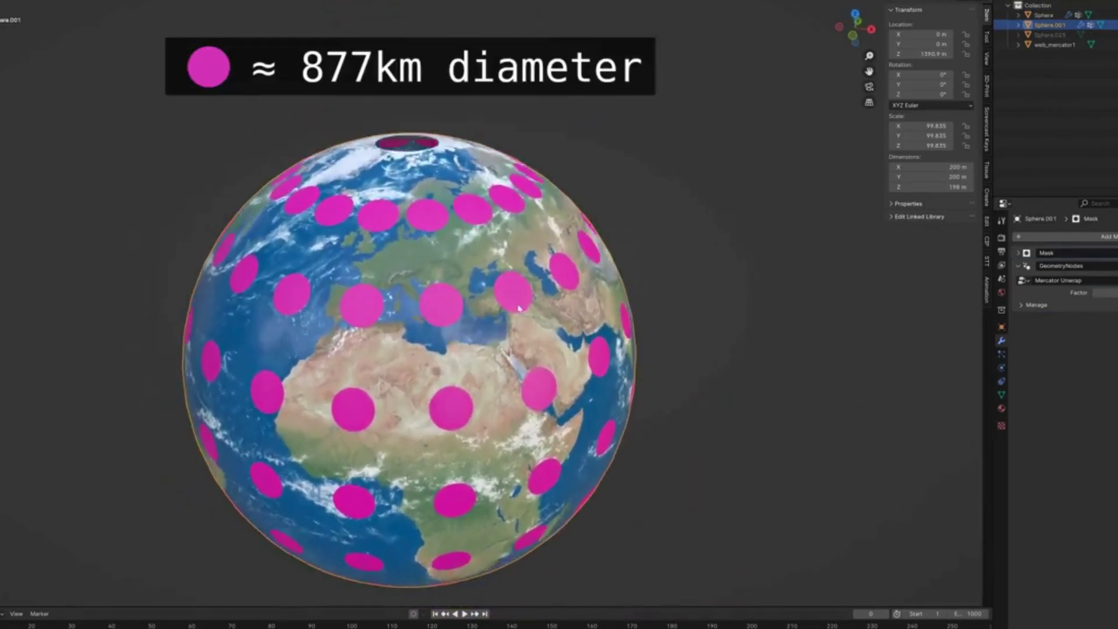
Compare the circles on the Earth sphere with their distortion on the unwrapped Mercator map
{"action": "middle_click_drag", "start_coordinate": [519, 307], "coordinate": [526, 289]}
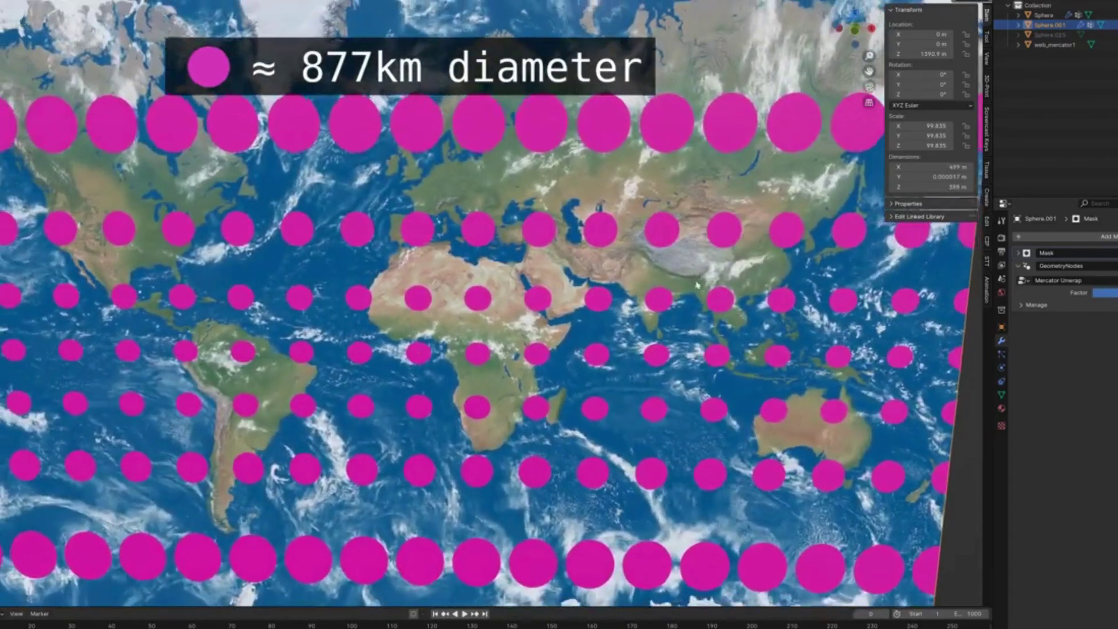
{"action": "middle_click_drag", "start_coordinate": [697, 285], "coordinate": [618, 322], "text": "ctrl"}
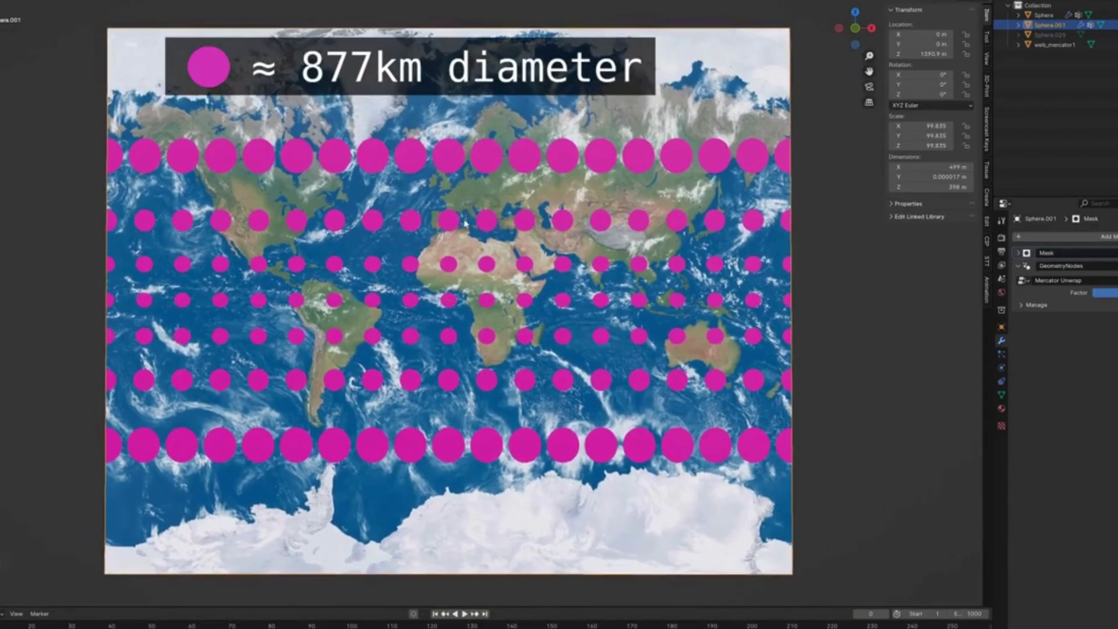
{"action": "scroll", "coordinate": [460, 167], "scroll_direction": "up", "scroll_amount": 4}
{"action": "scroll", "coordinate": [472, 201], "scroll_direction": "down", "scroll_amount": 2}
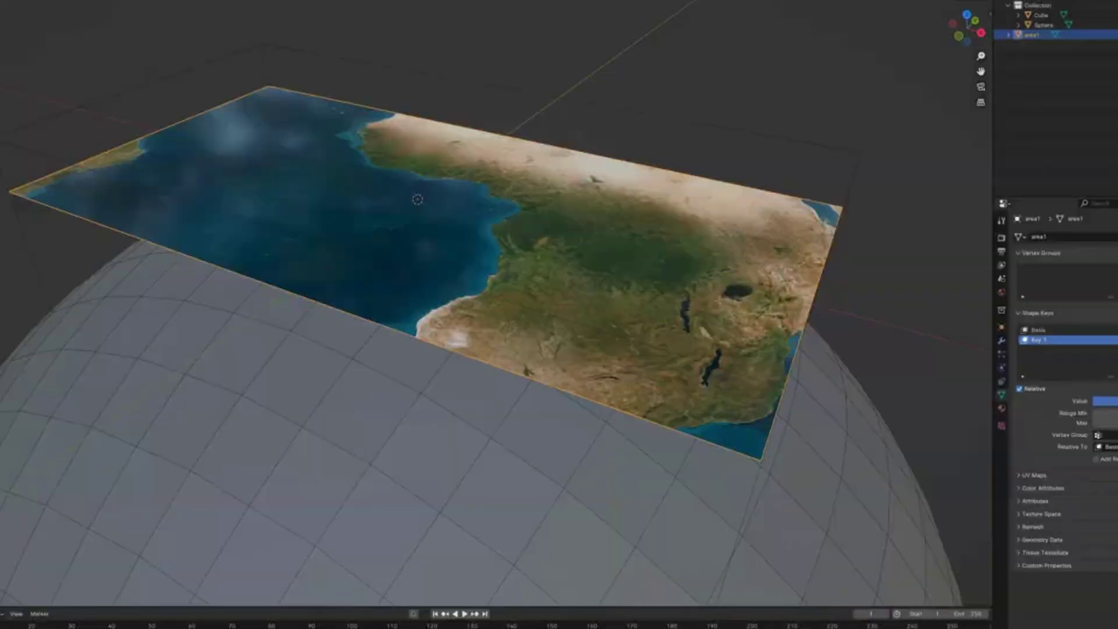
Browse the GIS mesh tools to Earth curvature correction and adjust the Key 1 shape key value of area1
{"action": "left_click", "coordinate": [96, 1]}
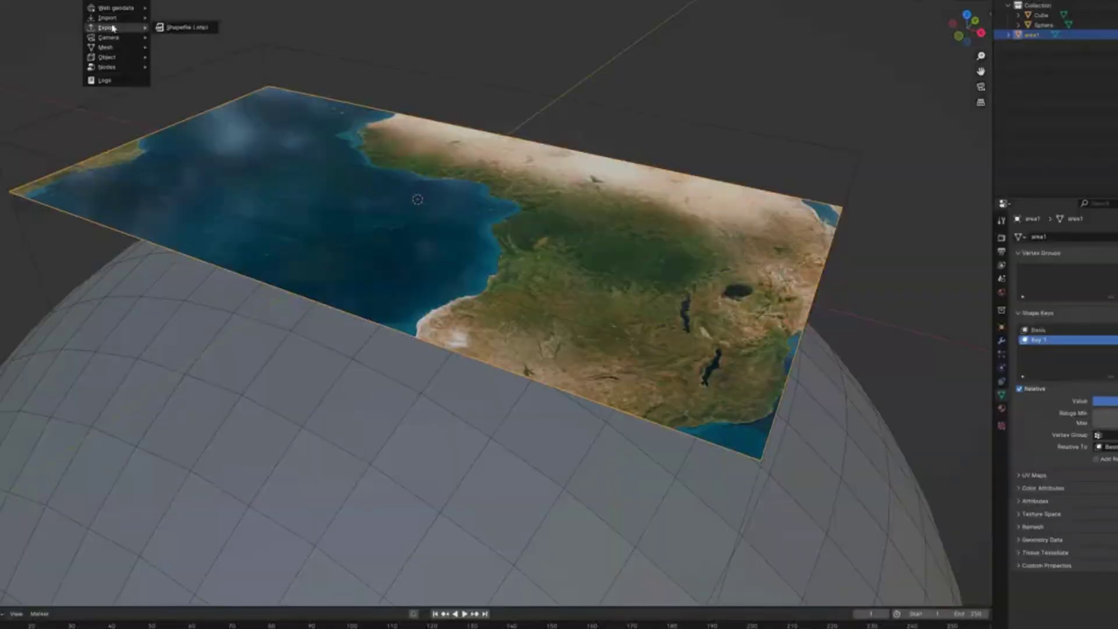
{"action": "mouse_move", "coordinate": [117, 48]}
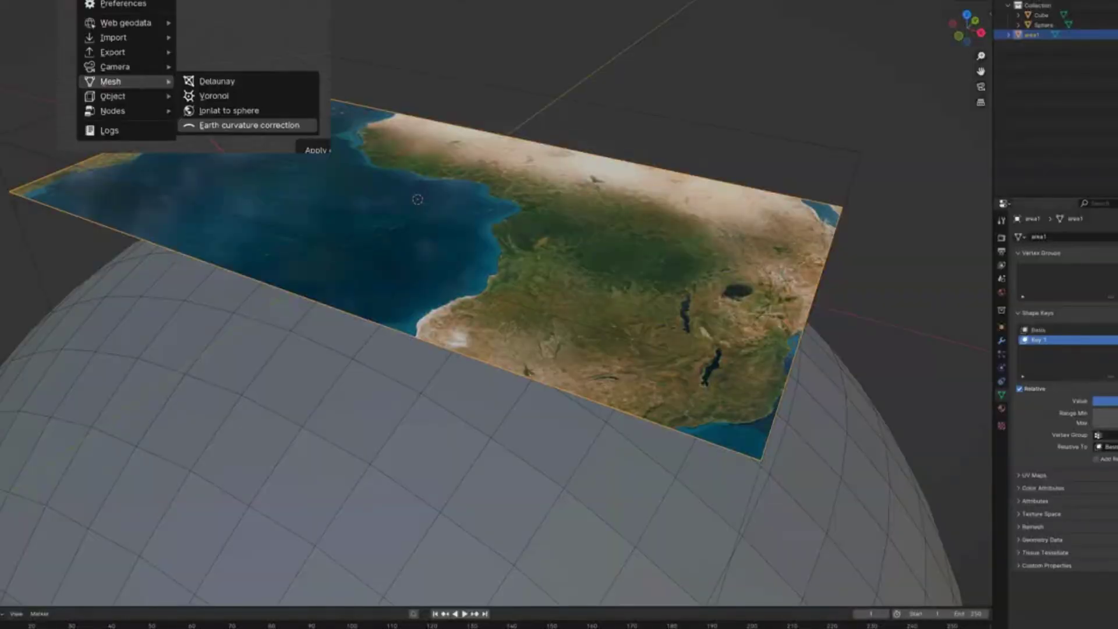
{"action": "left_click_drag", "start_coordinate": [1116, 400], "coordinate": [1084, 404]}
{"action": "middle_click_drag", "start_coordinate": [616, 380], "coordinate": [529, 352]}
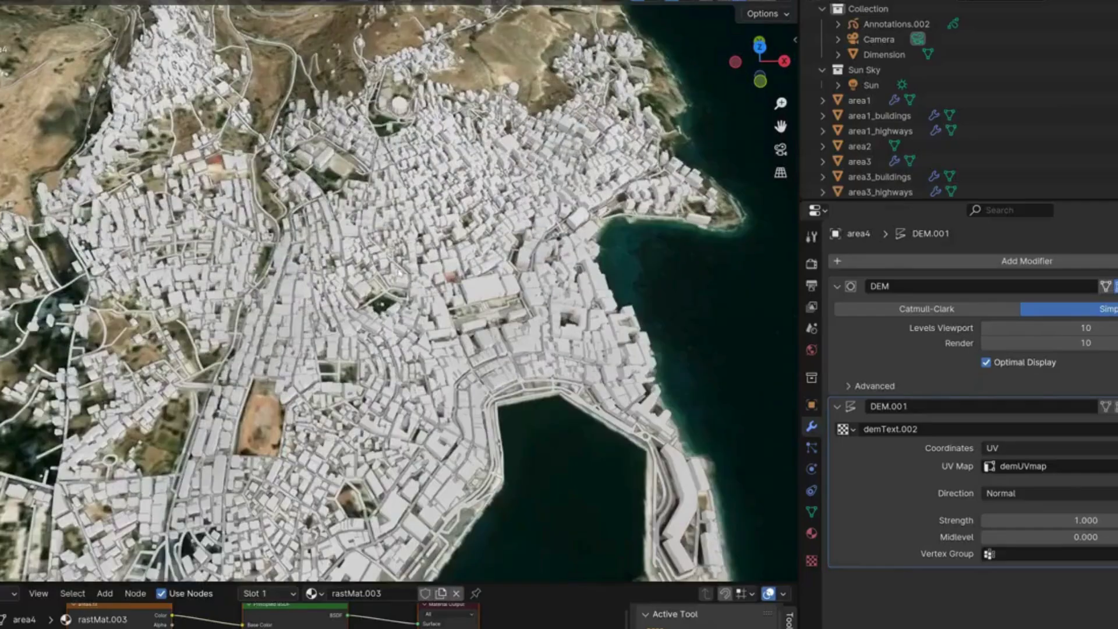
Inspect the harbour city's buildings and terrain, select the area1 island and examine its terrain
{"action": "scroll", "coordinate": [400, 278], "scroll_direction": "down", "scroll_amount": 10}
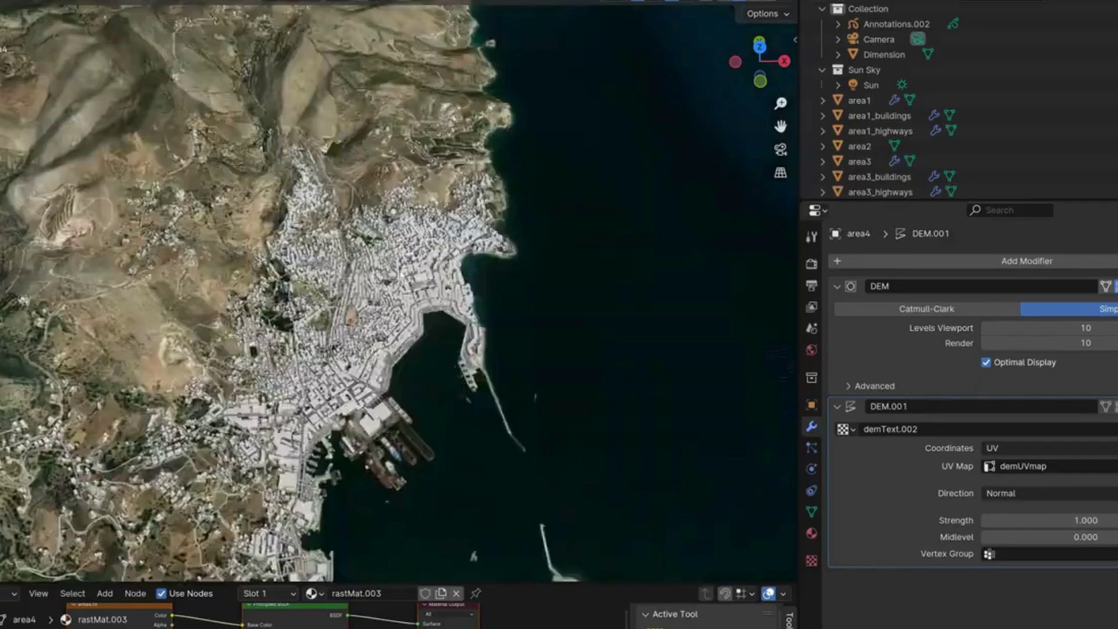
{"action": "scroll", "coordinate": [399, 278], "scroll_direction": "down", "scroll_amount": 3}
{"action": "middle_click_drag", "start_coordinate": [399, 278], "coordinate": [181, 306], "text": "shift"}
{"action": "left_click", "coordinate": [397, 297]}
{"action": "scroll", "coordinate": [312, 299], "scroll_direction": "up", "scroll_amount": 12}
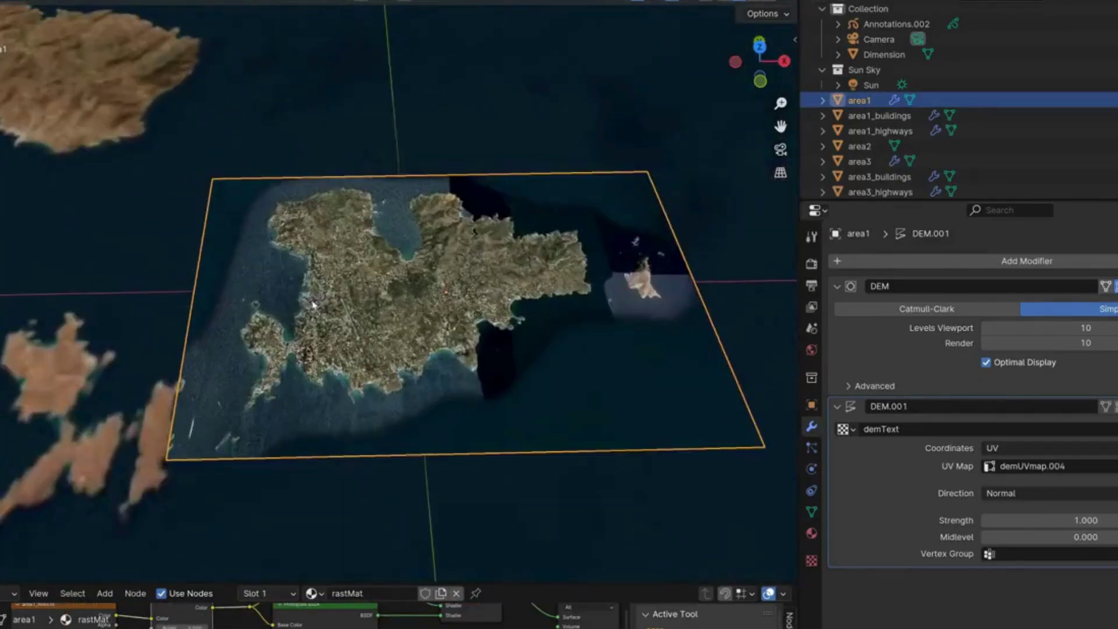
{"action": "scroll", "coordinate": [334, 233], "scroll_direction": "up", "scroll_amount": 3}
{"action": "scroll", "coordinate": [333, 233], "scroll_direction": "down", "scroll_amount": 16}
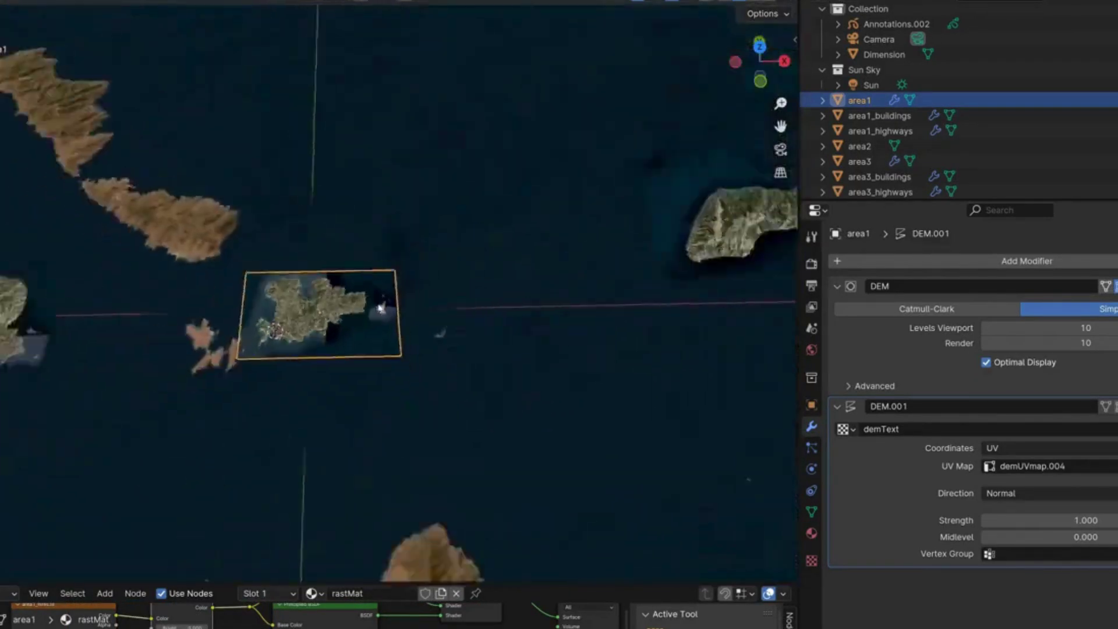
Examine the terrain of the long narrow island east of area1
{"action": "middle_click_drag", "start_coordinate": [732, 232], "coordinate": [439, 282], "text": "shift"}
{"action": "scroll", "coordinate": [518, 233], "scroll_direction": "up", "scroll_amount": 15}
{"action": "scroll", "coordinate": [521, 195], "scroll_direction": "down", "scroll_amount": 18}
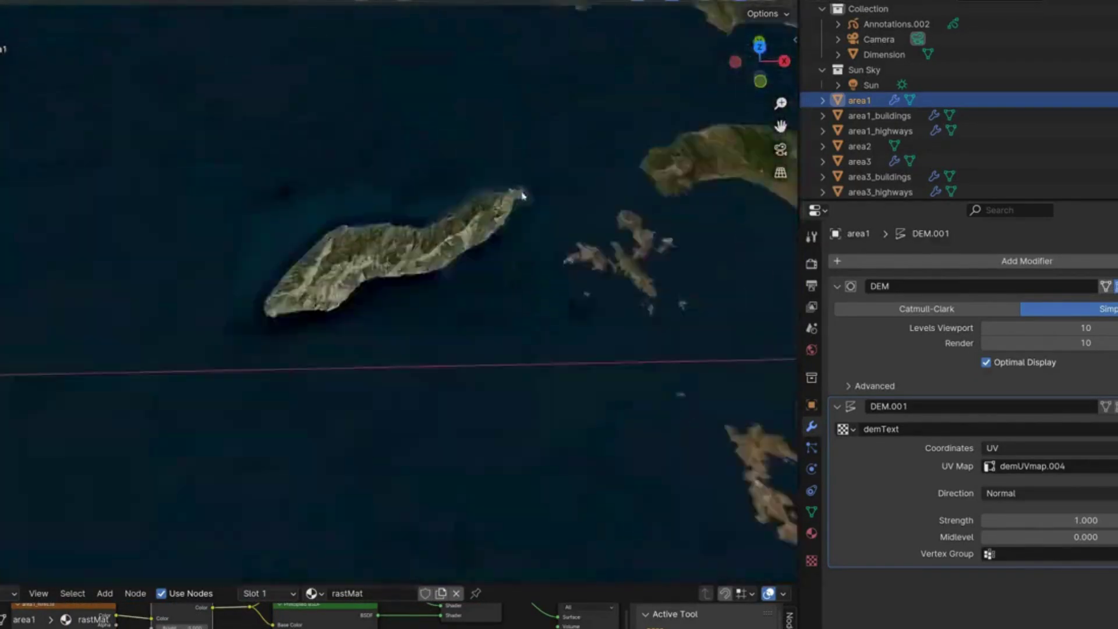
{"action": "middle_click_drag", "start_coordinate": [399, 217], "coordinate": [572, 221], "text": "shift"}
{"action": "left_click", "coordinate": [572, 222], "text": "shift"}
{"action": "left_click", "coordinate": [264, 257], "text": "shift"}
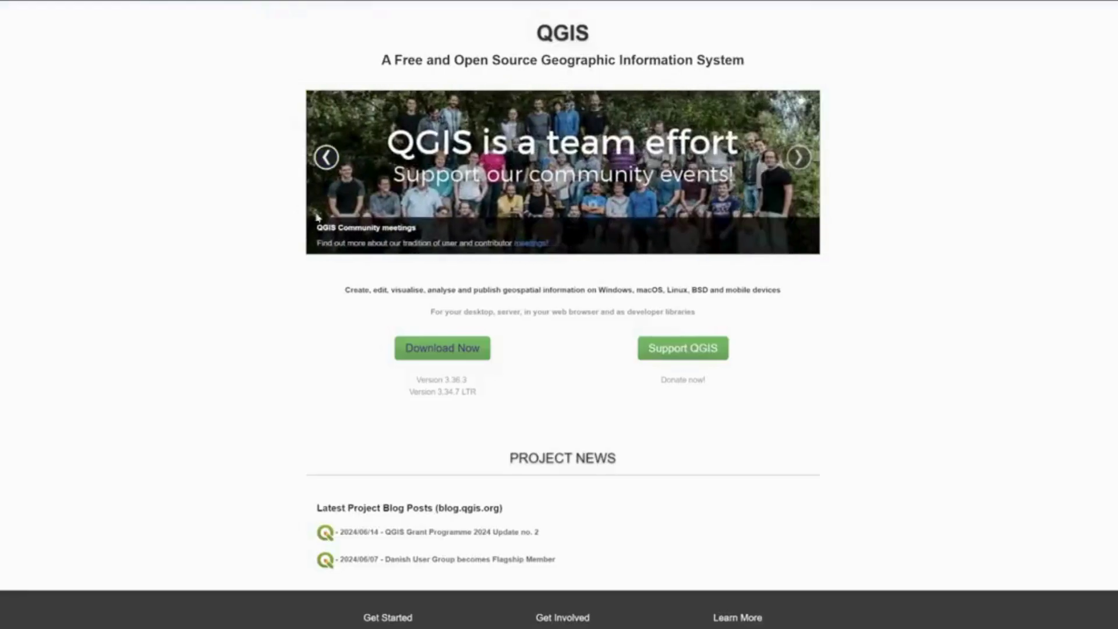
Open the QGIS download page from the project's website
{"action": "left_click", "coordinate": [326, 163]}
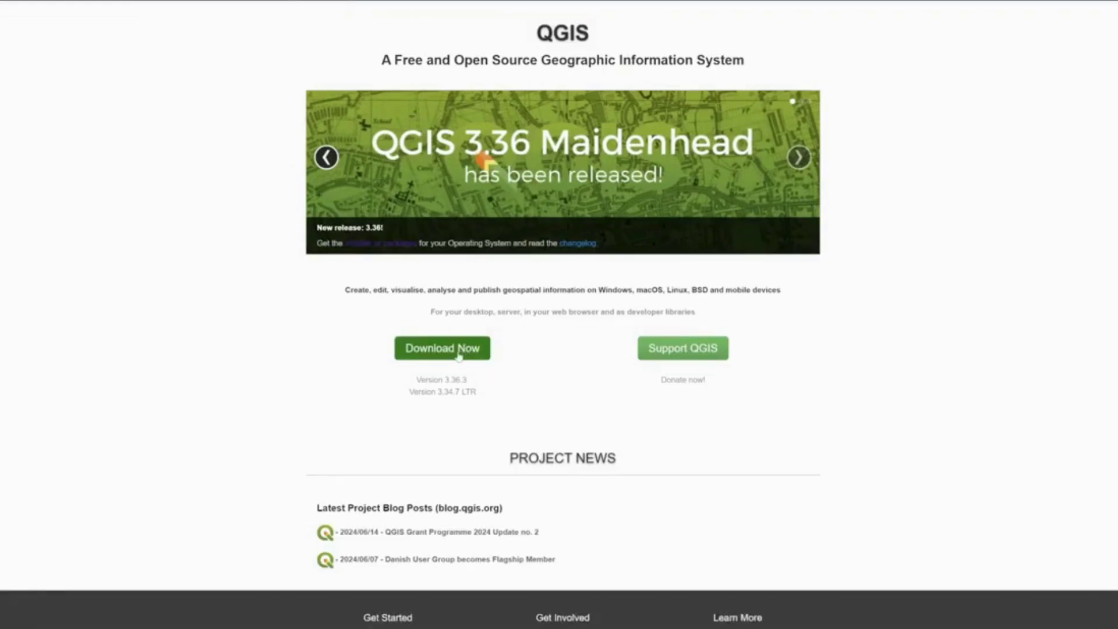
{"action": "left_click", "coordinate": [460, 355]}
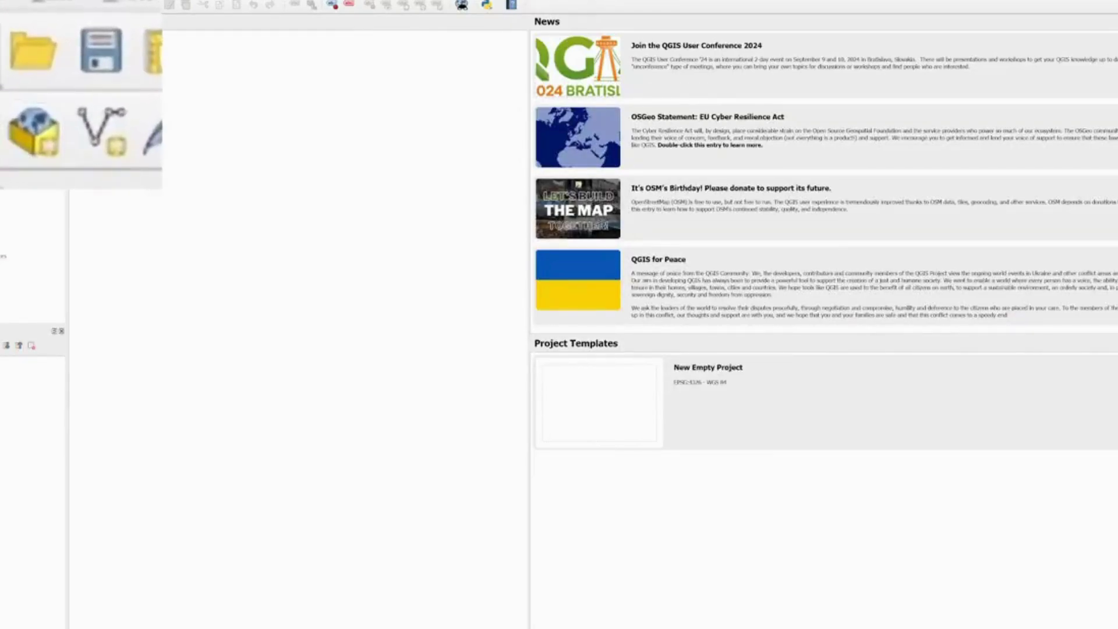
Create a new project in QGIS and open the dialog for a new XYZ tile connection
{"action": "key", "text": "ctrl+n"}
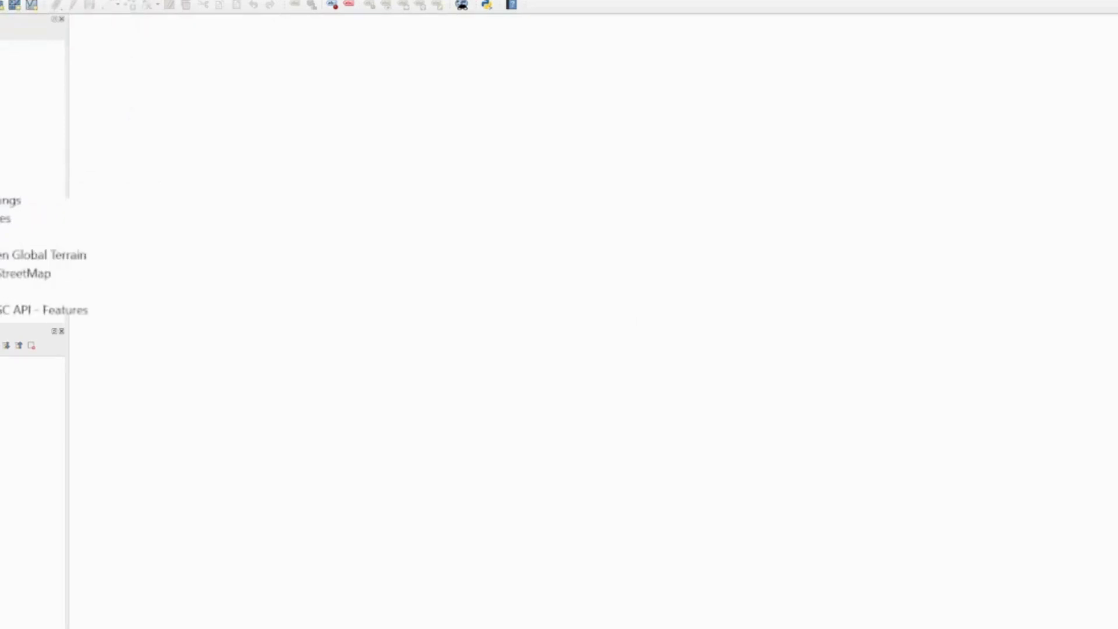
{"action": "right_click", "coordinate": [11, 232]}
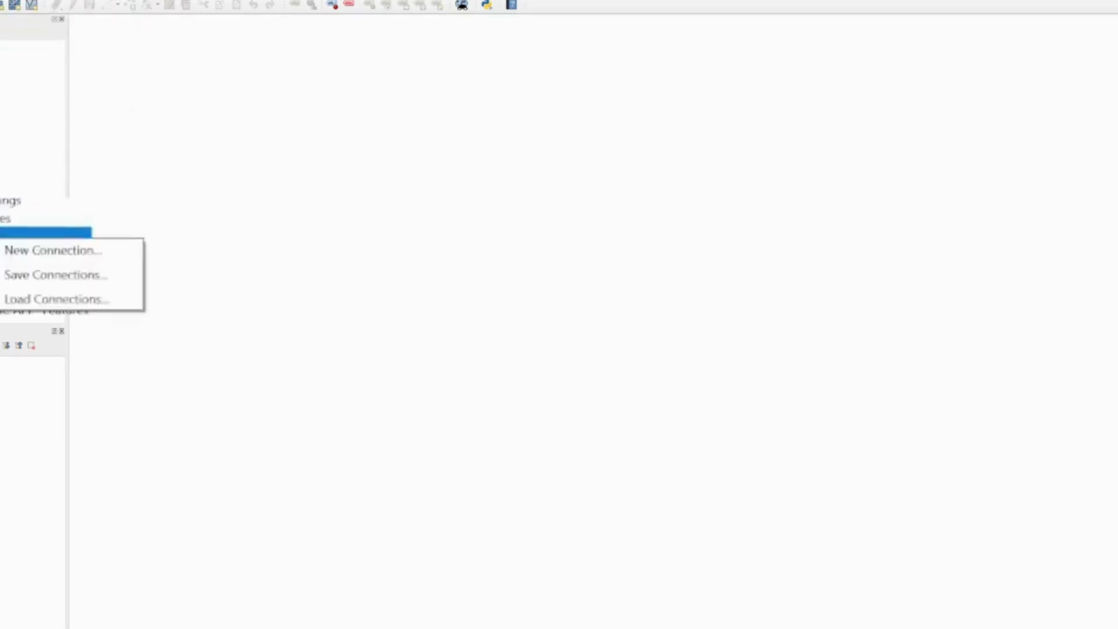
{"action": "left_click", "coordinate": [33, 251]}
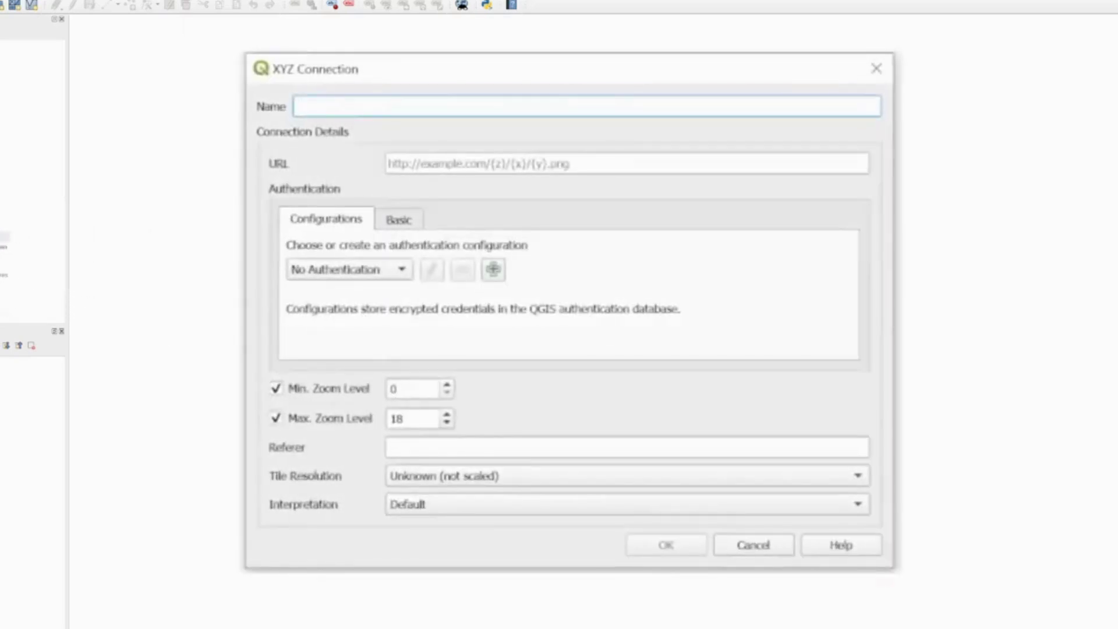
Switch to the ESRI text file in Notepad and select the entire World Imagery tile URL
{"action": "left_click", "coordinate": [525, 626]}
{"action": "left_click", "coordinate": [478, 615]}
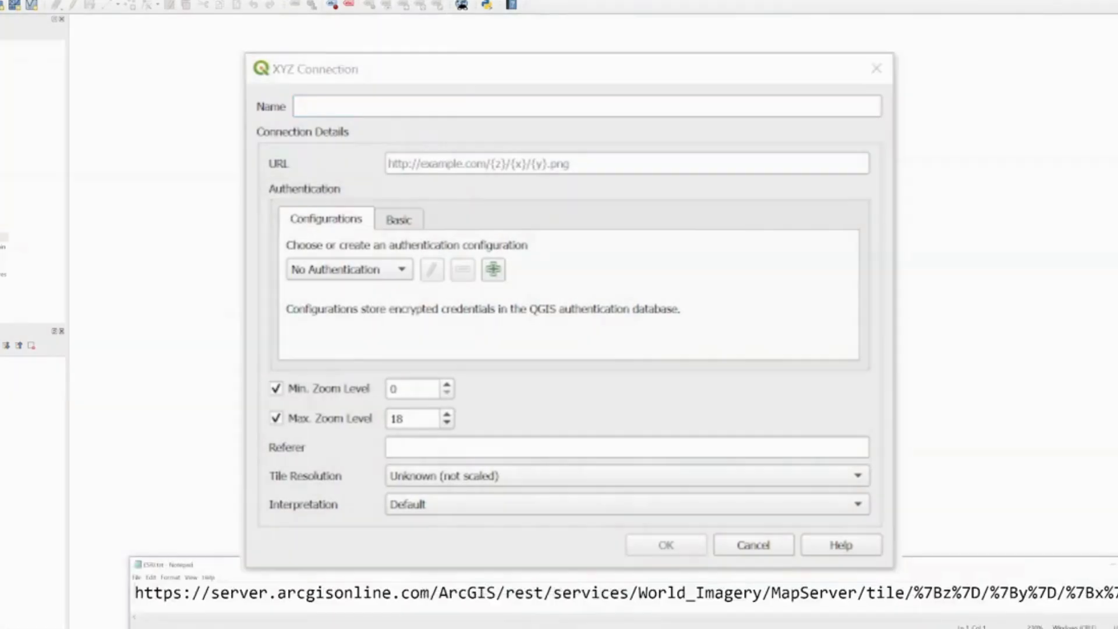
{"action": "left_click_drag", "start_coordinate": [1116, 592], "coordinate": [212, 593]}
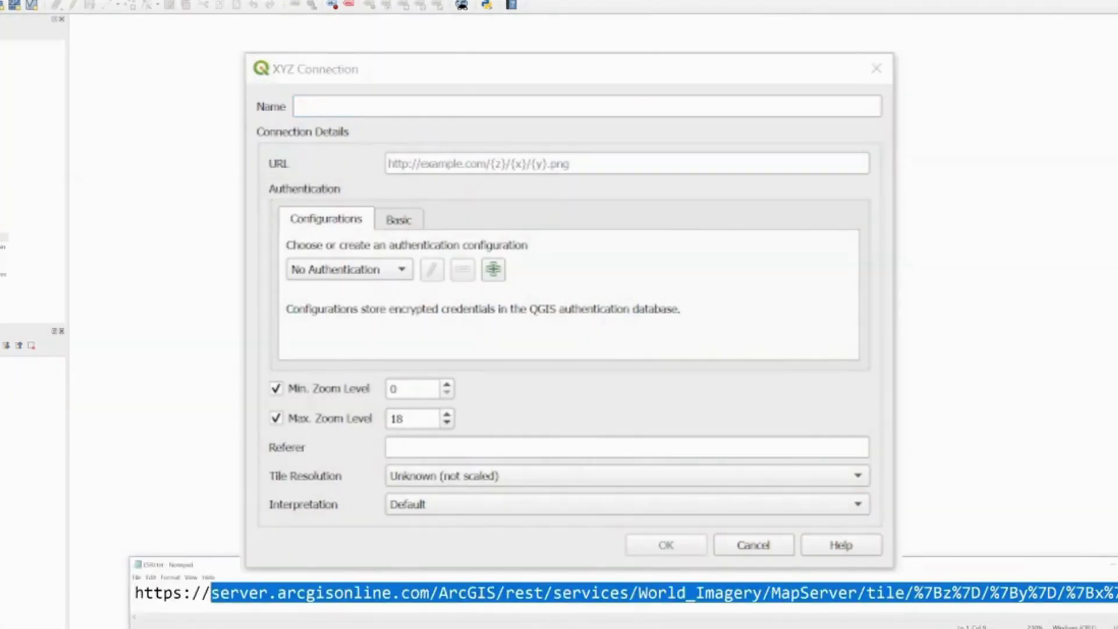
{"action": "left_click_drag", "start_coordinate": [212, 592], "coordinate": [135, 593]}
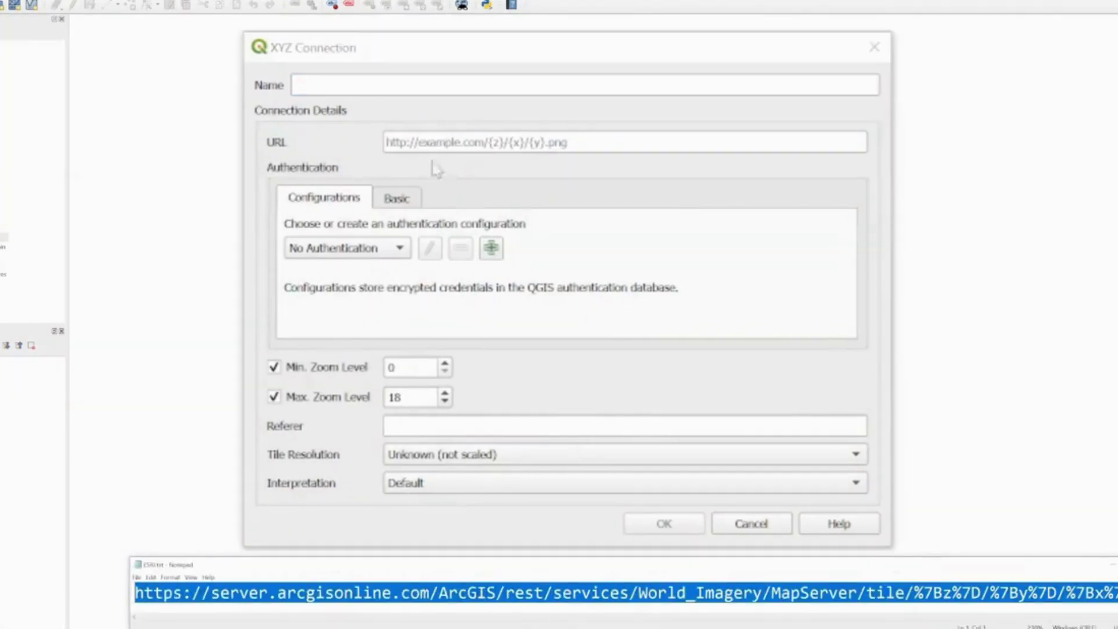
{"action": "left_click", "coordinate": [399, 138]}
{"action": "type", "text": "https://server.arcgisonline.com/ArcGIS/rest/services/World_Imagery/MapServer/tile/%7Bz%7D/%7By%7D/%7Bx%7D"}
{"action": "left_click", "coordinate": [294, 85]}
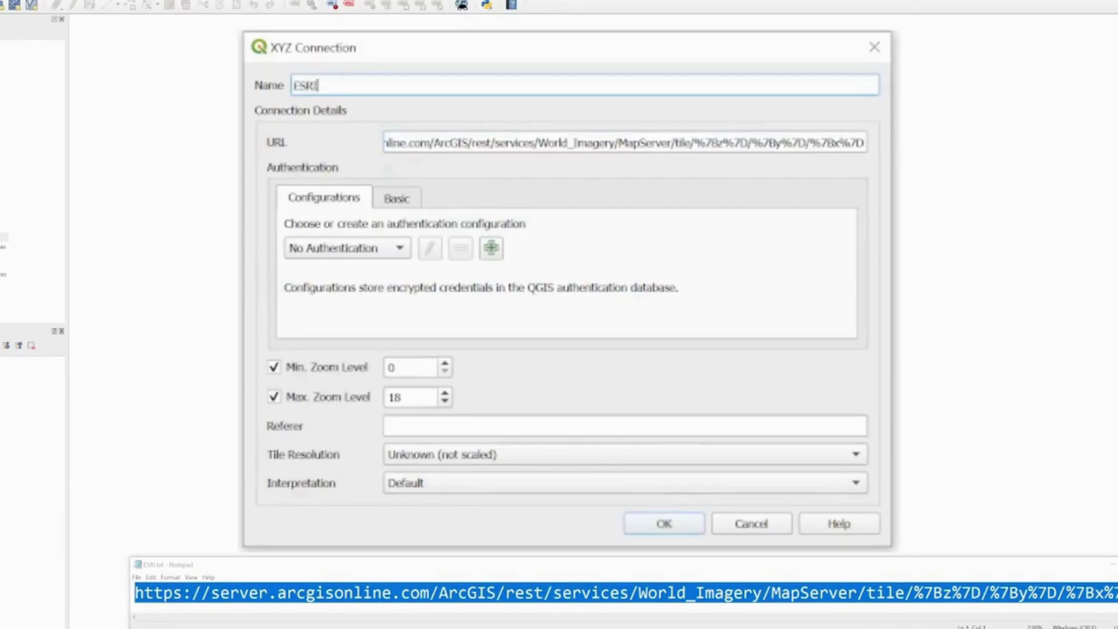
{"action": "left_click", "coordinate": [664, 523]}
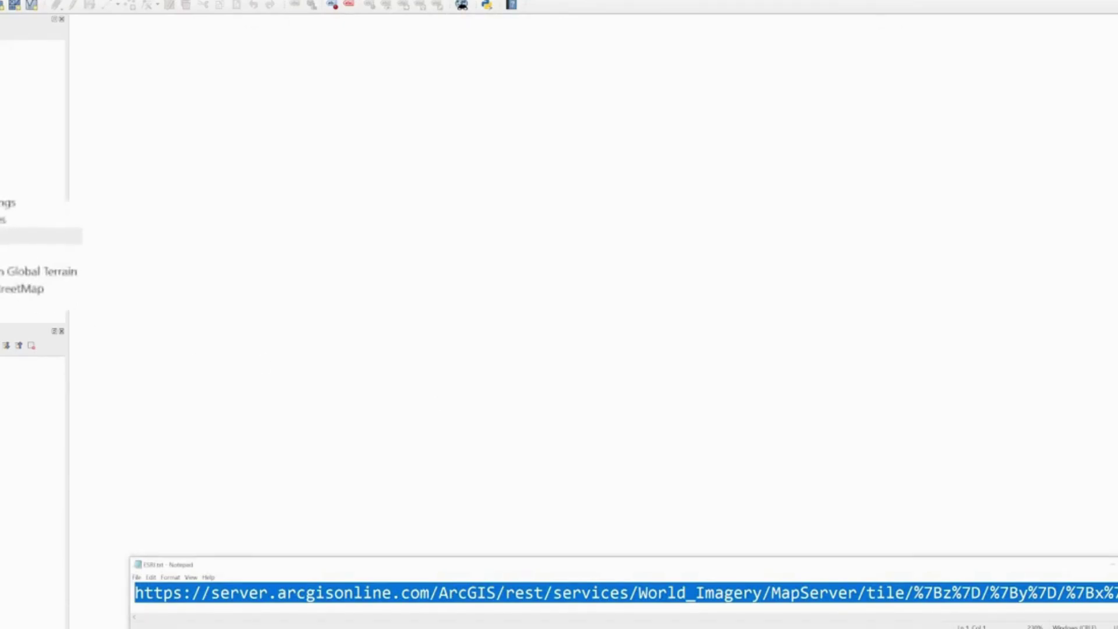
Add the ESRI imagery layer to the project and frame the island of Mykonos in the Aegean Sea
{"action": "left_click", "coordinate": [46, 254]}
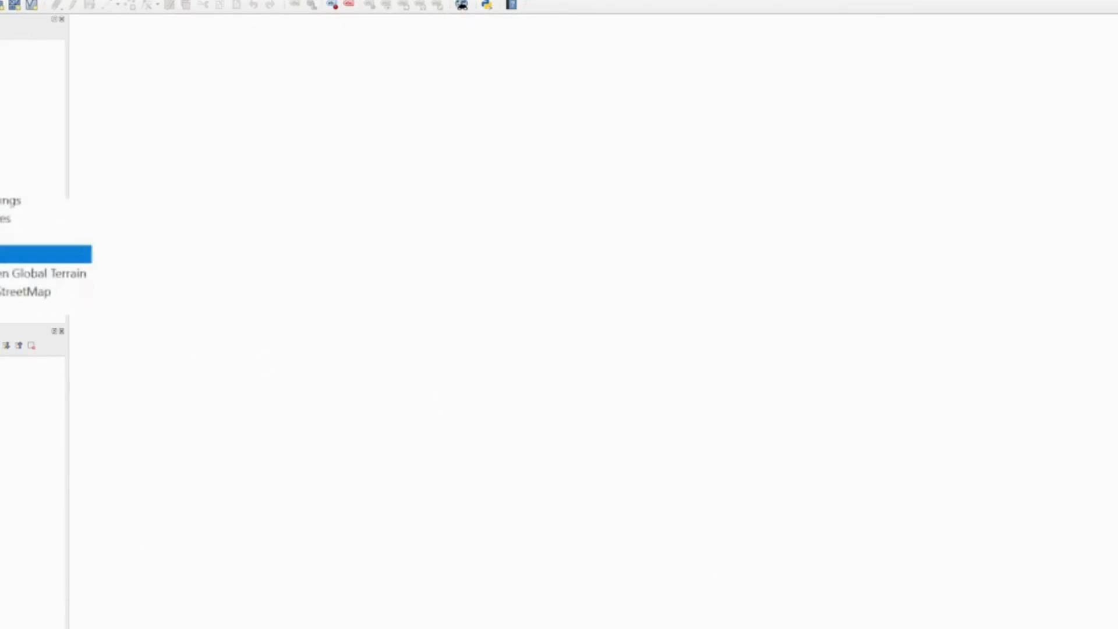
{"action": "double_click", "coordinate": [46, 254]}
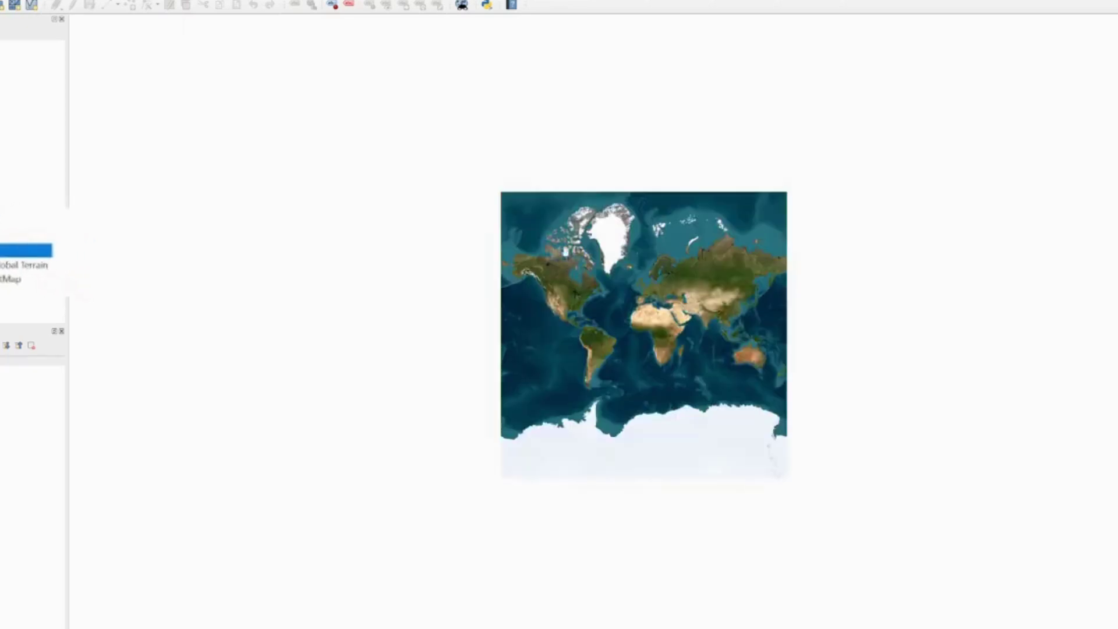
{"action": "scroll", "coordinate": [651, 303], "scroll_direction": "up", "scroll_amount": 1}
{"action": "scroll", "coordinate": [669, 295], "scroll_direction": "up", "scroll_amount": 3}
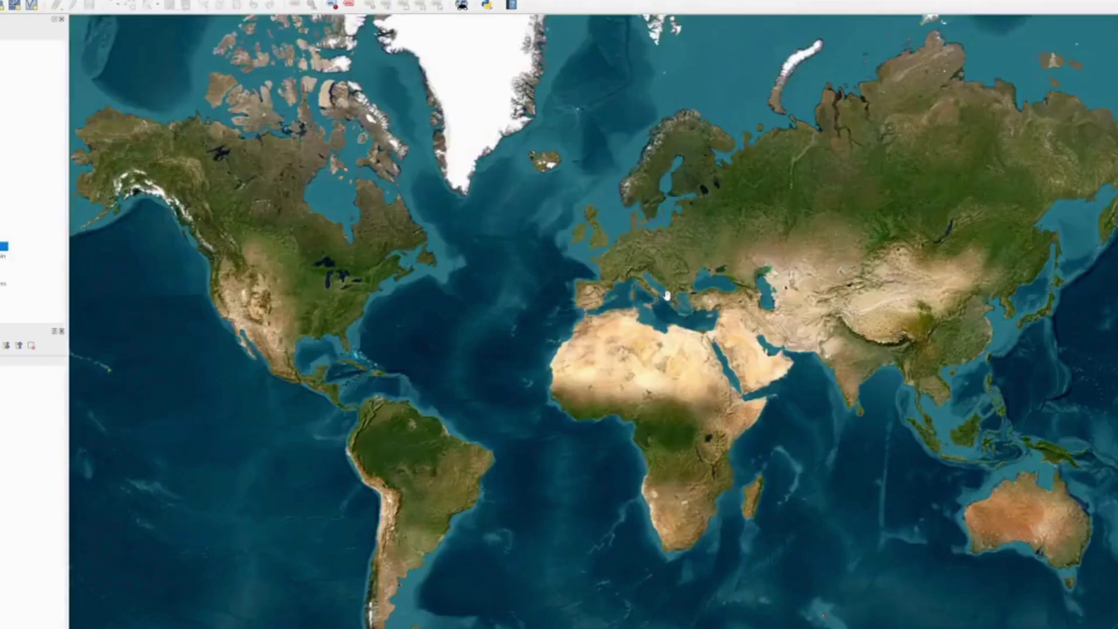
{"action": "scroll", "coordinate": [664, 318], "scroll_direction": "up", "scroll_amount": 1}
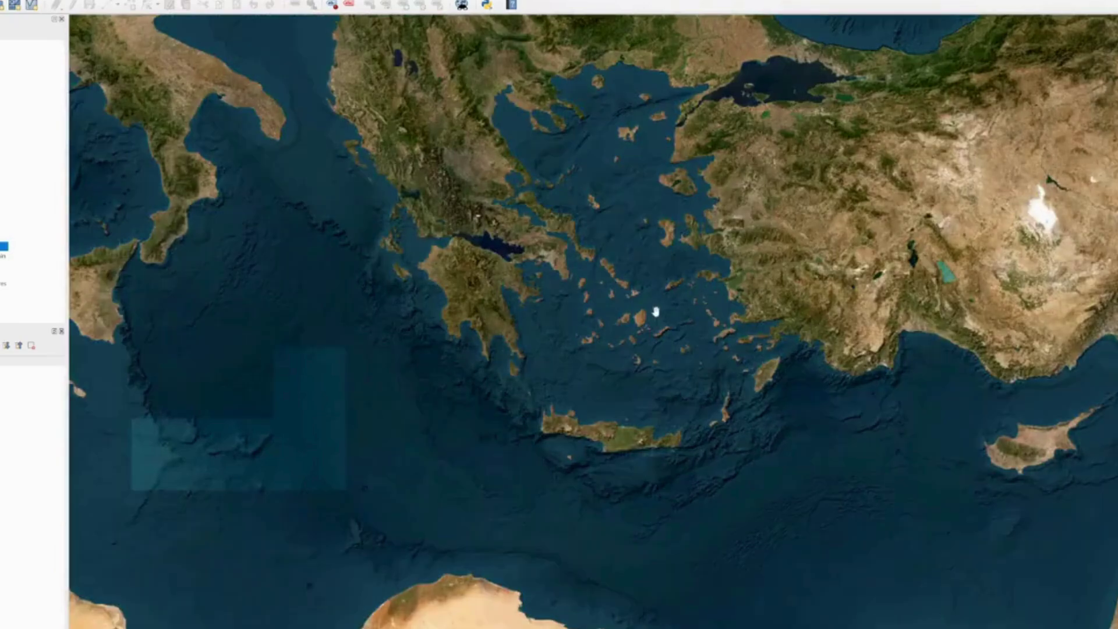
{"action": "scroll", "coordinate": [637, 295], "scroll_direction": "up", "scroll_amount": 3}
{"action": "scroll", "coordinate": [627, 293], "scroll_direction": "up", "scroll_amount": 2}
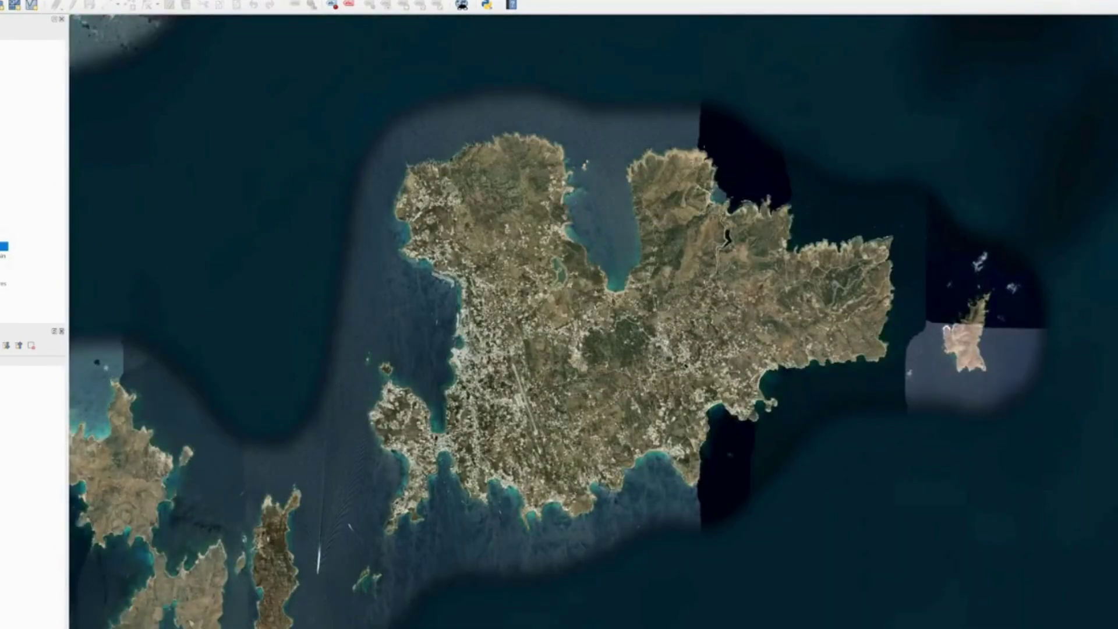
Save the QGIS project as a new project file
{"action": "left_click", "coordinate": [3, 1]}
{"action": "left_click", "coordinate": [35, 69]}
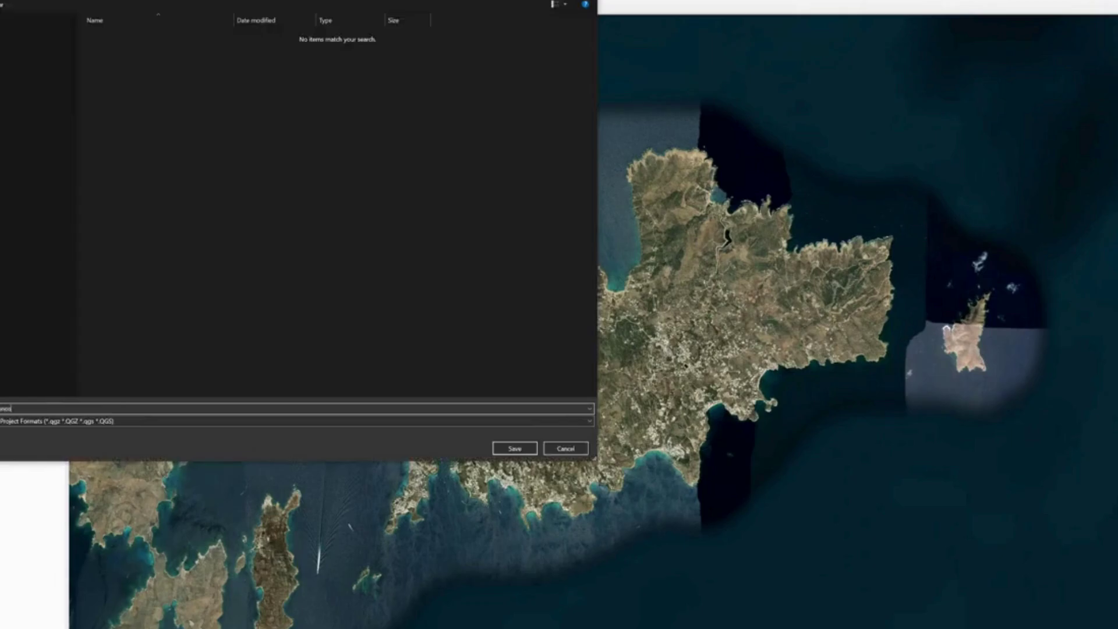
{"action": "left_click", "coordinate": [527, 455]}
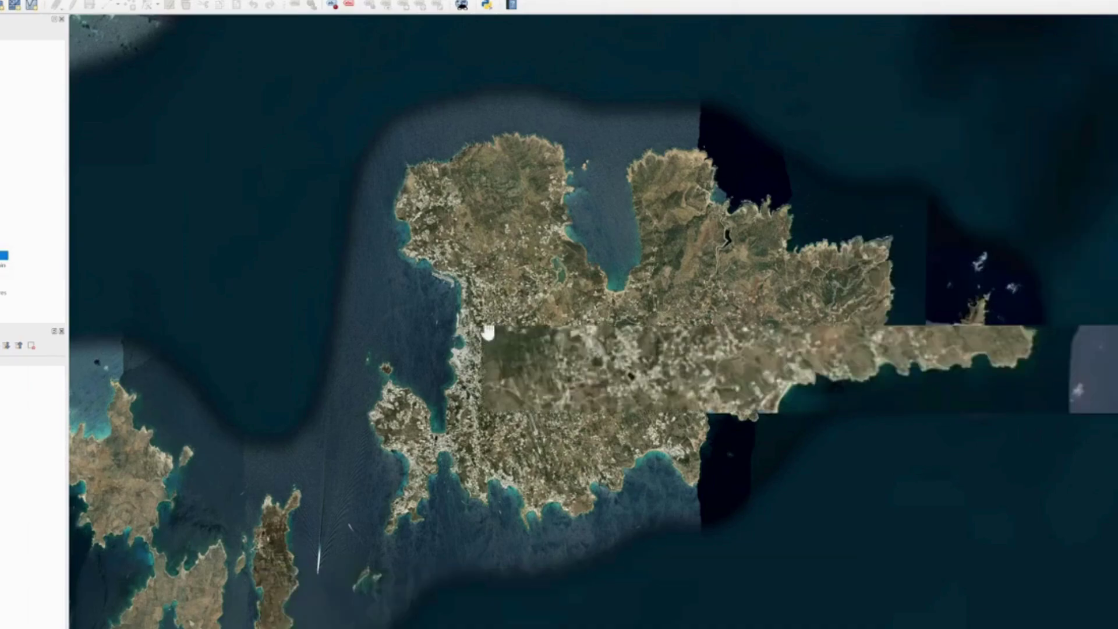
Copy the EPSG:4326 - WGS 84 coordinate of a point on the island's west coast, about 37.44890N, 25.37596E
{"action": "right_click", "coordinate": [490, 331]}
{"action": "mouse_move", "coordinate": [516, 343]}
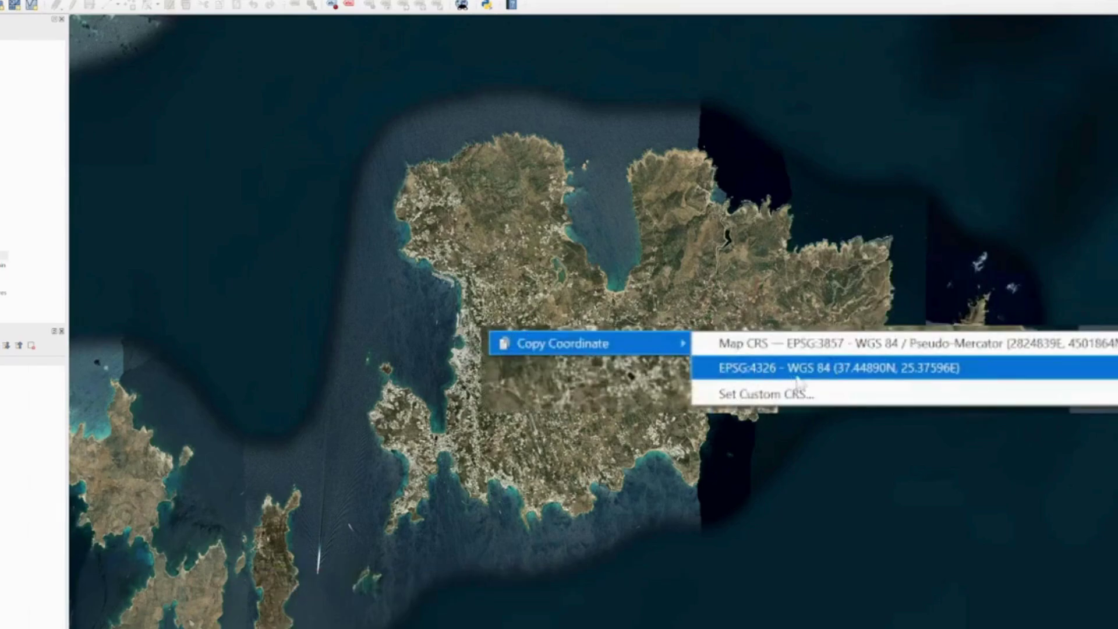
{"action": "left_click", "coordinate": [959, 378]}
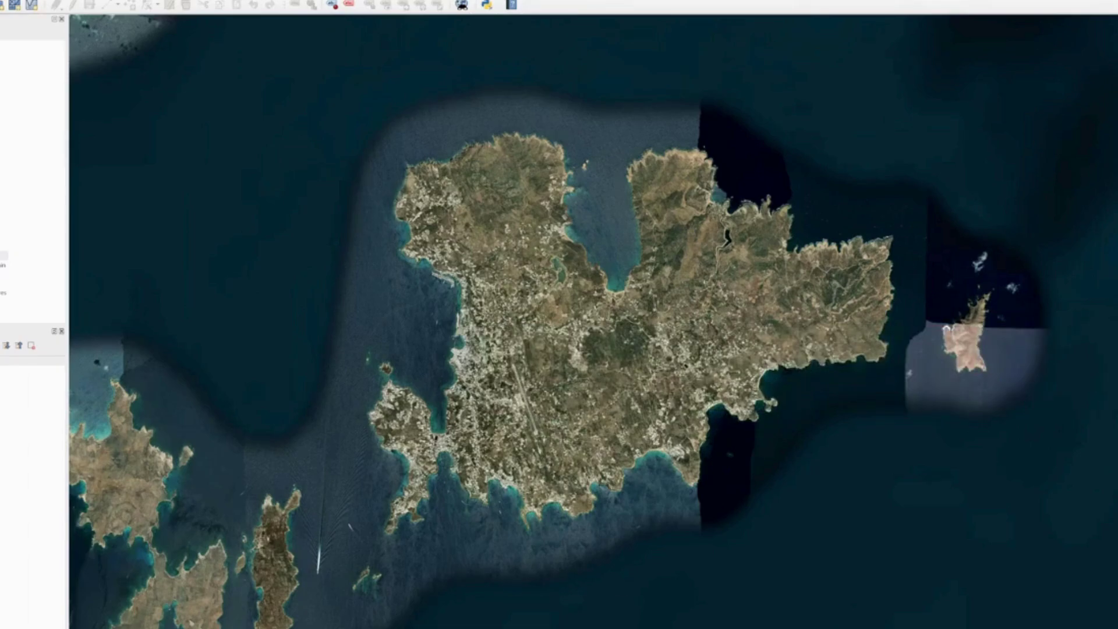
Switch to GlobeProjection_WKT.txt in Notepad and insert the coordinates 37.44890,25.37596 on a new line below the central_meridian parameter
{"action": "left_click", "coordinate": [562, 614]}
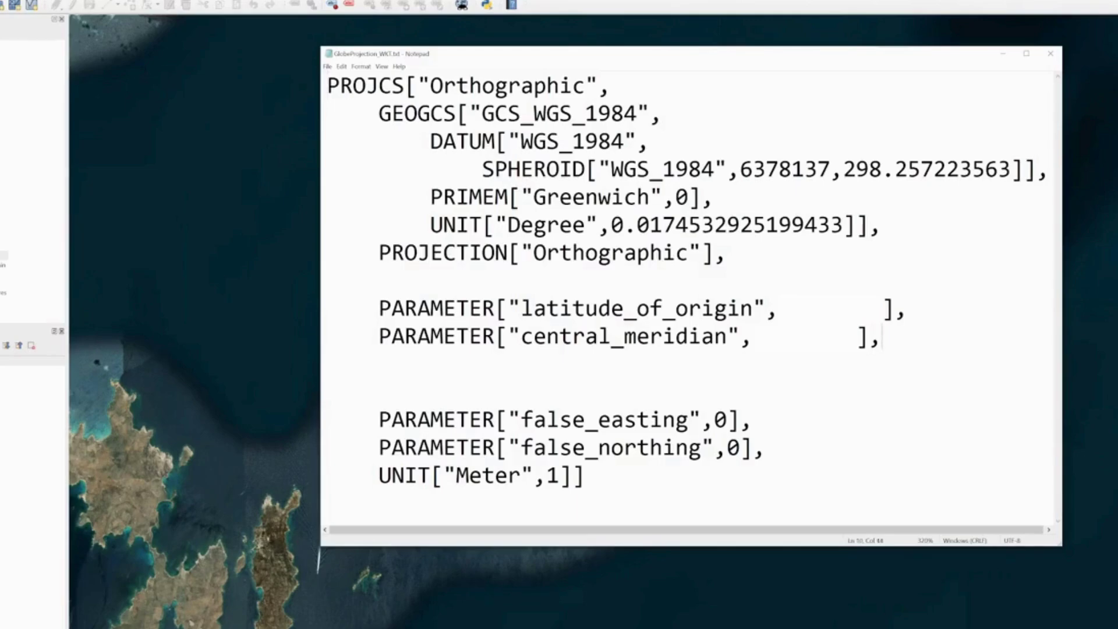
{"action": "key", "text": "Return"}
{"action": "type", "text": "37.44890,25.37596"}
Move the latitude 37.44890 from the inserted coordinates into the latitude_of_origin parameter
{"action": "left_click_drag", "start_coordinate": [430, 364], "coordinate": [327, 364]}
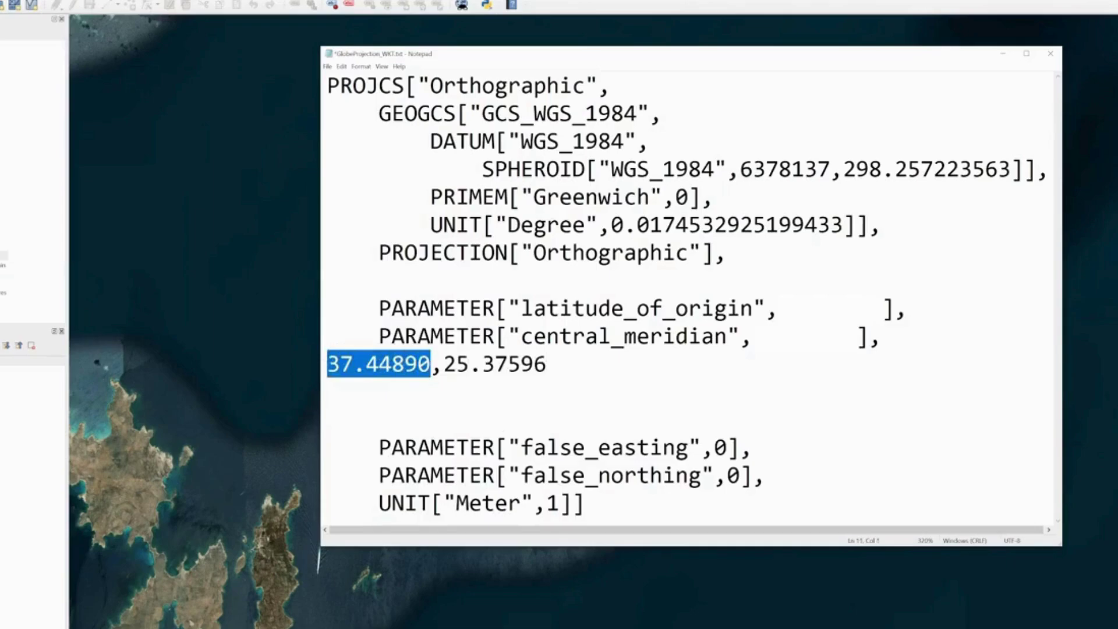
{"action": "key", "text": "ctrl+x"}
{"action": "left_click", "coordinate": [778, 309]}
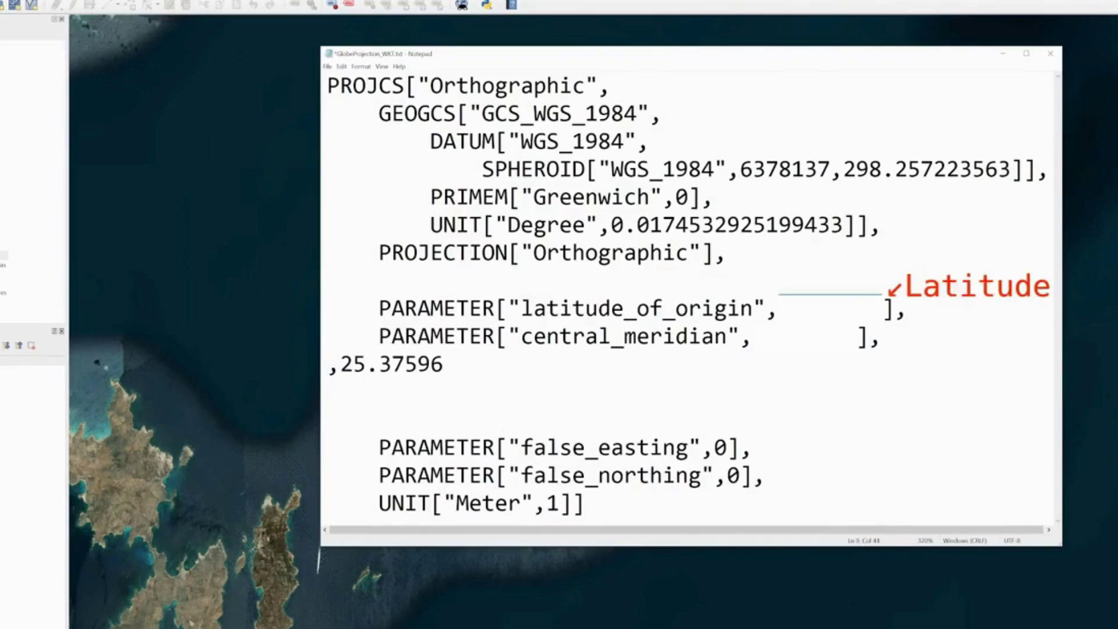
{"action": "key", "text": "ctrl+v"}
Move the longitude 25.37596 from the inserted coordinates into the central_meridian parameter
{"action": "left_click_drag", "start_coordinate": [443, 364], "coordinate": [341, 363]}
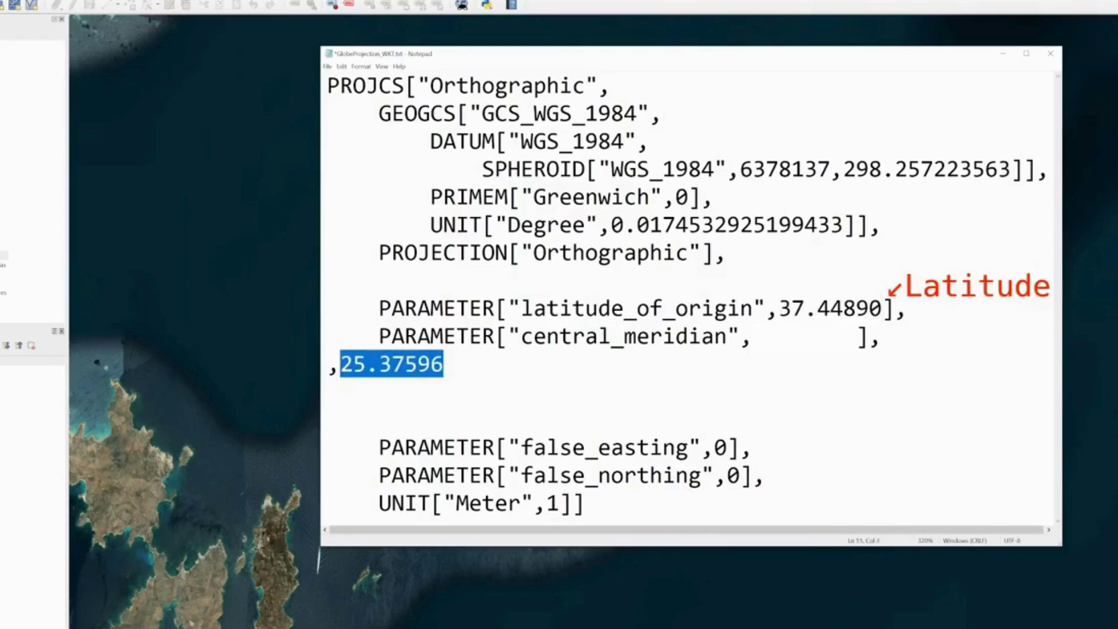
{"action": "key", "text": "ctrl+x"}
{"action": "left_click", "coordinate": [754, 336]}
{"action": "key", "text": "ctrl+v"}
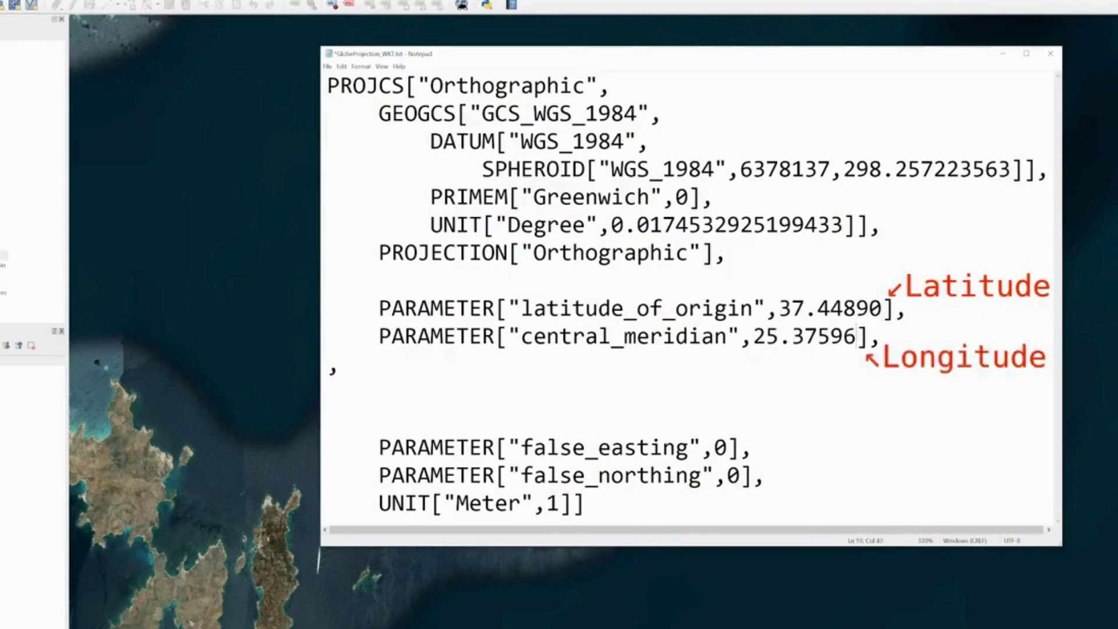
Remove the leftover comma line below the central_meridian parameter and copy the whole WKT definition
{"action": "key", "text": "BackSpace"}
{"action": "key", "text": "BackSpace"}
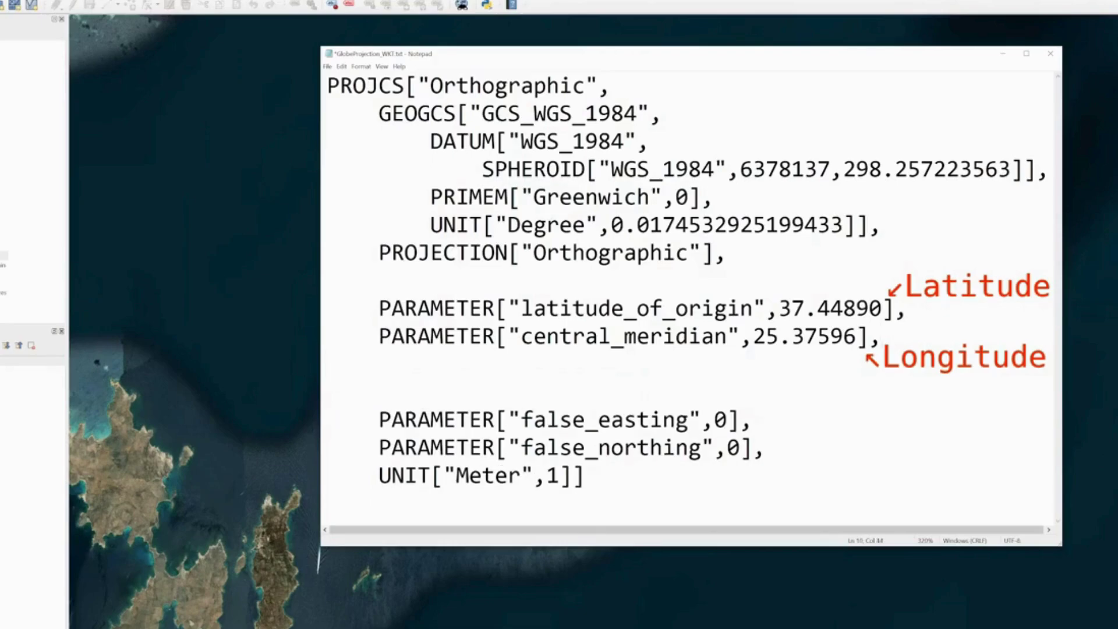
{"action": "key", "text": "ctrl+a"}
{"action": "key", "text": "ctrl+c"}
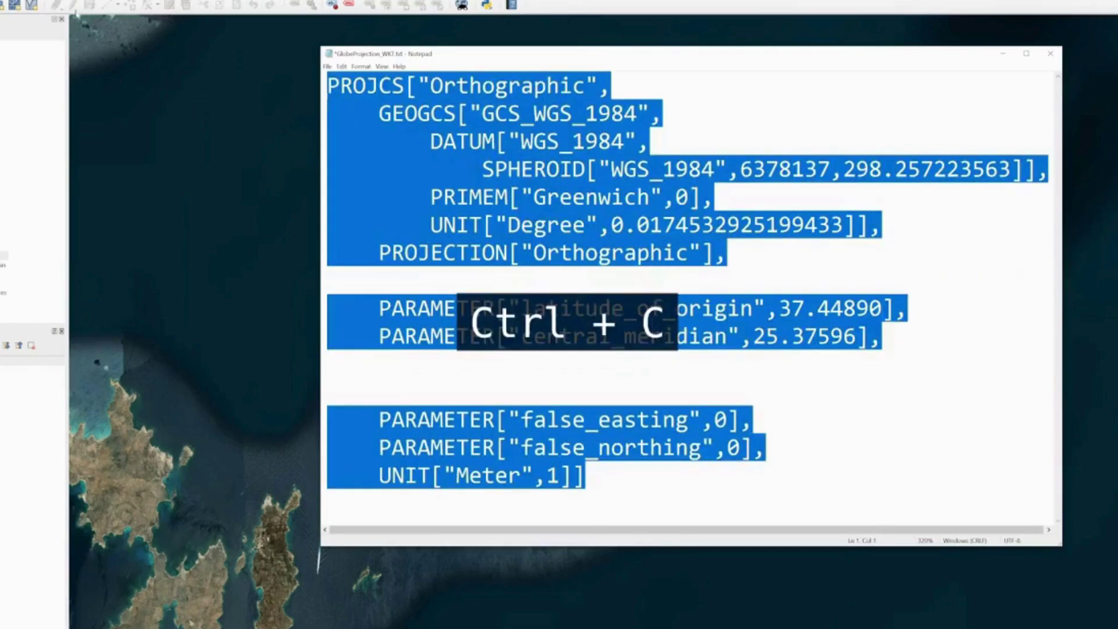
Switch to QGIS and add a user-defined coordinate reference system named Mykonos
{"action": "left_click", "coordinate": [18, 2]}
{"action": "left_click", "coordinate": [72, 40]}
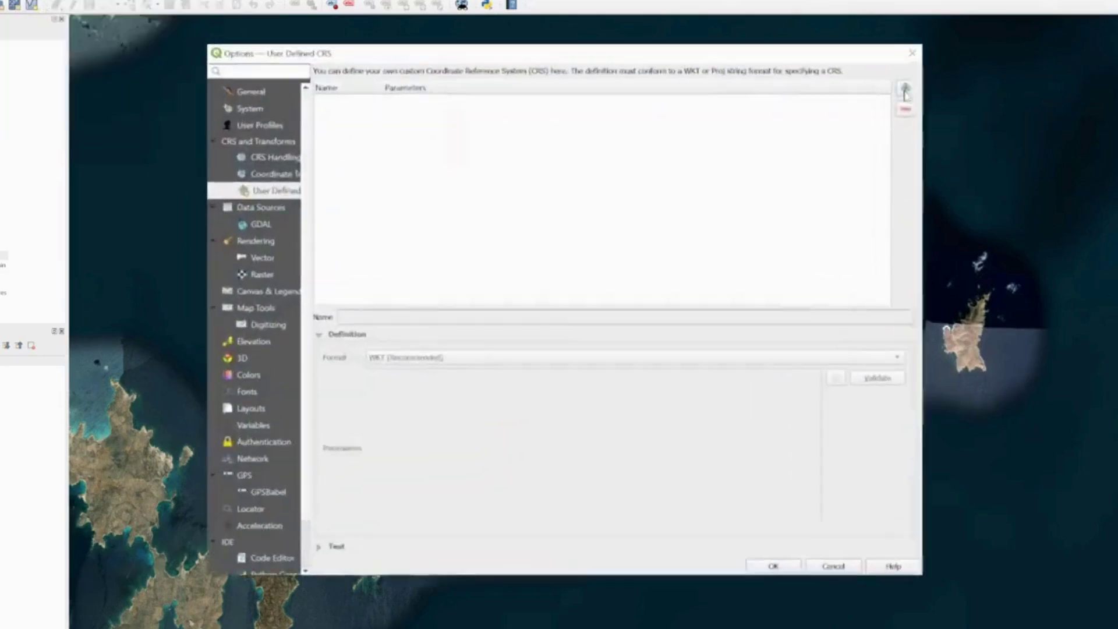
{"action": "left_click", "coordinate": [936, 67]}
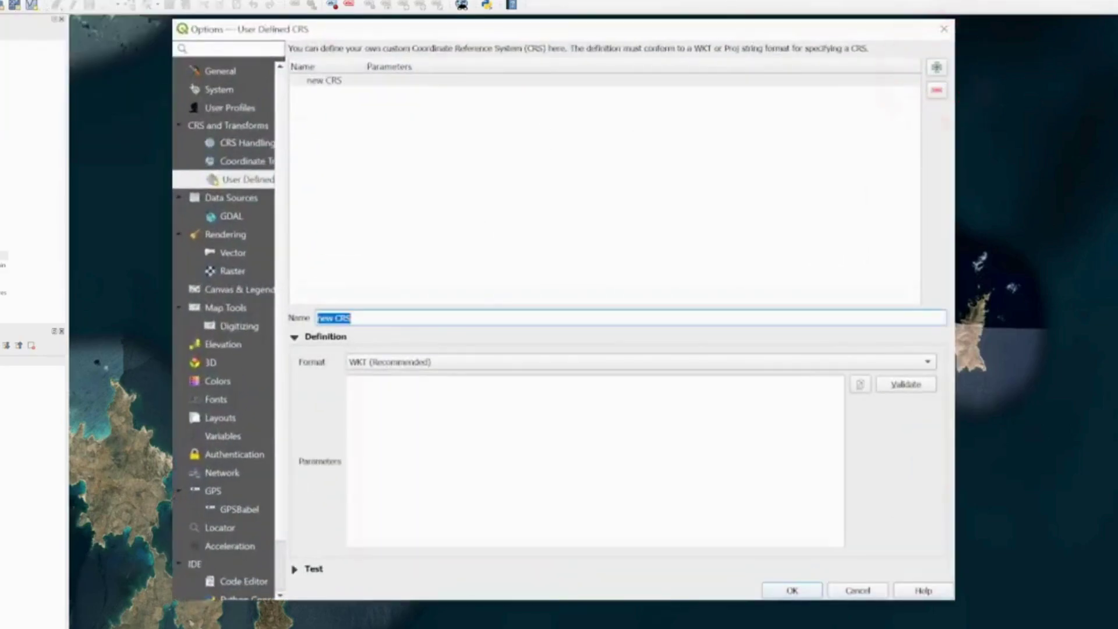
{"action": "type", "text": "Mykonos"}
Paste the copied WKT as the Mykonos CRS parameters, validate the definition and save the custom CRS
{"action": "left_click", "coordinate": [454, 396]}
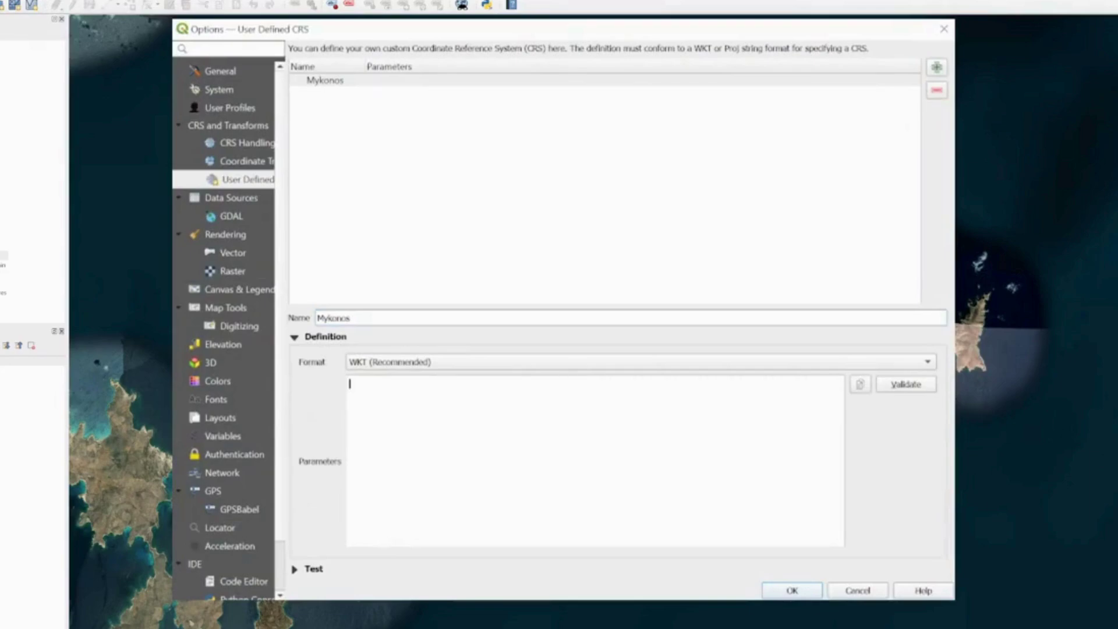
{"action": "key", "text": "ctrl+v"}
{"action": "key", "text": "ctrl+a"}
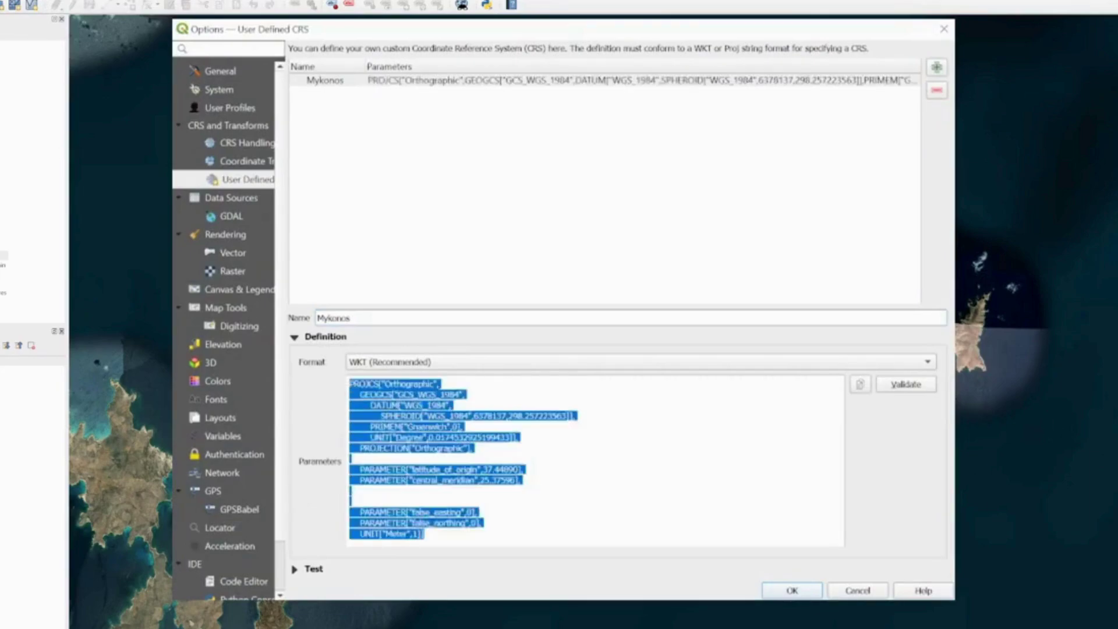
{"action": "left_click_drag", "start_coordinate": [520, 480], "coordinate": [349, 470]}
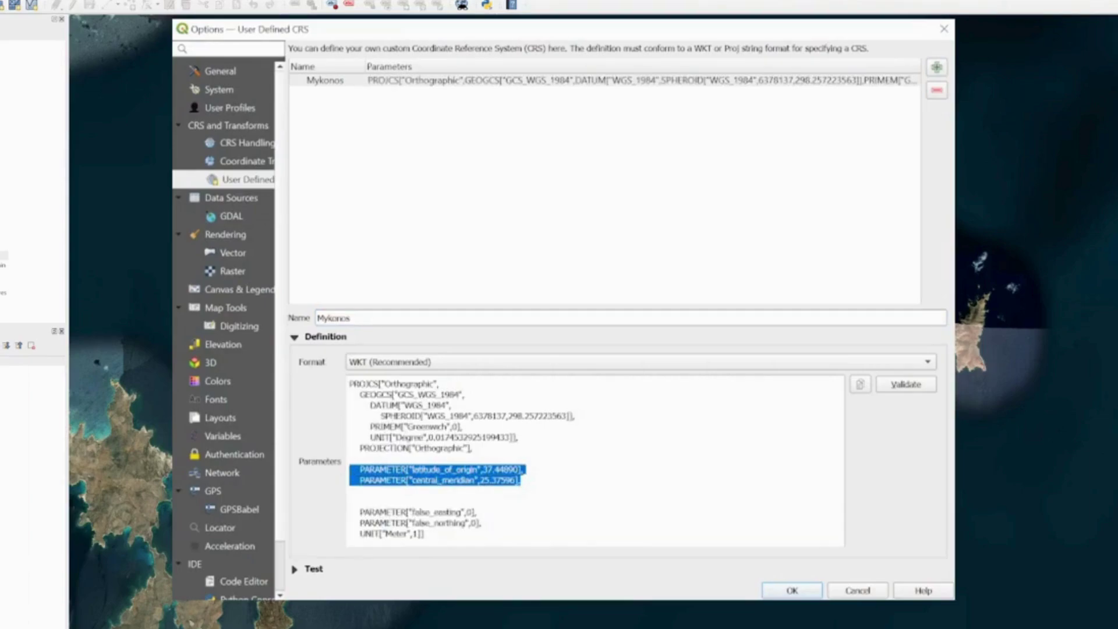
{"action": "left_click", "coordinate": [917, 384]}
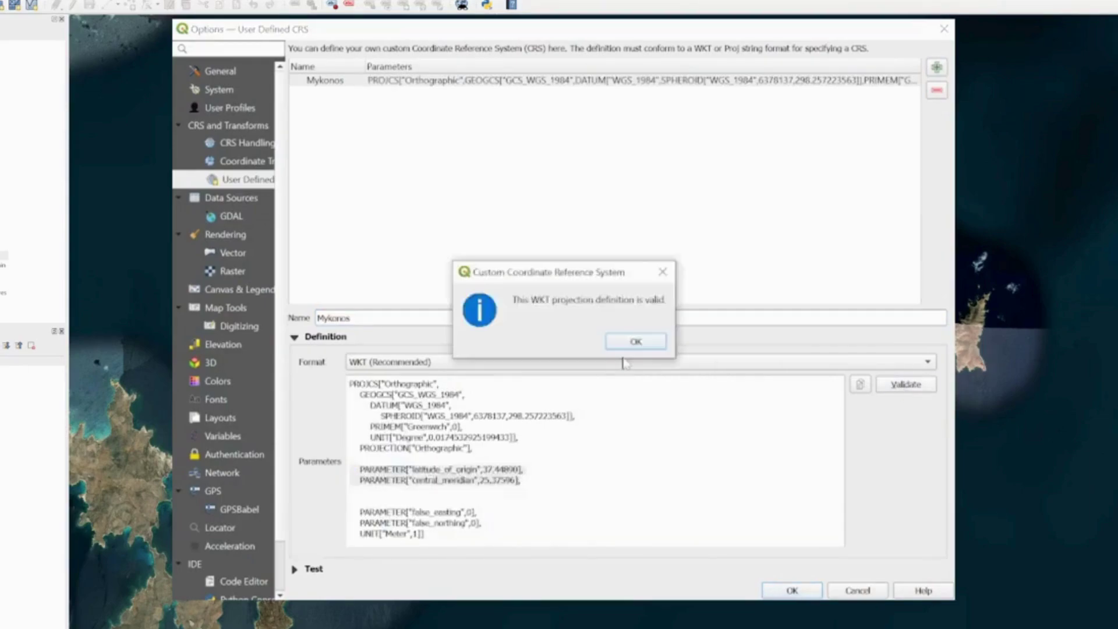
{"action": "left_click", "coordinate": [635, 342]}
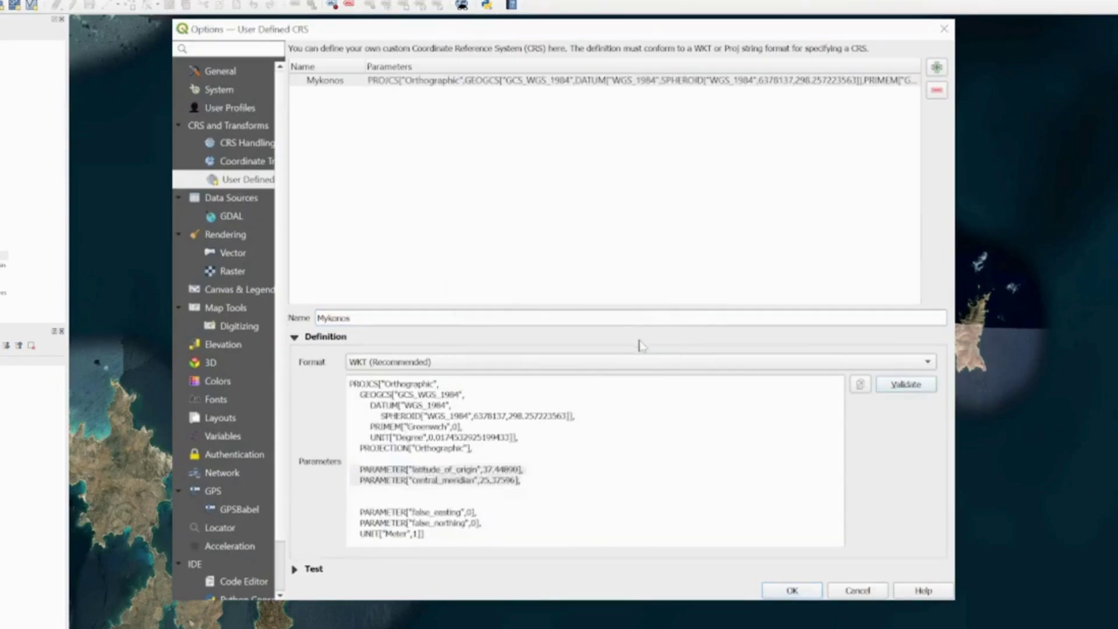
{"action": "left_click", "coordinate": [790, 589]}
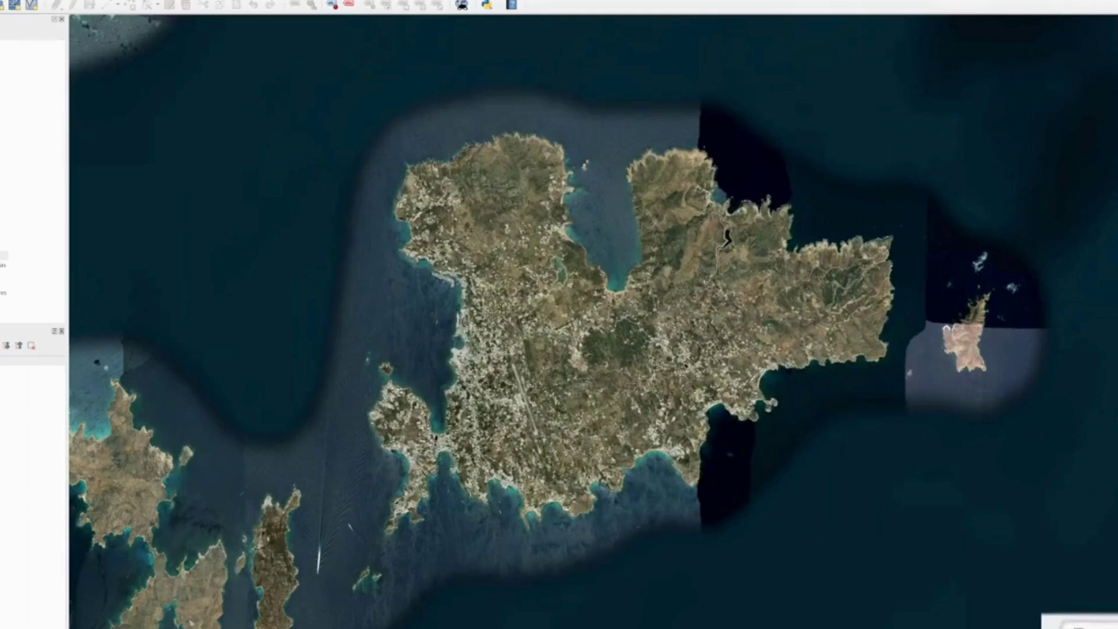
Set the project CRS to the user-defined Mykonos projection USER:100000
{"action": "left_click", "coordinate": [1069, 618]}
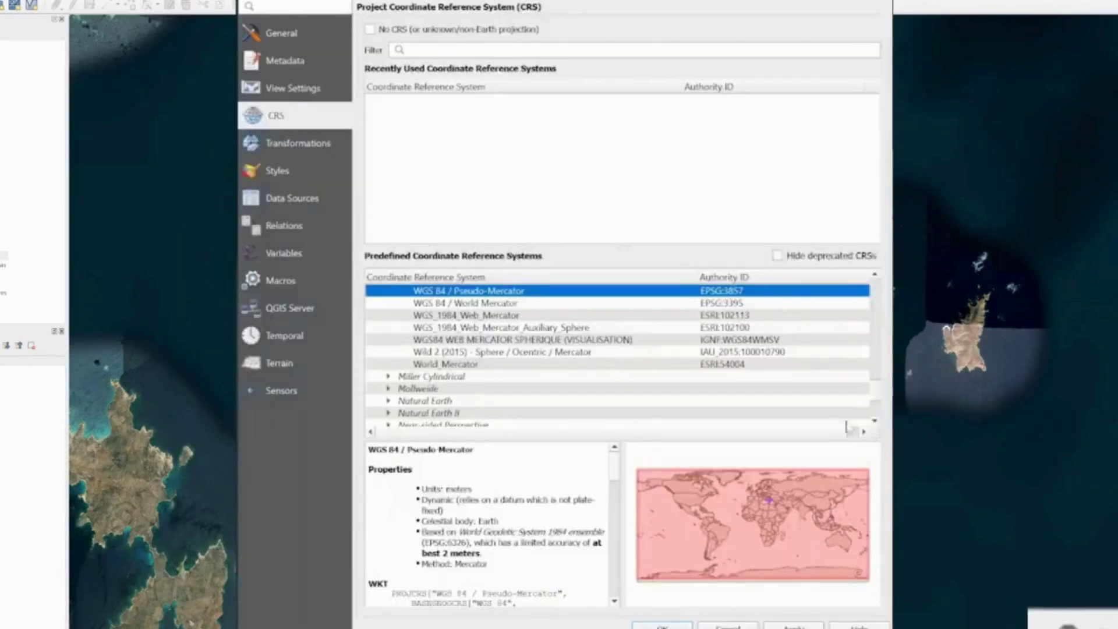
{"action": "scroll", "coordinate": [785, 367], "scroll_direction": "down", "scroll_amount": 10}
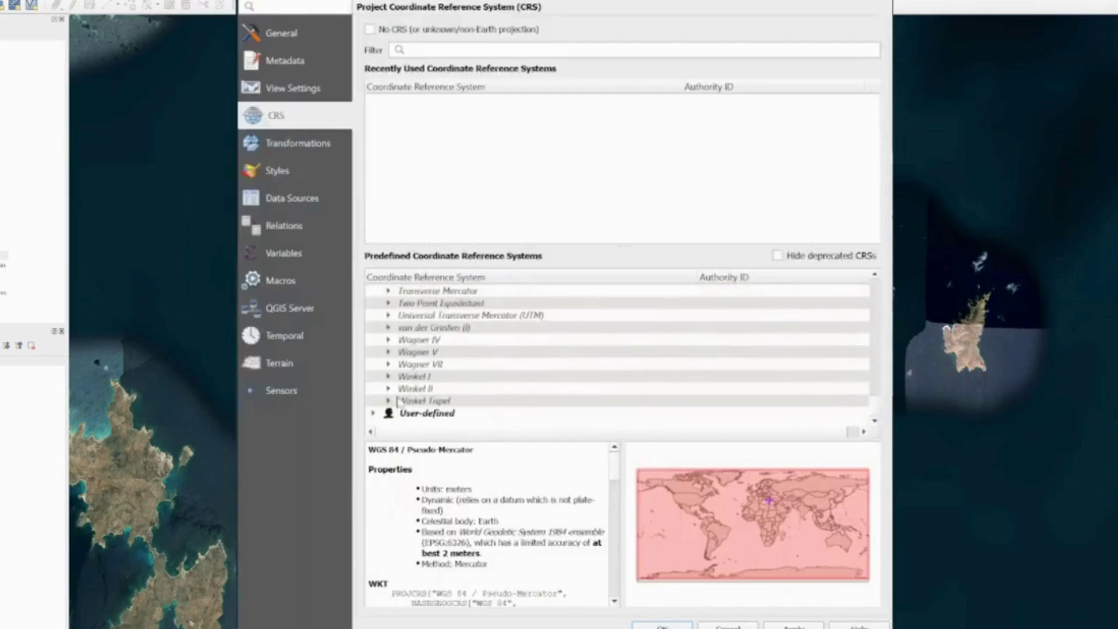
{"action": "left_click", "coordinate": [373, 413]}
{"action": "left_click", "coordinate": [415, 402]}
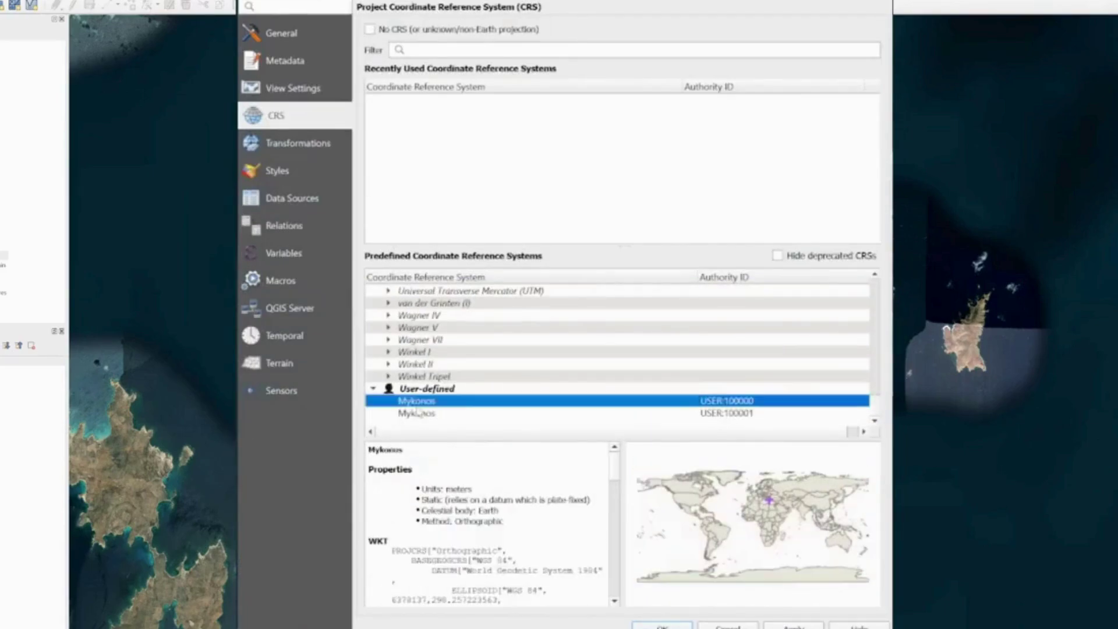
{"action": "left_click", "coordinate": [437, 413]}
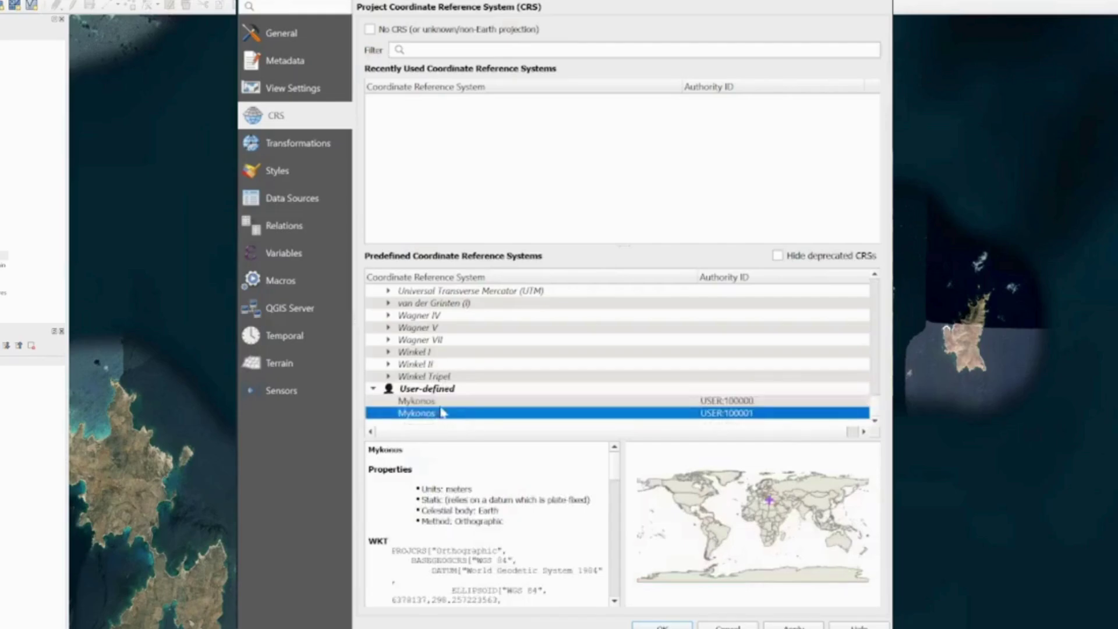
{"action": "left_click", "coordinate": [460, 402]}
{"action": "left_click", "coordinate": [794, 625]}
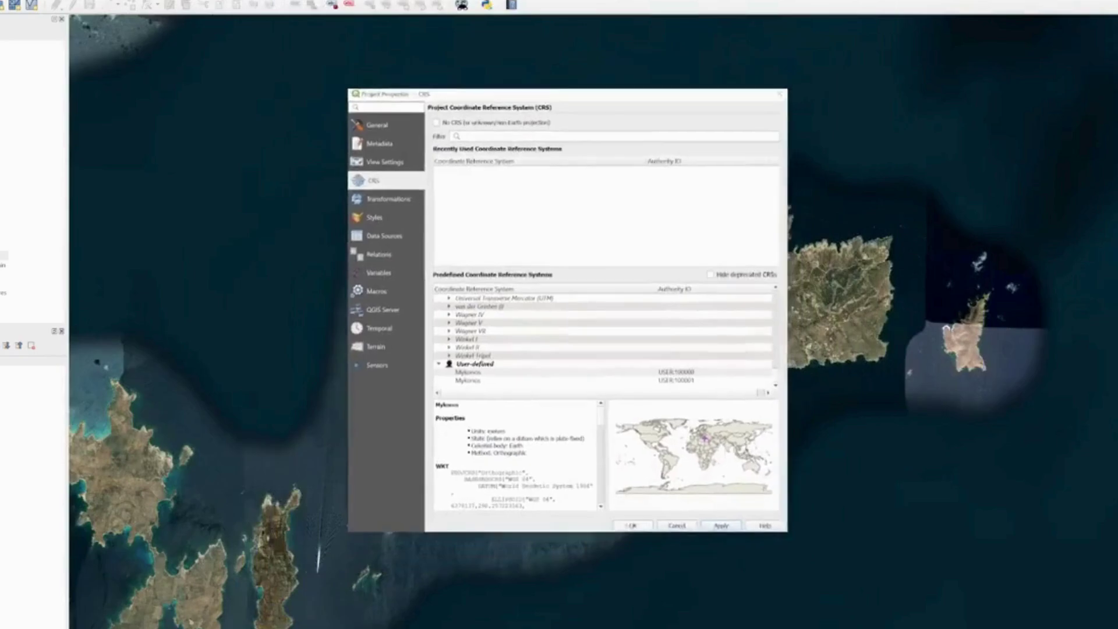
{"action": "left_click", "coordinate": [662, 625]}
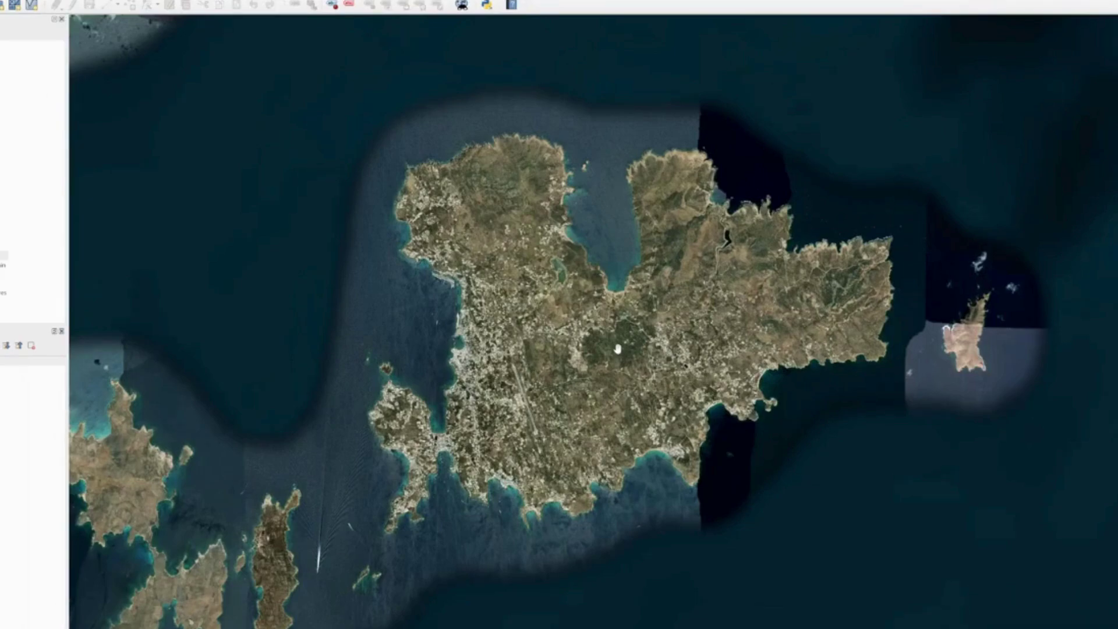
Examine the reprojected imagery from the whole globe down to the island of Mykonos
{"action": "scroll", "coordinate": [618, 348], "scroll_direction": "down", "scroll_amount": 5}
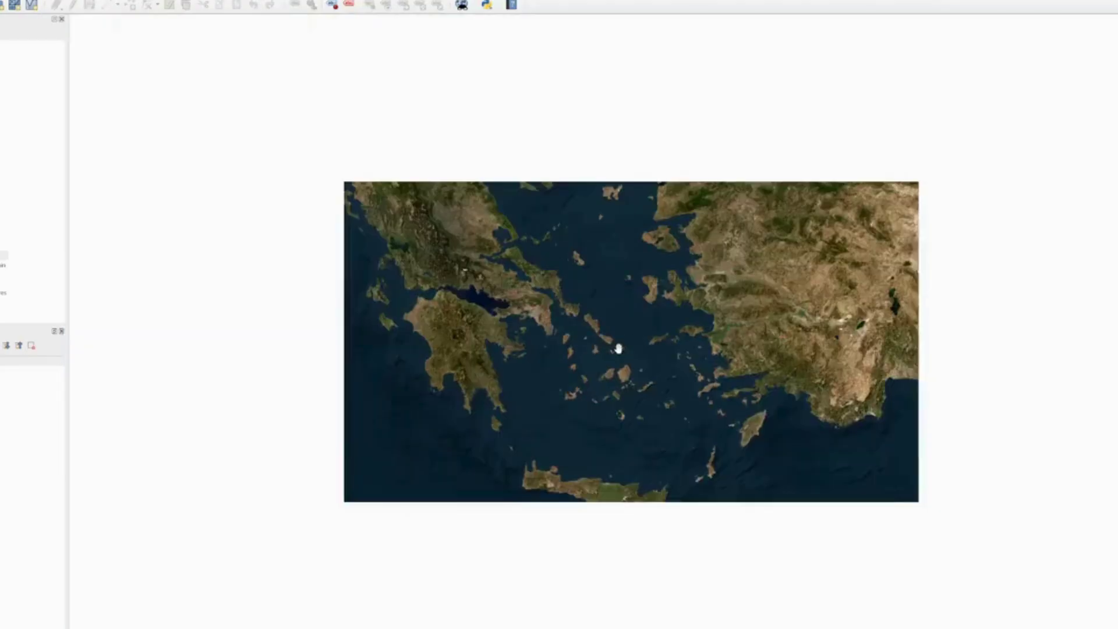
{"action": "scroll", "coordinate": [618, 349], "scroll_direction": "down", "scroll_amount": 5}
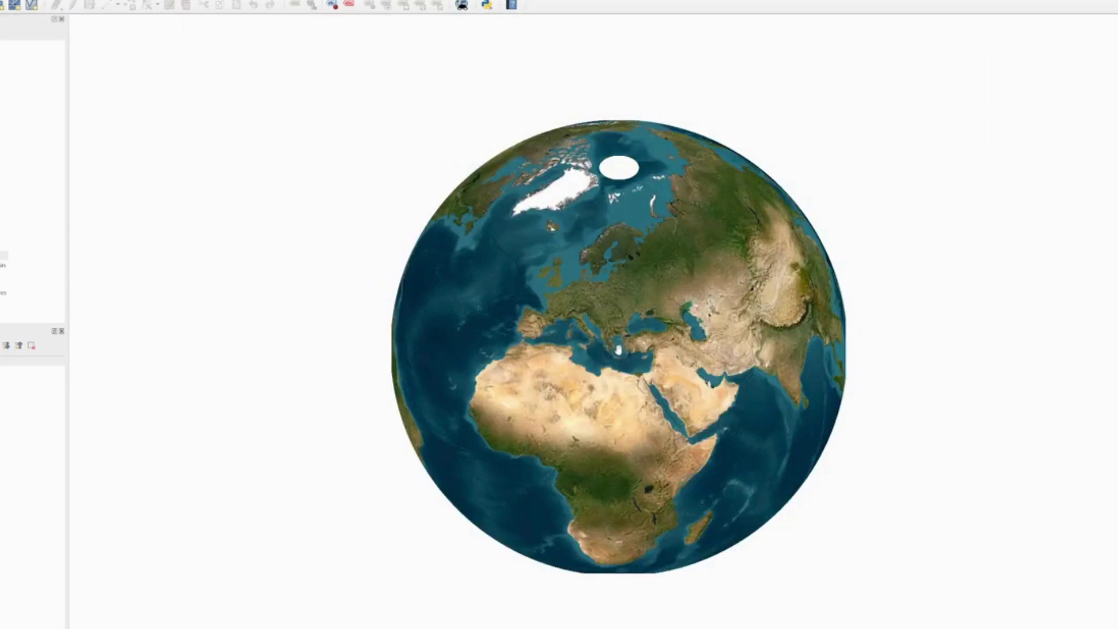
{"action": "scroll", "coordinate": [619, 349], "scroll_direction": "up", "scroll_amount": 5}
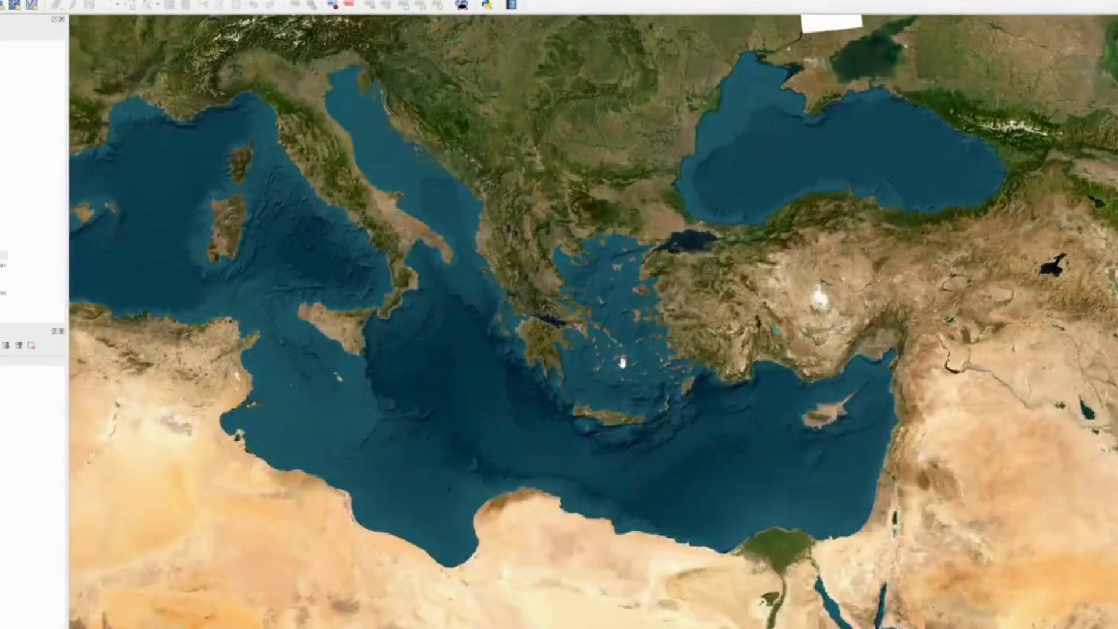
{"action": "scroll", "coordinate": [622, 362], "scroll_direction": "up", "scroll_amount": 4}
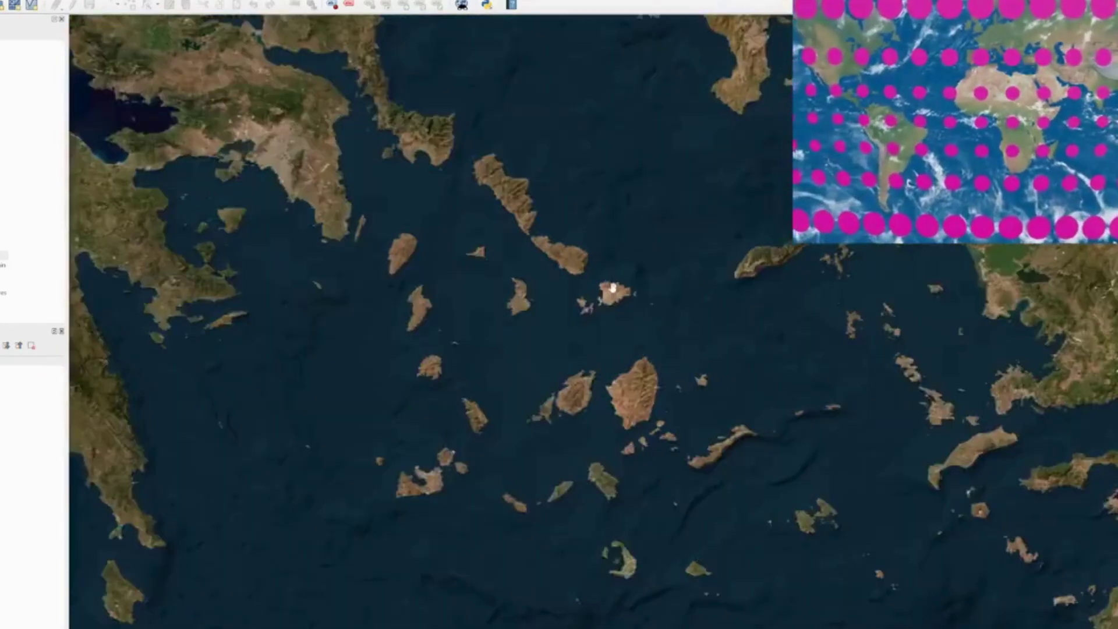
{"action": "scroll", "coordinate": [613, 288], "scroll_direction": "up", "scroll_amount": 2}
{"action": "scroll", "coordinate": [610, 291], "scroll_direction": "up", "scroll_amount": 3}
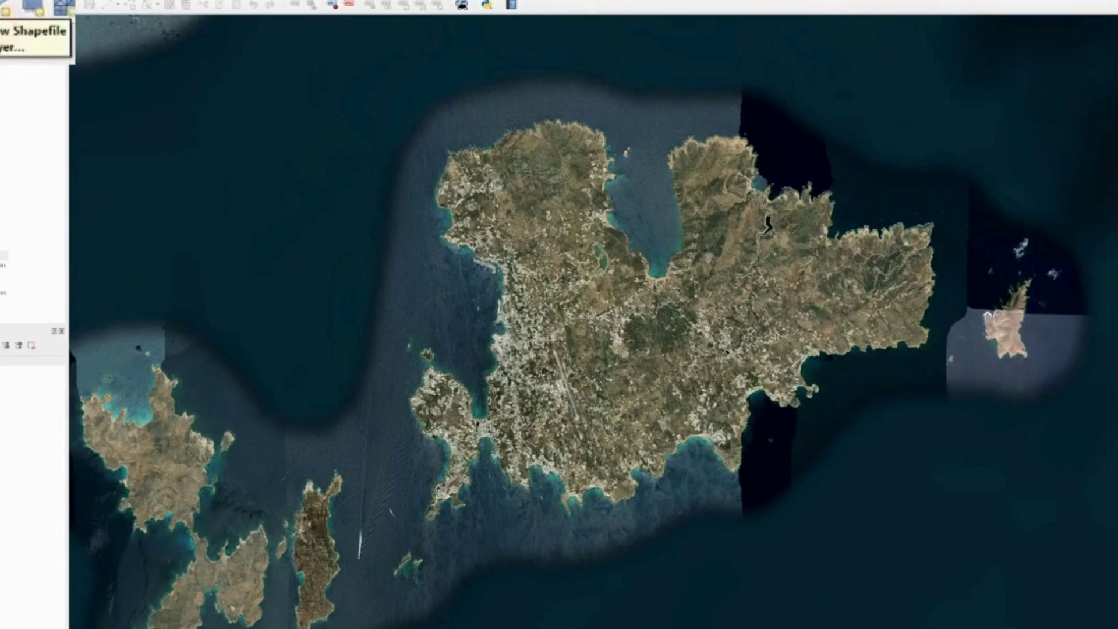
Create a Point shapefile layer saved as origin in the Mykonos folder, using the project CRS USER:100000 - Mykonos
{"action": "left_click", "coordinate": [32, 6]}
{"action": "left_click", "coordinate": [777, 76]}
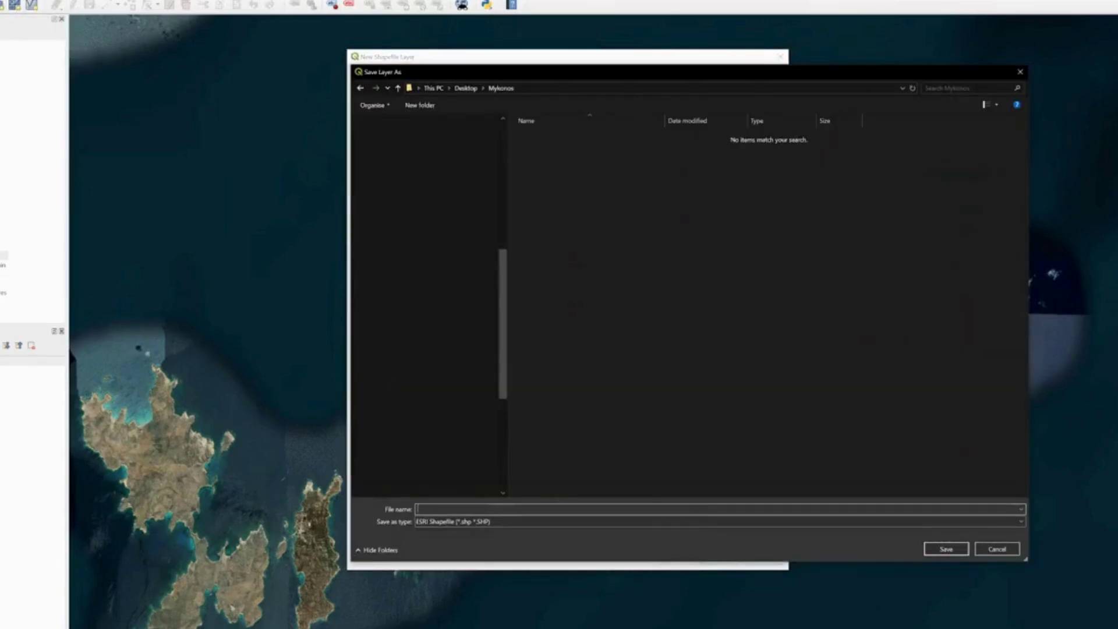
{"action": "type", "text": "origin"}
{"action": "left_click", "coordinate": [946, 548]}
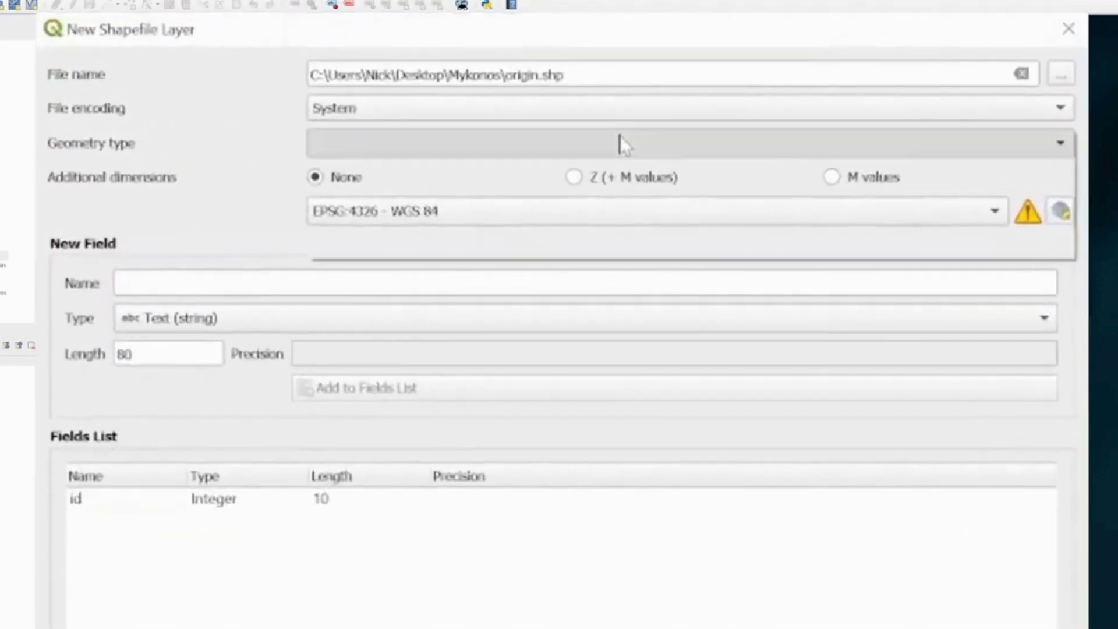
{"action": "left_click", "coordinate": [595, 107]}
{"action": "left_click", "coordinate": [462, 181]}
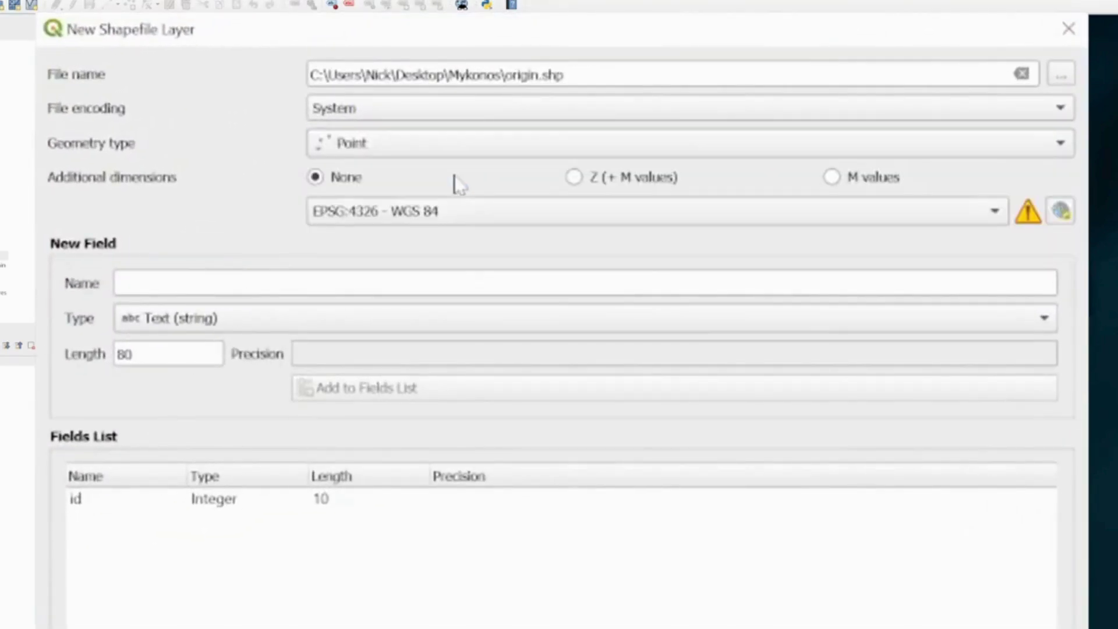
{"action": "left_click", "coordinate": [436, 215]}
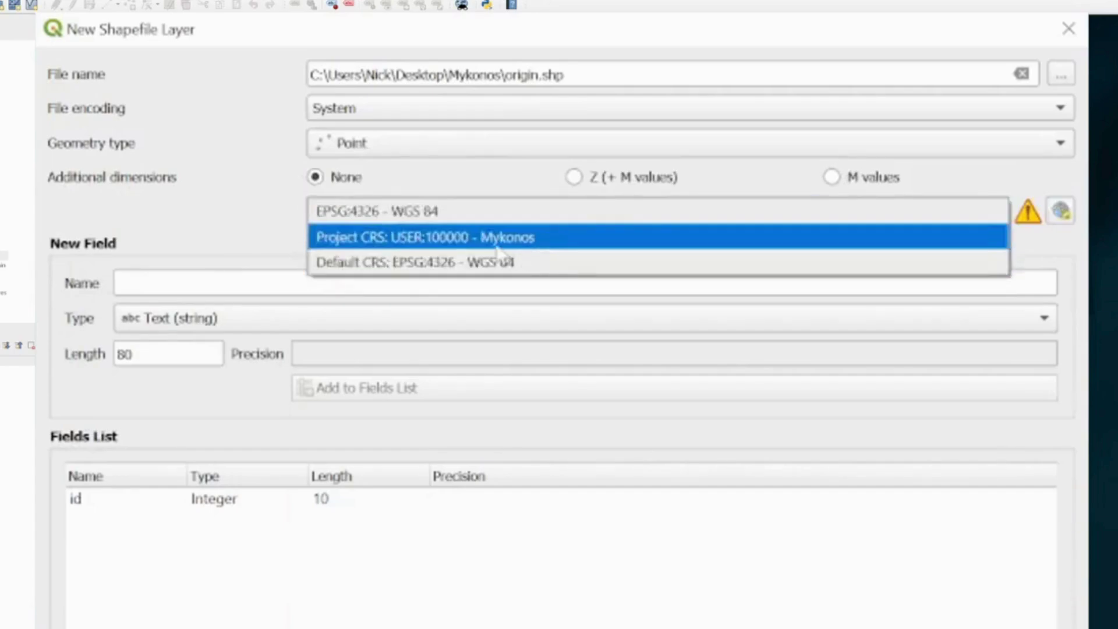
{"action": "left_click", "coordinate": [524, 239]}
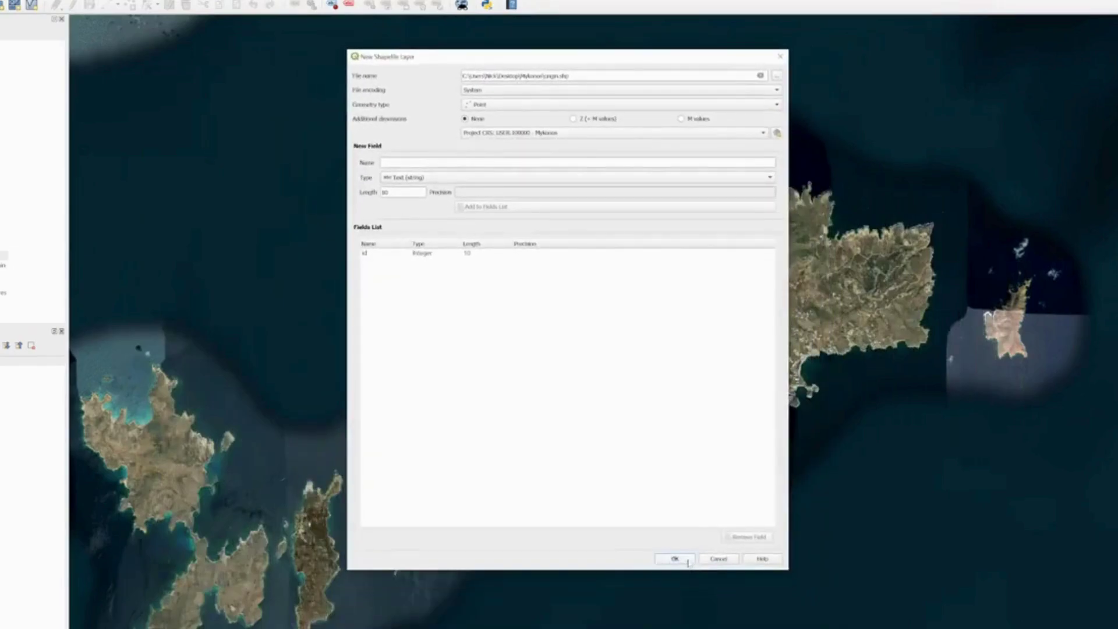
{"action": "left_click", "coordinate": [685, 560]}
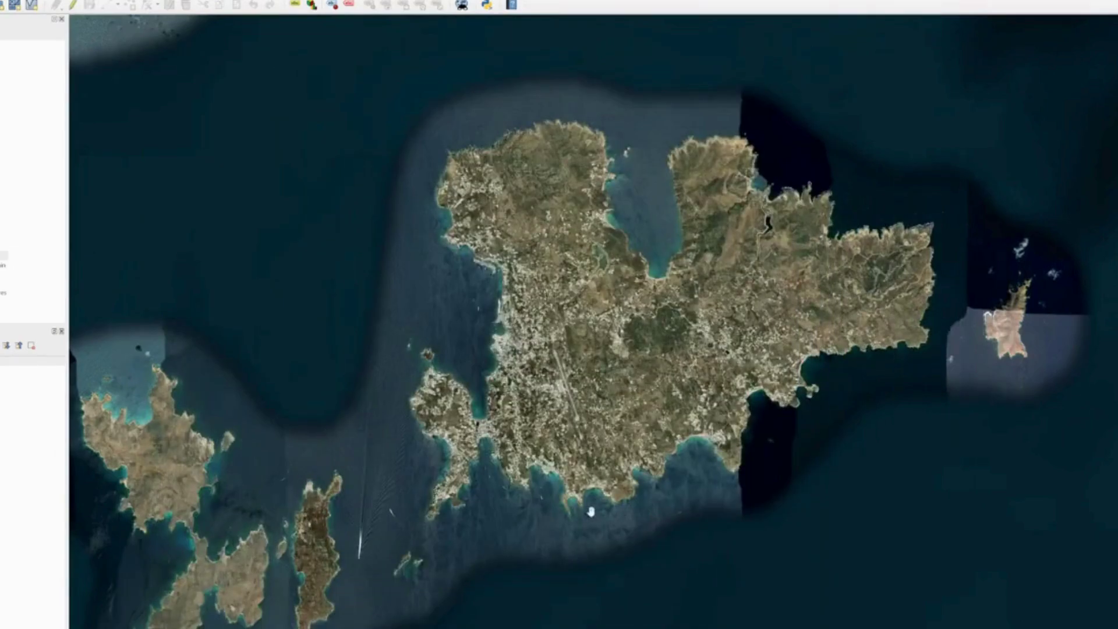
Make the origin layer editable and add a point feature in the bay on the island's north coast, keeping the default id
{"action": "left_click", "coordinate": [73, 5]}
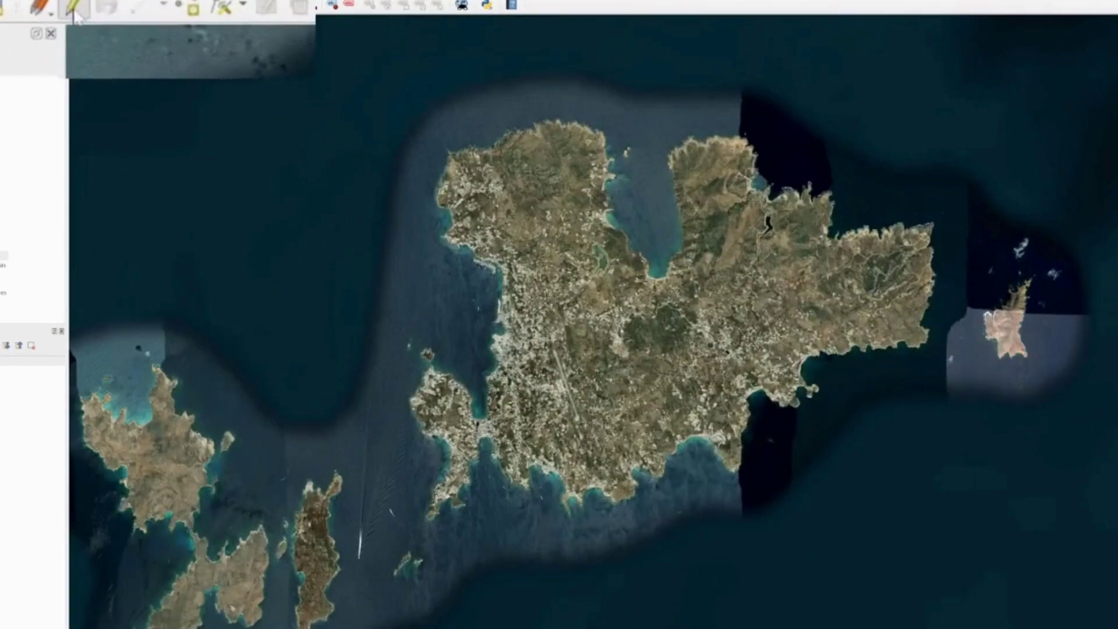
{"action": "left_click", "coordinate": [194, 12]}
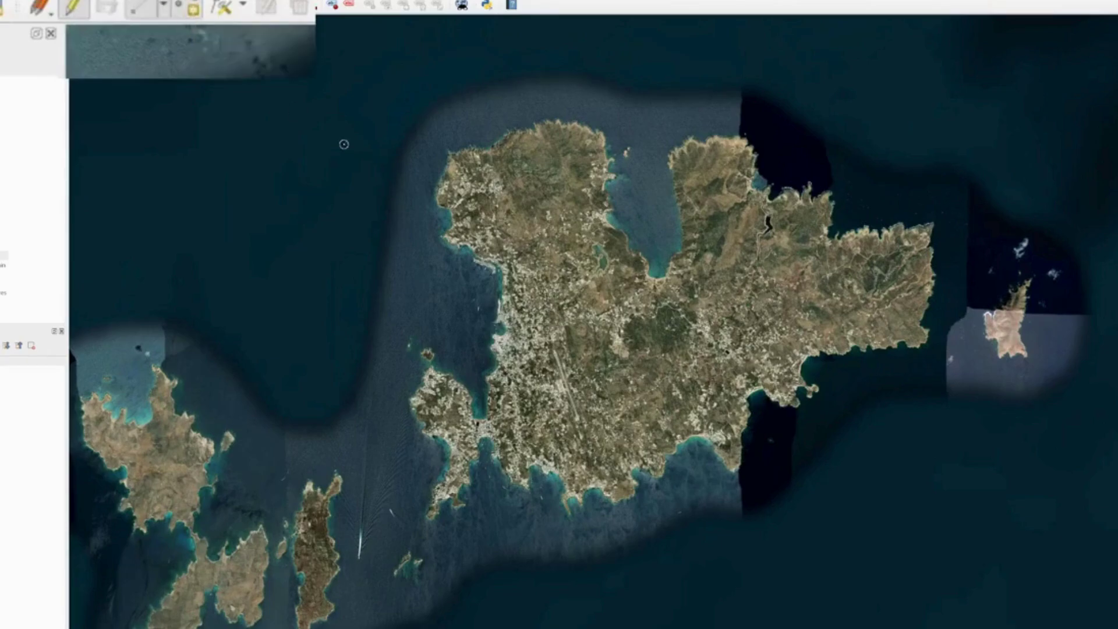
{"action": "left_click", "coordinate": [655, 213]}
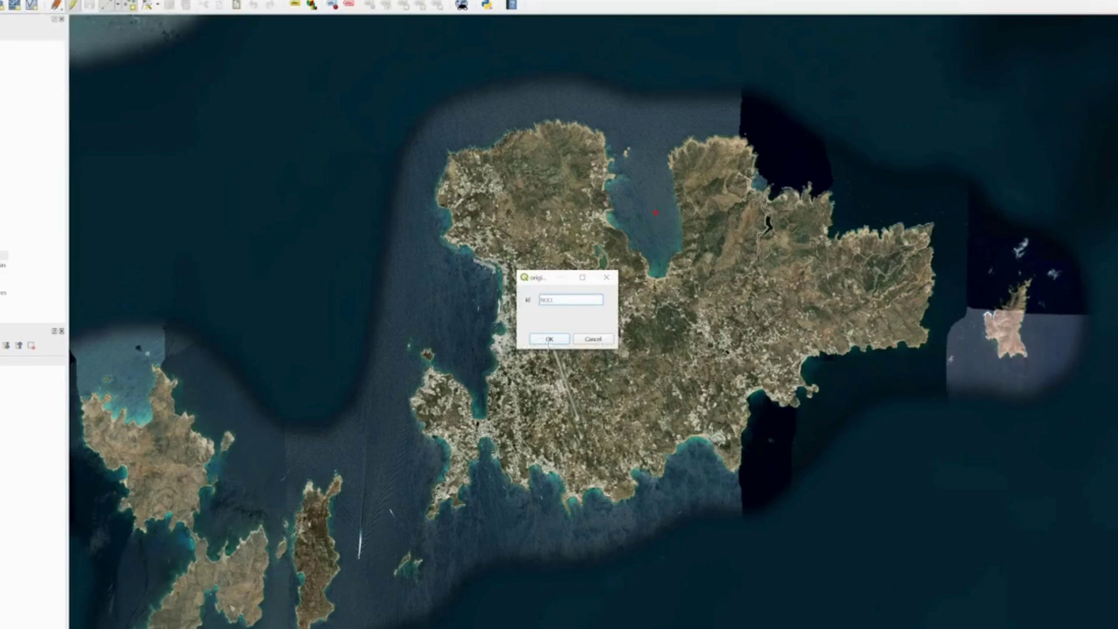
{"action": "left_click", "coordinate": [548, 339]}
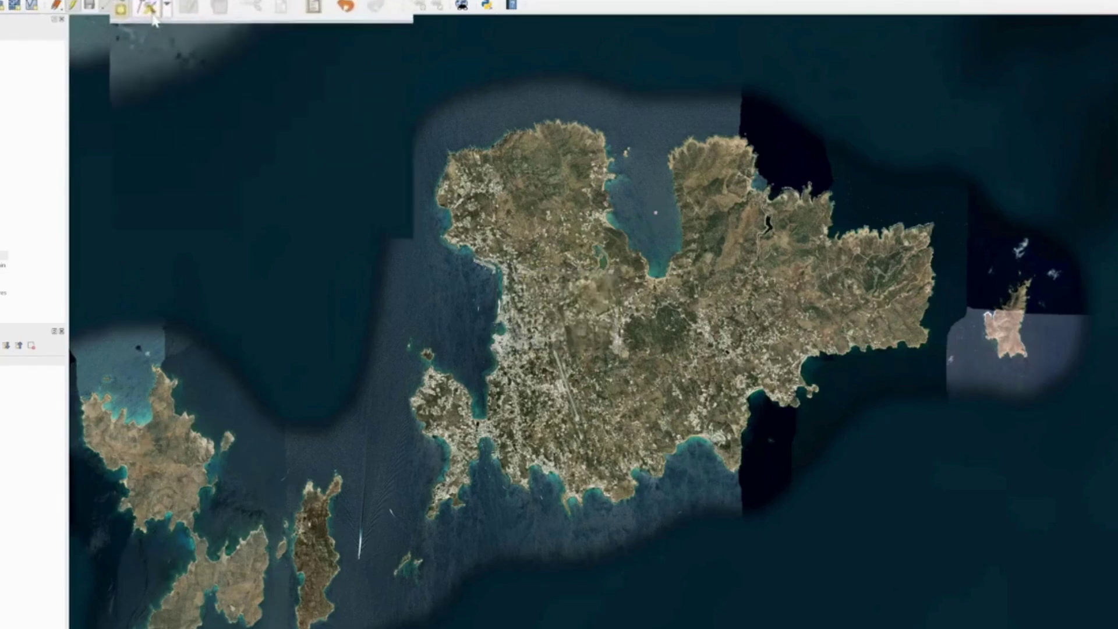
Edit the new point's vertex numerically and set its y coordinate to 0
{"action": "left_click", "coordinate": [147, 5]}
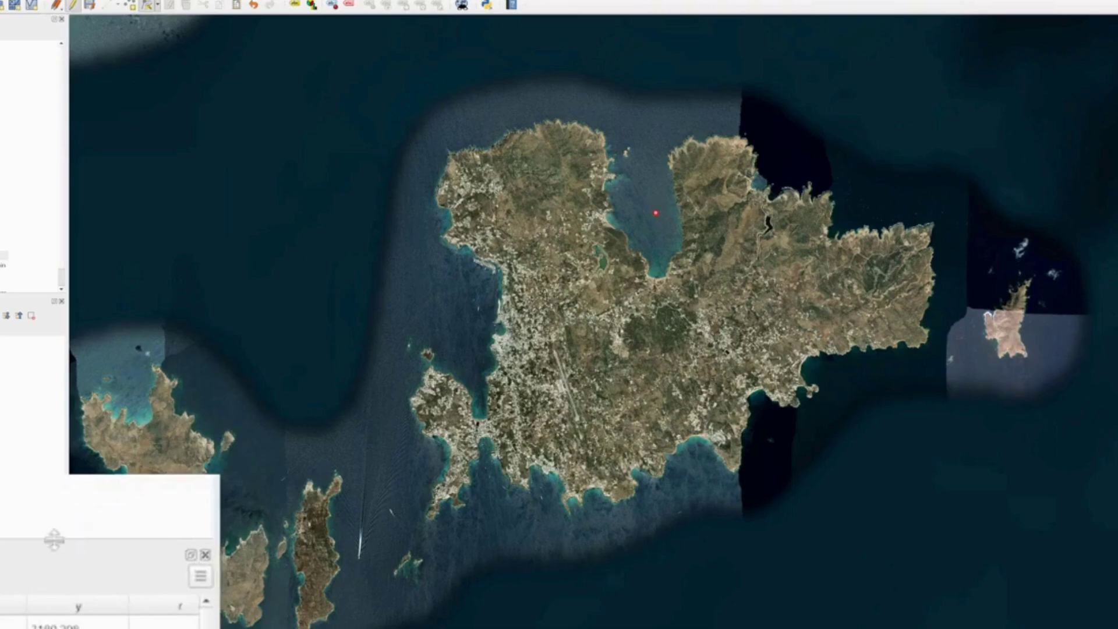
{"action": "double_click", "coordinate": [13, 565]}
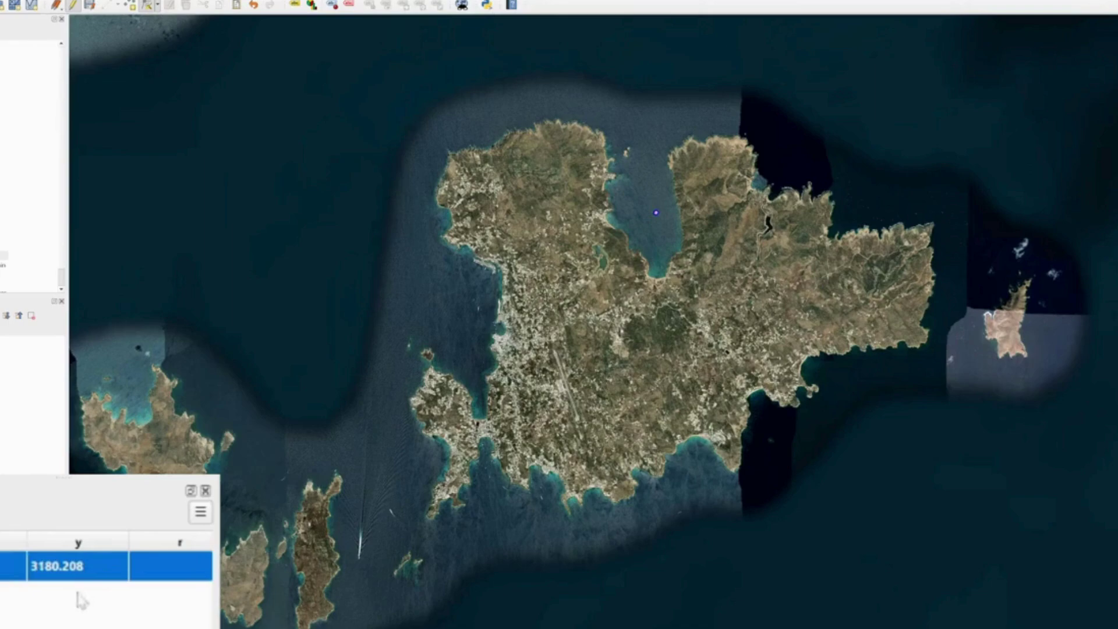
{"action": "double_click", "coordinate": [79, 566]}
{"action": "type", "text": "0"}
{"action": "key", "text": "Return"}
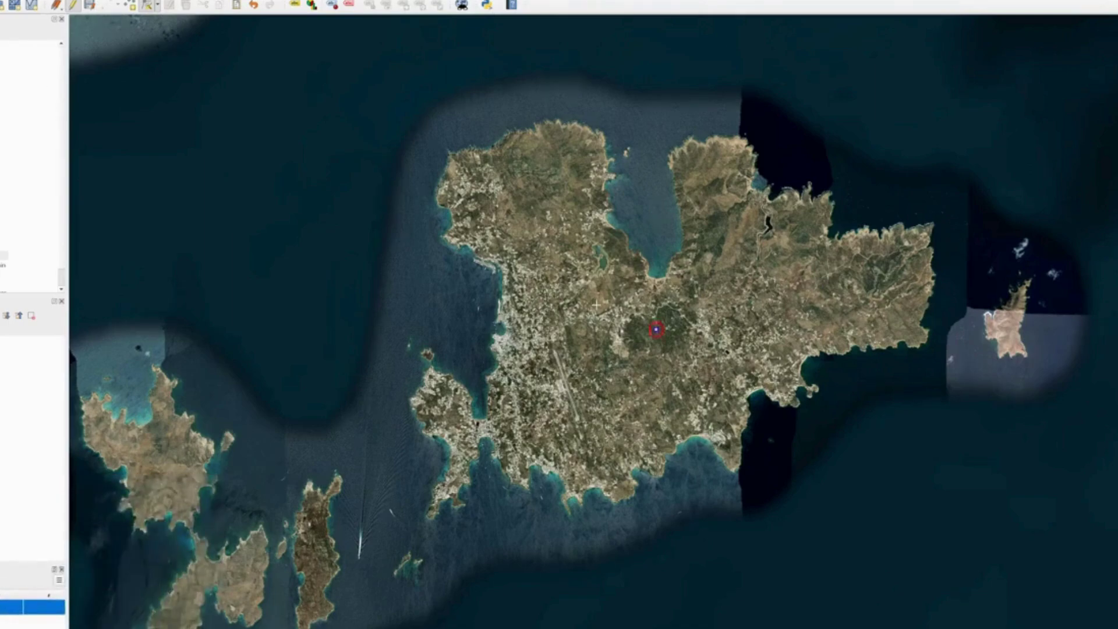
{"action": "scroll", "coordinate": [653, 331], "scroll_direction": "up", "scroll_amount": 3}
{"action": "scroll", "coordinate": [652, 332], "scroll_direction": "down", "scroll_amount": 4}
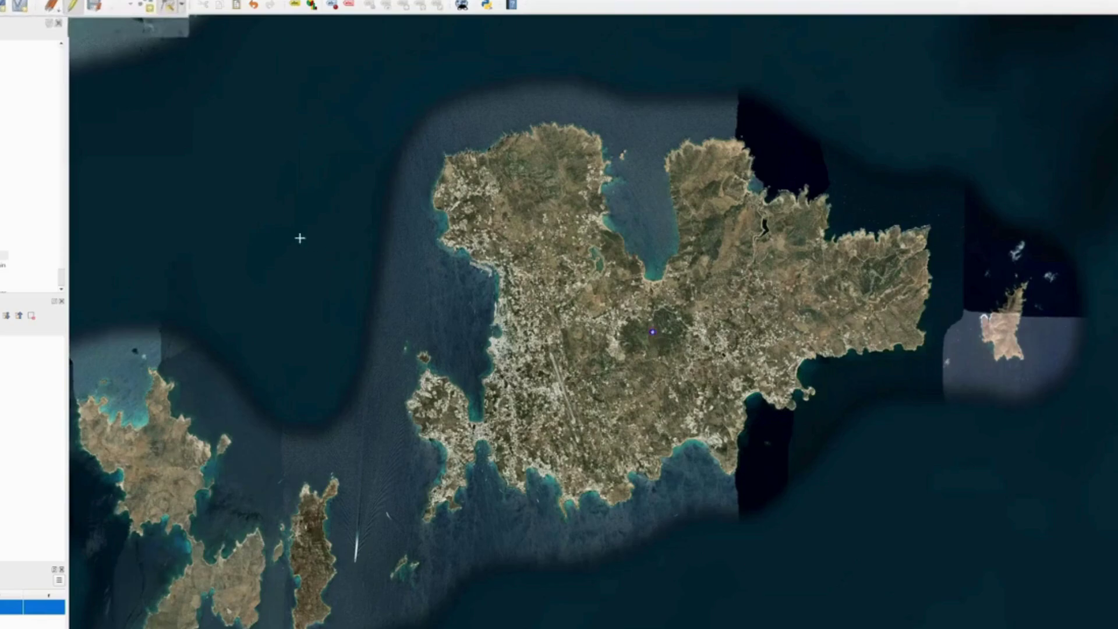
Stop editing the origin layer and save its changes
{"action": "left_click", "coordinate": [71, 9]}
{"action": "left_click", "coordinate": [511, 345]}
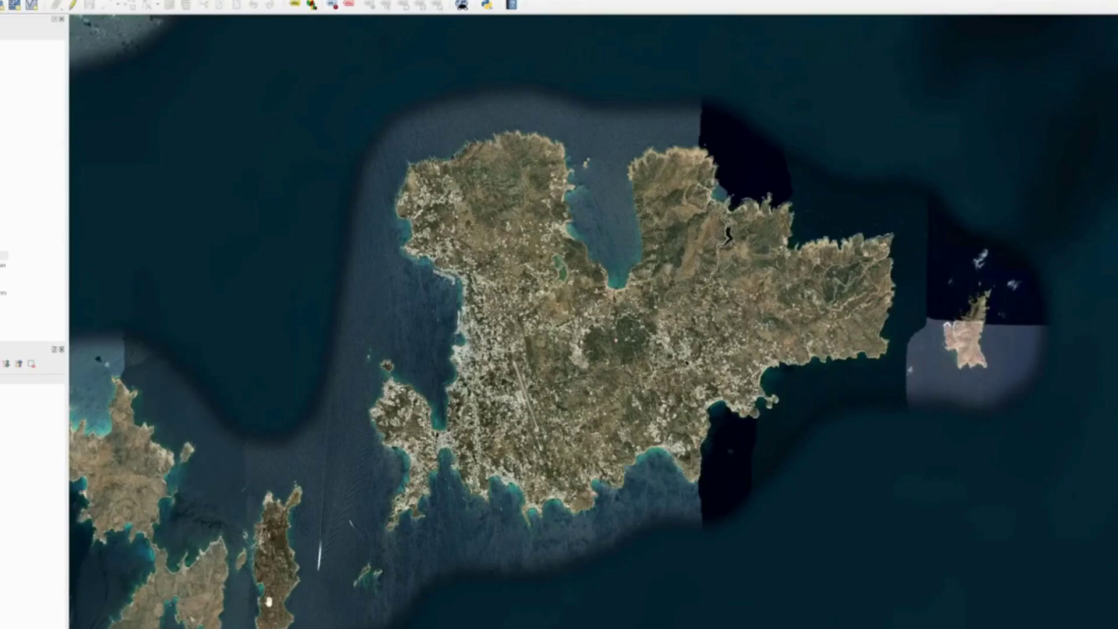
Create a LineString shapefile layer saved as area1 in the Mykonos folder, using the project CRS USER:100000 - Mykonos
{"action": "left_click", "coordinate": [7, 5]}
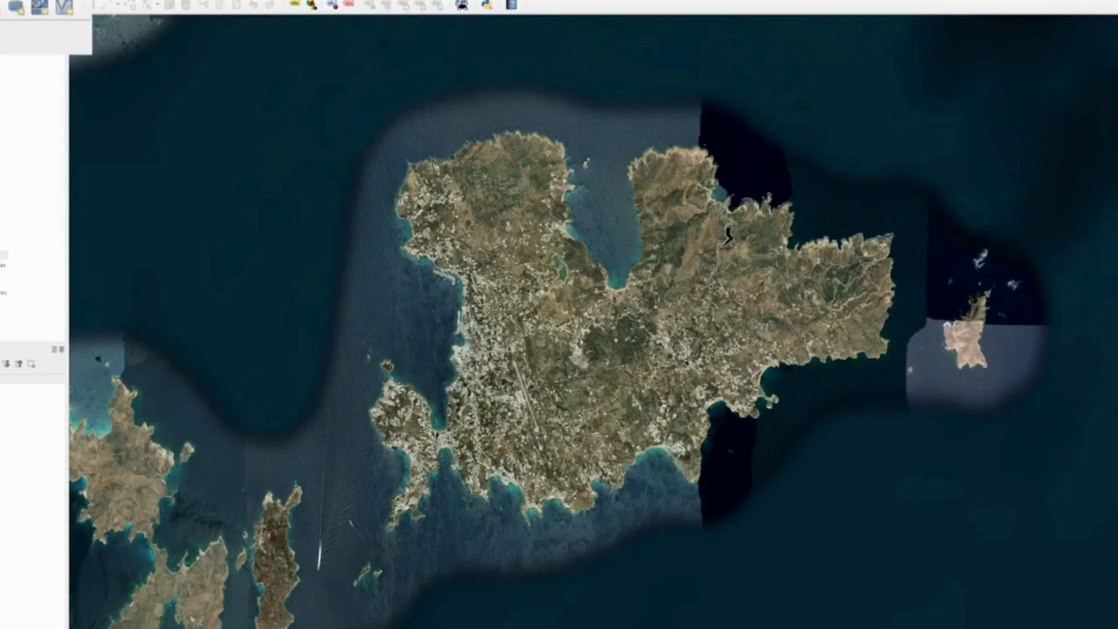
{"action": "left_click", "coordinate": [4, 7]}
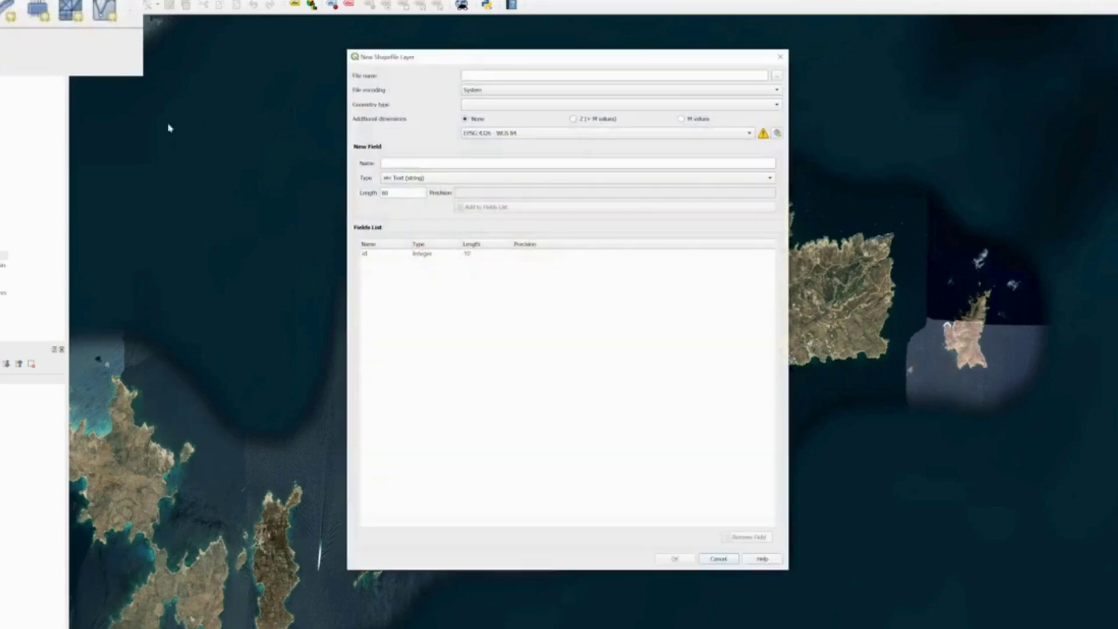
{"action": "left_click", "coordinate": [772, 75]}
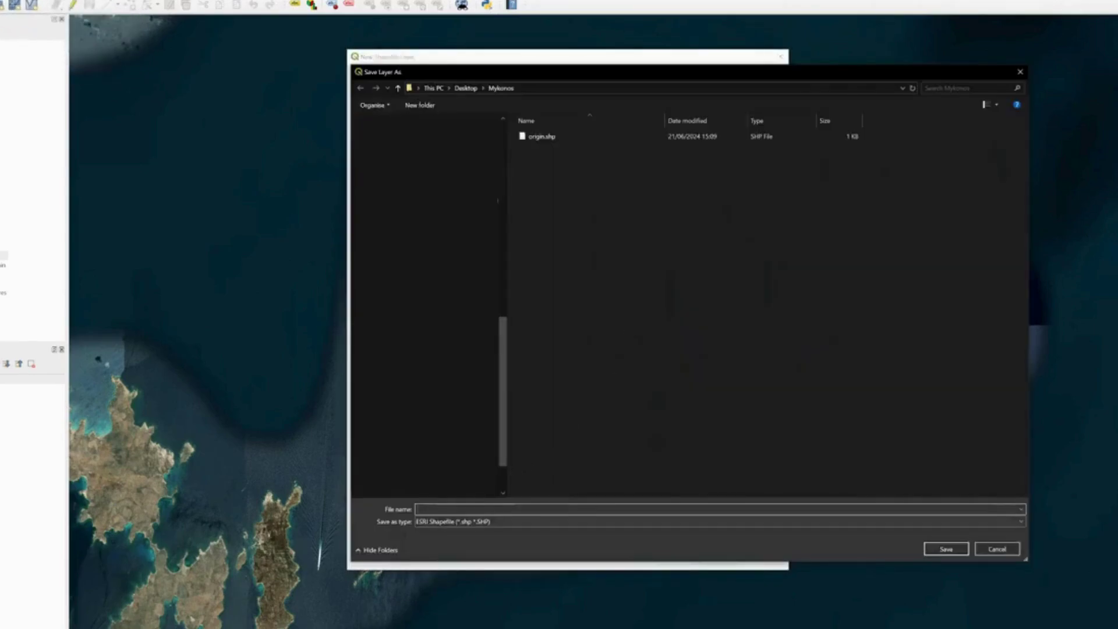
{"action": "type", "text": "area1"}
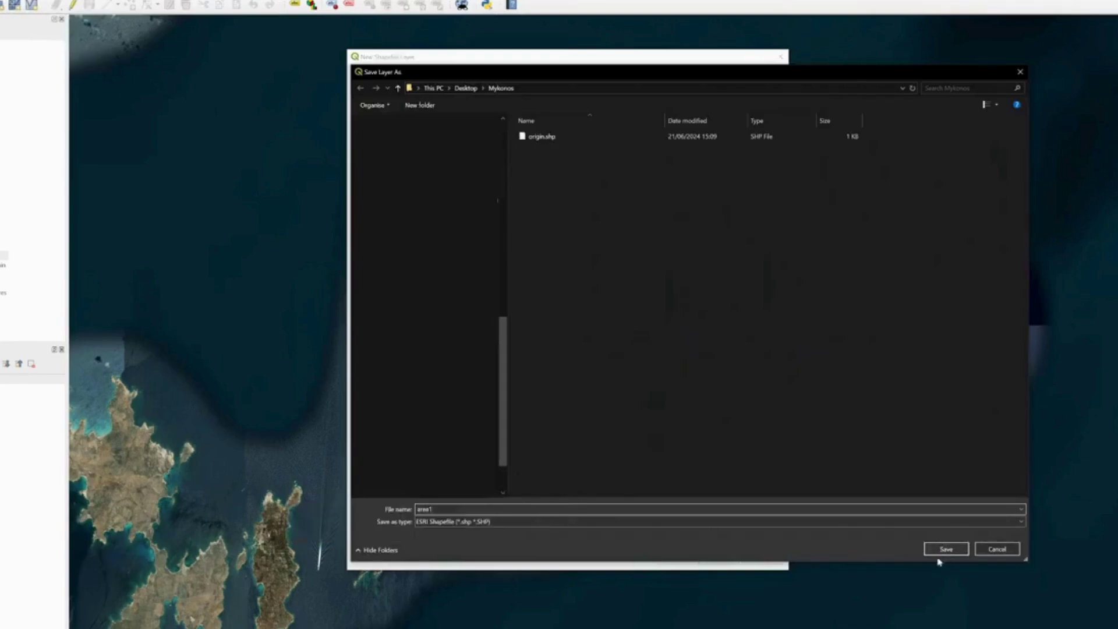
{"action": "left_click", "coordinate": [942, 550]}
{"action": "left_click", "coordinate": [410, 85]}
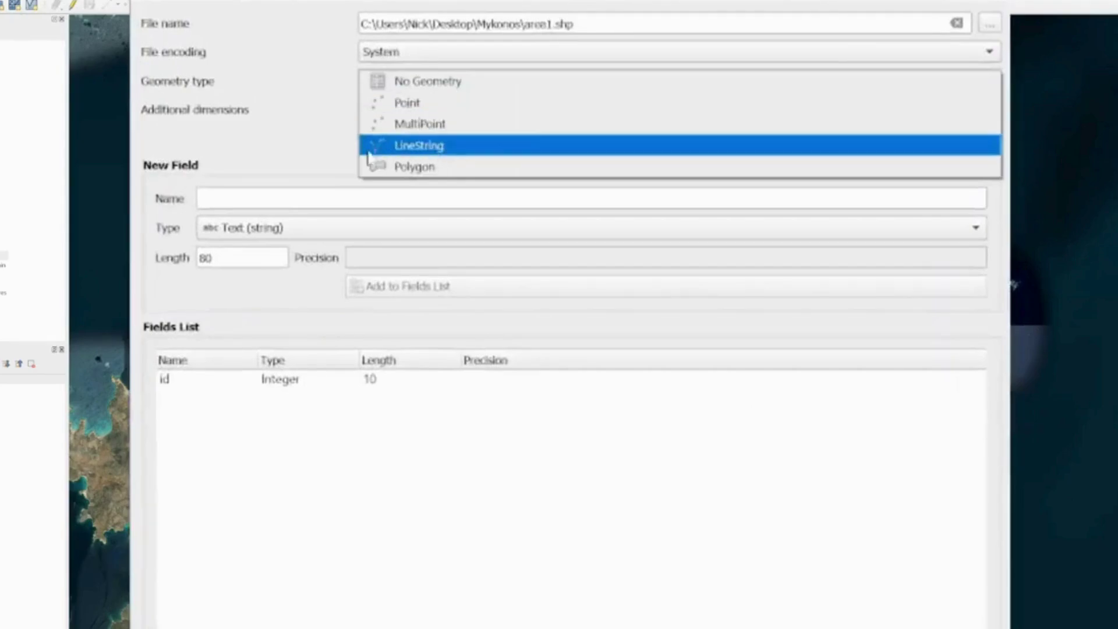
{"action": "left_click", "coordinate": [401, 152]}
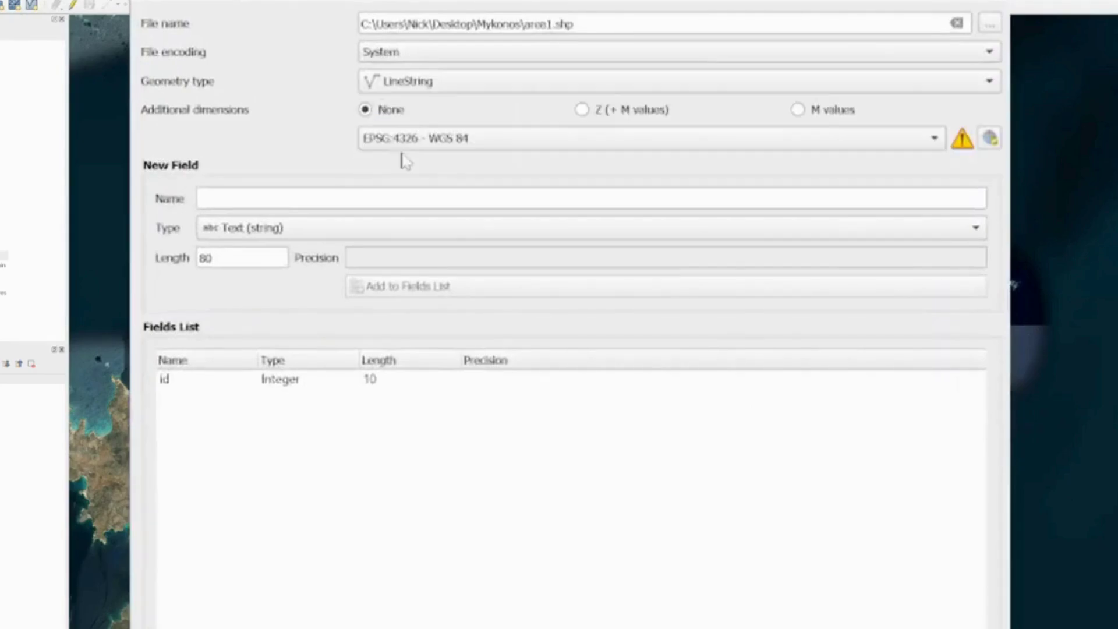
{"action": "left_click", "coordinate": [426, 144]}
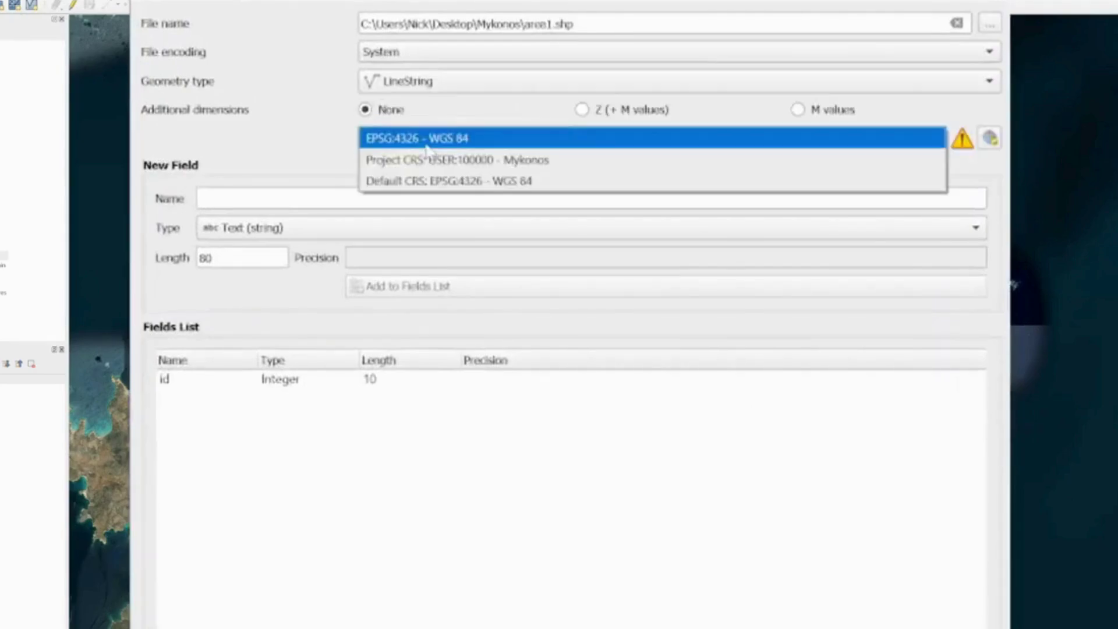
{"action": "left_click", "coordinate": [509, 163]}
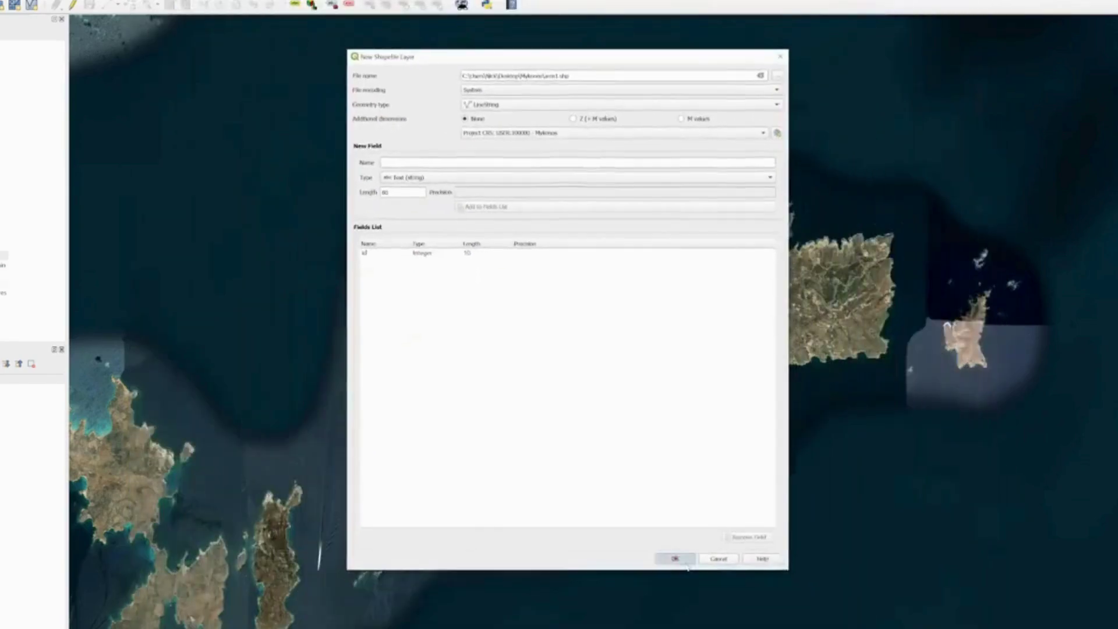
{"action": "left_click", "coordinate": [678, 559]}
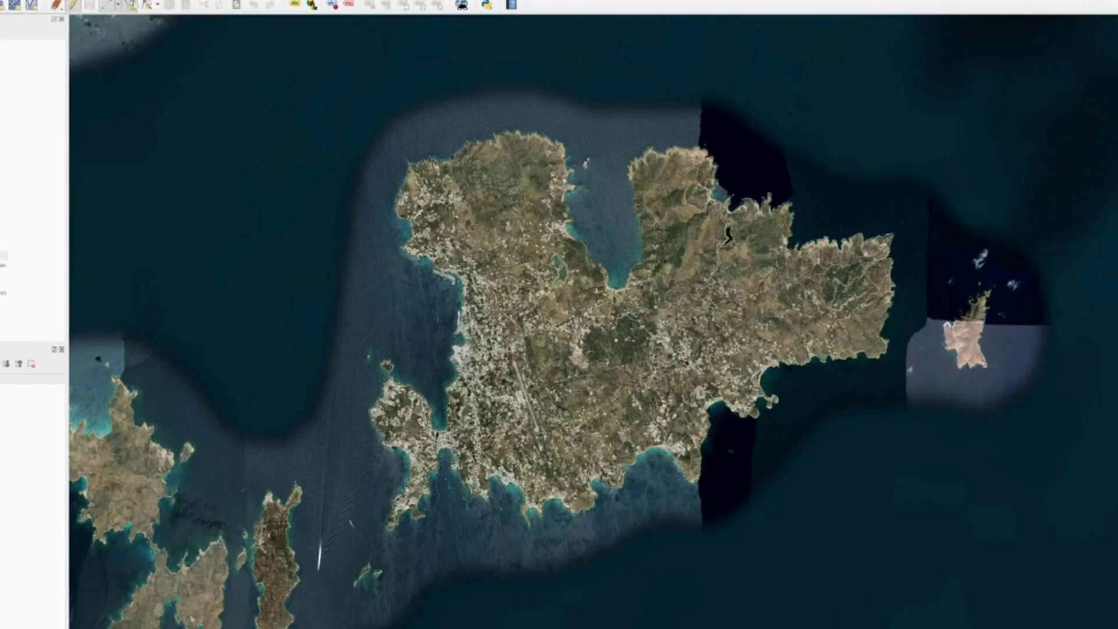
Display the Shape Digitizing Toolbar
{"action": "right_click", "coordinate": [476, 4]}
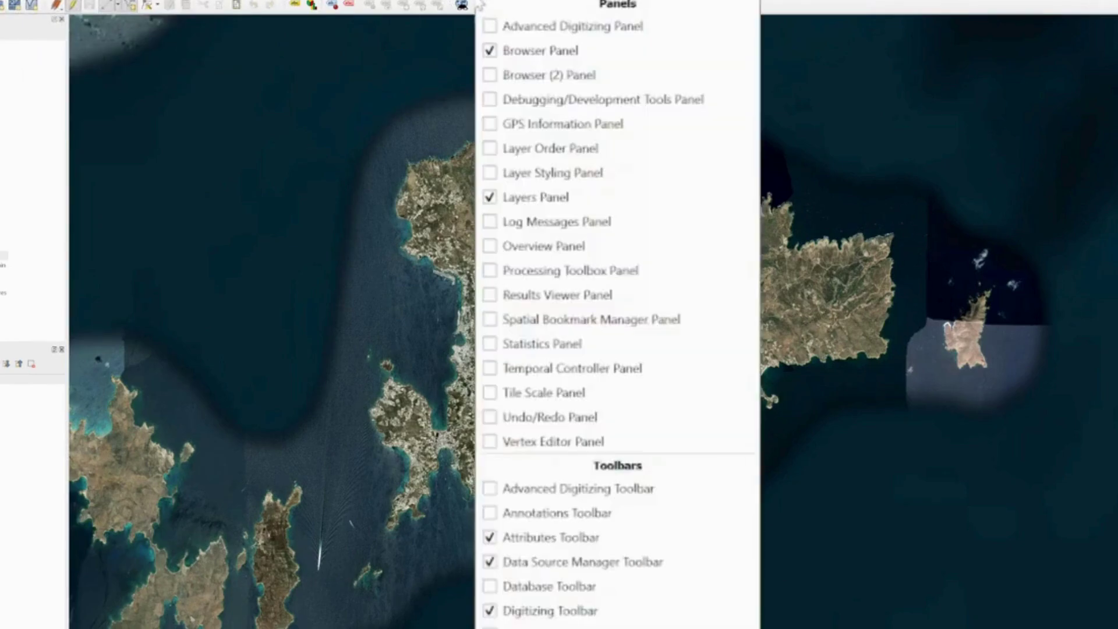
{"action": "scroll", "coordinate": [654, 588], "scroll_direction": "down", "scroll_amount": 5}
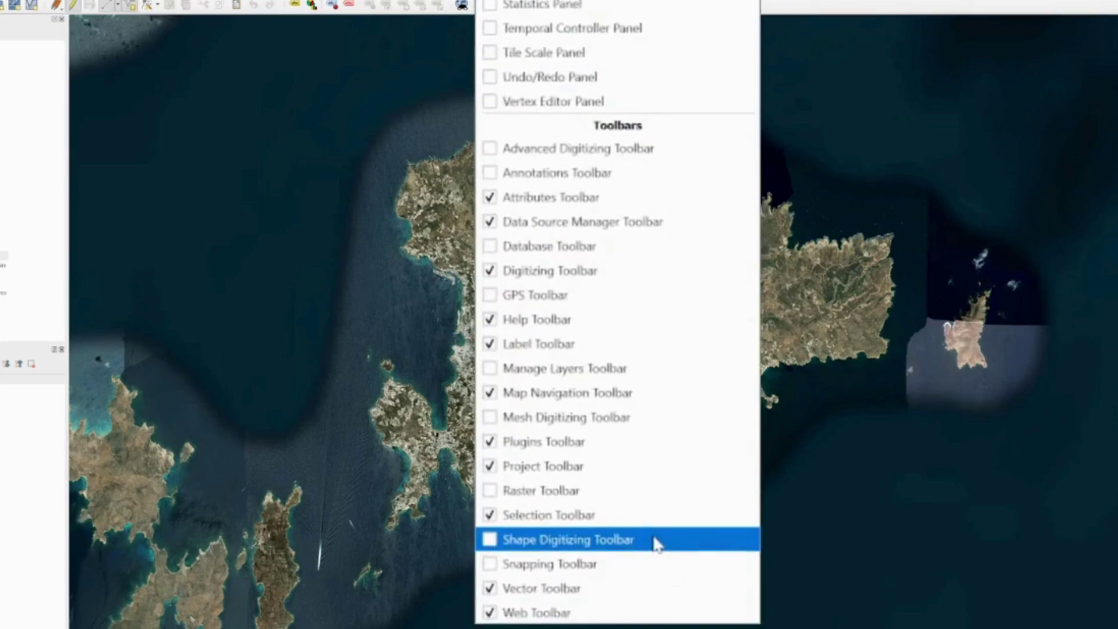
{"action": "left_click", "coordinate": [654, 540]}
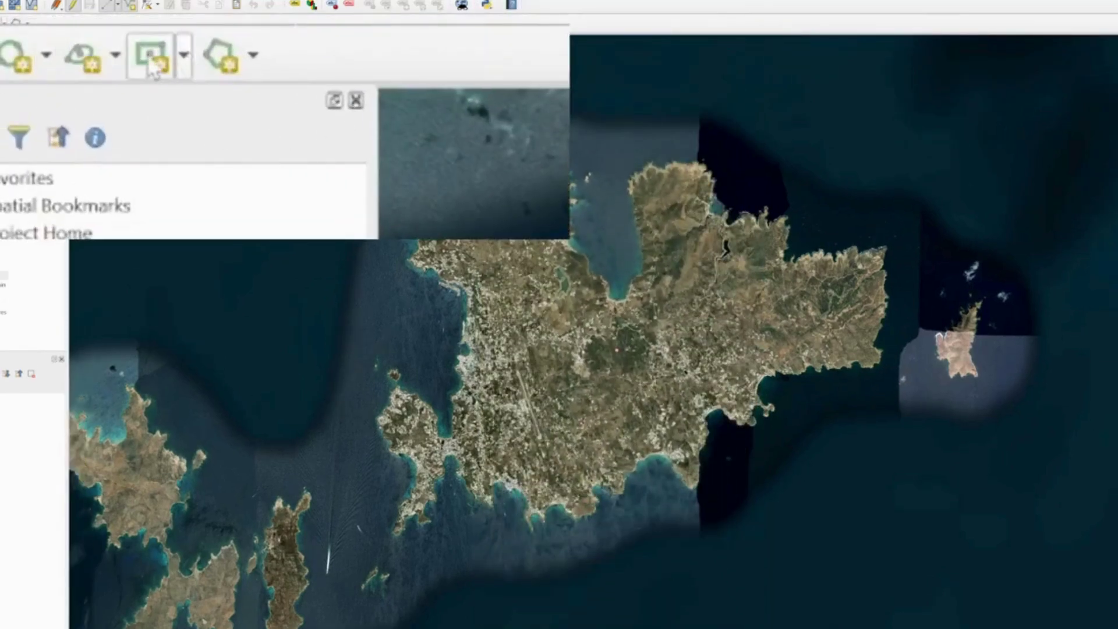
Draw a rectangle from extent around Mykonos and the islet to its east, keeping the default id
{"action": "left_click", "coordinate": [186, 63]}
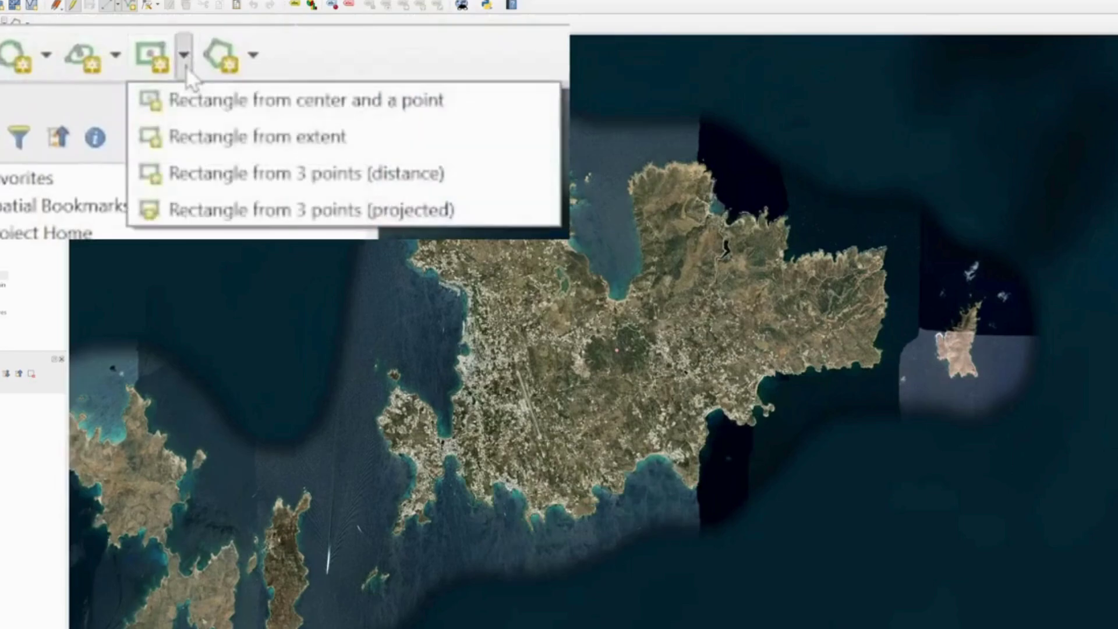
{"action": "left_click", "coordinate": [218, 146]}
{"action": "left_click", "coordinate": [1034, 120]}
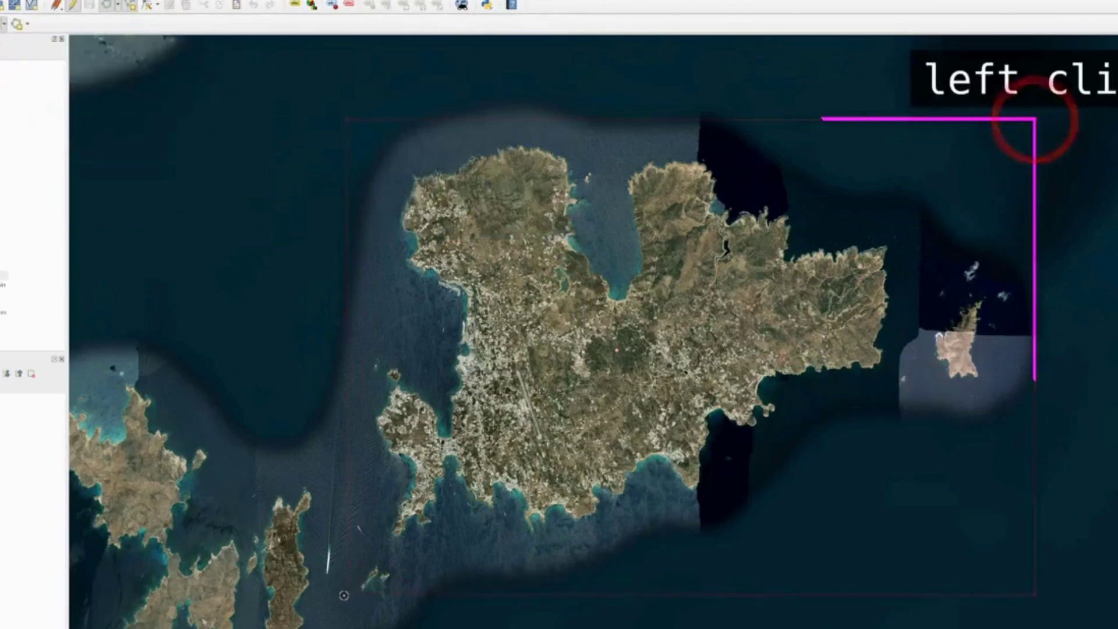
{"action": "right_click", "coordinate": [336, 598]}
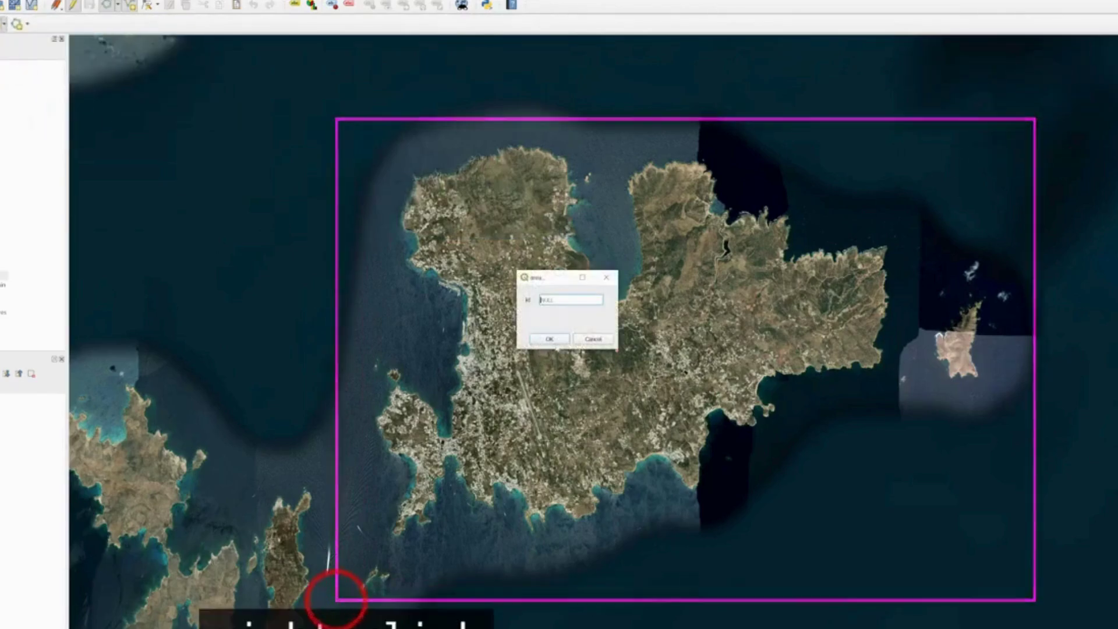
{"action": "left_click", "coordinate": [549, 339]}
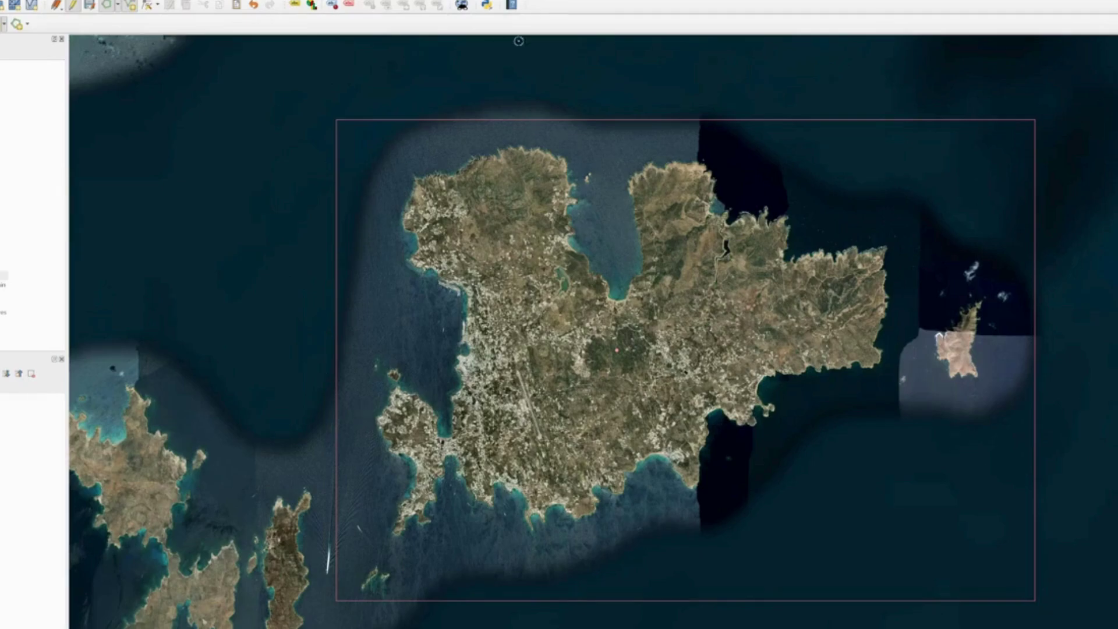
Display the Snapping Toolbar and the Advanced Digitizing Toolbar
{"action": "right_click", "coordinate": [477, 7]}
{"action": "scroll", "coordinate": [605, 411], "scroll_direction": "down", "scroll_amount": 10}
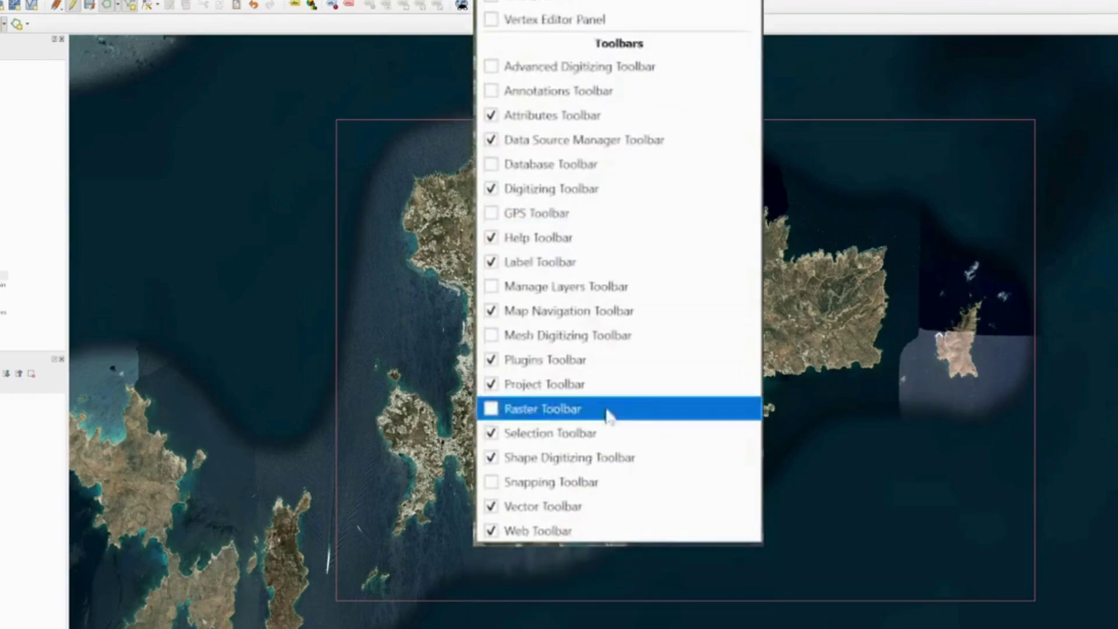
{"action": "left_click", "coordinate": [588, 469]}
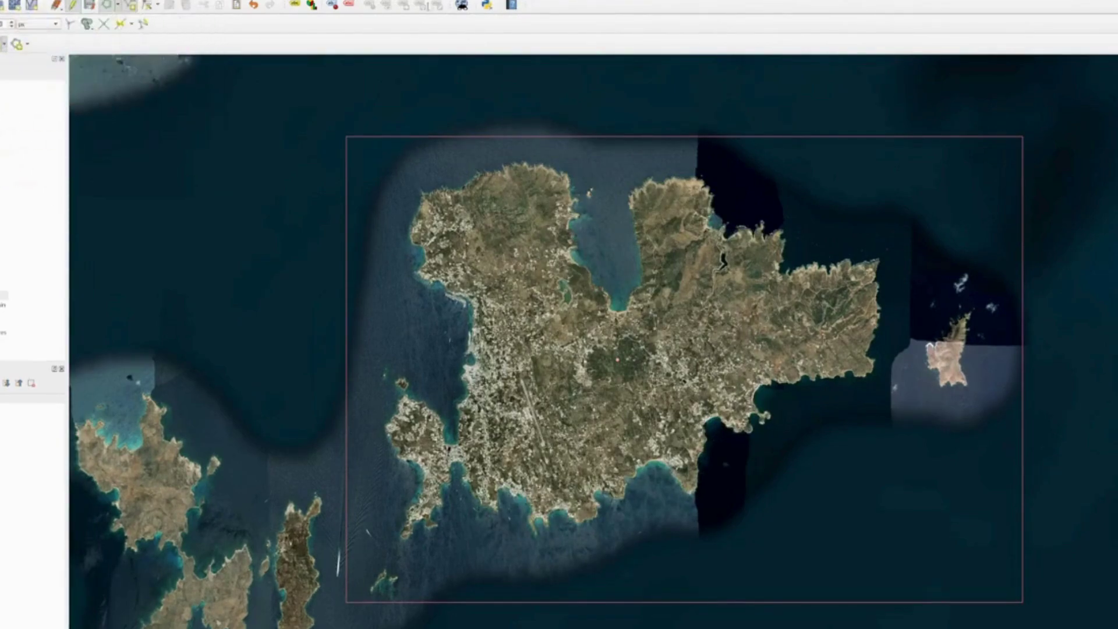
{"action": "right_click", "coordinate": [499, 5]}
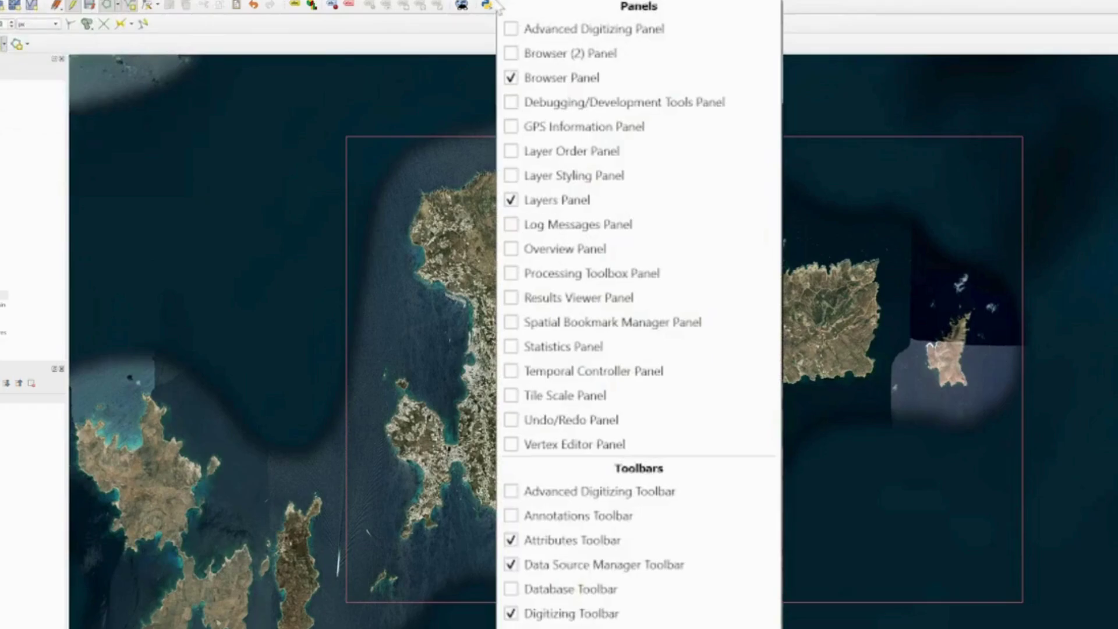
{"action": "left_click", "coordinate": [552, 492]}
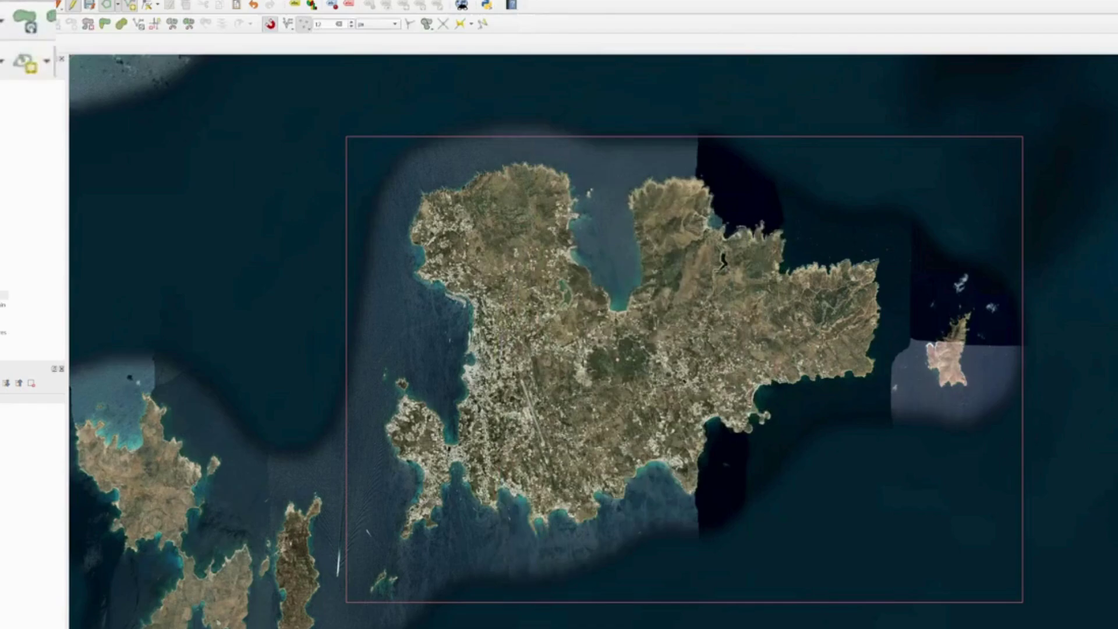
Show the advanced digitizing constraints and set snapping to common angles of 90.0, 180.0, 270.0, 360.0°
{"action": "key", "text": "ctrl+4"}
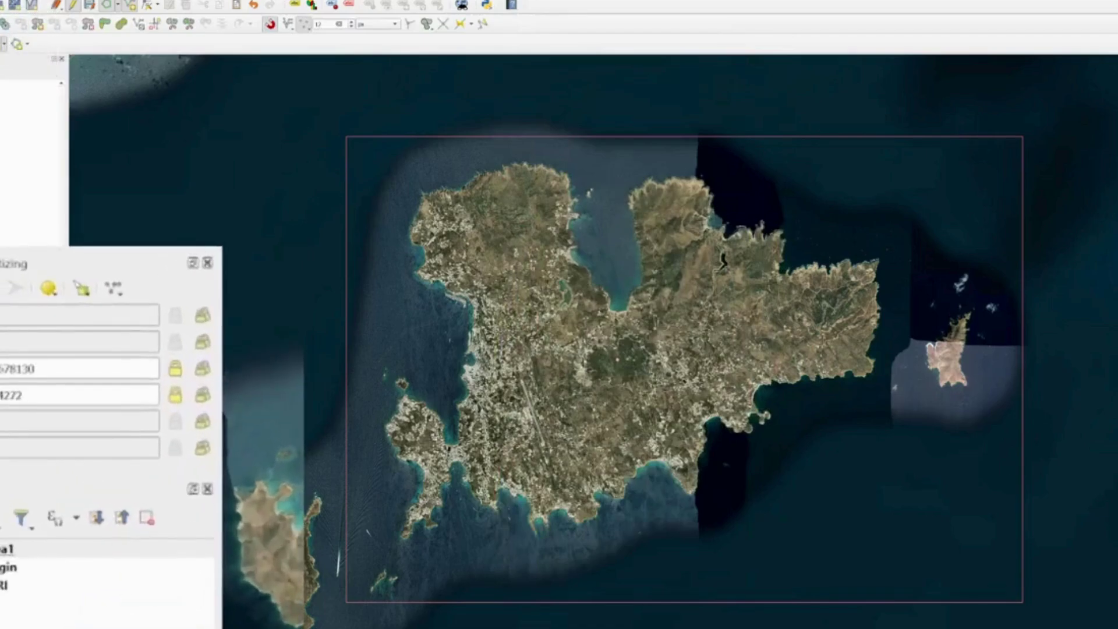
{"action": "left_click", "coordinate": [49, 288]}
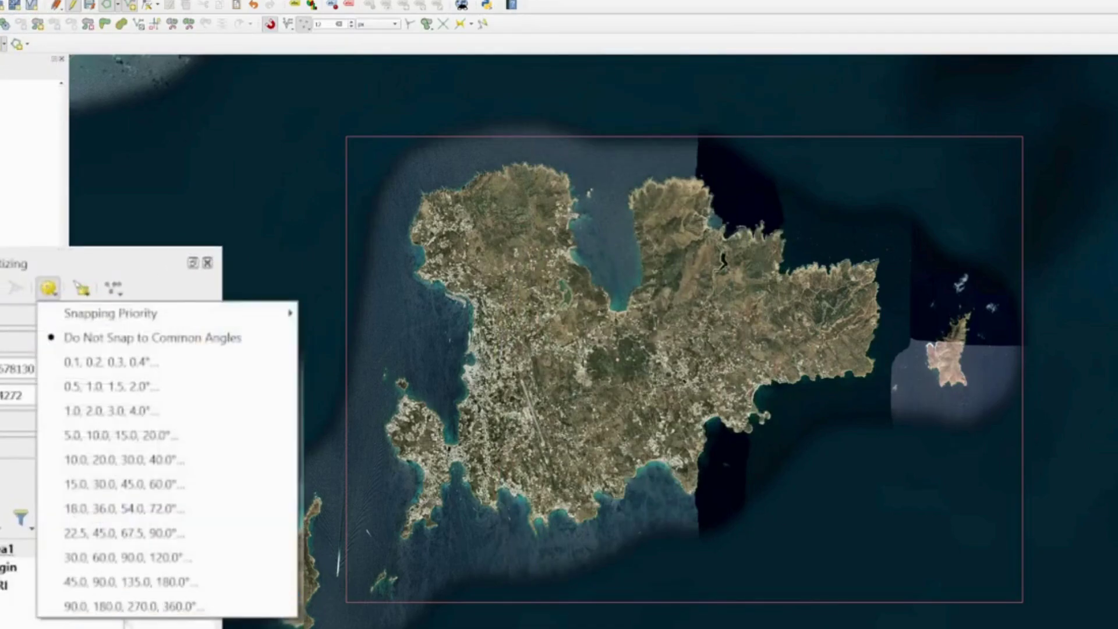
{"action": "left_click", "coordinate": [165, 606]}
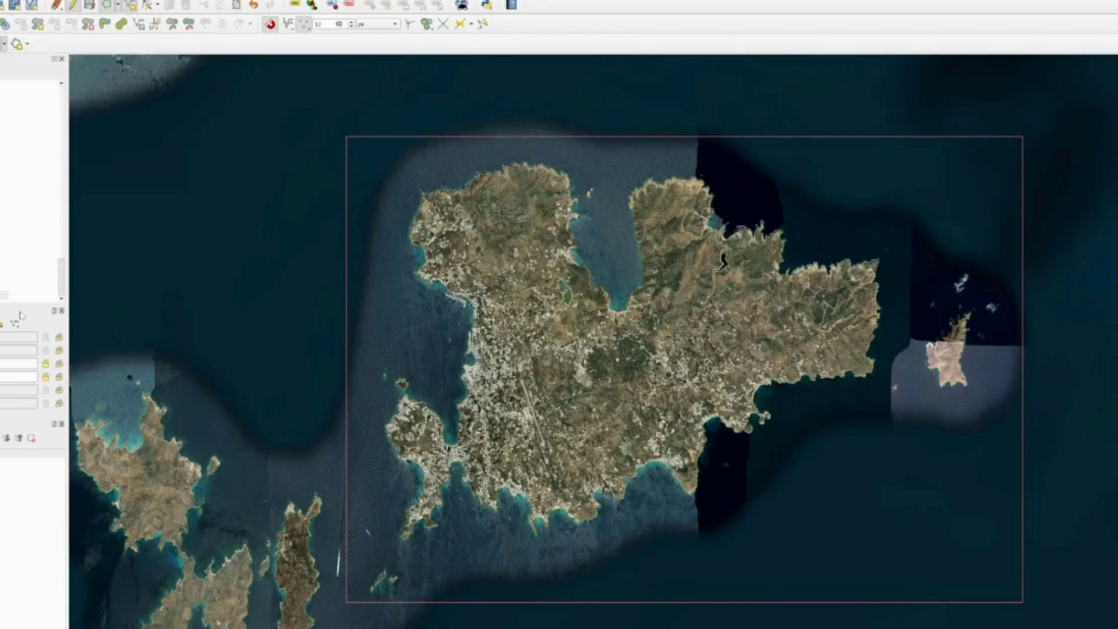
Move the rectangle's northwest vertex slightly west, in line with its north edge
{"action": "left_click", "coordinate": [144, 14]}
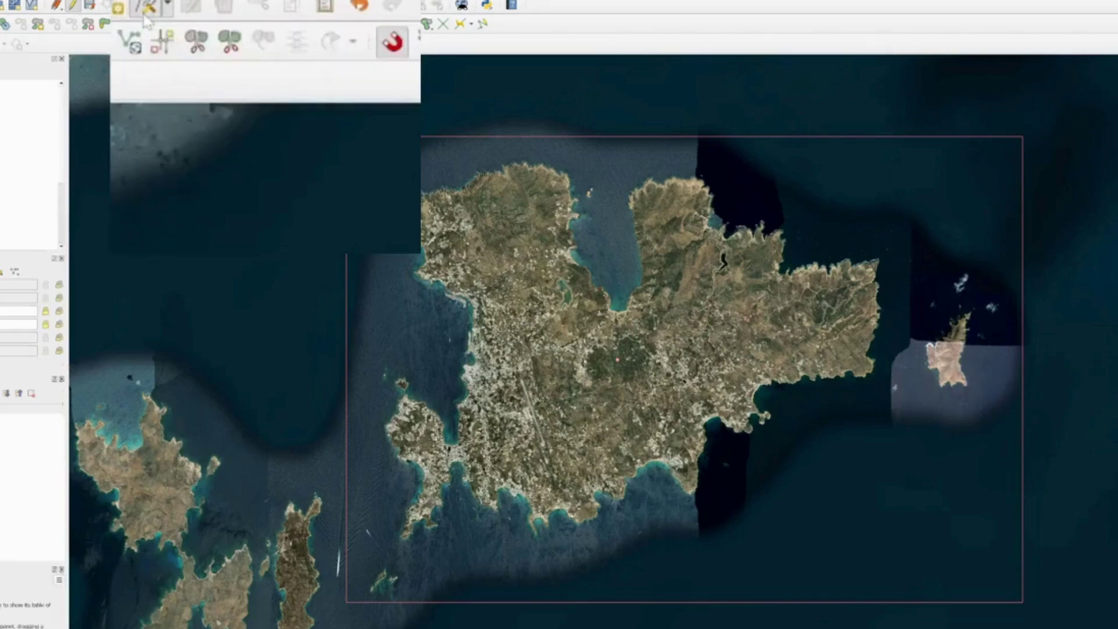
{"action": "left_click", "coordinate": [345, 136]}
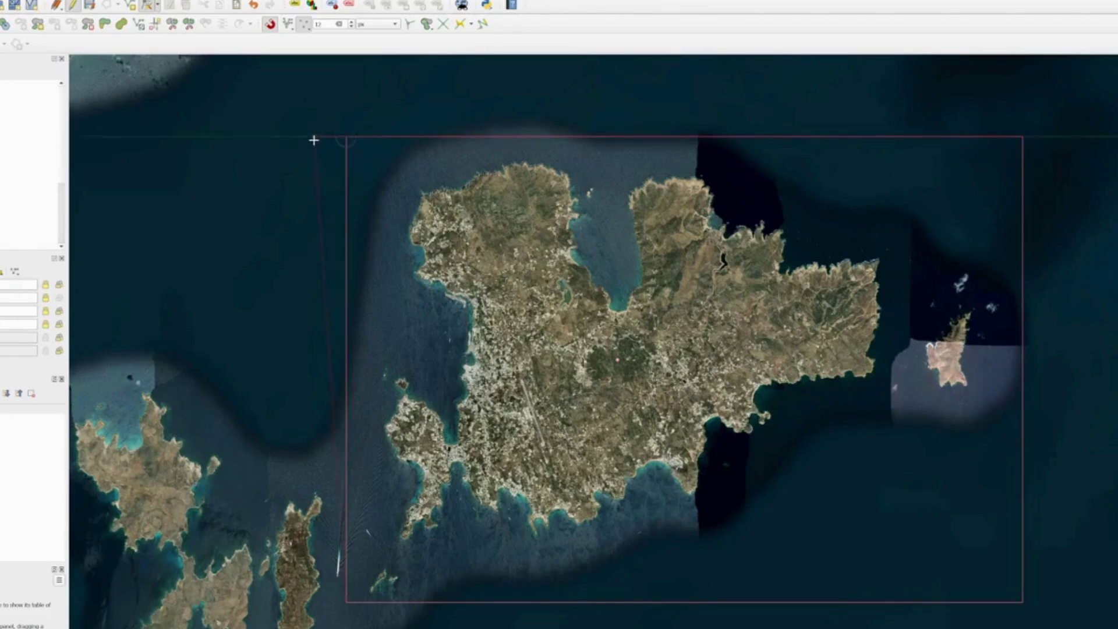
{"action": "left_click", "coordinate": [314, 140]}
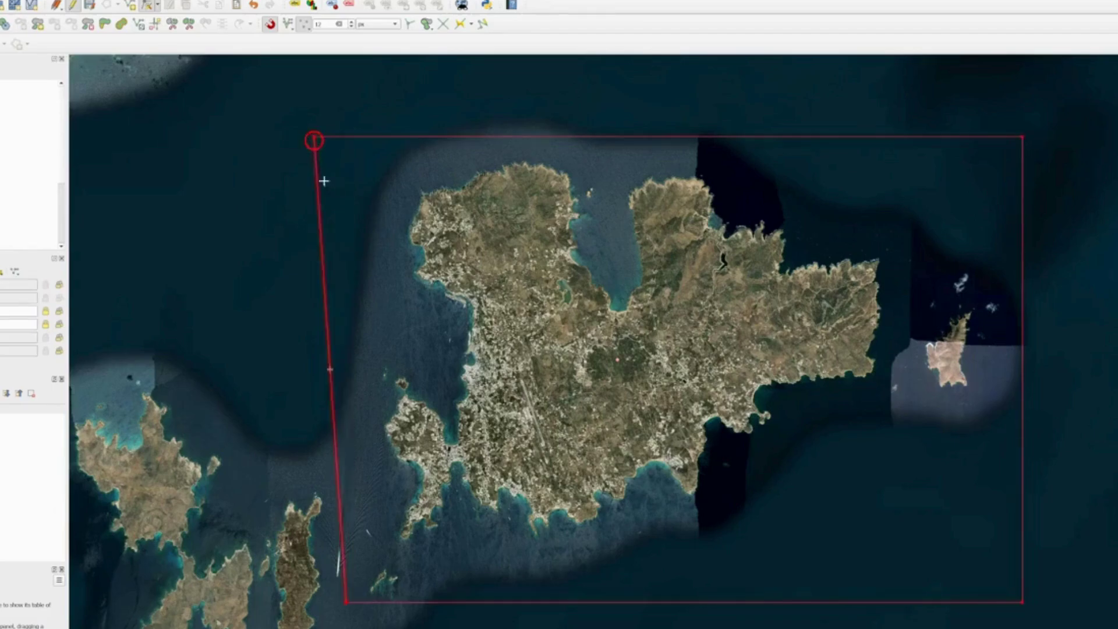
Move the rectangle's southwest vertex west along its south edge into line with the northwest vertex, and save the area1 edits
{"action": "left_click", "coordinate": [342, 602]}
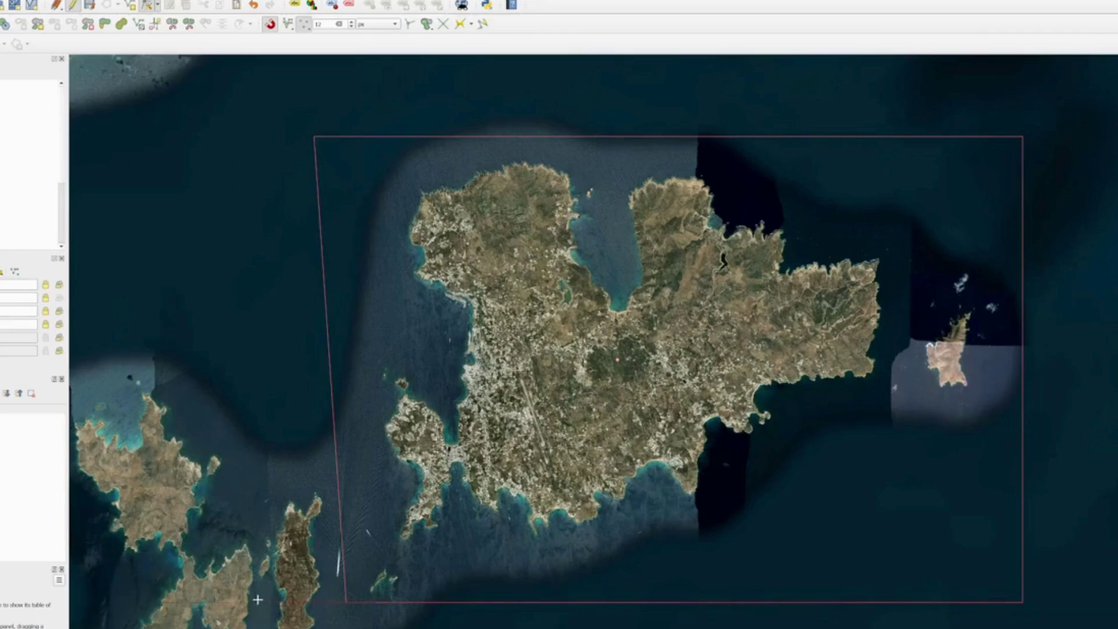
{"action": "key", "text": "ctrl+y"}
{"action": "left_click", "coordinate": [314, 136]}
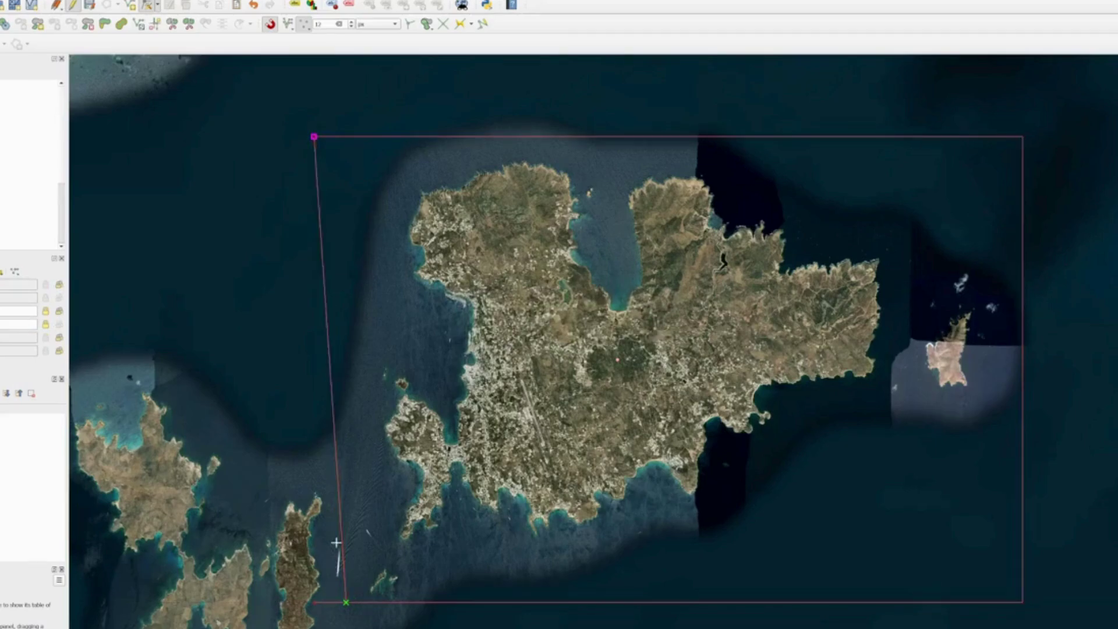
{"action": "left_click", "coordinate": [345, 599]}
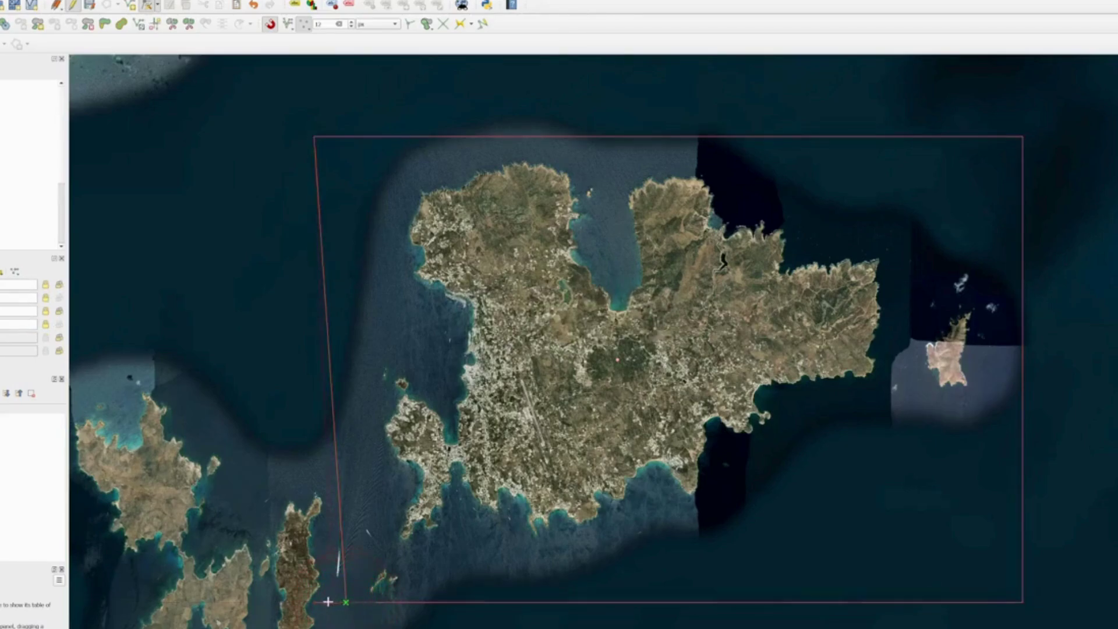
{"action": "key", "text": "ctrl+y"}
{"action": "left_click", "coordinate": [310, 138]}
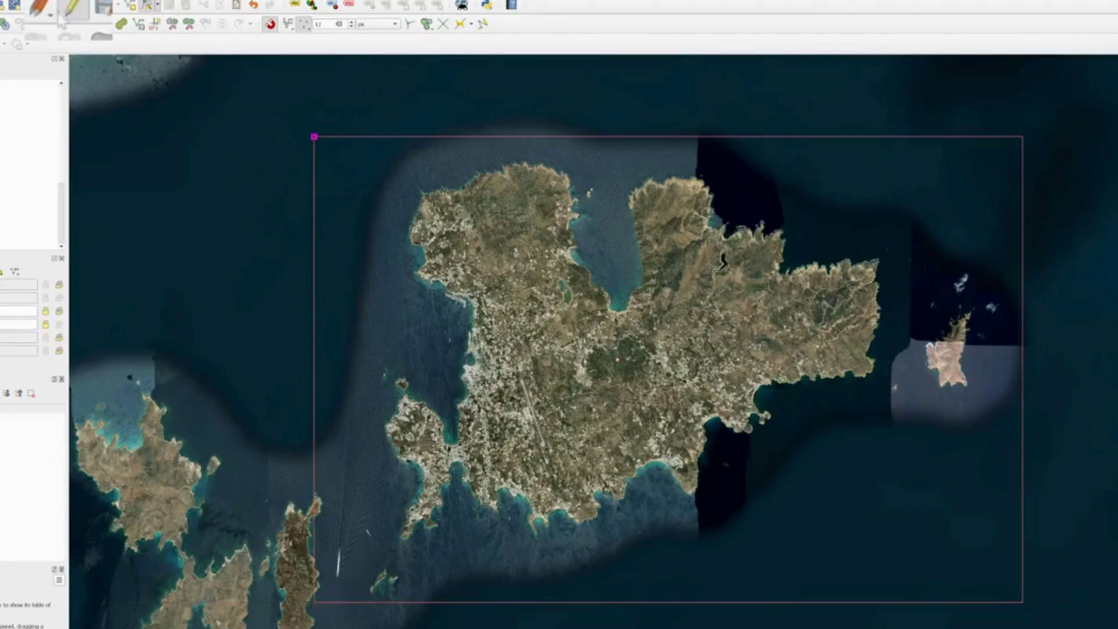
{"action": "left_click", "coordinate": [72, 7]}
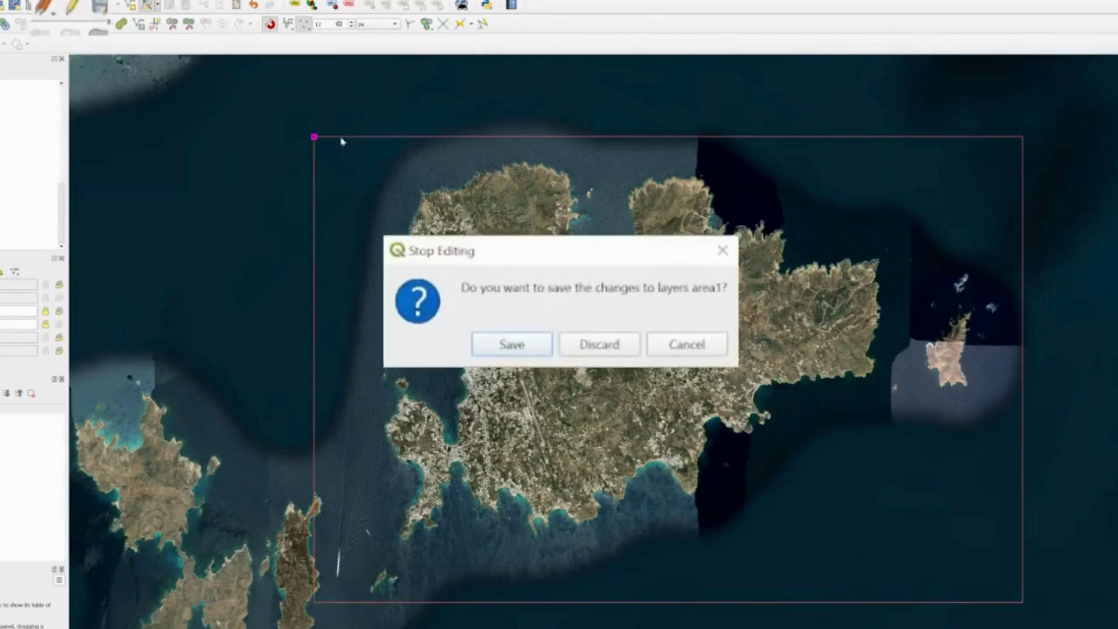
{"action": "left_click", "coordinate": [515, 344]}
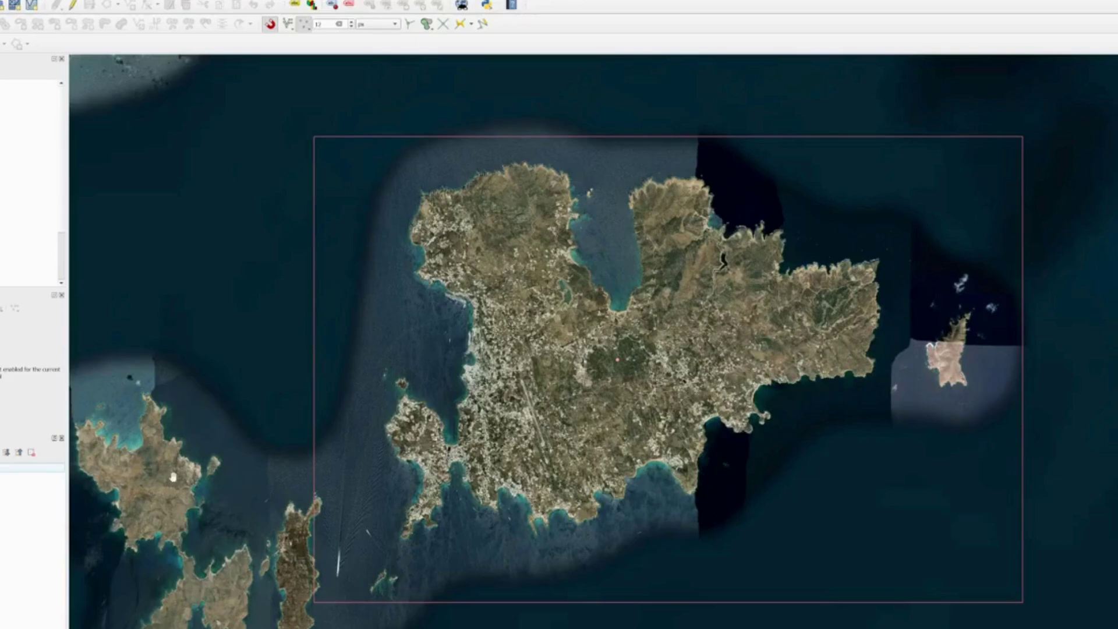
Start saving the ESRI layer as a GeoTIFF in rendered image mode, with VRT creation turned off
{"action": "left_click", "coordinate": [2, 485]}
{"action": "right_click", "coordinate": [80, 485]}
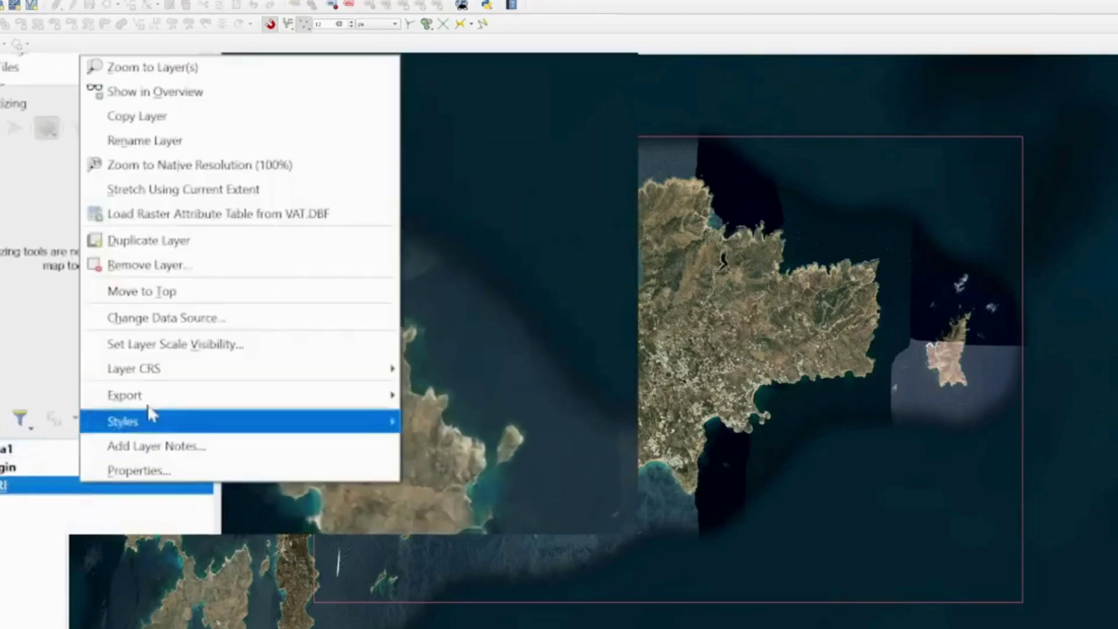
{"action": "mouse_move", "coordinate": [287, 394]}
{"action": "left_click", "coordinate": [494, 394]}
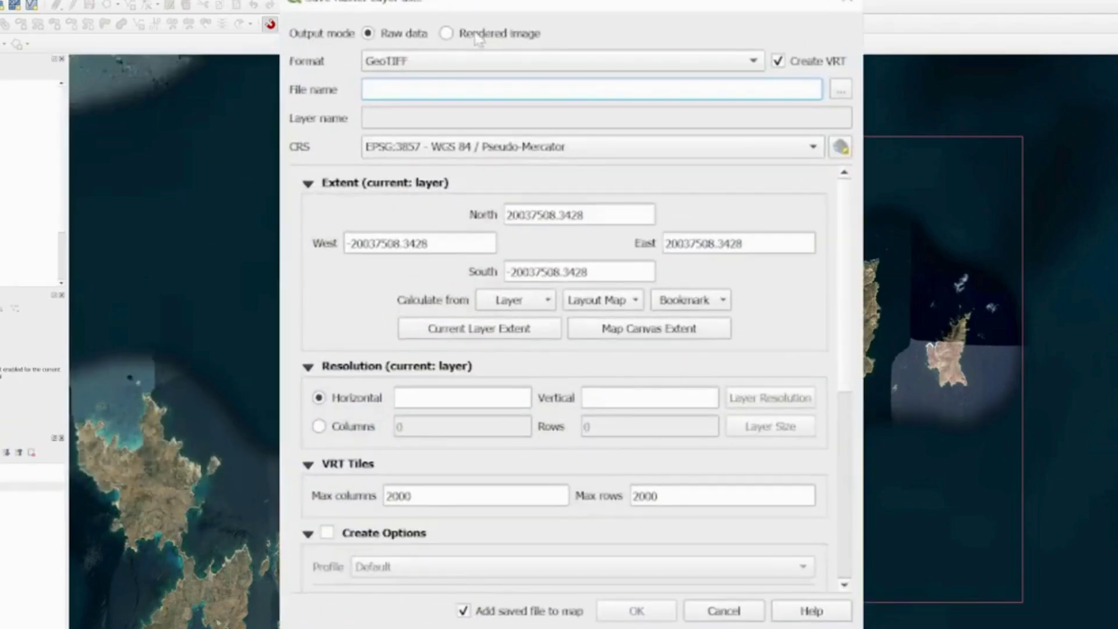
{"action": "left_click", "coordinate": [519, 173]}
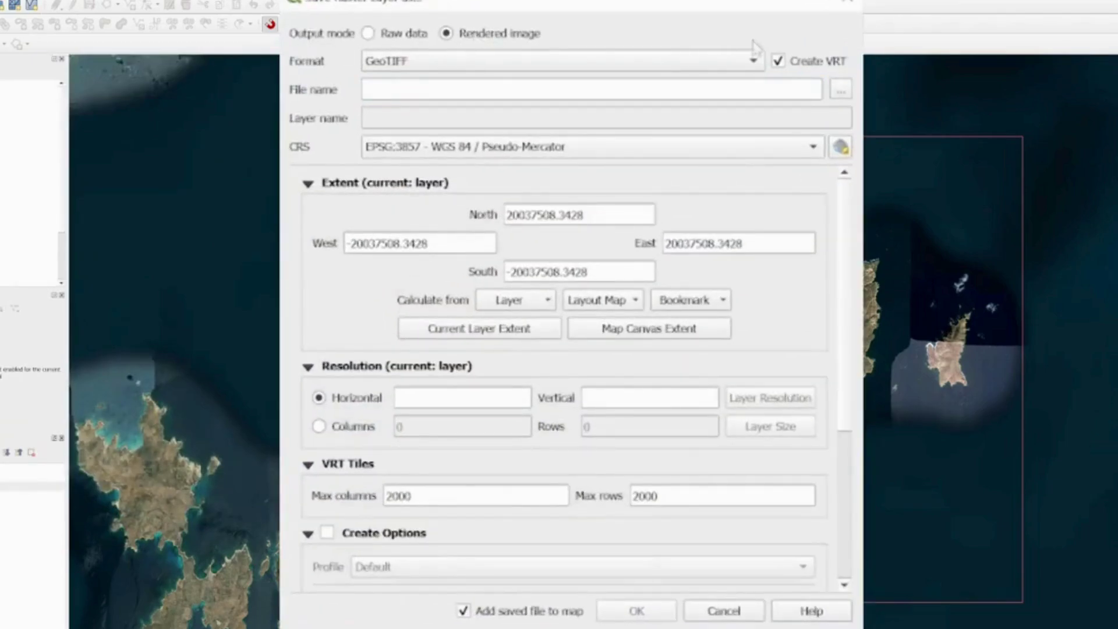
{"action": "left_click", "coordinate": [778, 61]}
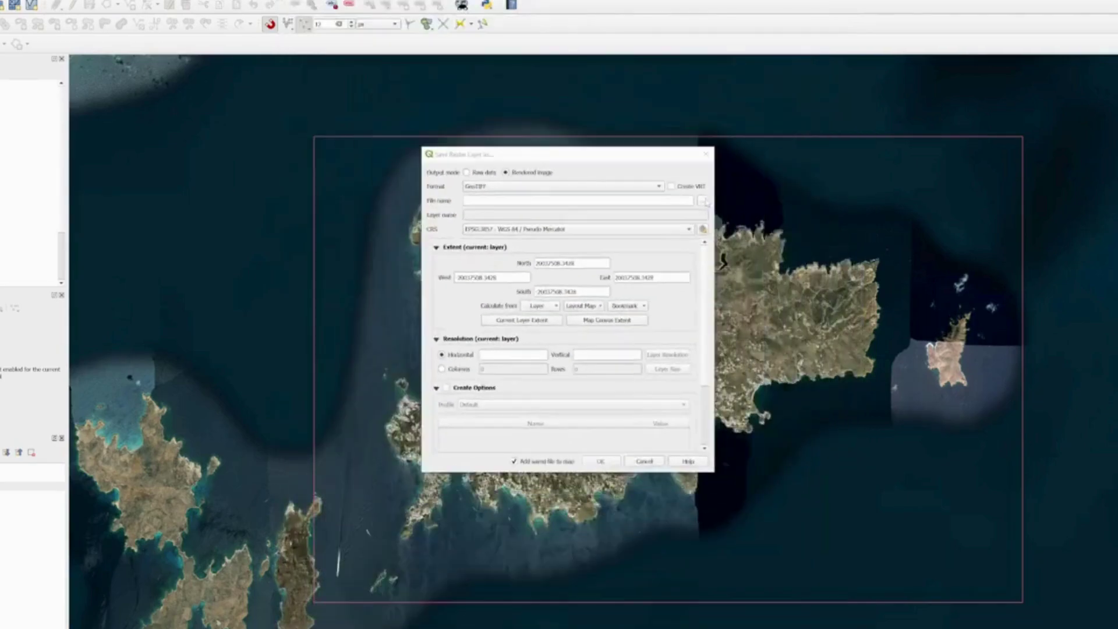
Set the export's output file to area1 in the Desktop's Mykonos folder
{"action": "left_click", "coordinate": [703, 200]}
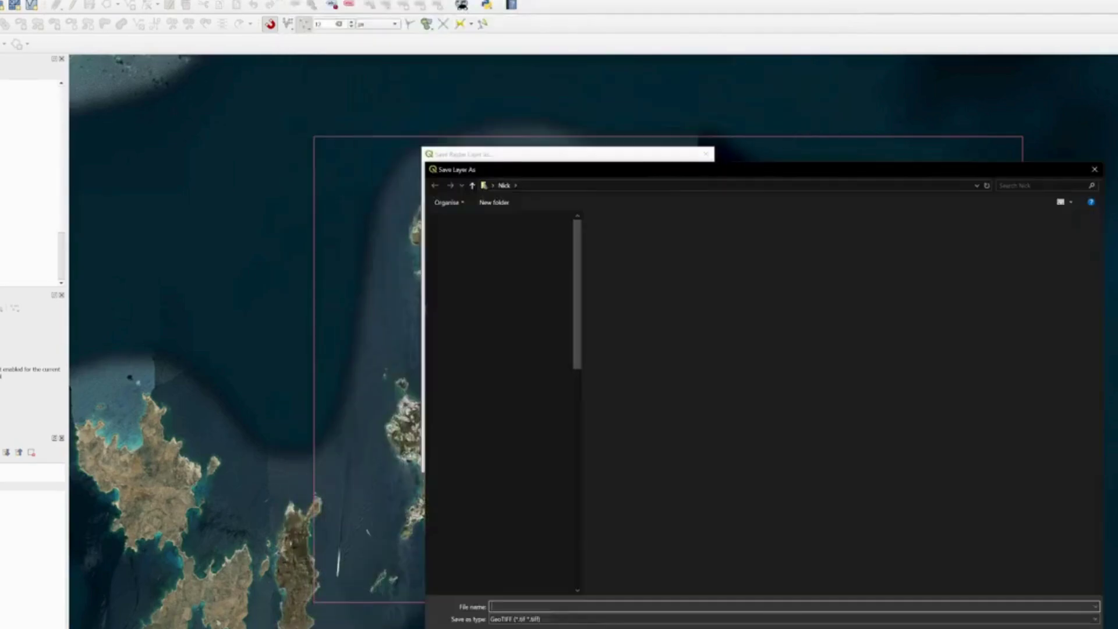
{"action": "type", "text": "area1"}
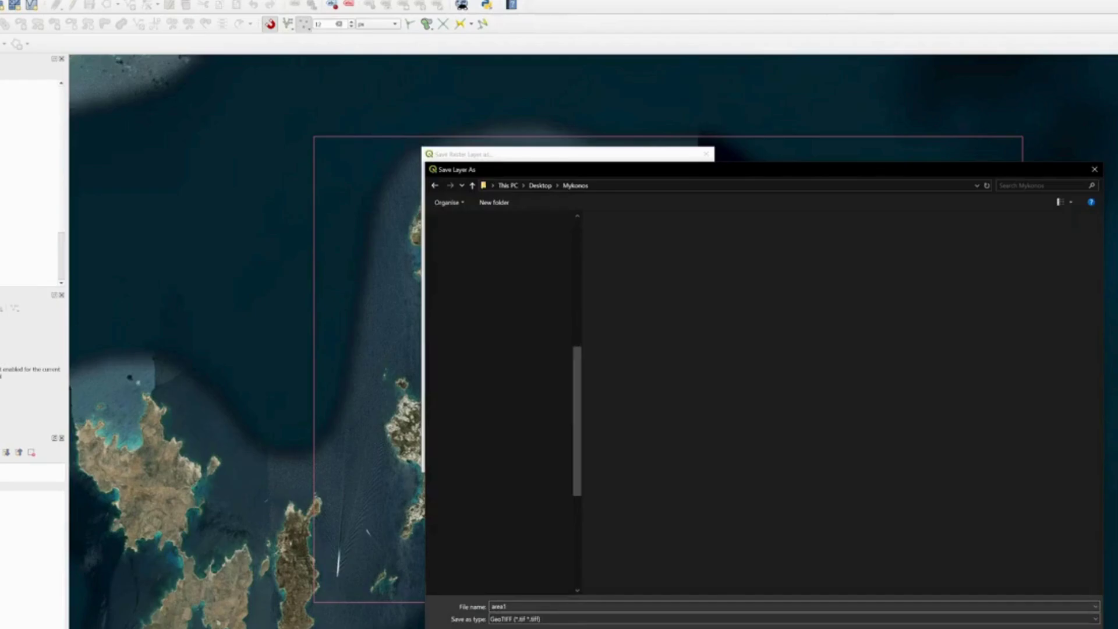
{"action": "key", "text": "Return"}
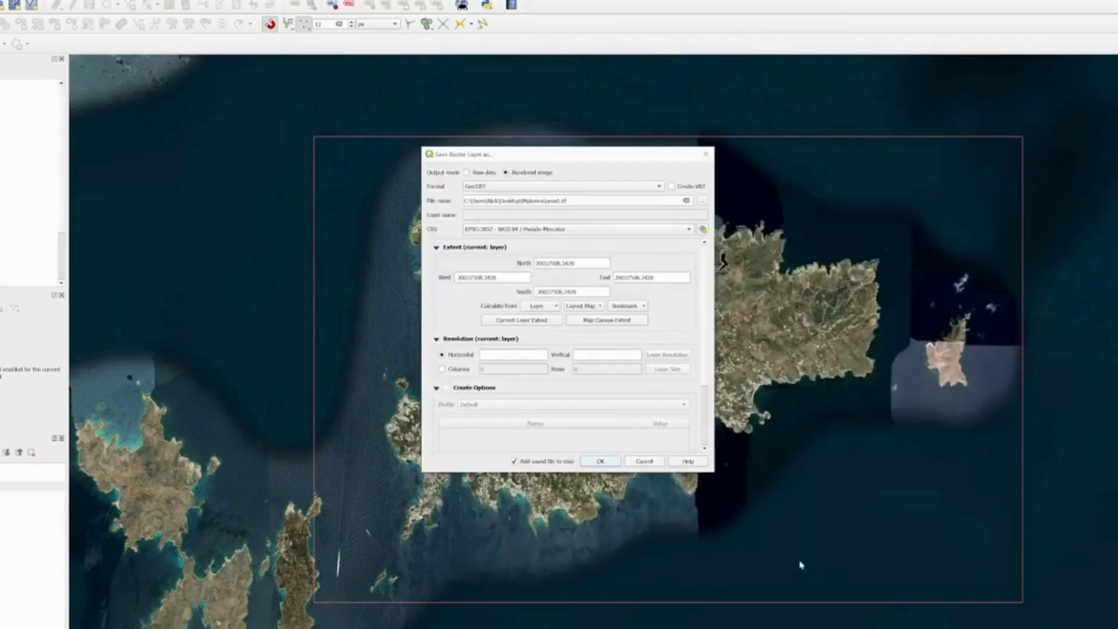
Set the export's CRS to Project CRS: USER:100000 - Mykonos and calculate its extent from the area1 layer
{"action": "left_click", "coordinate": [489, 157]}
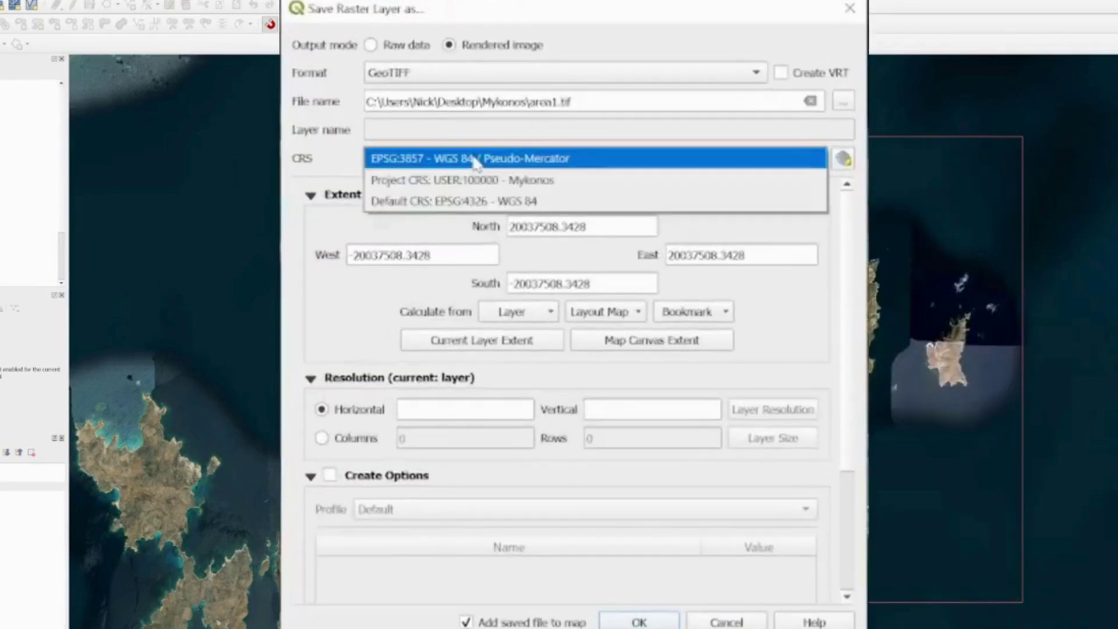
{"action": "left_click", "coordinate": [433, 182]}
{"action": "left_click", "coordinate": [539, 319]}
{"action": "left_click", "coordinate": [540, 322]}
{"action": "left_click", "coordinate": [539, 319]}
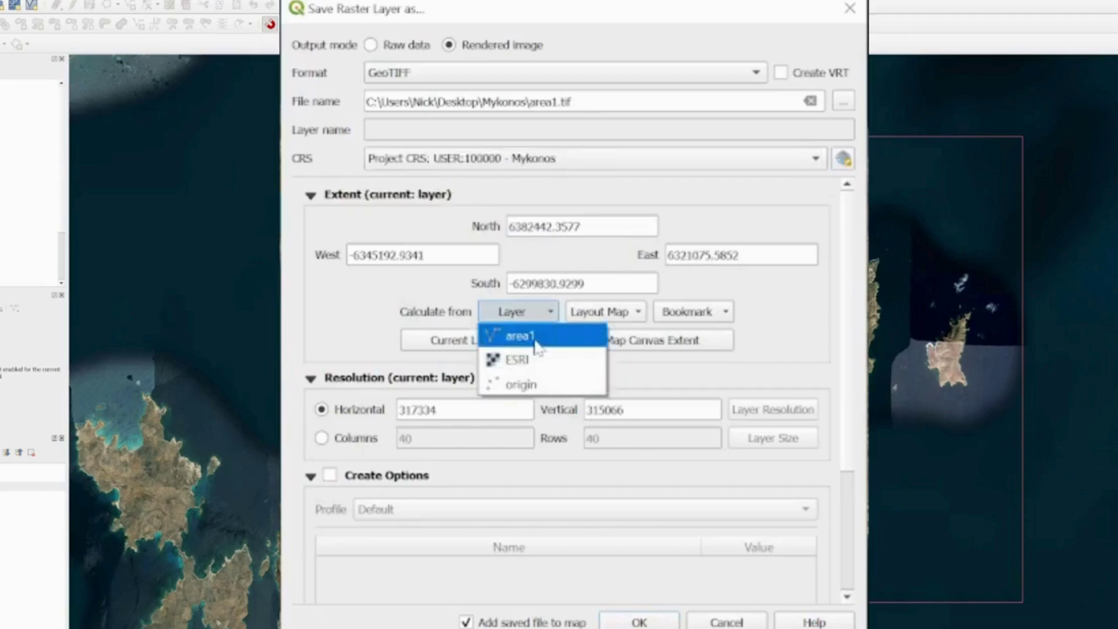
{"action": "left_click", "coordinate": [537, 349]}
Set the horizontal and vertical resolution to 3 and export the raster
{"action": "left_click_drag", "start_coordinate": [437, 410], "coordinate": [318, 425]}
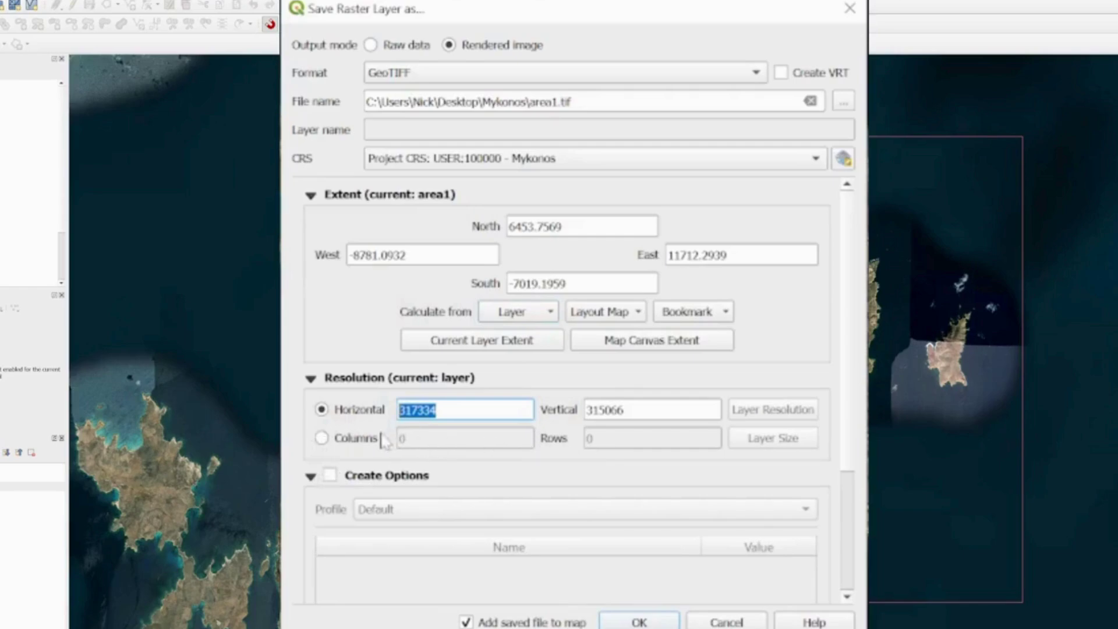
{"action": "type", "text": "3"}
{"action": "key", "text": "Tab"}
{"action": "type", "text": "3"}
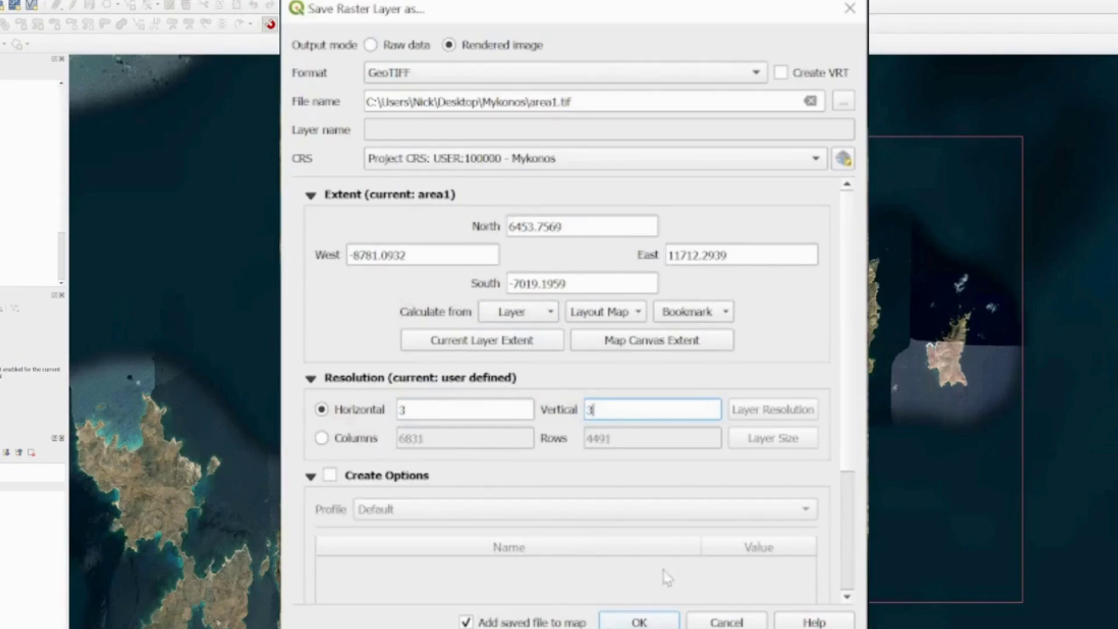
{"action": "left_click", "coordinate": [660, 625]}
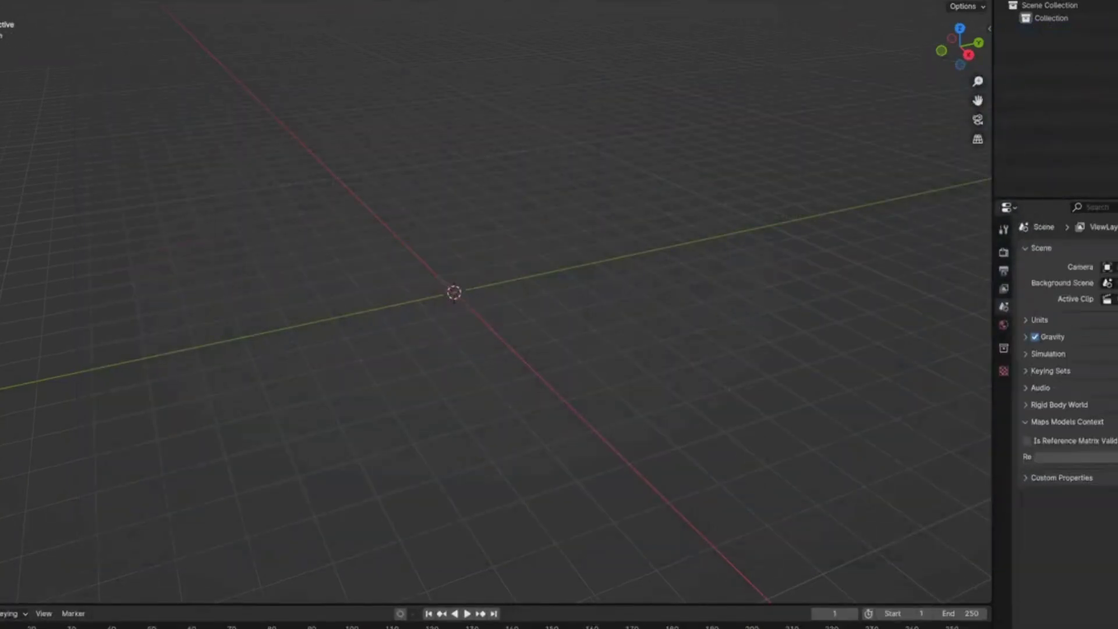
Switch to Blender and import area1.tif as a georaster, using Basemap on new plane and the Web Mercator CRS
{"action": "left_click", "coordinate": [146, 1]}
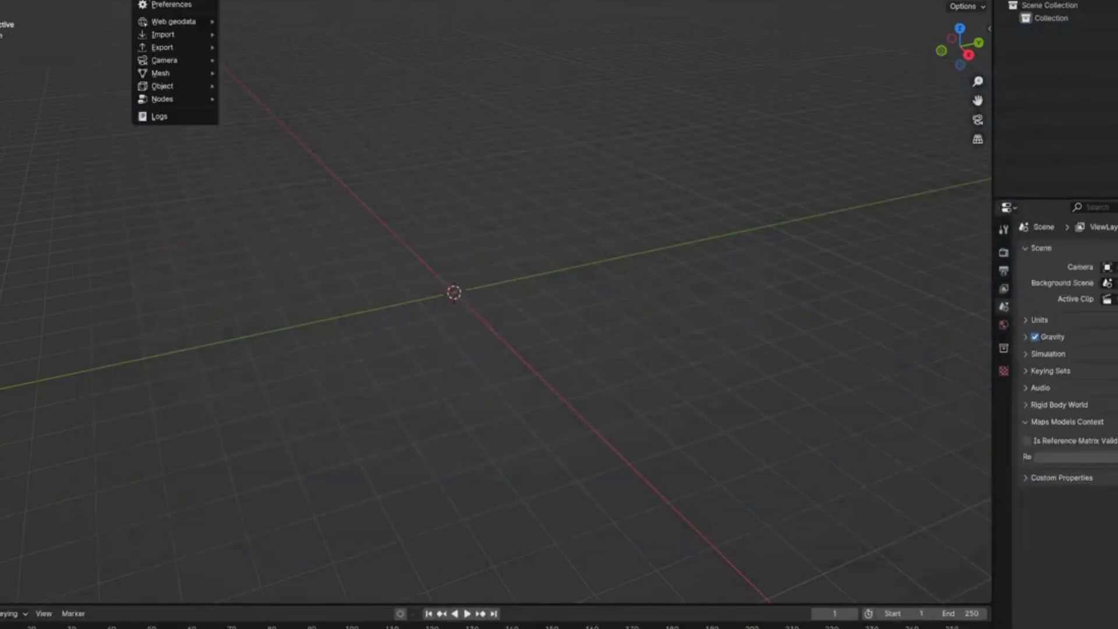
{"action": "mouse_move", "coordinate": [166, 41]}
{"action": "left_click", "coordinate": [295, 48]}
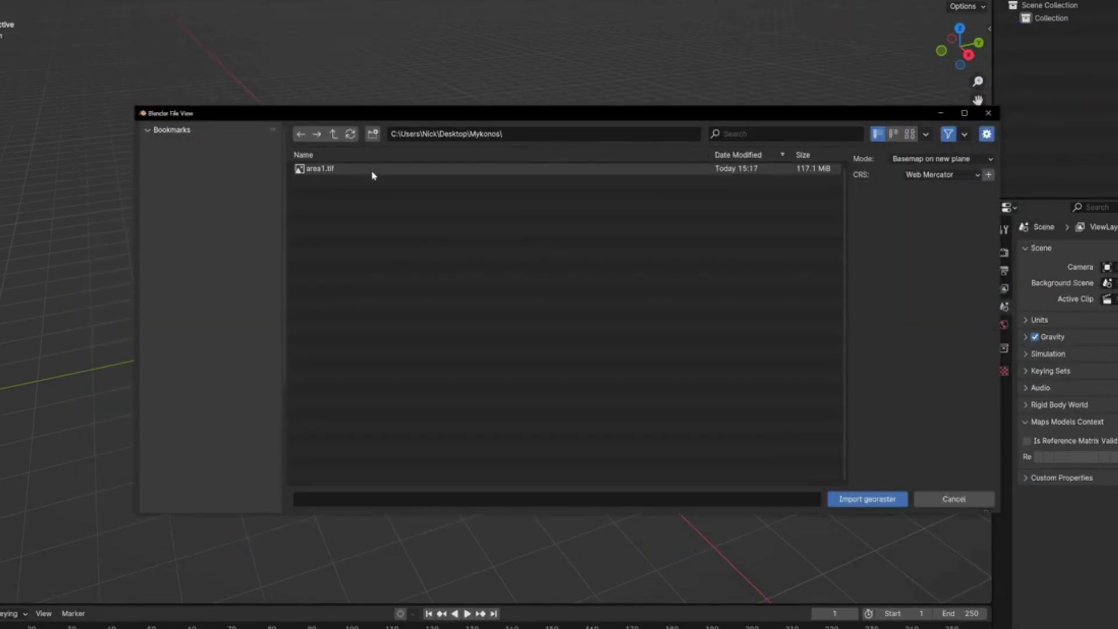
{"action": "left_click", "coordinate": [326, 171]}
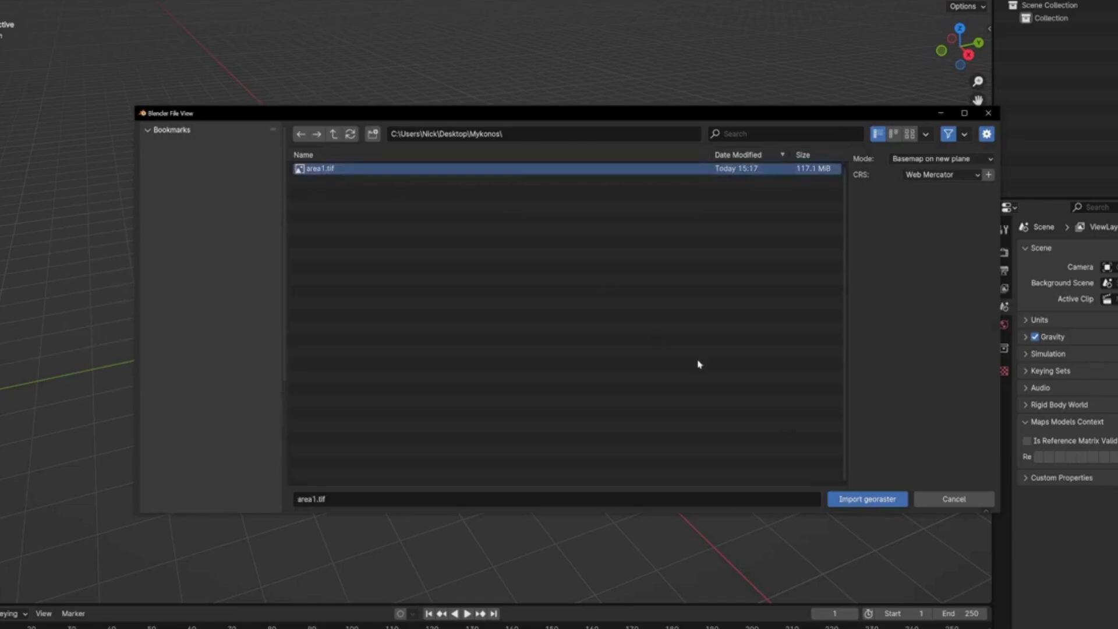
{"action": "left_click", "coordinate": [871, 499]}
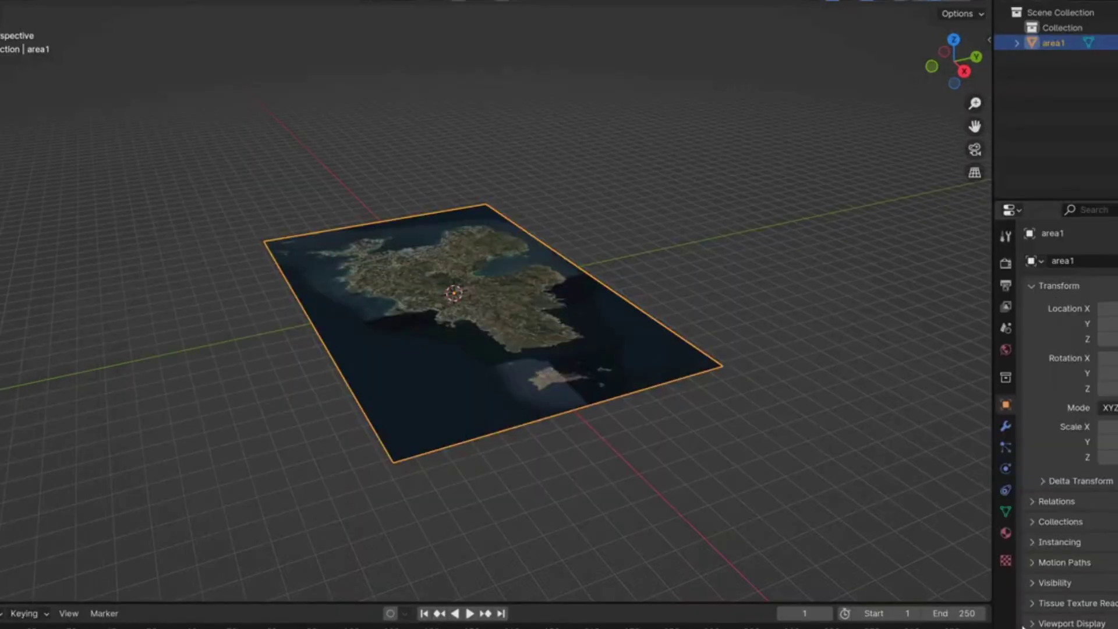
Show the Geoscene settings with both the geographic and projected coordinates of the scene origin
{"action": "middle_click_drag", "start_coordinate": [454, 312], "coordinate": [589, 368]}
{"action": "key", "text": "n"}
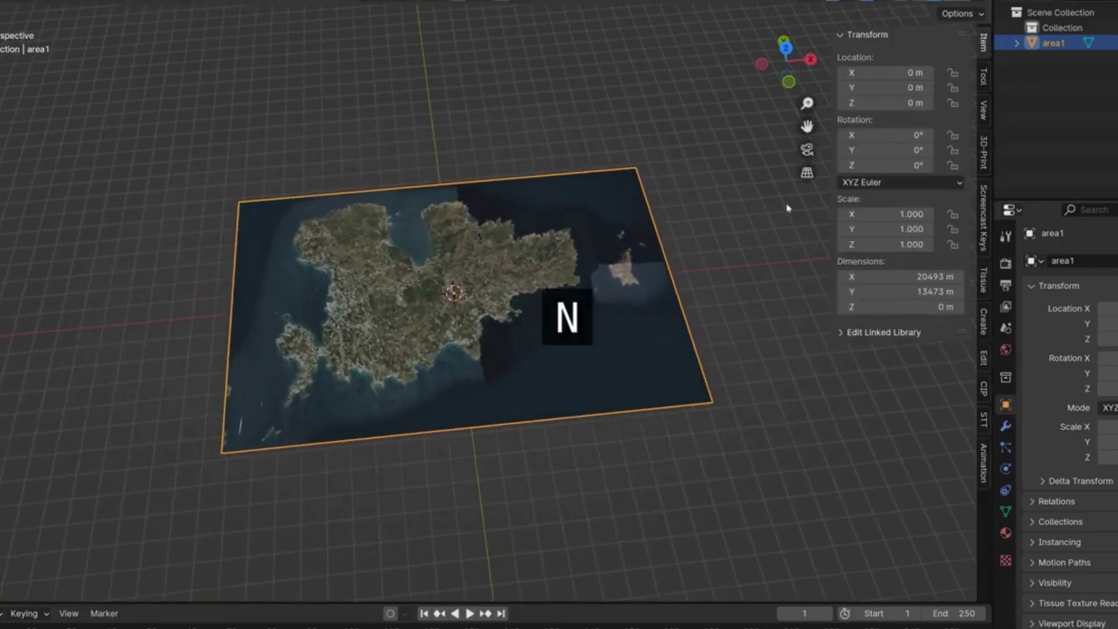
{"action": "left_click", "coordinate": [988, 117]}
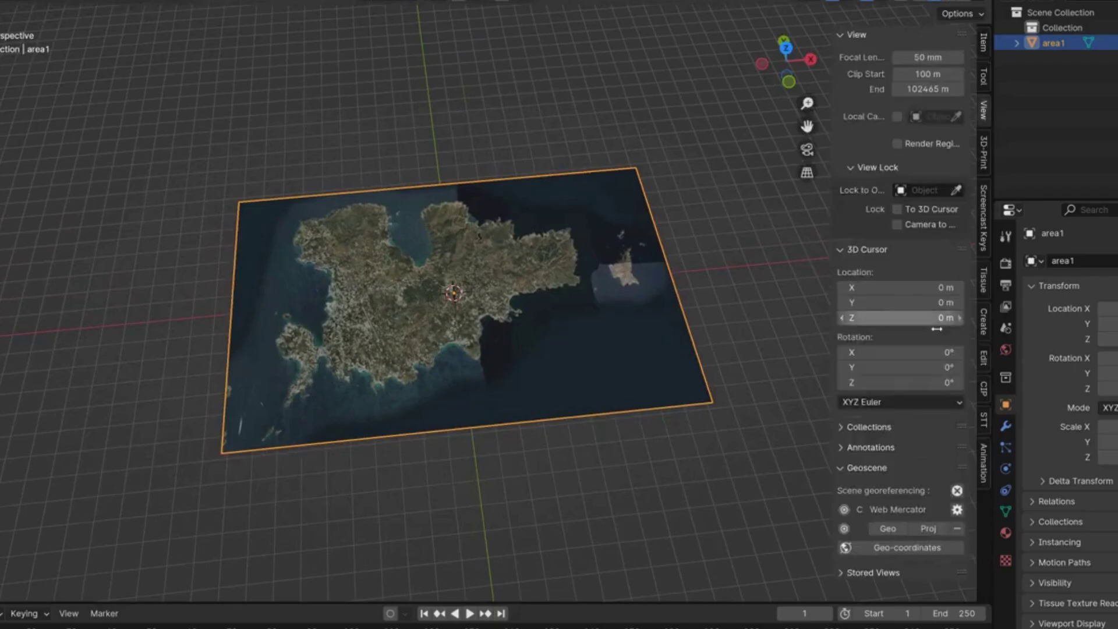
{"action": "left_click", "coordinate": [897, 529]}
{"action": "left_click", "coordinate": [926, 529]}
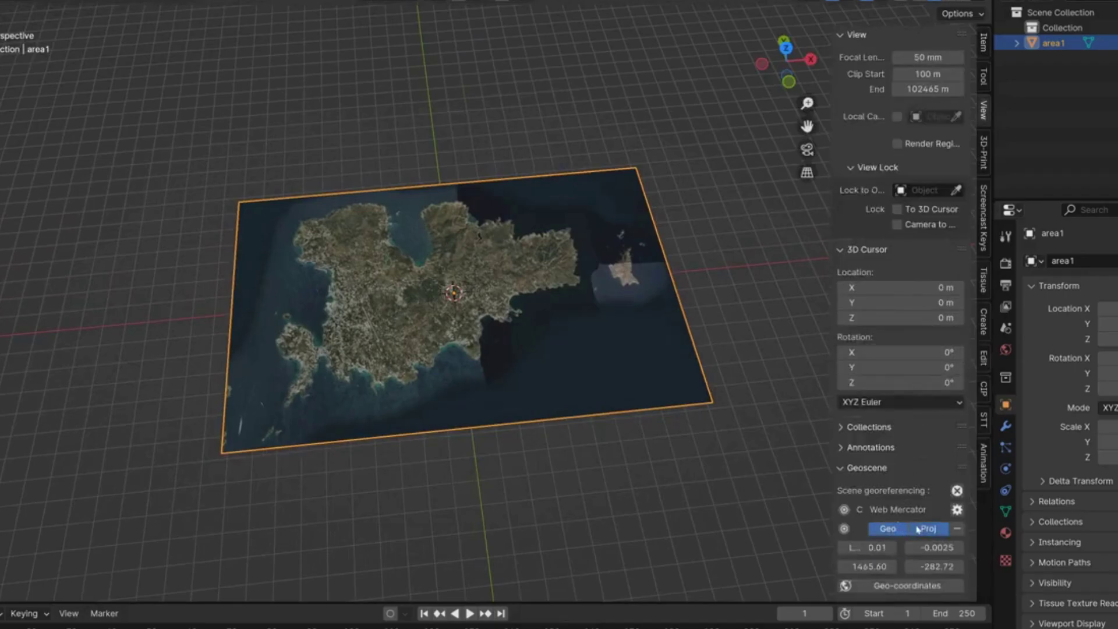
Reset the scene origin's longitude and latitude to 0.00 and apply the area1 plane's location
{"action": "key", "text": "BackSpace"}
{"action": "key", "text": "BackSpace"}
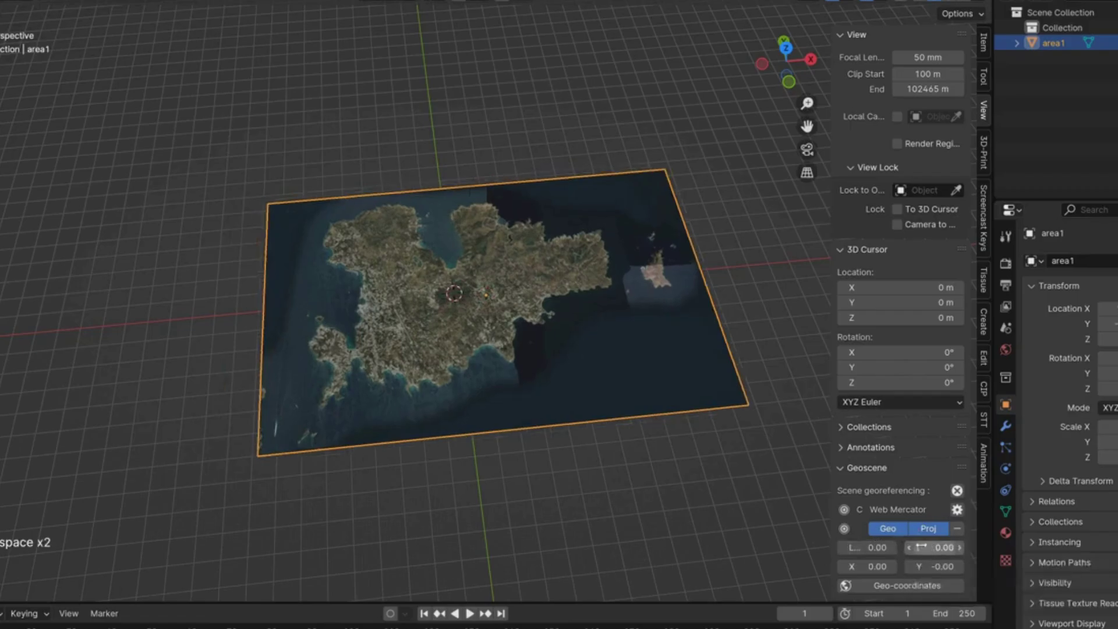
{"action": "key", "text": "BackSpace"}
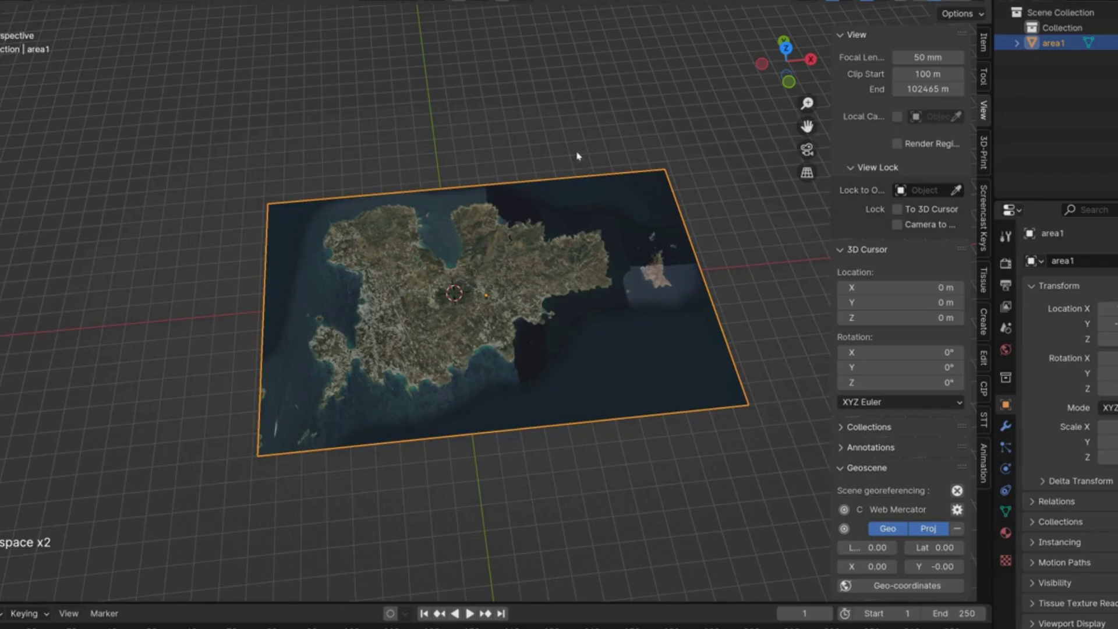
{"action": "key", "text": "ctrl+a"}
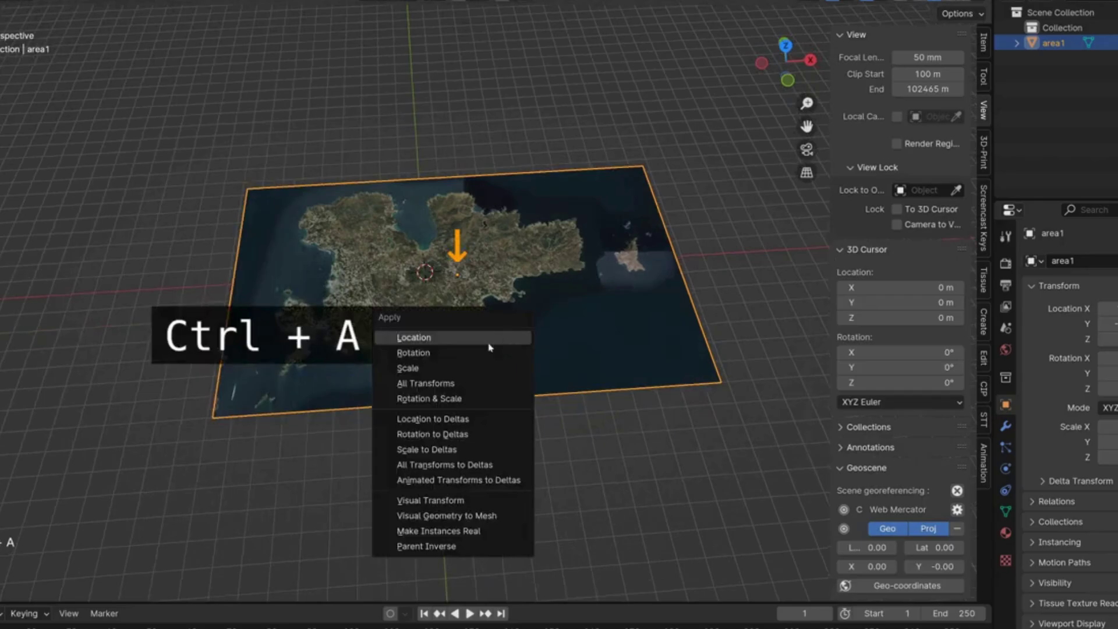
{"action": "left_click", "coordinate": [489, 344]}
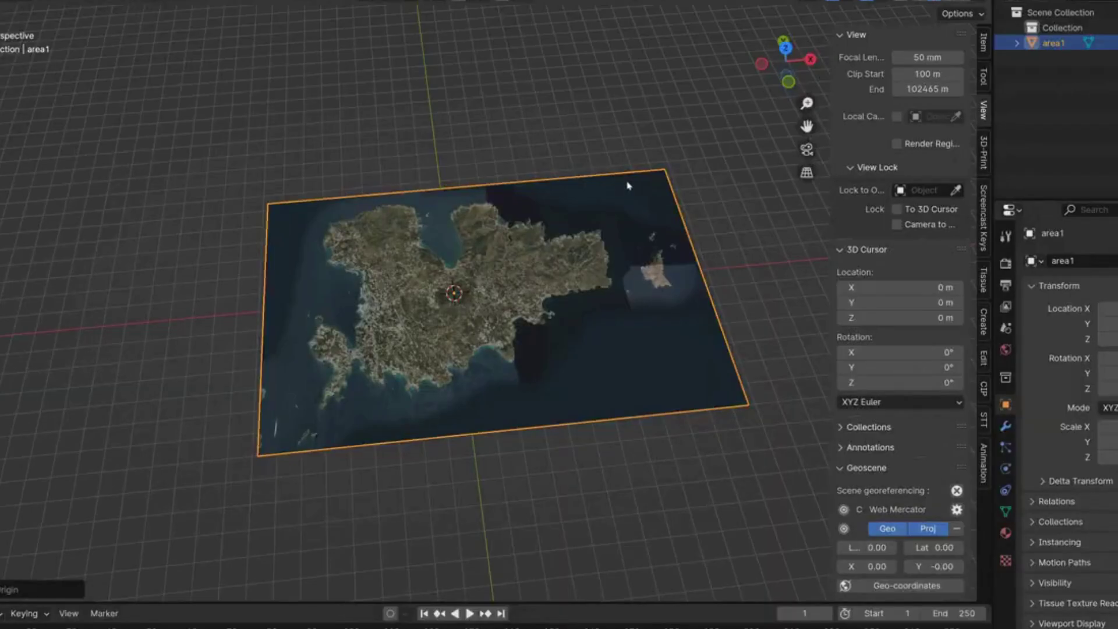
Examine the airport runway up close on the imported satellite plane
{"action": "middle_click_drag", "start_coordinate": [399, 324], "coordinate": [430, 182], "text": "ctrl"}
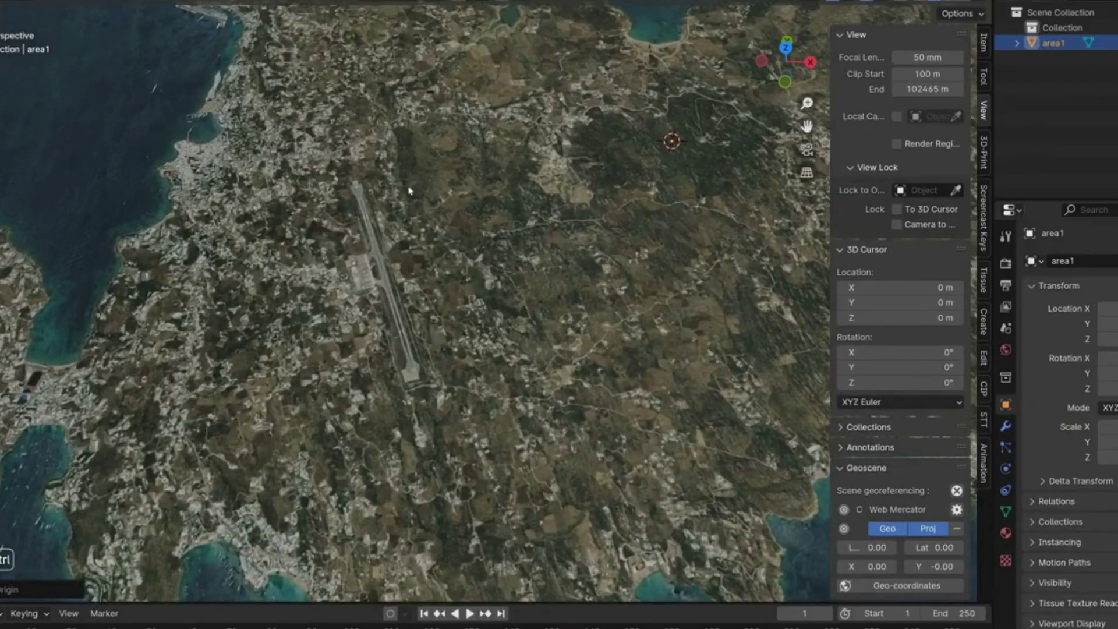
{"action": "mouse_move", "coordinate": [356, 184]}
{"action": "left_mouse_down"}
{"action": "mouse_move", "coordinate": [376, 209]}
{"action": "mouse_move", "coordinate": [407, 374]}
{"action": "mouse_move", "coordinate": [356, 185]}
{"action": "left_mouse_up"}
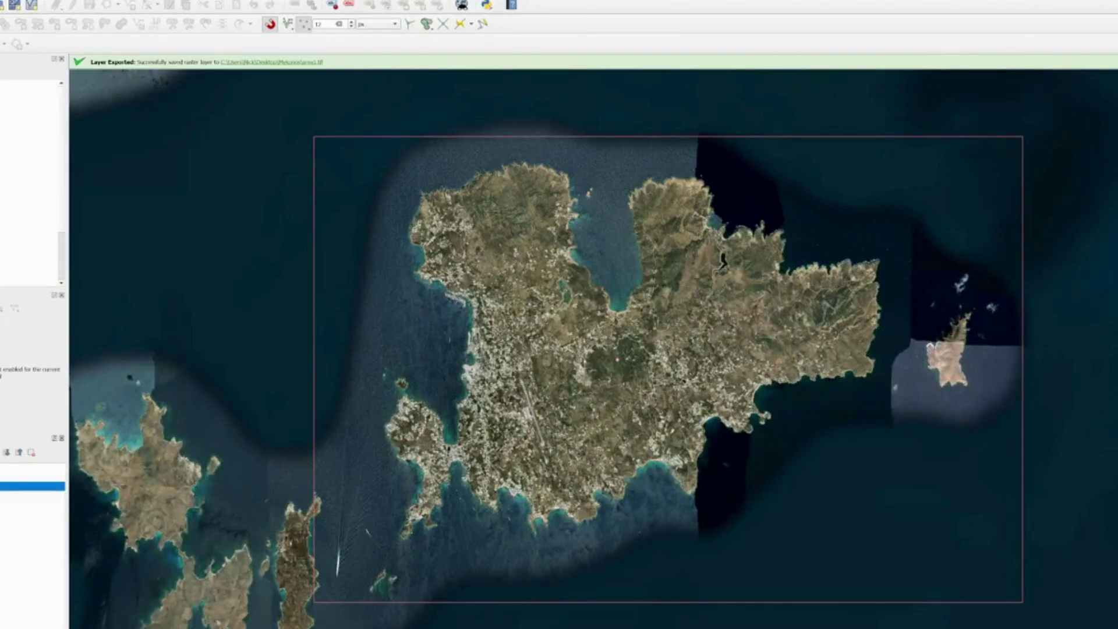
Switch back to QGIS, search the plugins for "topograp" and install OpenTopography DEM Downloader
{"action": "left_click", "coordinate": [70, 1]}
{"action": "left_click", "coordinate": [129, 3]}
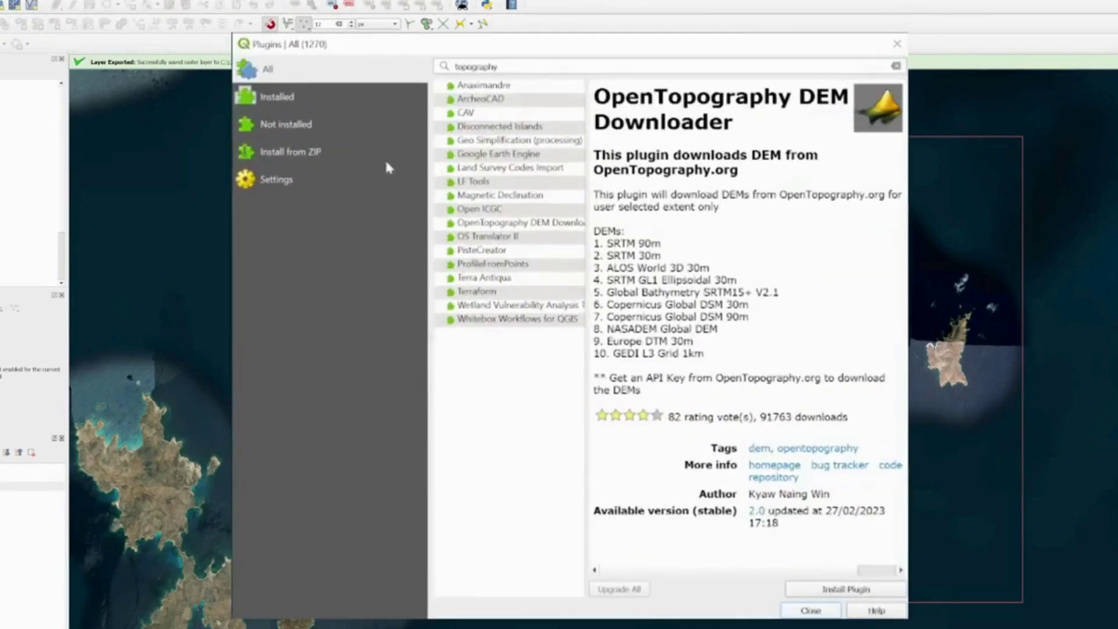
{"action": "double_click", "coordinate": [492, 67]}
{"action": "type", "text": "topo"}
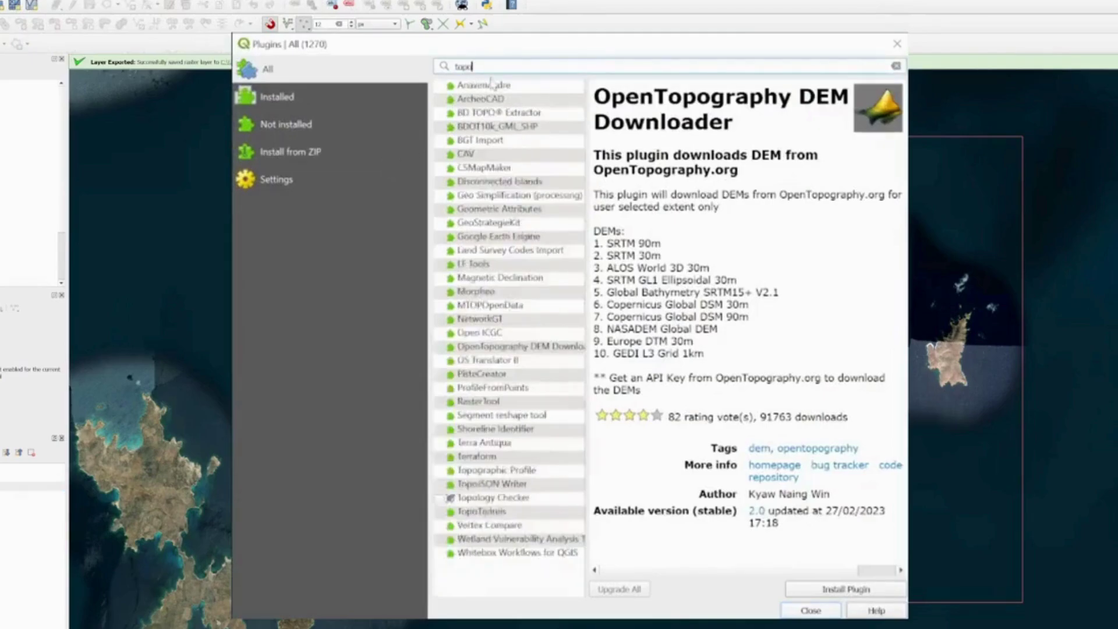
{"action": "type", "text": "grap"}
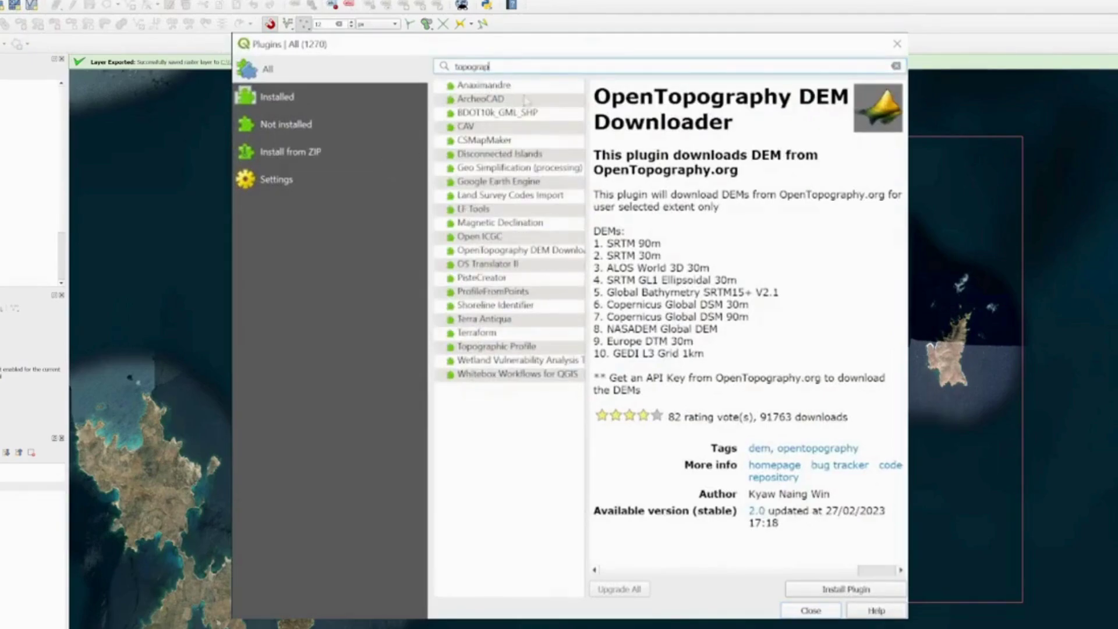
{"action": "left_click", "coordinate": [530, 206]}
{"action": "left_click", "coordinate": [530, 262]}
{"action": "left_click", "coordinate": [529, 257]}
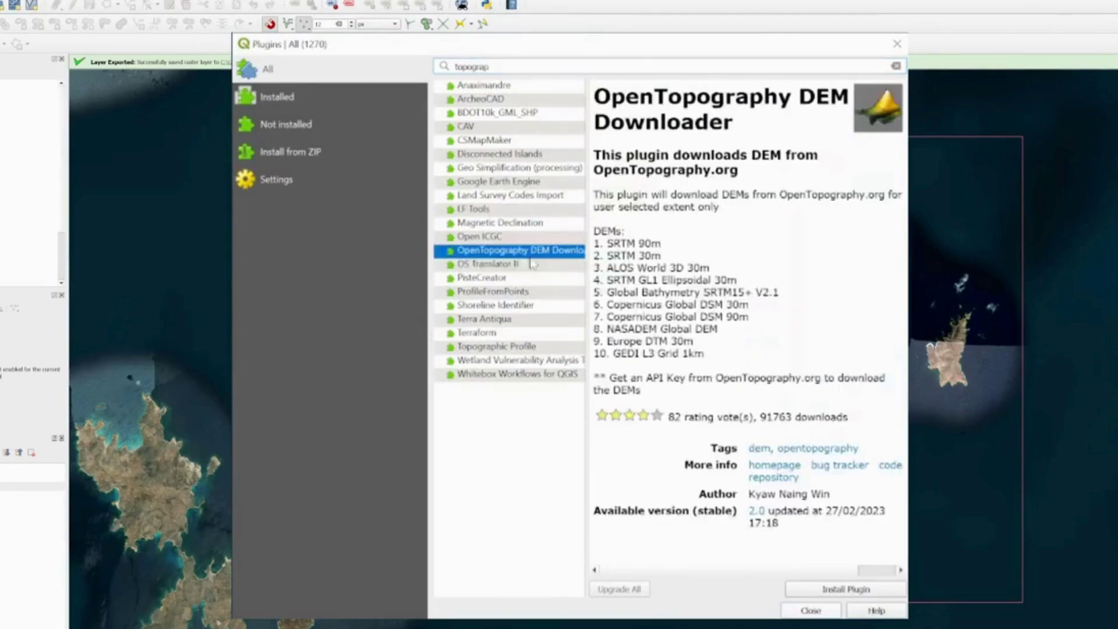
{"action": "left_click", "coordinate": [832, 588]}
{"action": "left_click", "coordinate": [810, 610]}
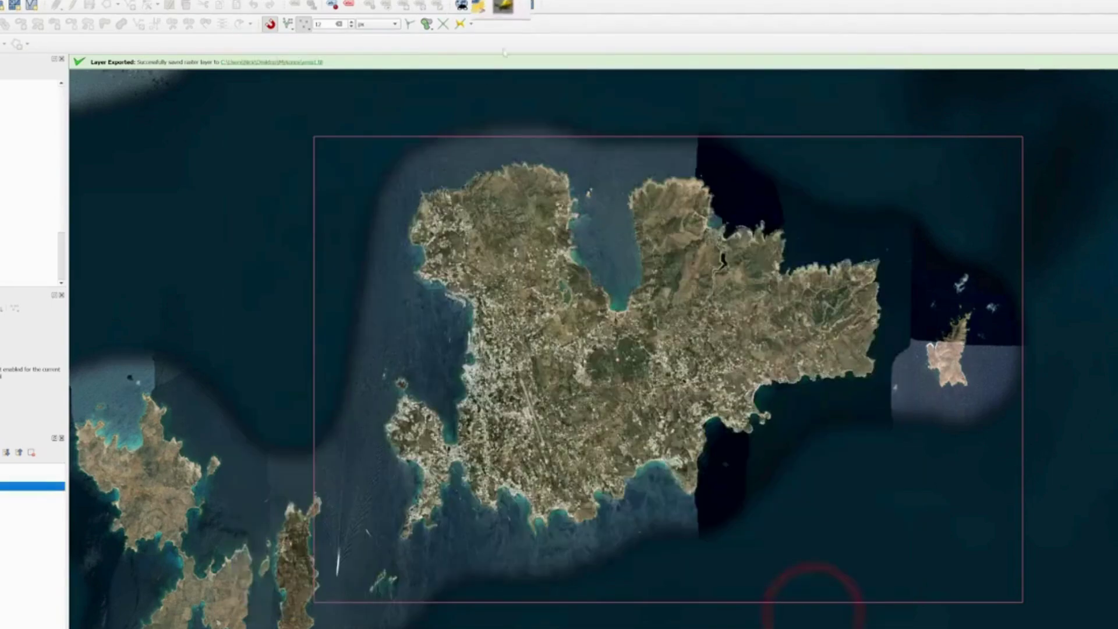
Set the OpenTopography DEM Downloader to SRTM 30m and calculate its extent from the area1 vector layer
{"action": "left_click", "coordinate": [504, 9]}
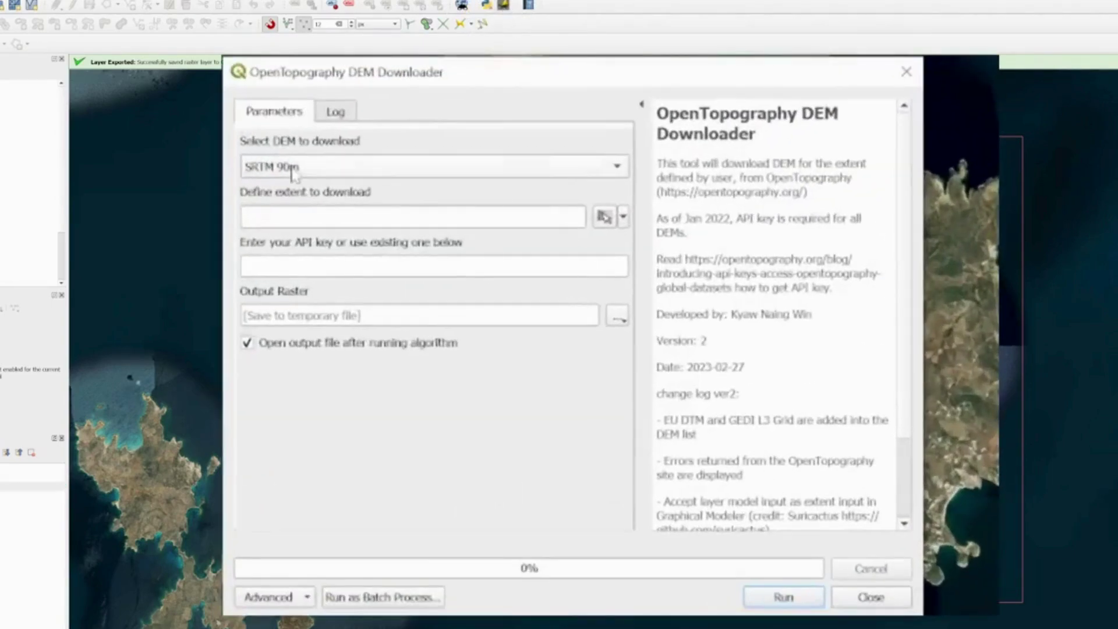
{"action": "left_click", "coordinate": [294, 166]}
{"action": "left_click", "coordinate": [309, 187]}
{"action": "left_click", "coordinate": [622, 217]}
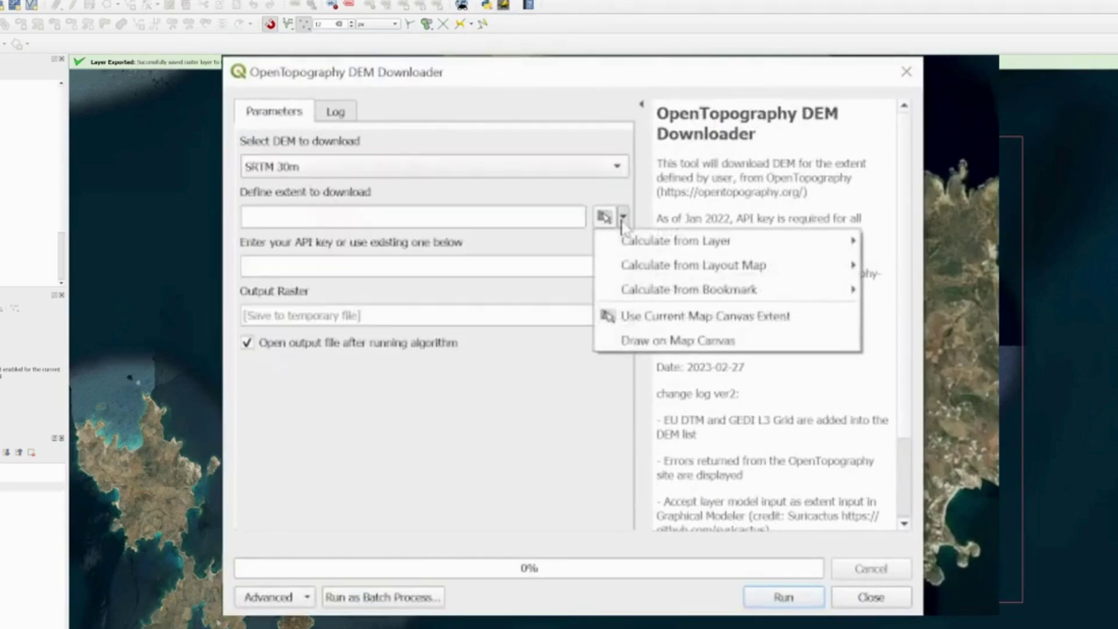
{"action": "mouse_move", "coordinate": [654, 242]}
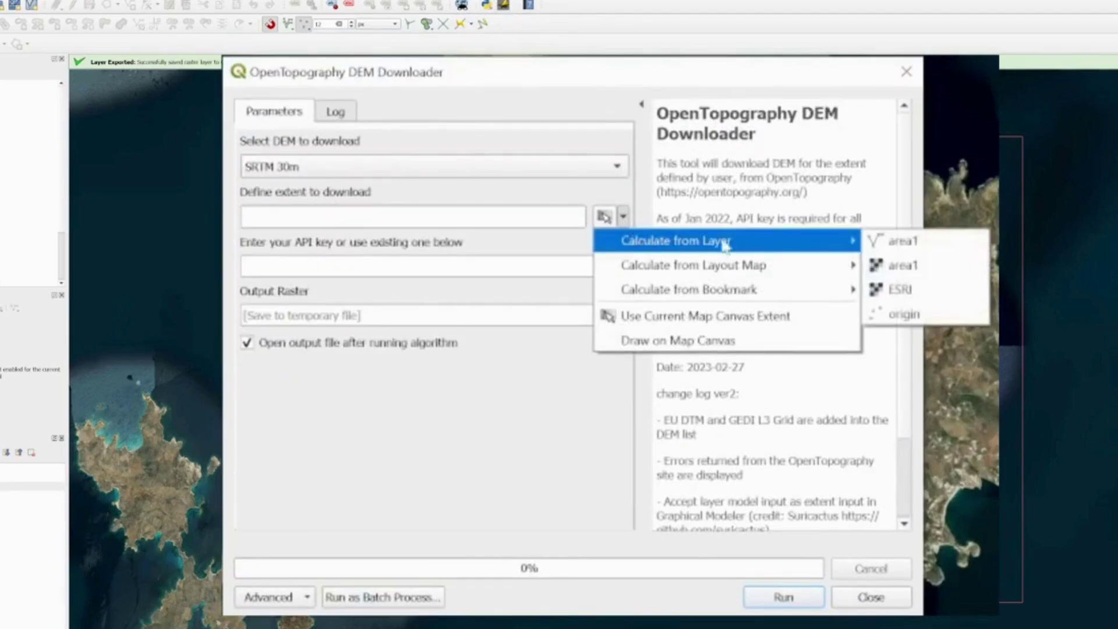
{"action": "left_click", "coordinate": [909, 244]}
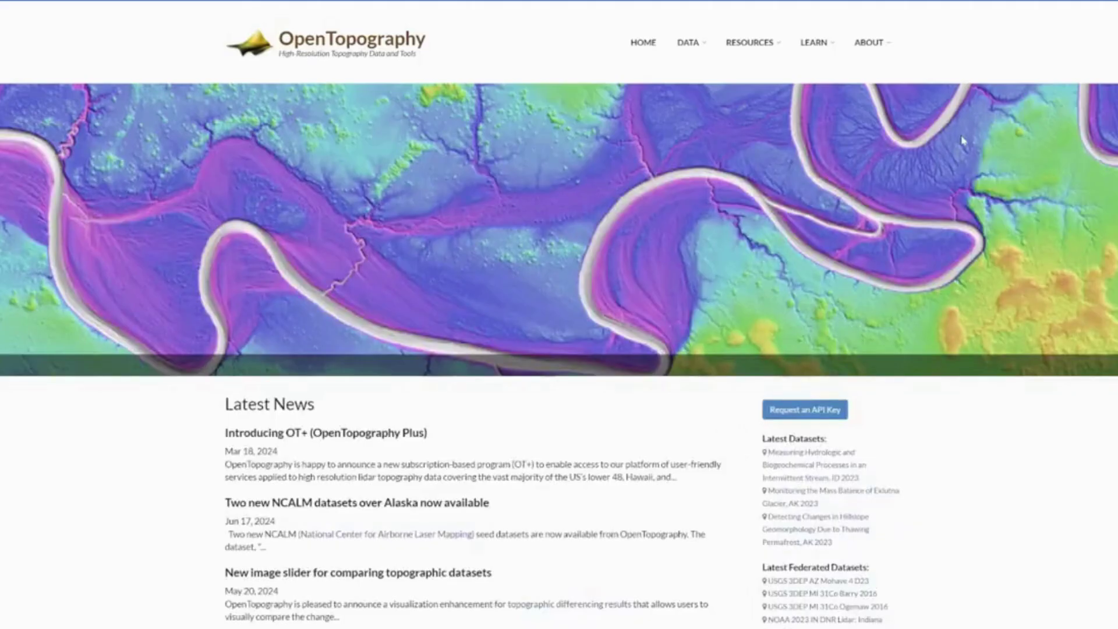
Request an OpenTopography API key, enter it in the DEM Downloader's API key field, and run the elevation download
{"action": "left_click", "coordinate": [805, 410]}
{"action": "left_click_drag", "start_coordinate": [298, 178], "coordinate": [574, 178]}
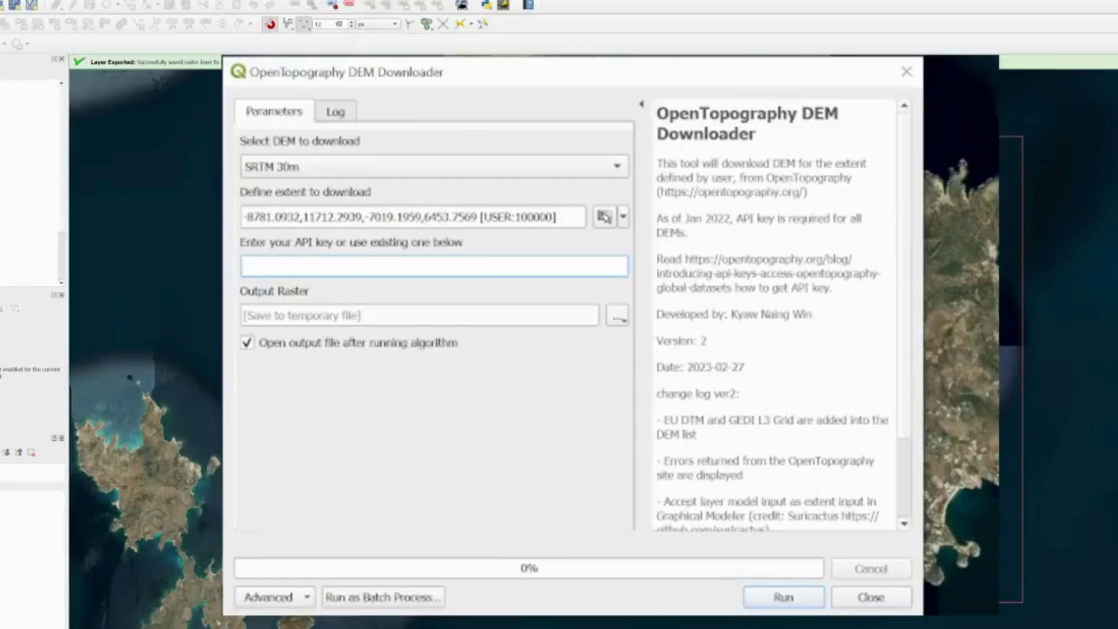
{"action": "key", "text": "ctrl+v"}
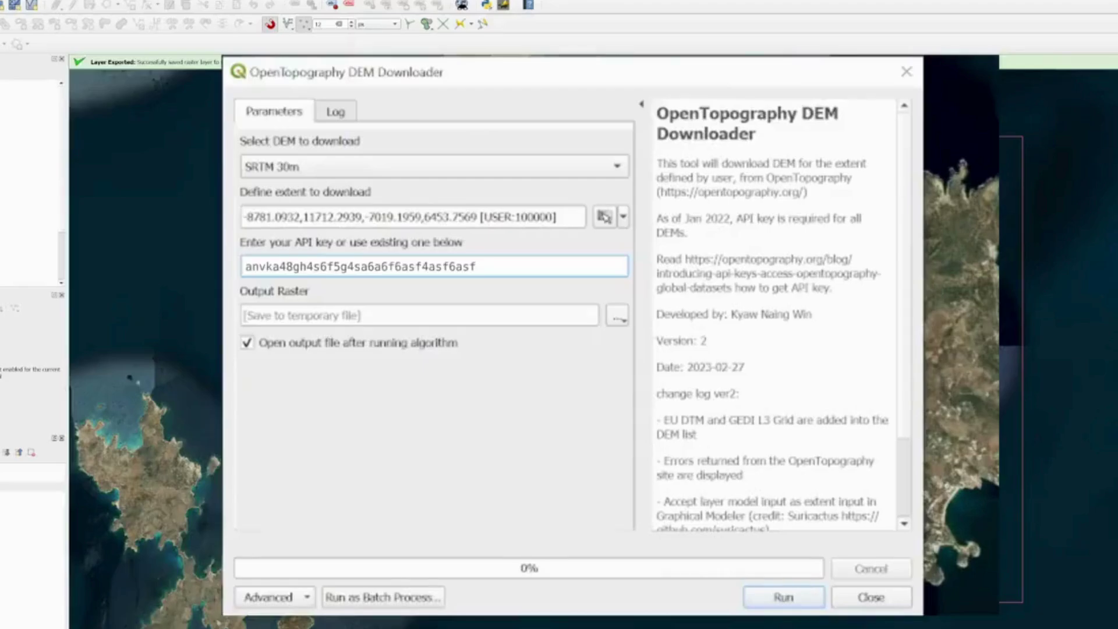
{"action": "left_click", "coordinate": [781, 598]}
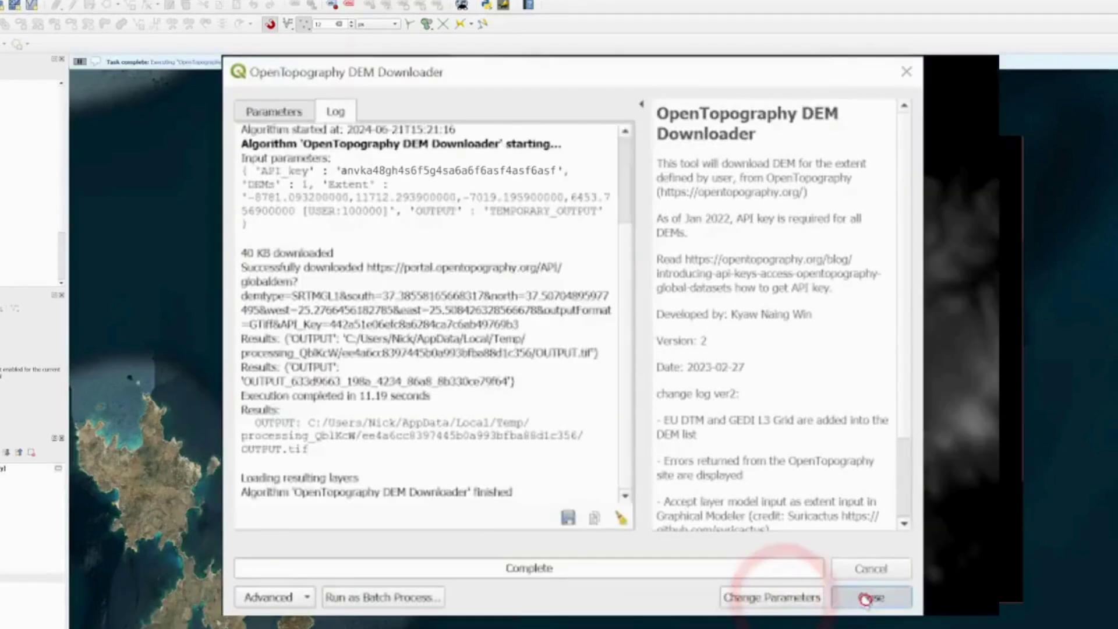
{"action": "left_click", "coordinate": [870, 597]}
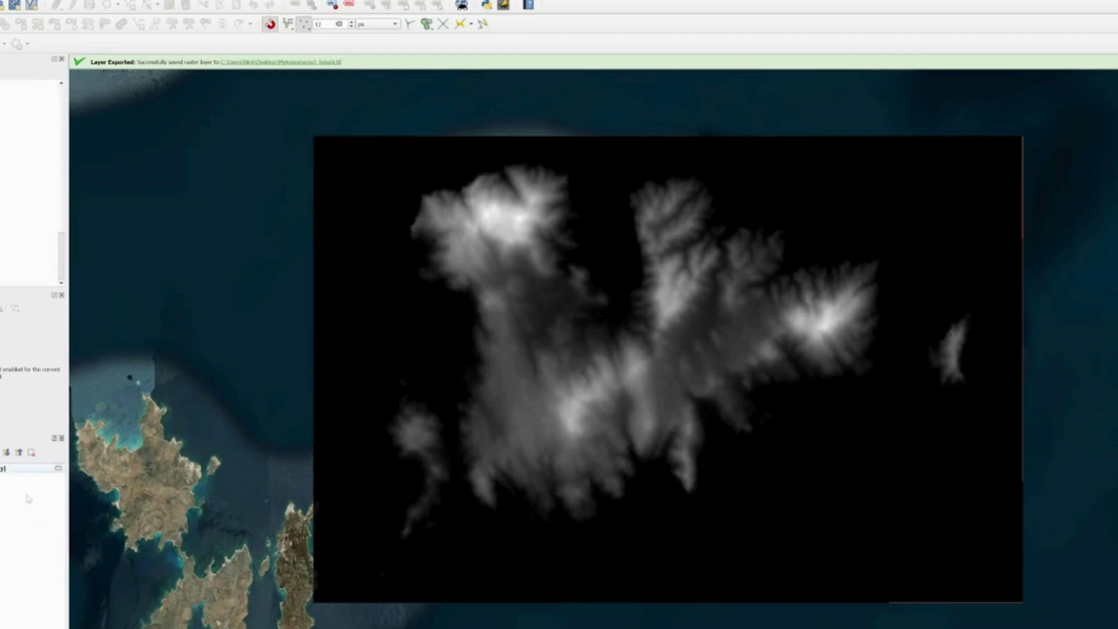
Start exporting the SRTMGL1[Memory] layer as a raw-data GeoTIFF named area1_height in the Mykonos folder
{"action": "left_click", "coordinate": [23, 468]}
{"action": "right_click", "coordinate": [18, 473]}
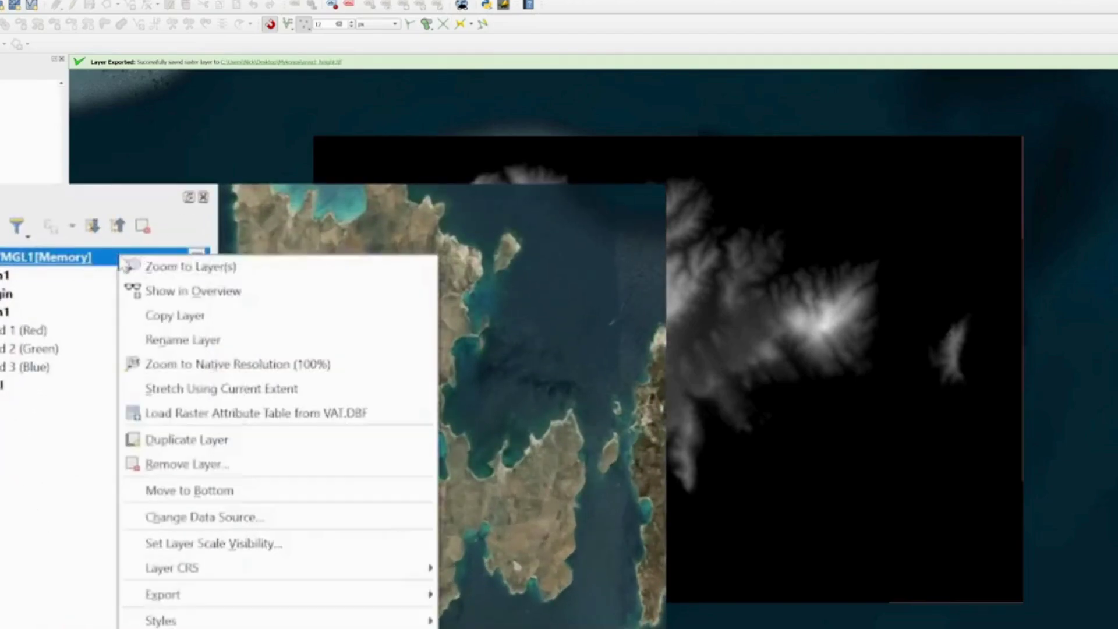
{"action": "mouse_move", "coordinate": [337, 597]}
{"action": "left_click", "coordinate": [512, 595]}
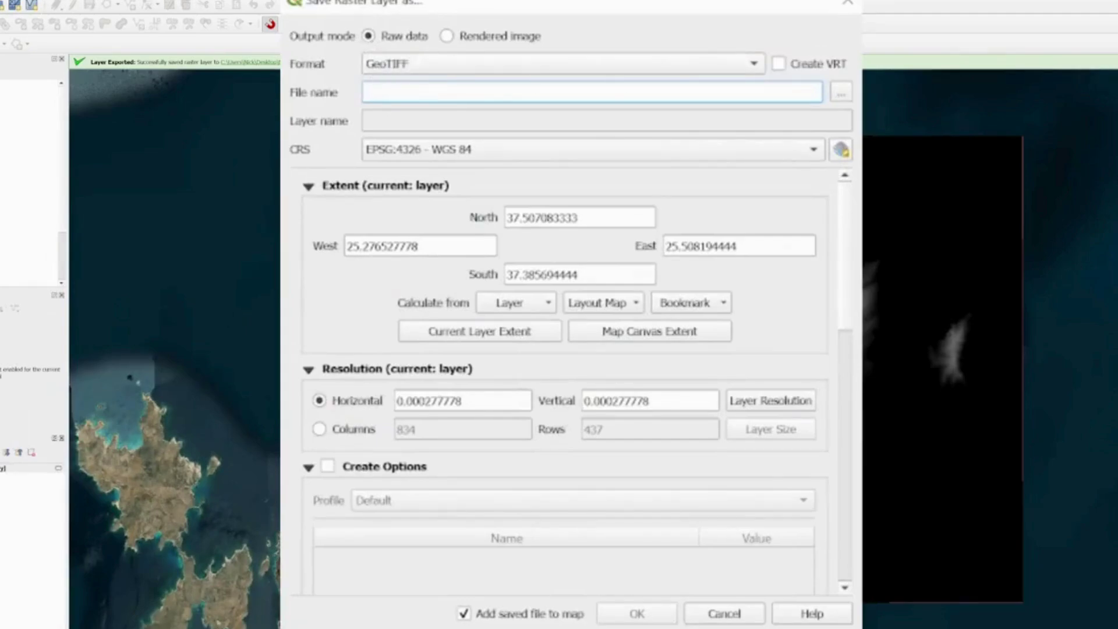
{"action": "left_click", "coordinate": [840, 93]}
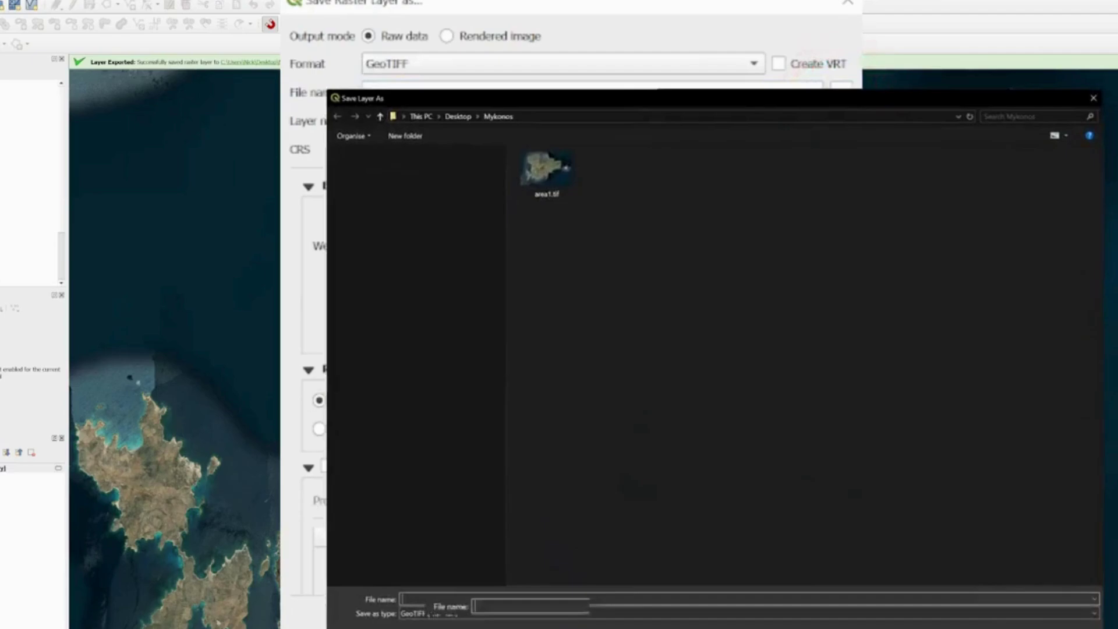
{"action": "type", "text": "area1"}
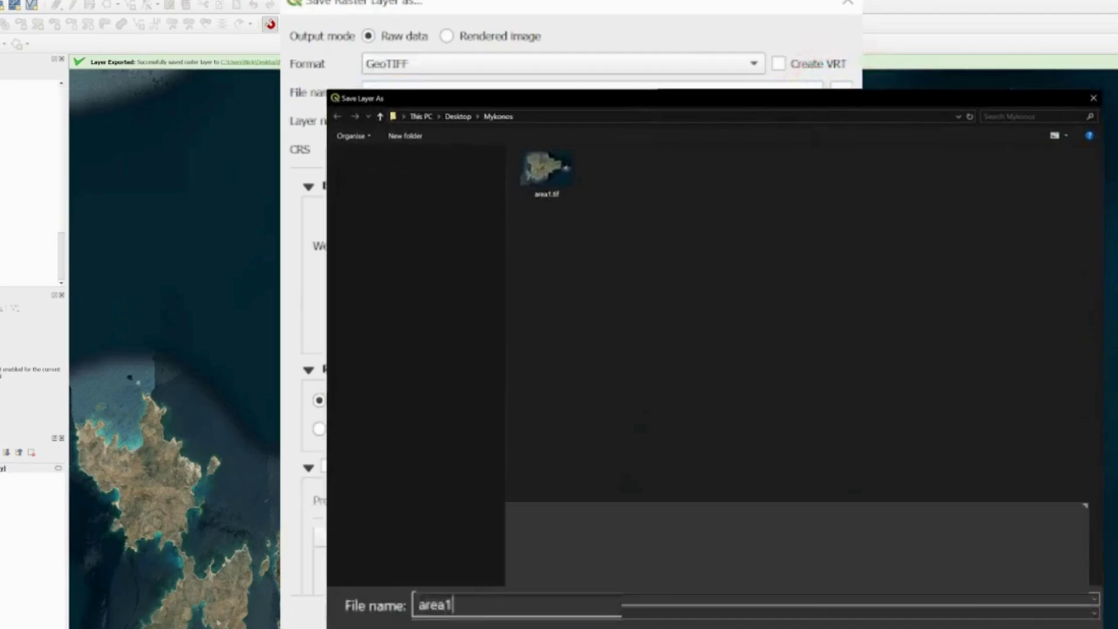
{"action": "type", "text": "_height"}
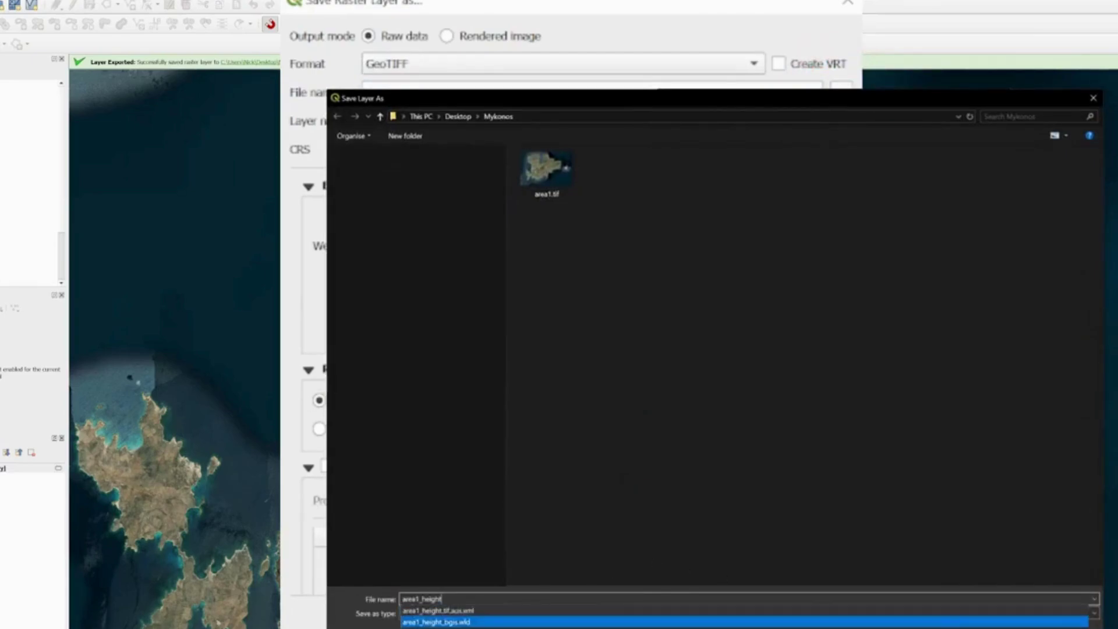
{"action": "key", "text": "Return"}
Set the export's CRS to Project CRS: USER:100000 - Mykonos, calculate the extent from the area1 vector layer, and export the raster
{"action": "left_click", "coordinate": [468, 153]}
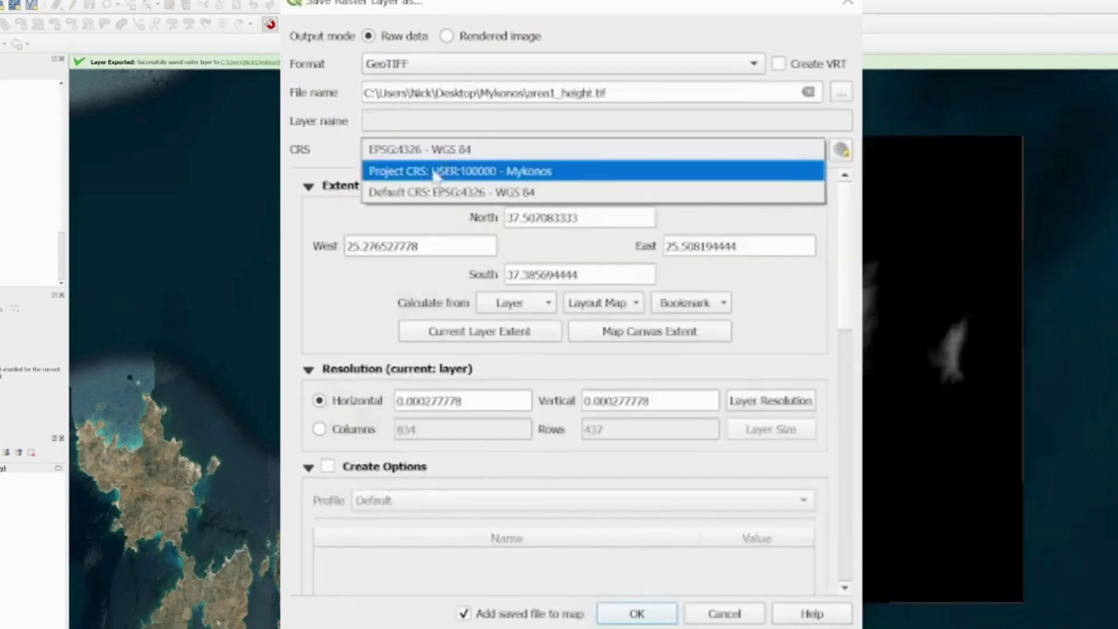
{"action": "left_click", "coordinate": [486, 176]}
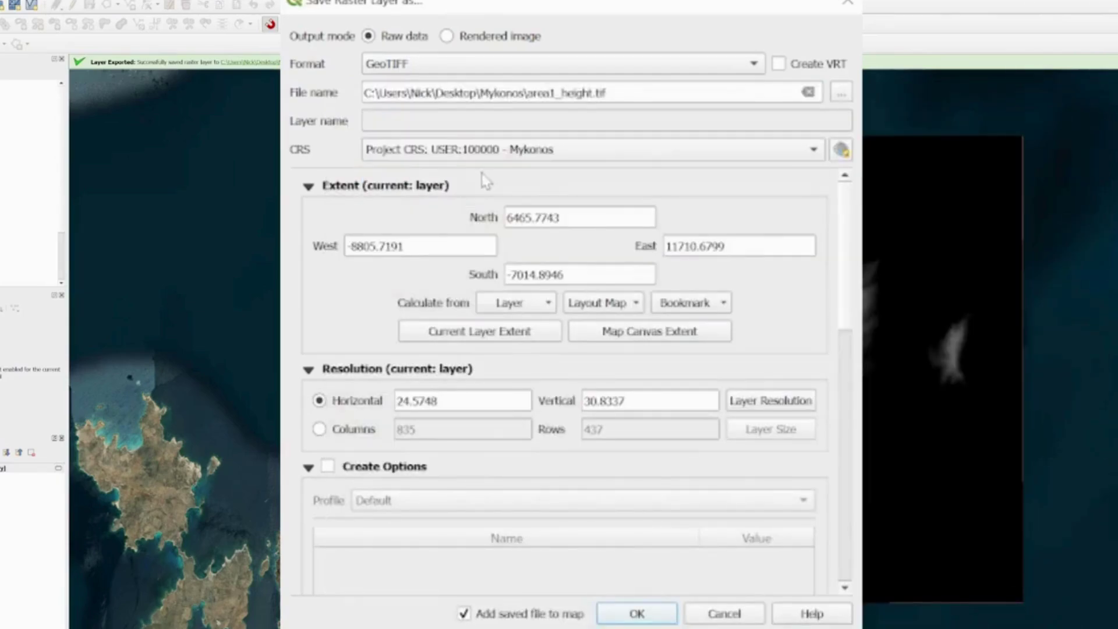
{"action": "left_click", "coordinate": [545, 304]}
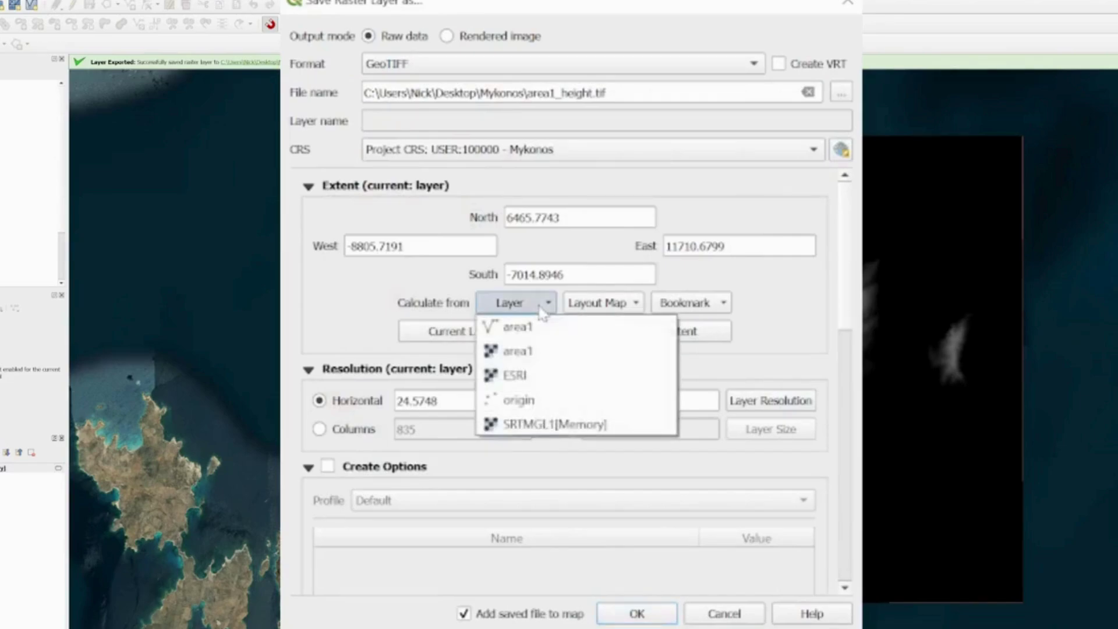
{"action": "left_click", "coordinate": [513, 328]}
{"action": "double_click", "coordinate": [416, 400]}
{"action": "left_click", "coordinate": [625, 401]}
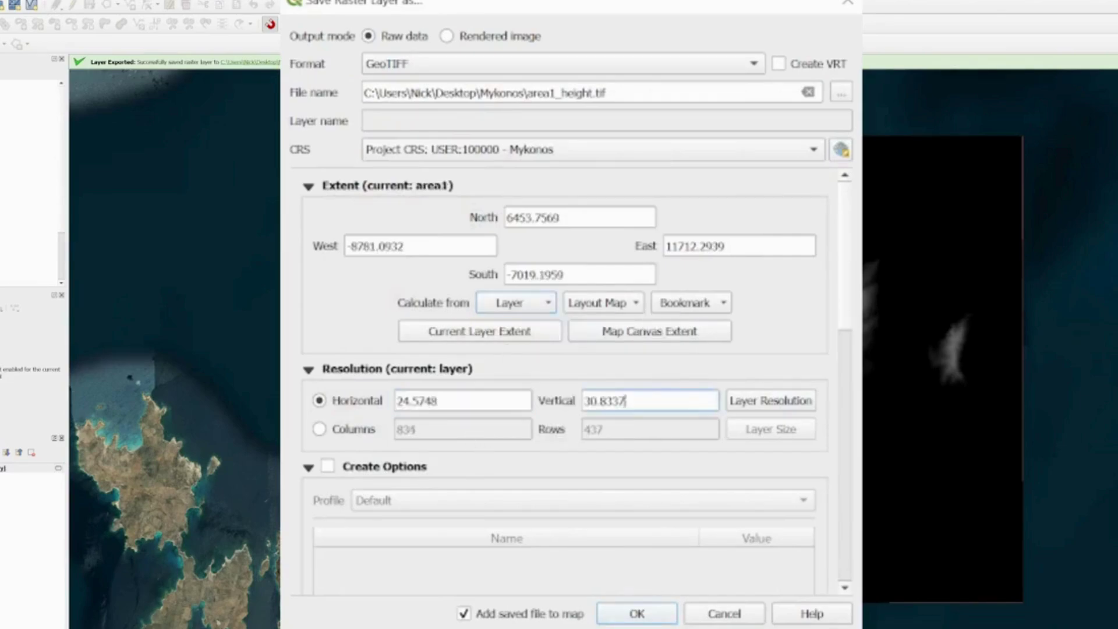
{"action": "left_click_drag", "start_coordinate": [624, 400], "coordinate": [576, 403]}
{"action": "left_click", "coordinate": [625, 400]}
{"action": "left_click", "coordinate": [636, 614]}
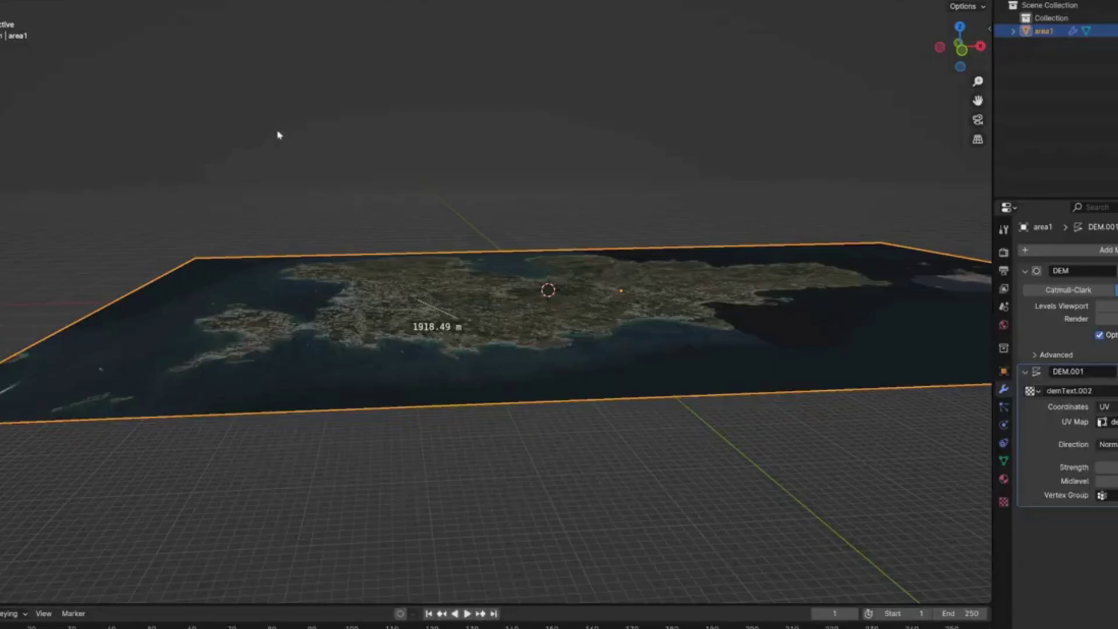
Switch to Blender and start a georeferenced raster import of area1_height.tif in the mode DEM as displacement texture
{"action": "left_click", "coordinate": [155, 2]}
{"action": "mouse_move", "coordinate": [161, 35]}
{"action": "left_click", "coordinate": [280, 50]}
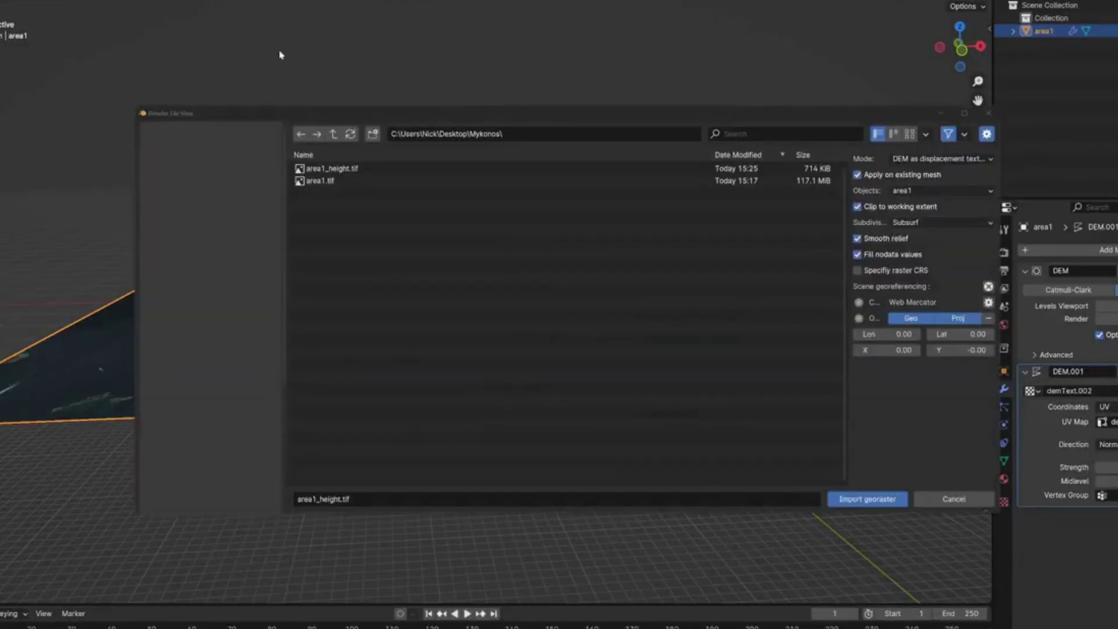
{"action": "left_click", "coordinate": [347, 170]}
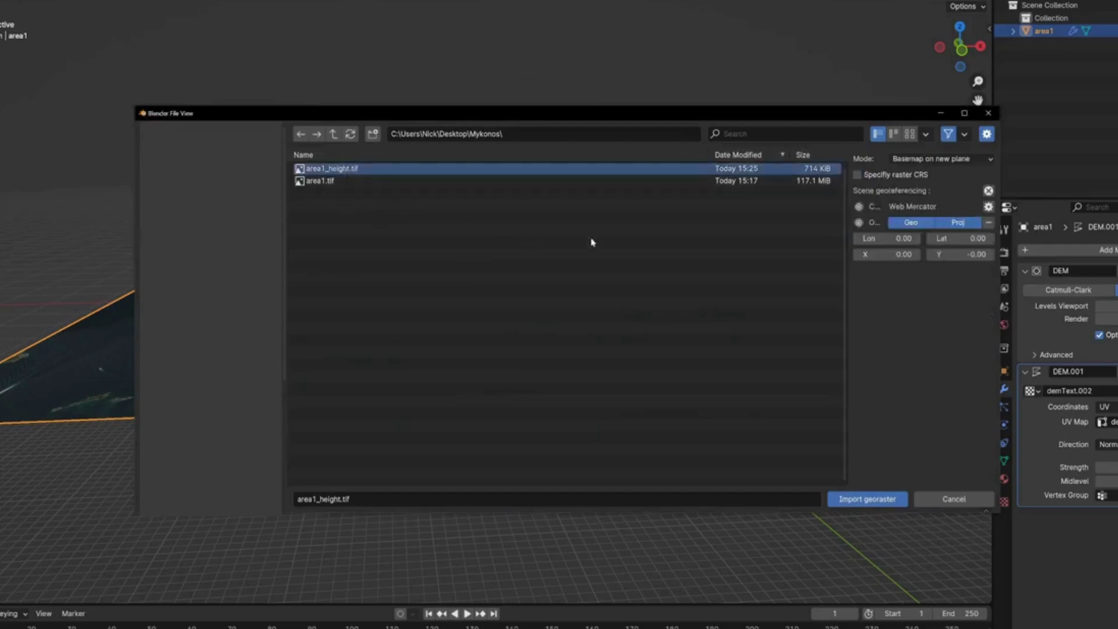
{"action": "left_click", "coordinate": [914, 161]}
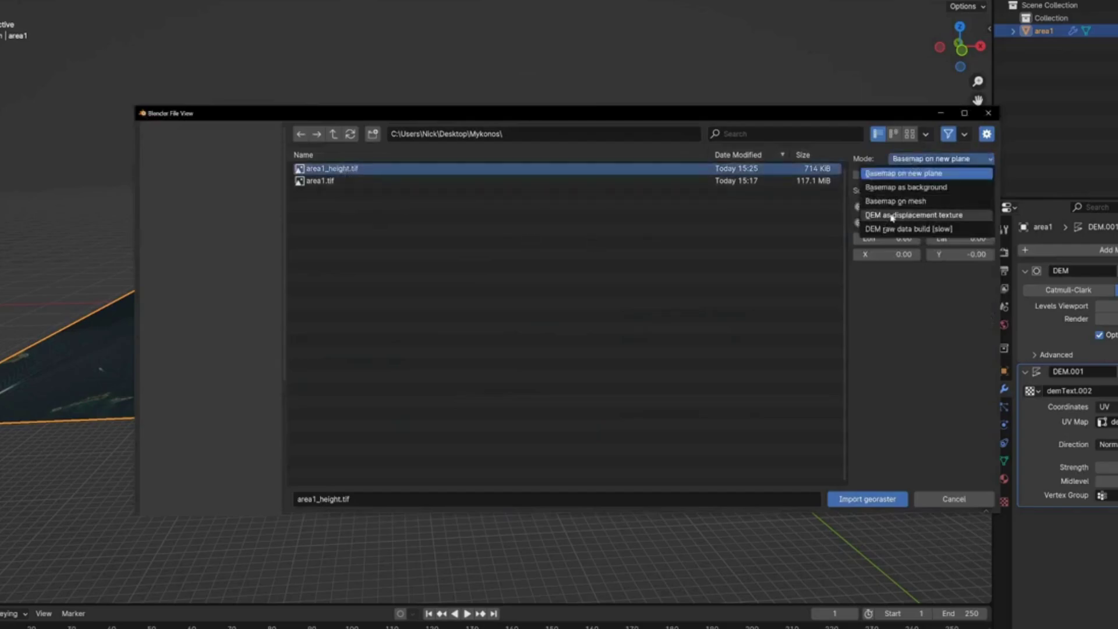
{"action": "left_click", "coordinate": [891, 216]}
Apply the DEM on the existing area1 mesh, clipped to the working extent with Subsurf subdivision, and import it
{"action": "left_click", "coordinate": [920, 176]}
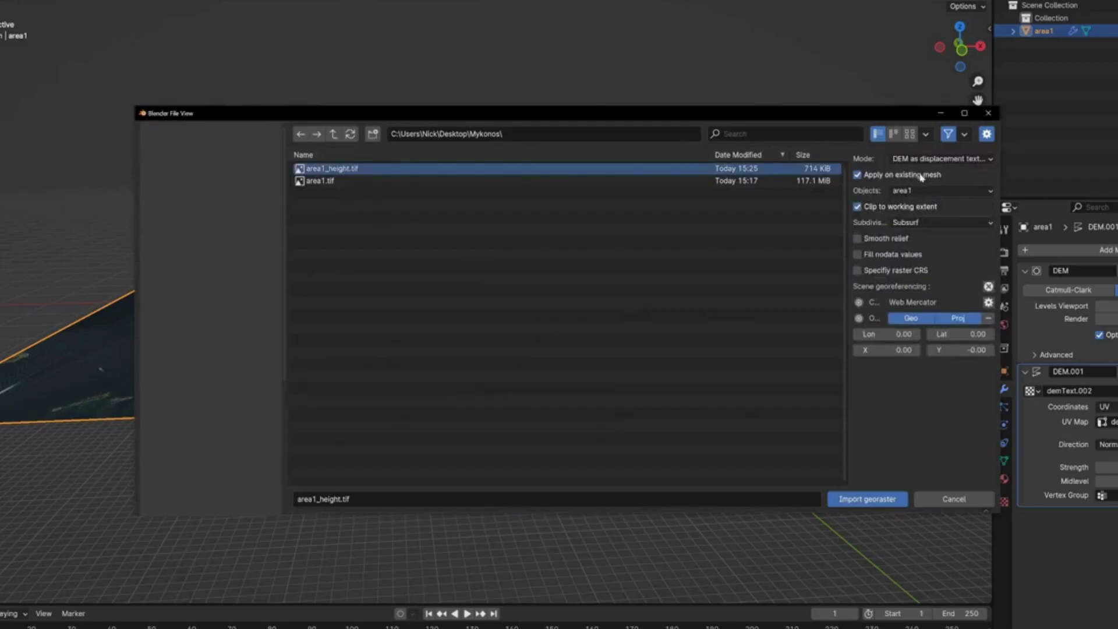
{"action": "left_click", "coordinate": [939, 191]}
{"action": "left_click", "coordinate": [916, 207]}
{"action": "left_click_drag", "start_coordinate": [894, 116], "coordinate": [847, 98]}
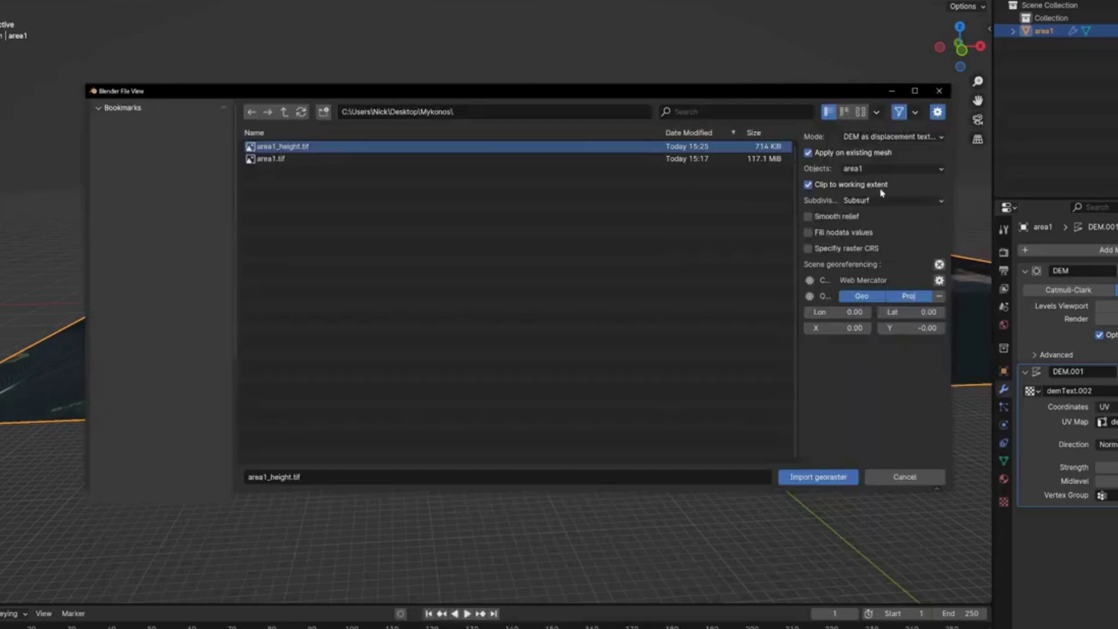
{"action": "left_click", "coordinate": [844, 185]}
{"action": "left_click", "coordinate": [806, 475]}
Set the viewport levels of the area1 terrain's DEM subdivision modifier to 10
{"action": "scroll", "coordinate": [524, 312], "scroll_direction": "up", "scroll_amount": 8}
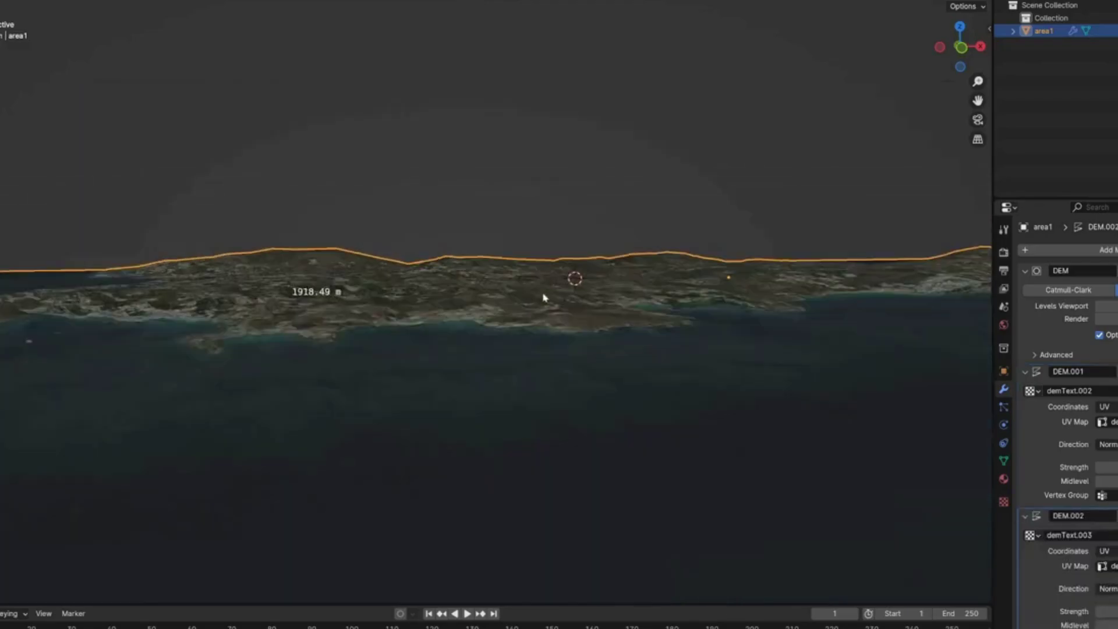
{"action": "middle_click_drag", "start_coordinate": [563, 293], "coordinate": [706, 299]}
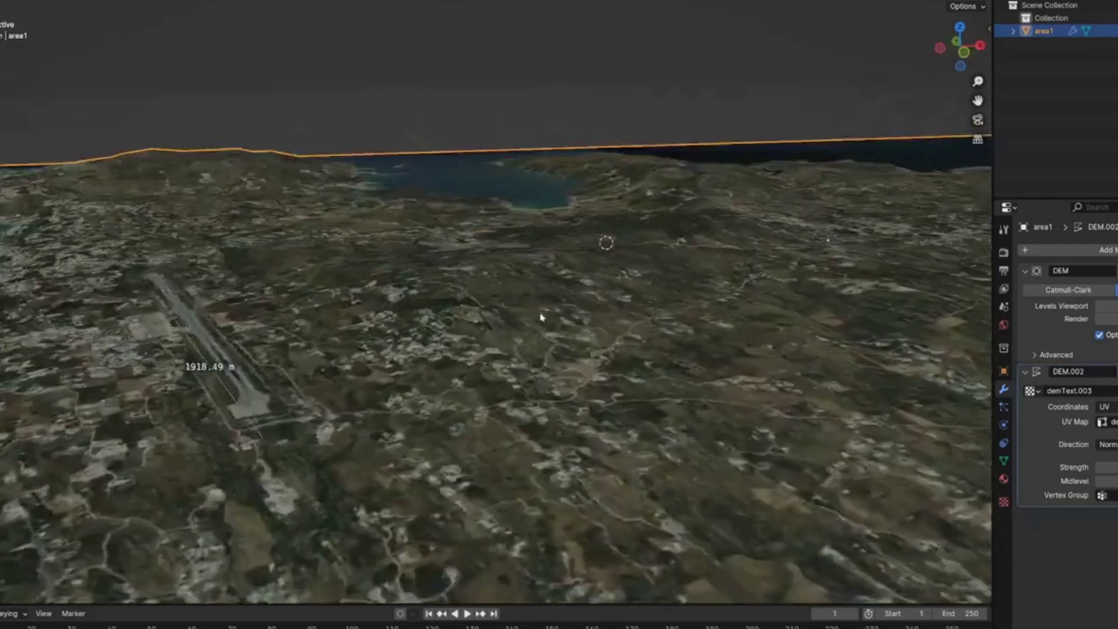
{"action": "middle_click_drag", "start_coordinate": [540, 315], "coordinate": [550, 296]}
{"action": "scroll", "coordinate": [548, 301], "scroll_direction": "down", "scroll_amount": 5}
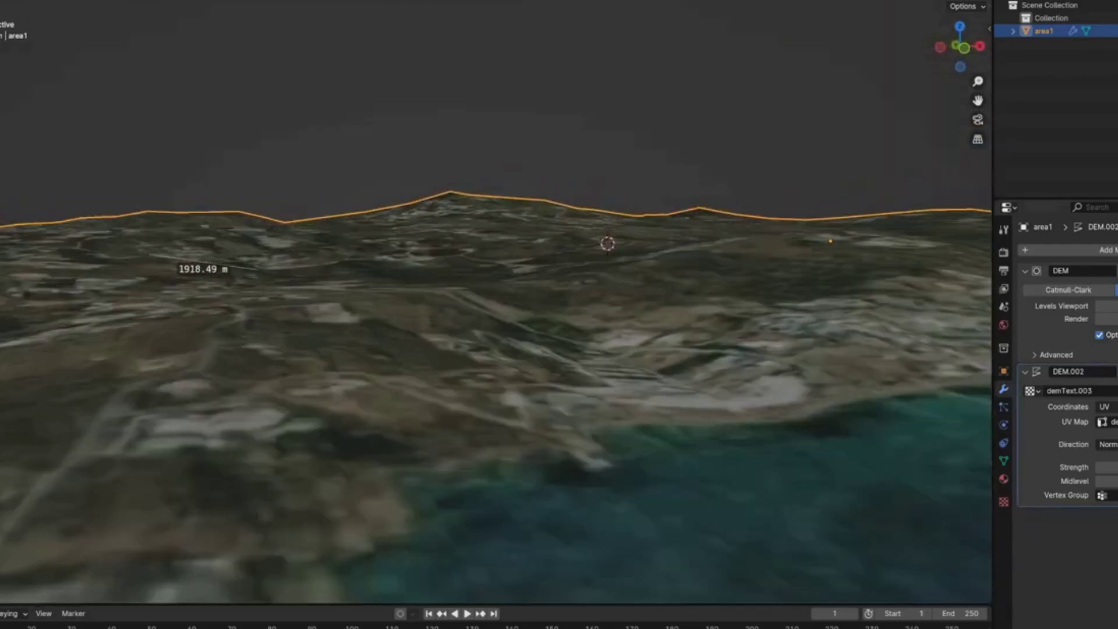
{"action": "left_click", "coordinate": [1058, 334]}
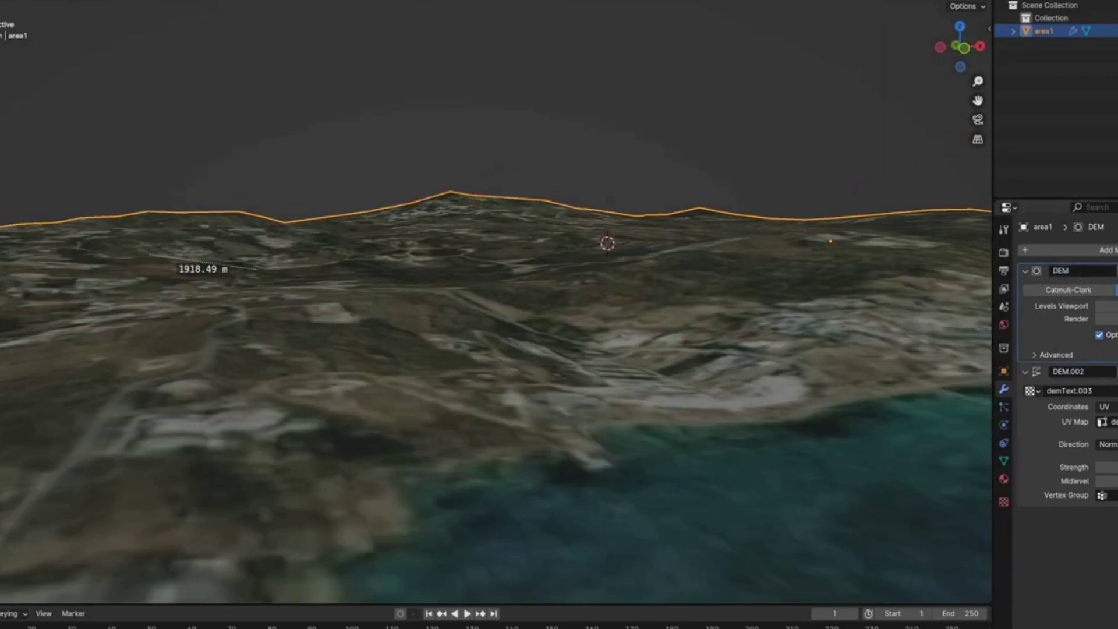
{"action": "left_click", "coordinate": [1107, 306]}
{"action": "type", "text": "10"}
{"action": "key", "text": "Return"}
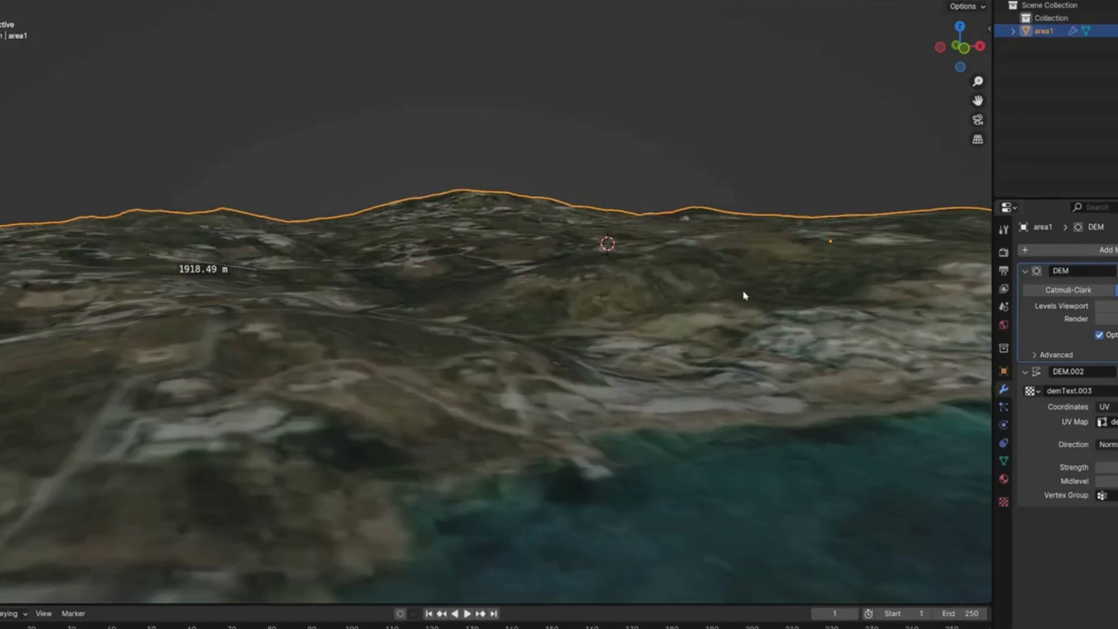
Examine the displaced relief of the Mykonos terrain from above, at low angles and up close
{"action": "scroll", "coordinate": [743, 295], "scroll_direction": "down", "scroll_amount": 5}
{"action": "middle_click_drag", "start_coordinate": [742, 295], "coordinate": [721, 397]}
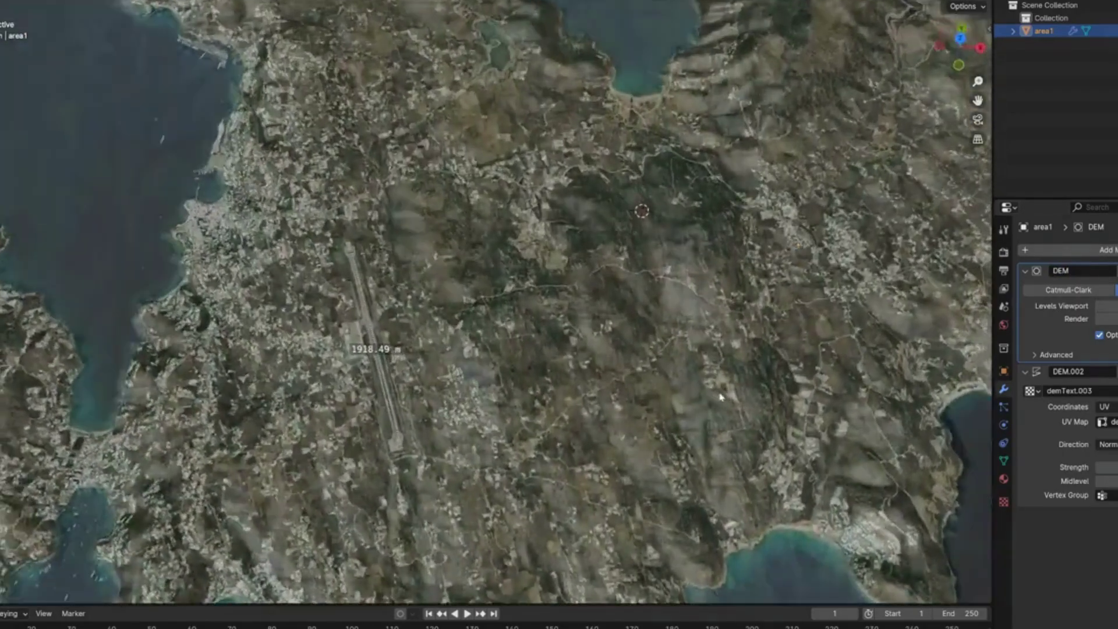
{"action": "scroll", "coordinate": [720, 397], "scroll_direction": "down", "scroll_amount": 8}
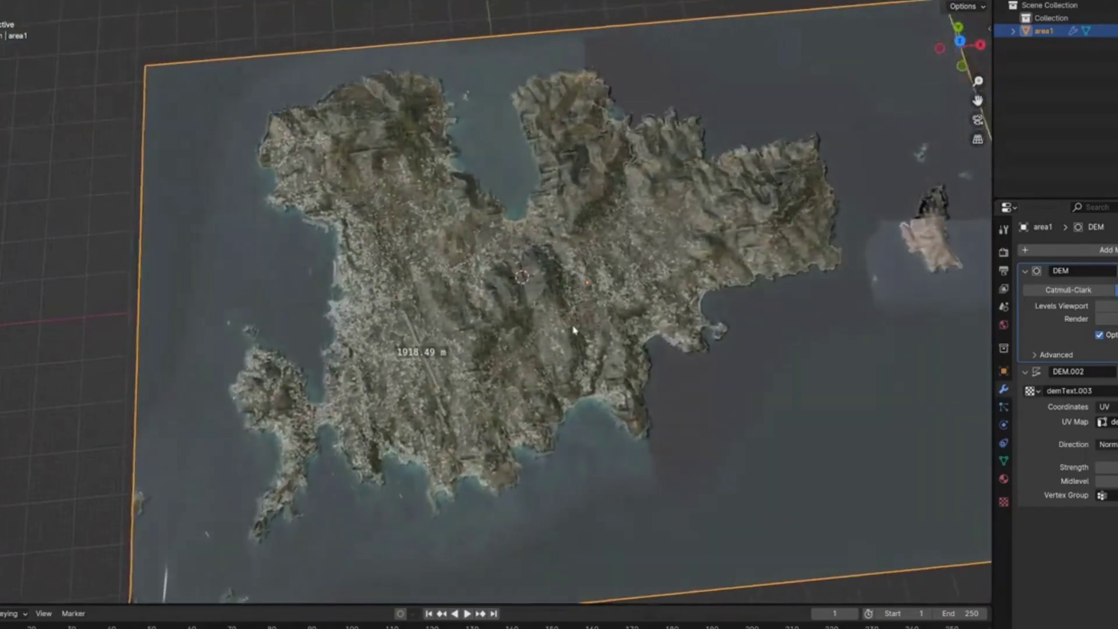
{"action": "middle_click_drag", "start_coordinate": [573, 330], "coordinate": [568, 221]}
{"action": "scroll", "coordinate": [460, 387], "scroll_direction": "up", "scroll_amount": 6}
{"action": "scroll", "coordinate": [497, 376], "scroll_direction": "up", "scroll_amount": 2}
{"action": "scroll", "coordinate": [496, 377], "scroll_direction": "down", "scroll_amount": 6}
{"action": "middle_click_drag", "start_coordinate": [638, 294], "coordinate": [644, 406]}
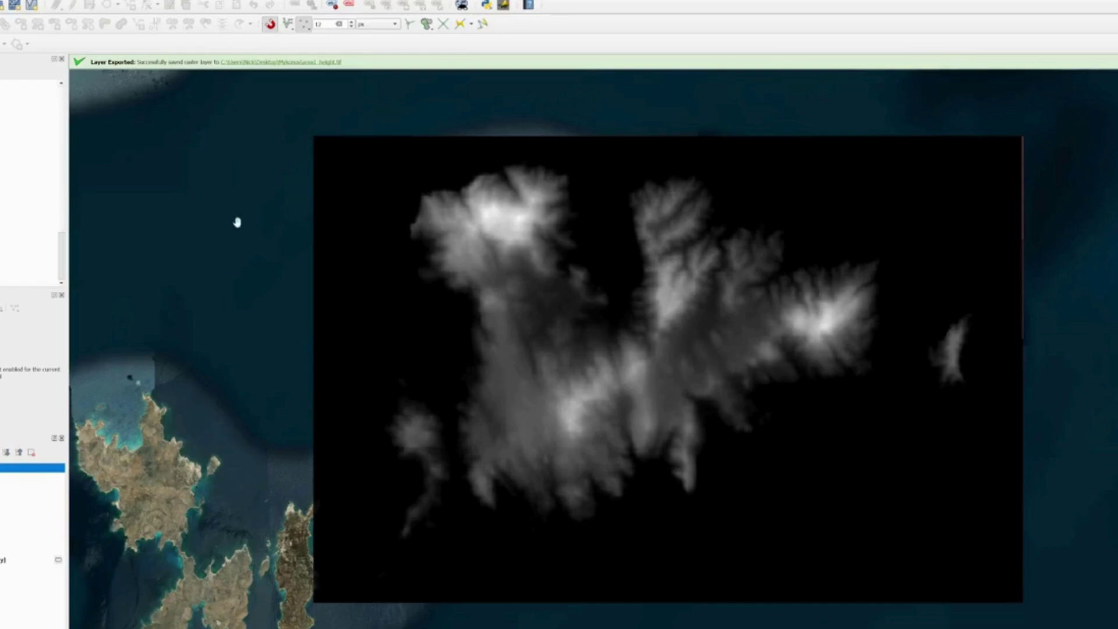
Switch back to QGIS, search the plugins for "quick" and install QuickOSM
{"action": "left_click", "coordinate": [44, 2]}
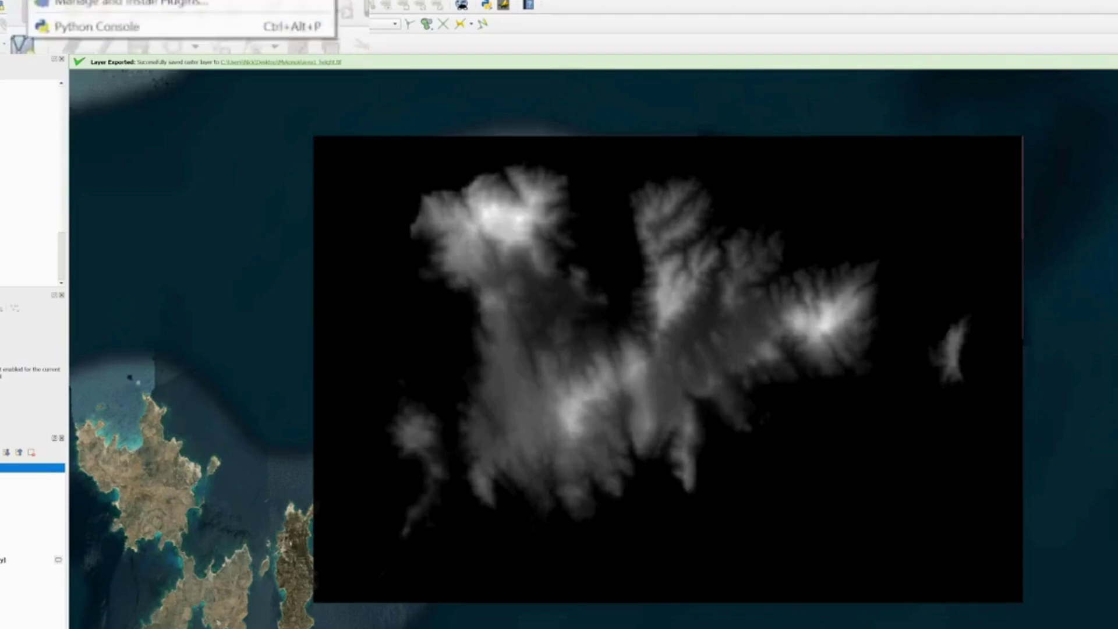
{"action": "left_click", "coordinate": [82, 4]}
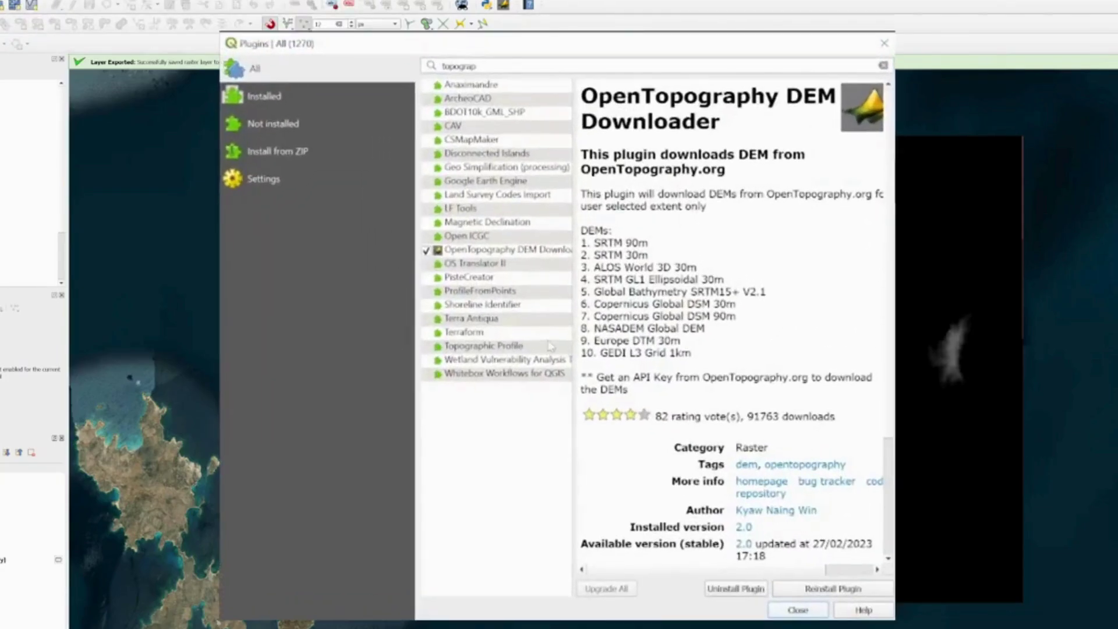
{"action": "type", "text": "quick"}
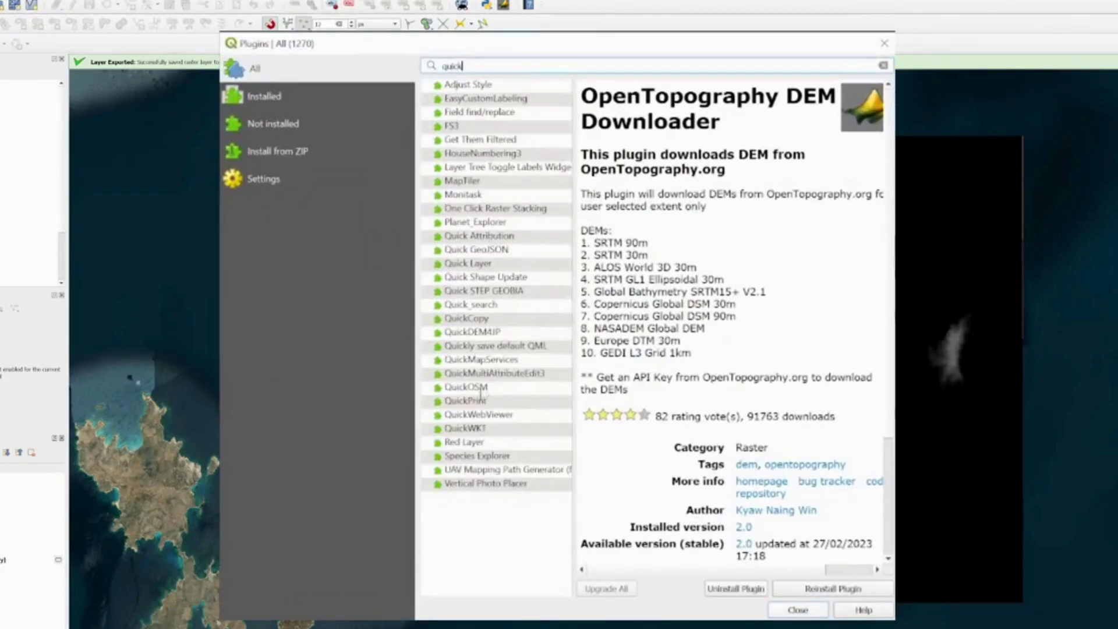
{"action": "left_click", "coordinate": [480, 387]}
{"action": "left_click", "coordinate": [827, 589]}
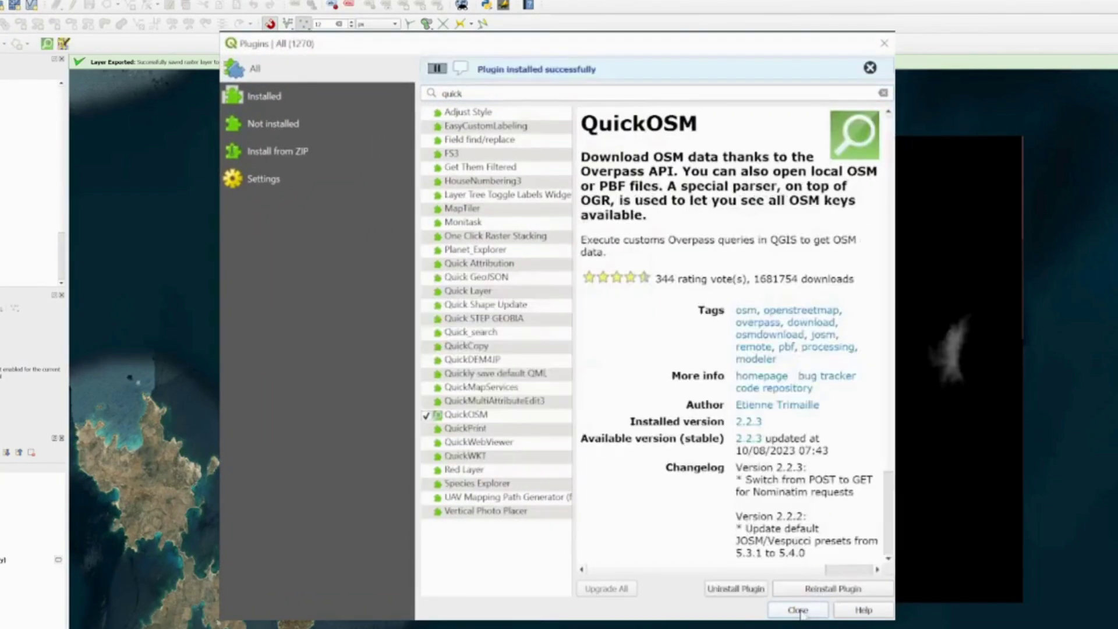
{"action": "left_click", "coordinate": [798, 610]}
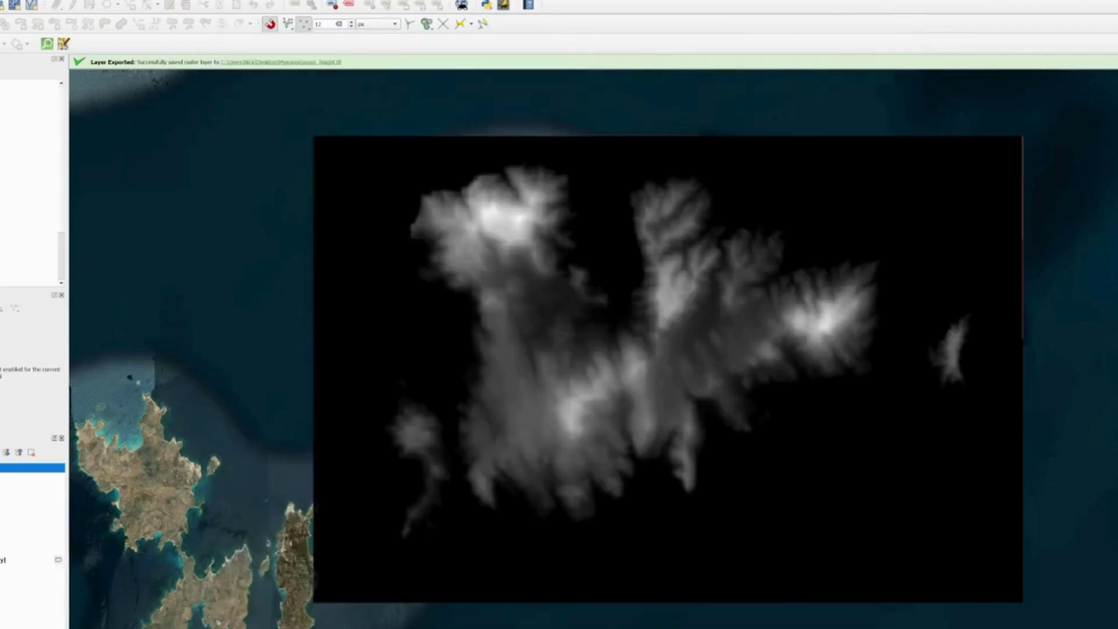
Hide the exported height layer and set up a QuickOSM quick query with the key highway
{"action": "key", "text": "space"}
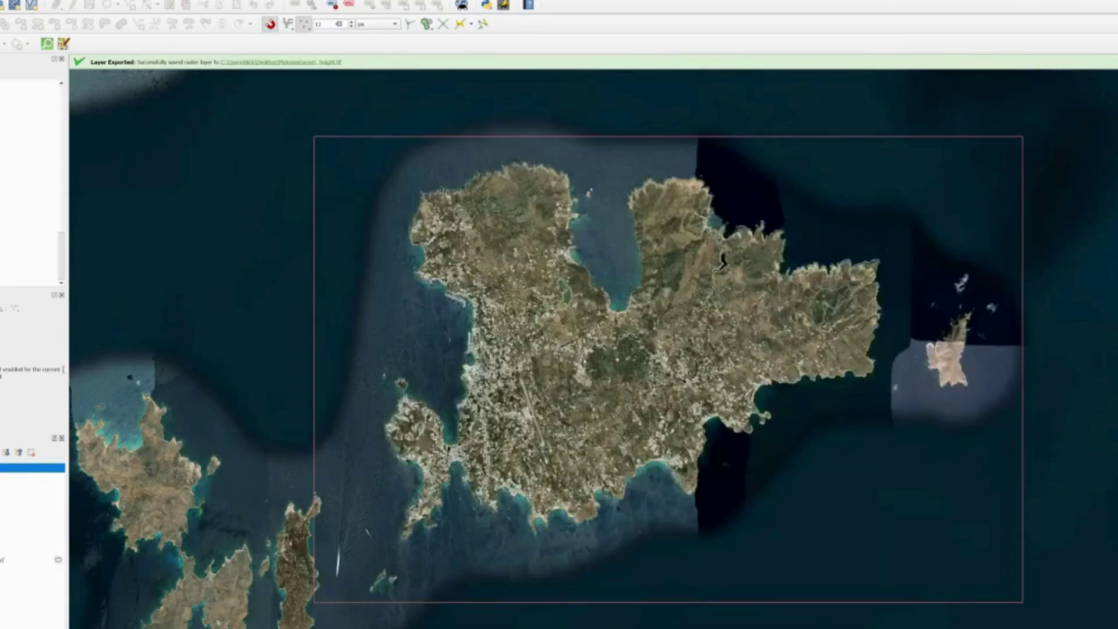
{"action": "left_click", "coordinate": [47, 43]}
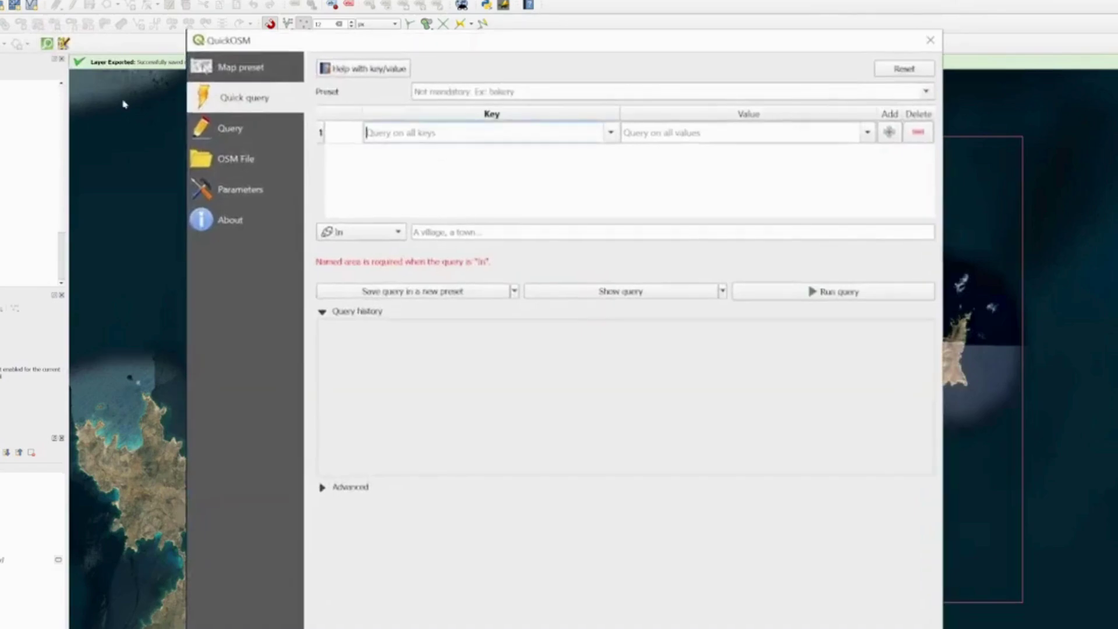
{"action": "type", "text": "highway"}
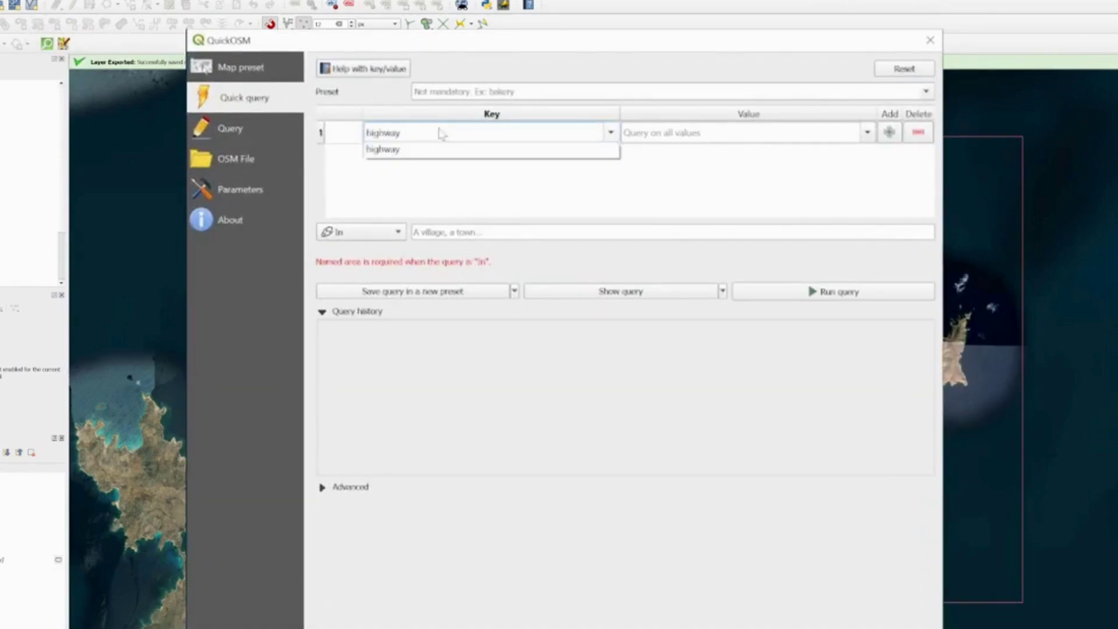
{"action": "left_click", "coordinate": [405, 151]}
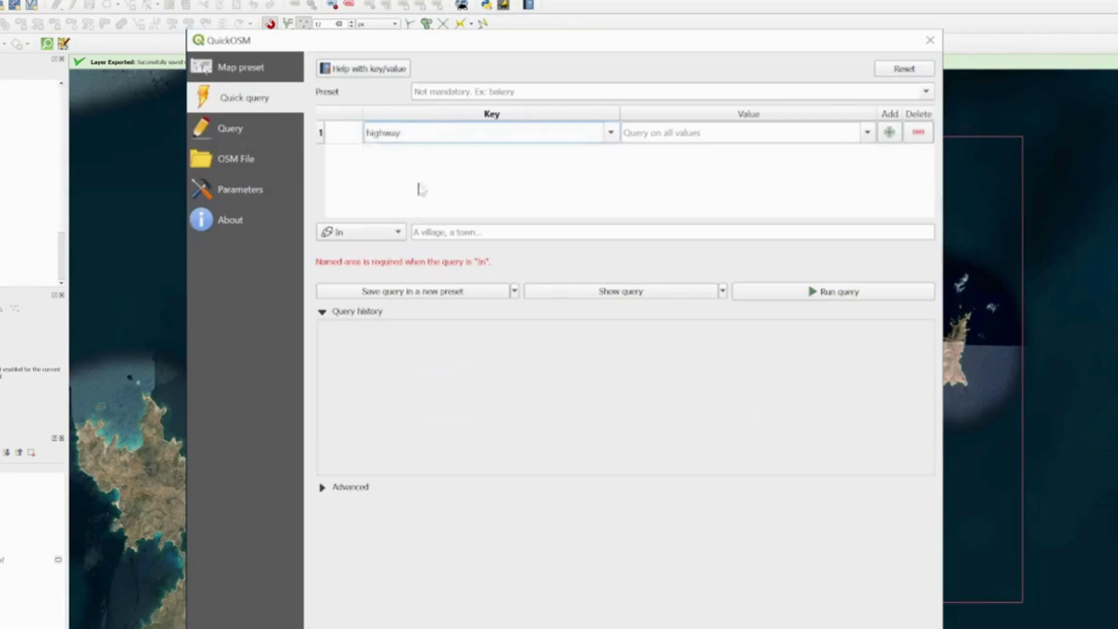
Limit the highway query to the layer extent of the area1 vector layer, run it and close QuickOSM
{"action": "left_click", "coordinate": [399, 233]}
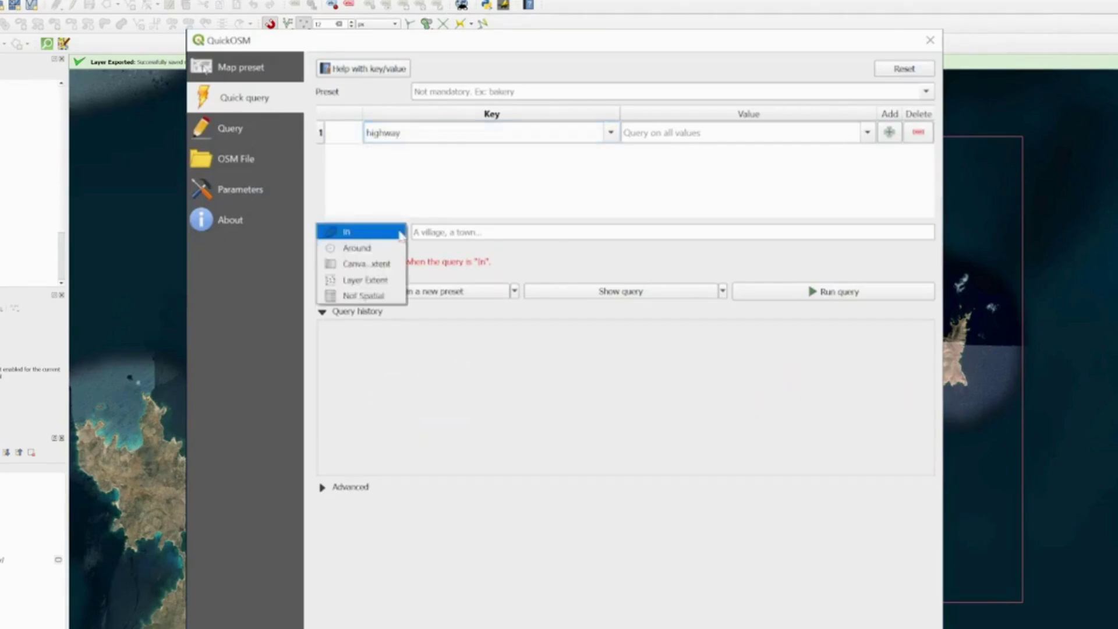
{"action": "left_click", "coordinate": [365, 280]}
{"action": "left_click", "coordinate": [448, 232]}
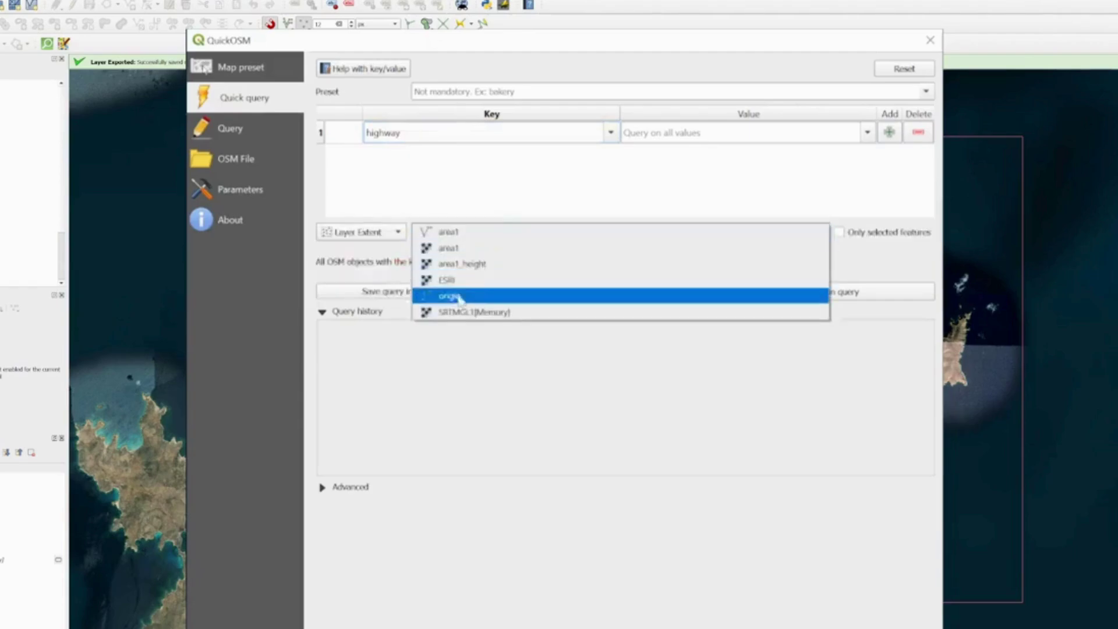
{"action": "left_click", "coordinate": [464, 233]}
{"action": "left_click_drag", "start_coordinate": [686, 92], "coordinate": [201, 111]}
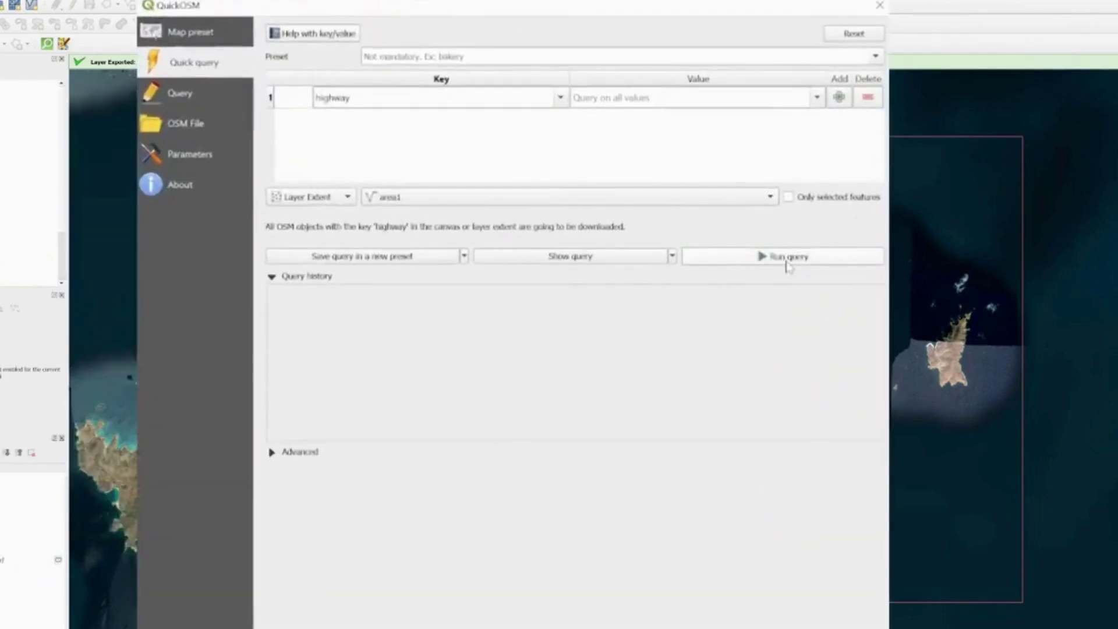
{"action": "left_click", "coordinate": [784, 256]}
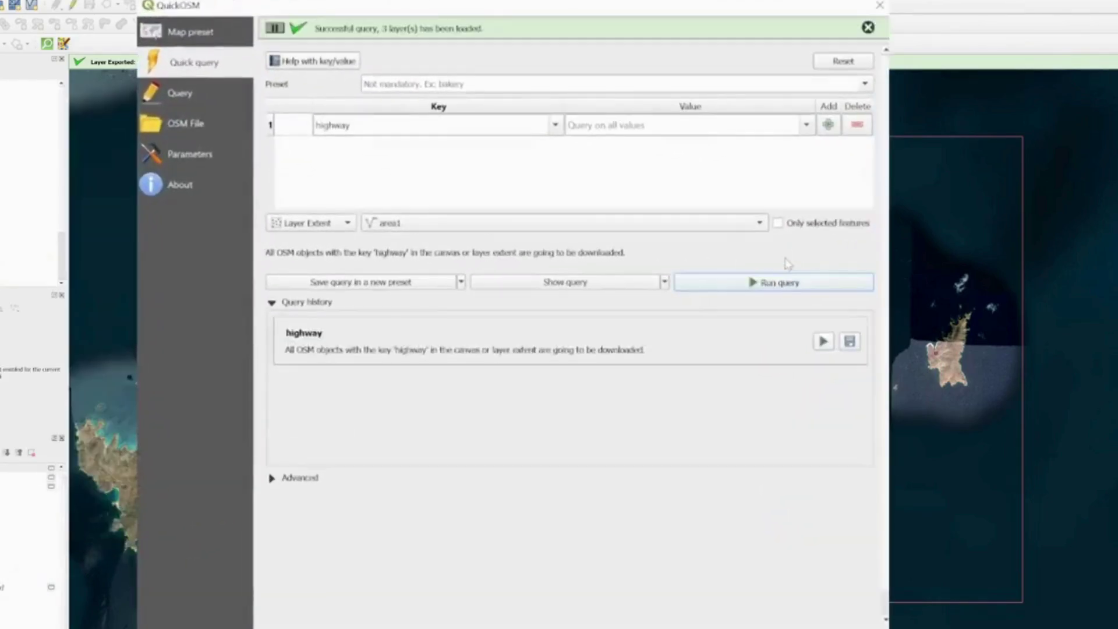
{"action": "left_click", "coordinate": [879, 6]}
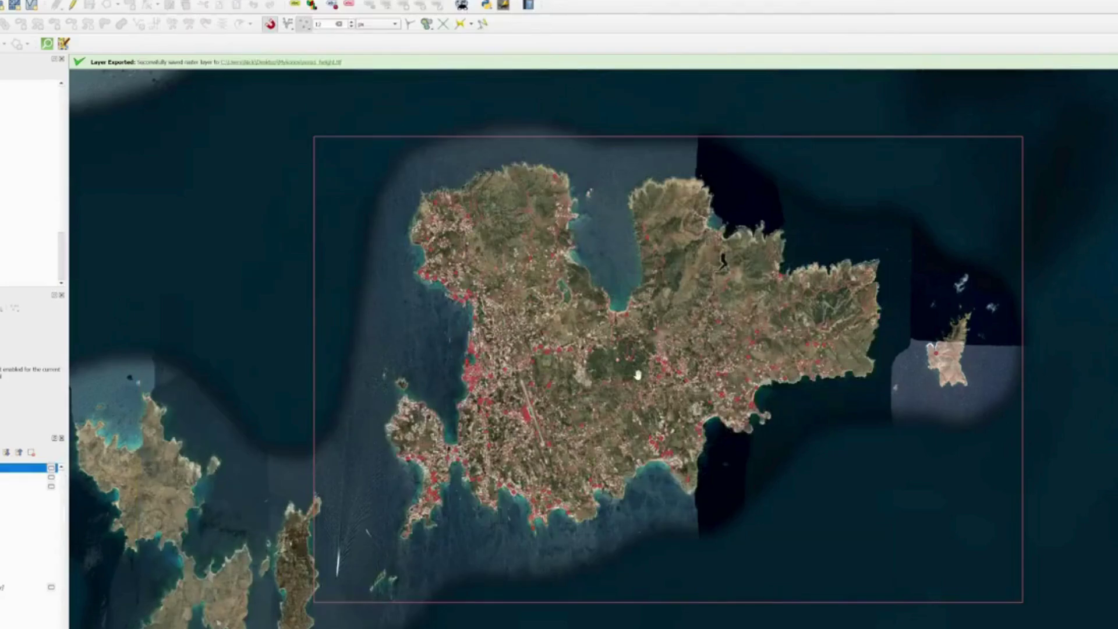
Start exporting the middle of the three highway layers and choose ESRI Shapefile as its format
{"action": "scroll", "coordinate": [638, 376], "scroll_direction": "up", "scroll_amount": 4}
{"action": "scroll", "coordinate": [644, 347], "scroll_direction": "down", "scroll_amount": 4}
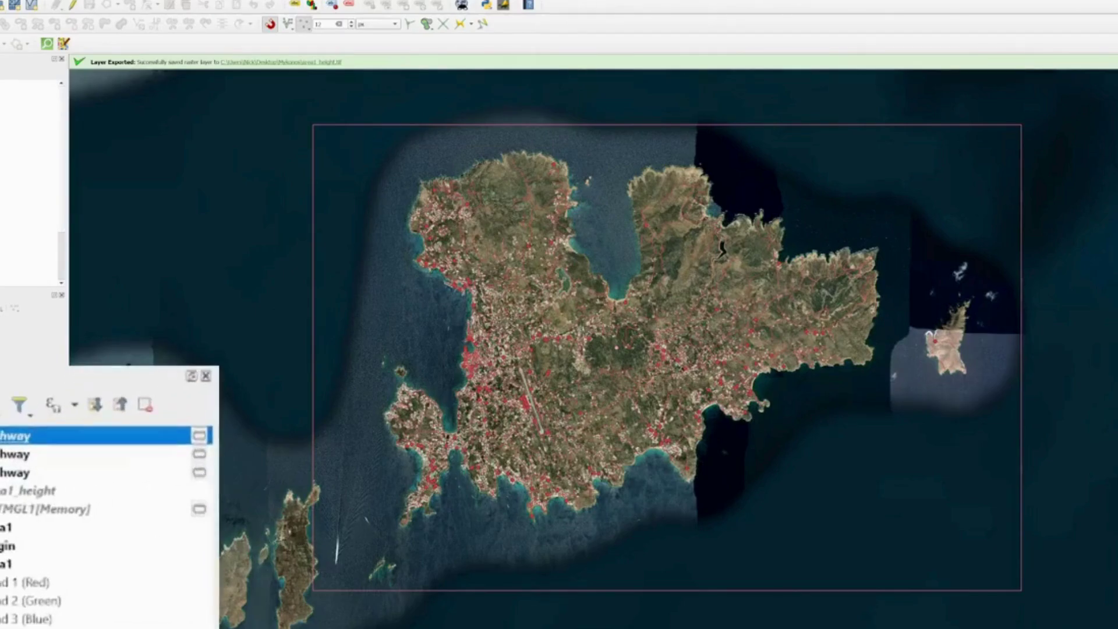
{"action": "left_click", "coordinate": [16, 459]}
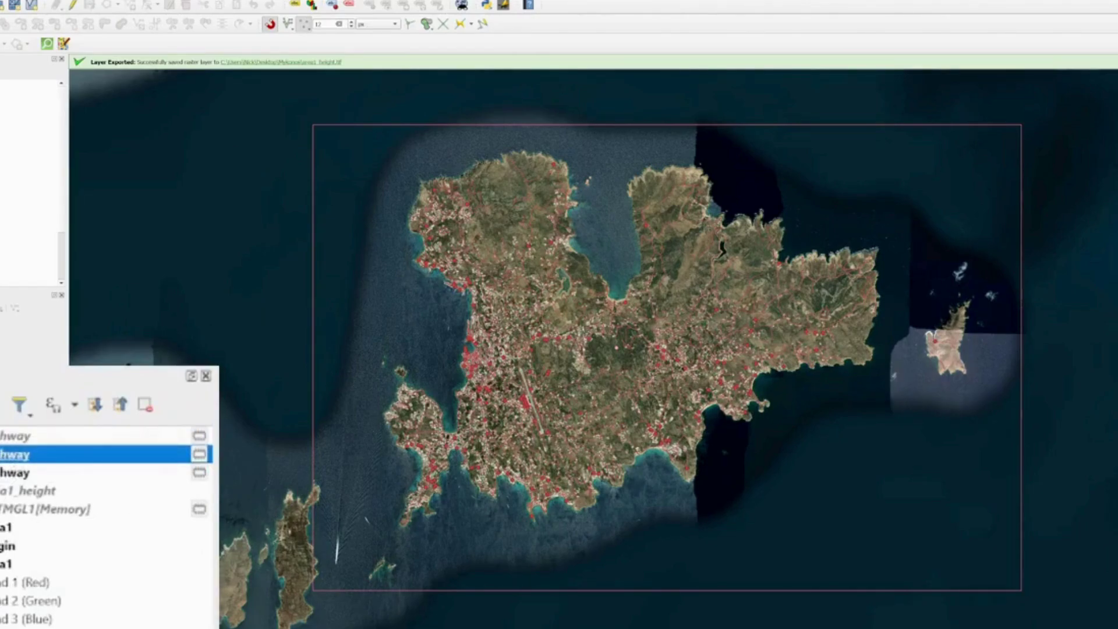
{"action": "right_click", "coordinate": [16, 463]}
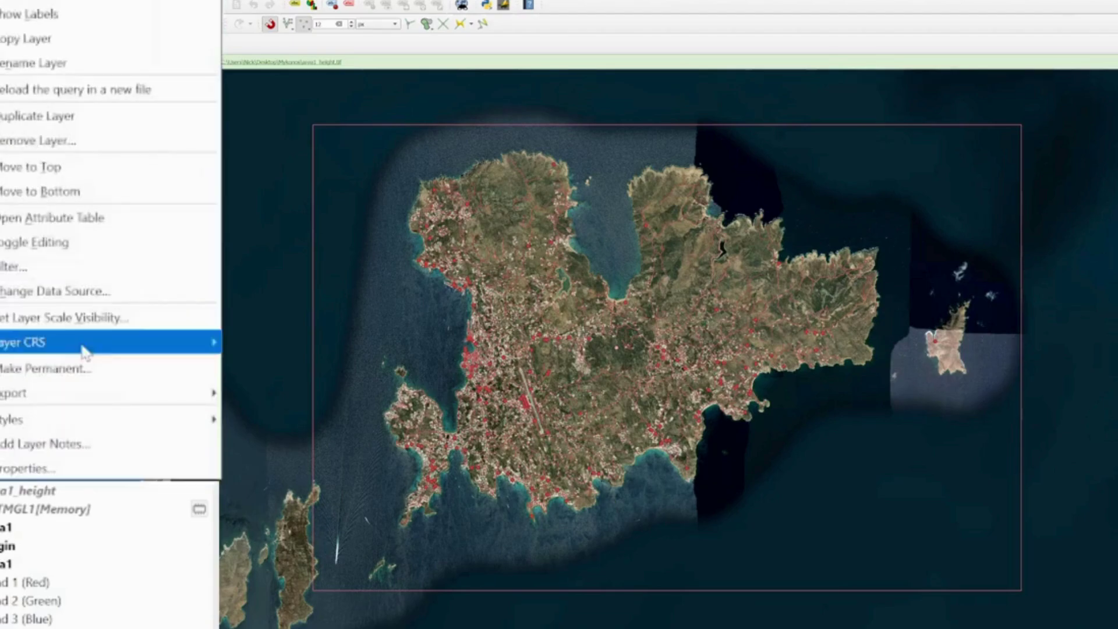
{"action": "mouse_move", "coordinate": [180, 393]}
{"action": "left_click", "coordinate": [256, 394]}
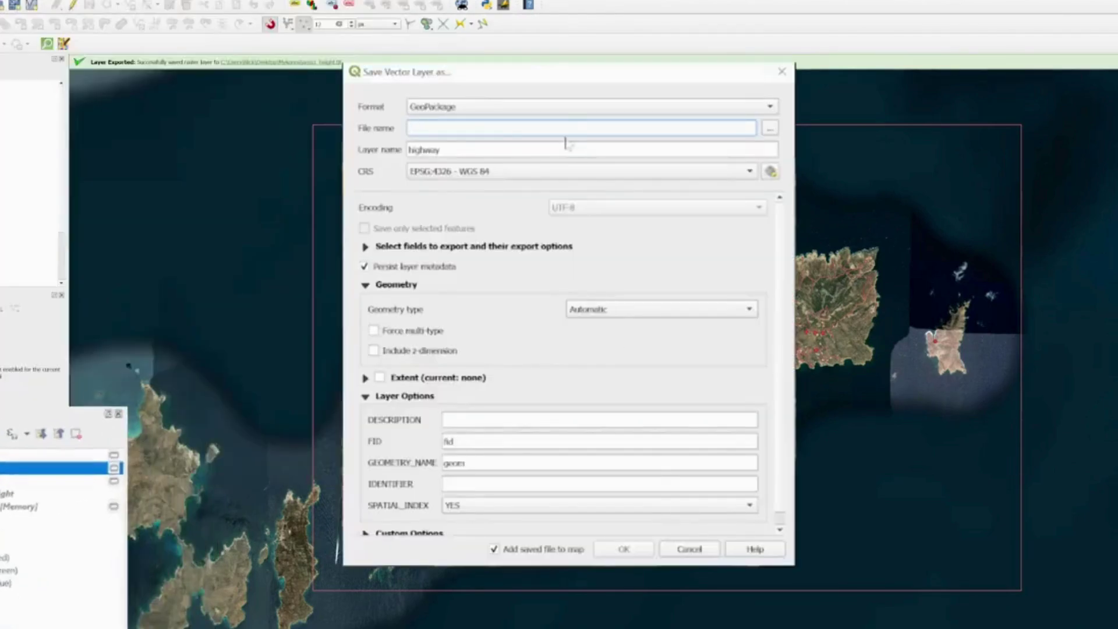
{"action": "left_click", "coordinate": [606, 108]}
{"action": "left_click", "coordinate": [445, 123]}
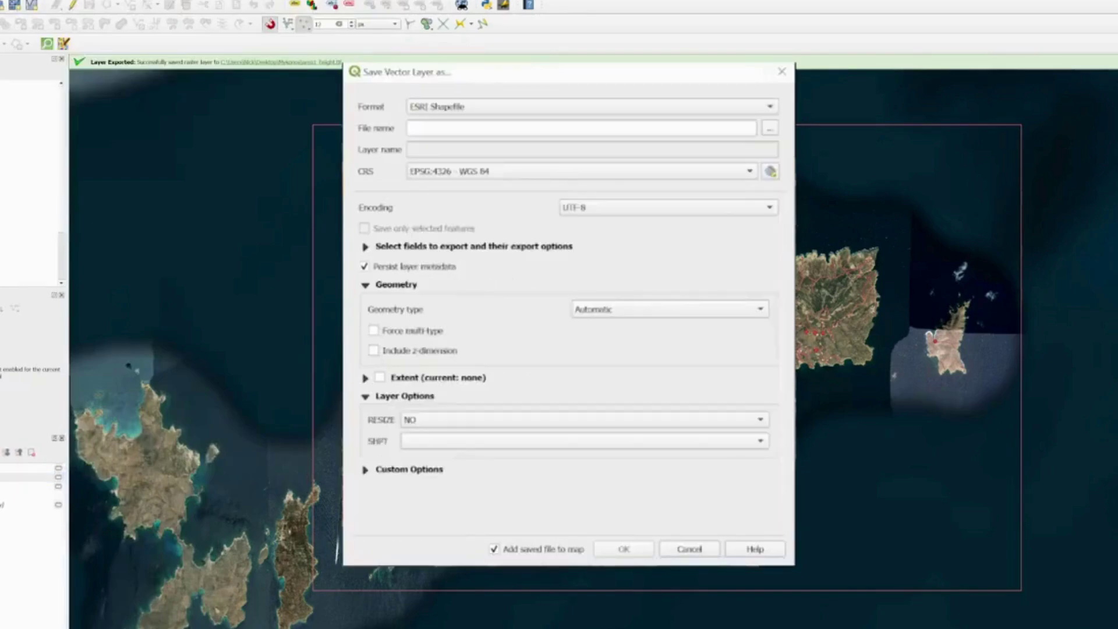
Export the layer as area1_highways.shp in the Mykonos folder, using the project CRS USER:100000 - Mykonos
{"action": "left_click", "coordinate": [769, 129]}
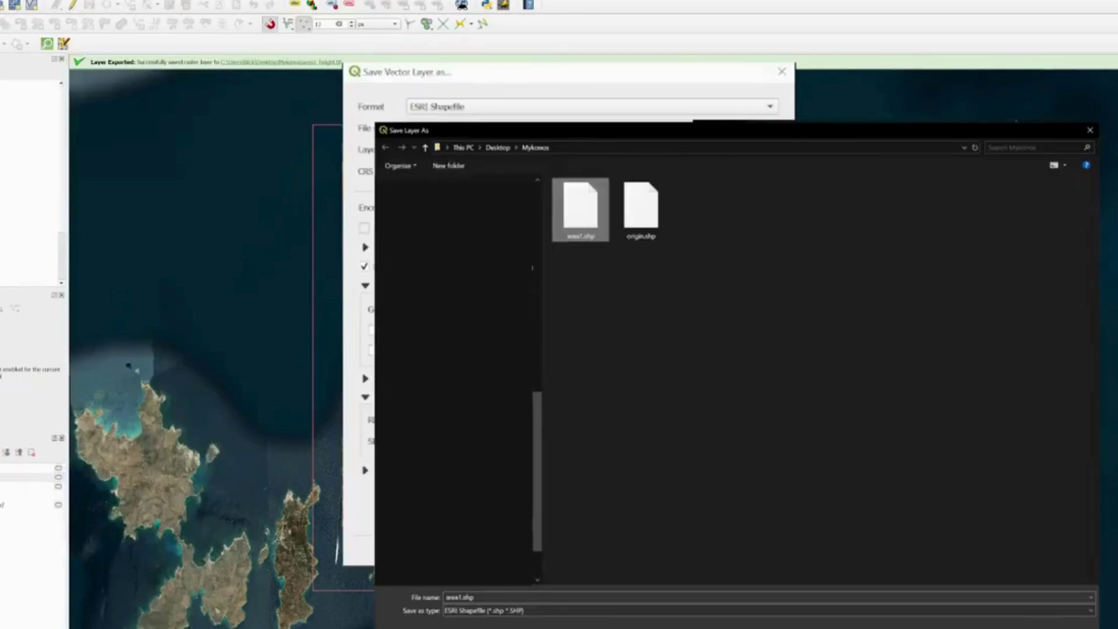
{"action": "left_click", "coordinate": [465, 597]}
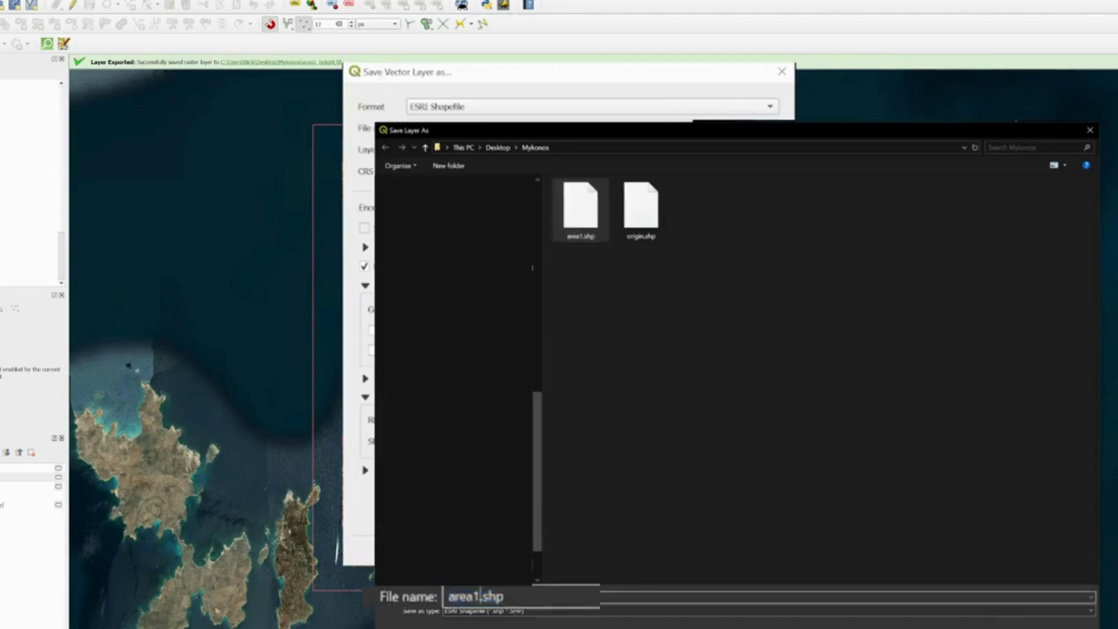
{"action": "type", "text": "_highways"}
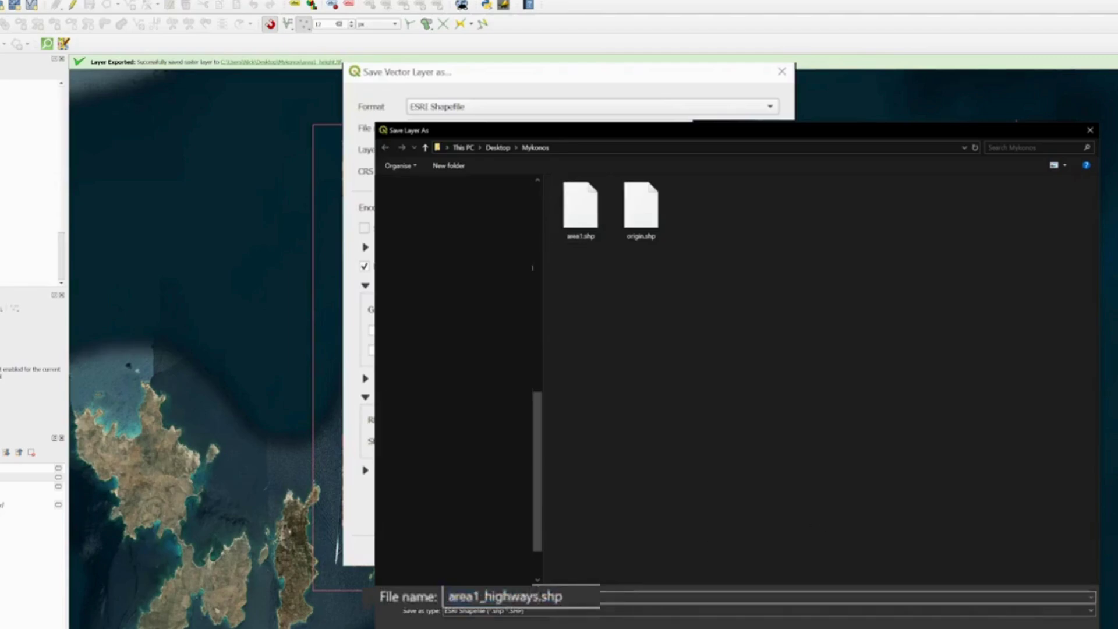
{"action": "key", "text": "Return"}
{"action": "left_click", "coordinate": [492, 171]}
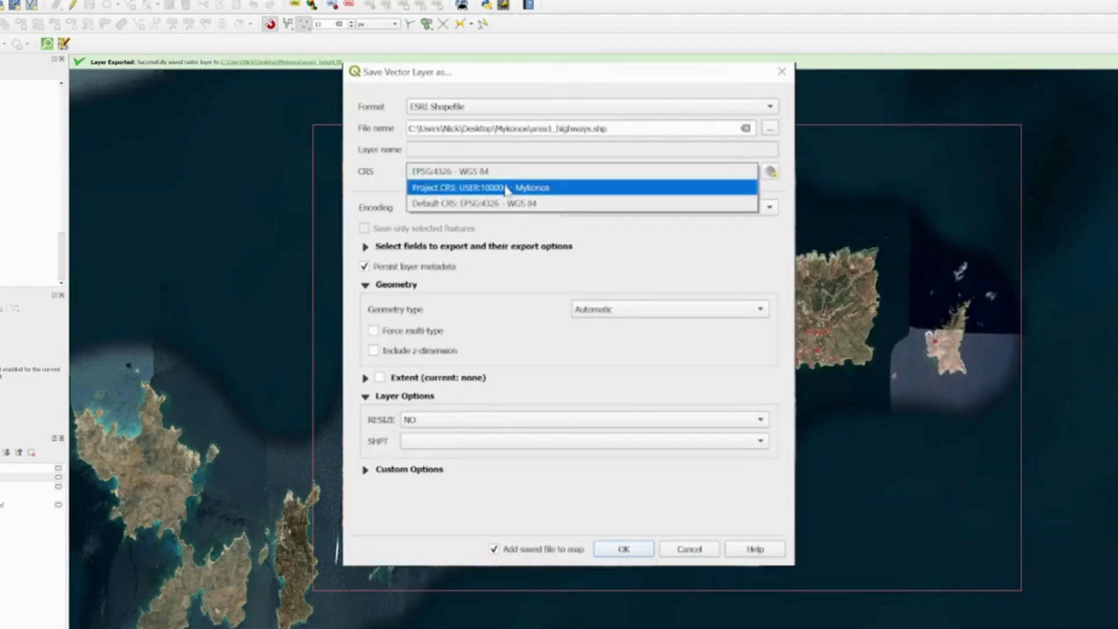
{"action": "left_click", "coordinate": [505, 188]}
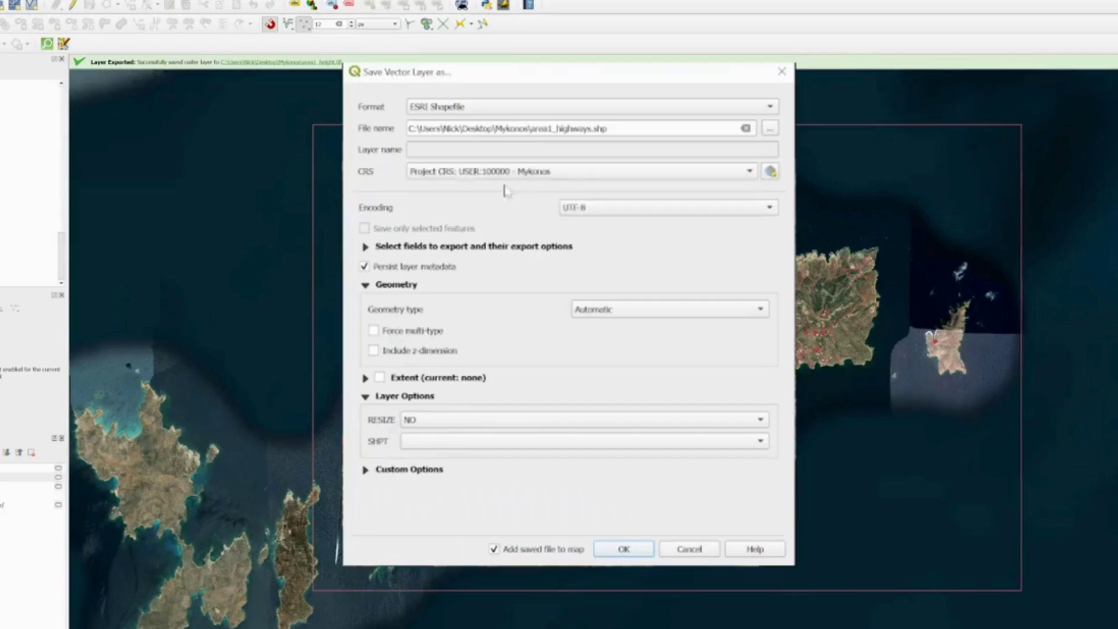
{"action": "left_click", "coordinate": [624, 549]}
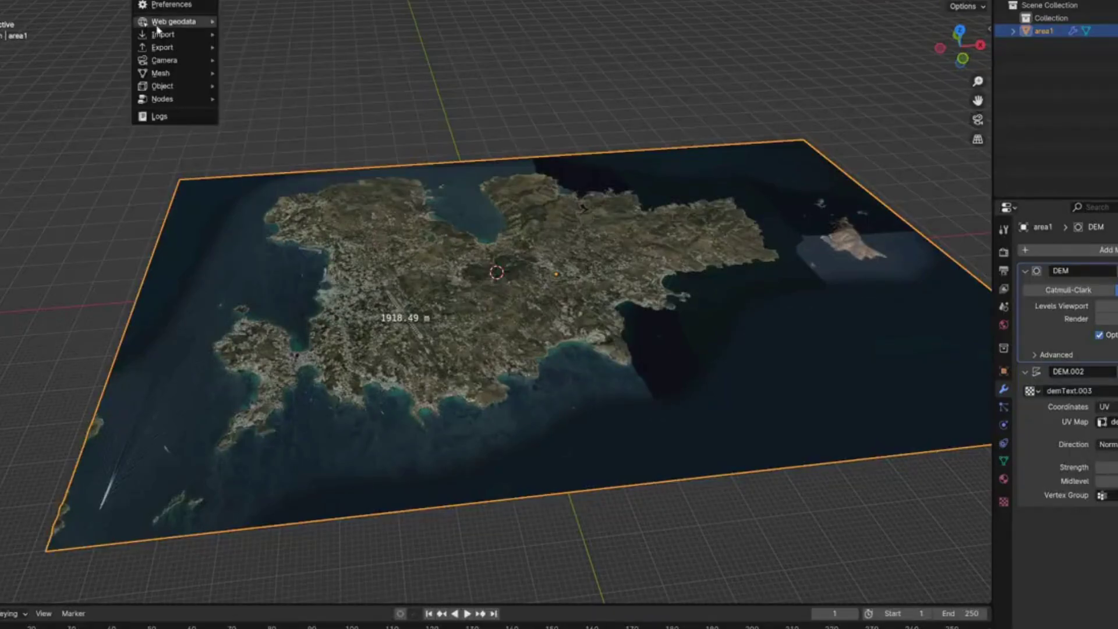
Switch to Blender and import the area1_highways.shp shapefile with Geometry as the elevation source
{"action": "left_click", "coordinate": [169, 26]}
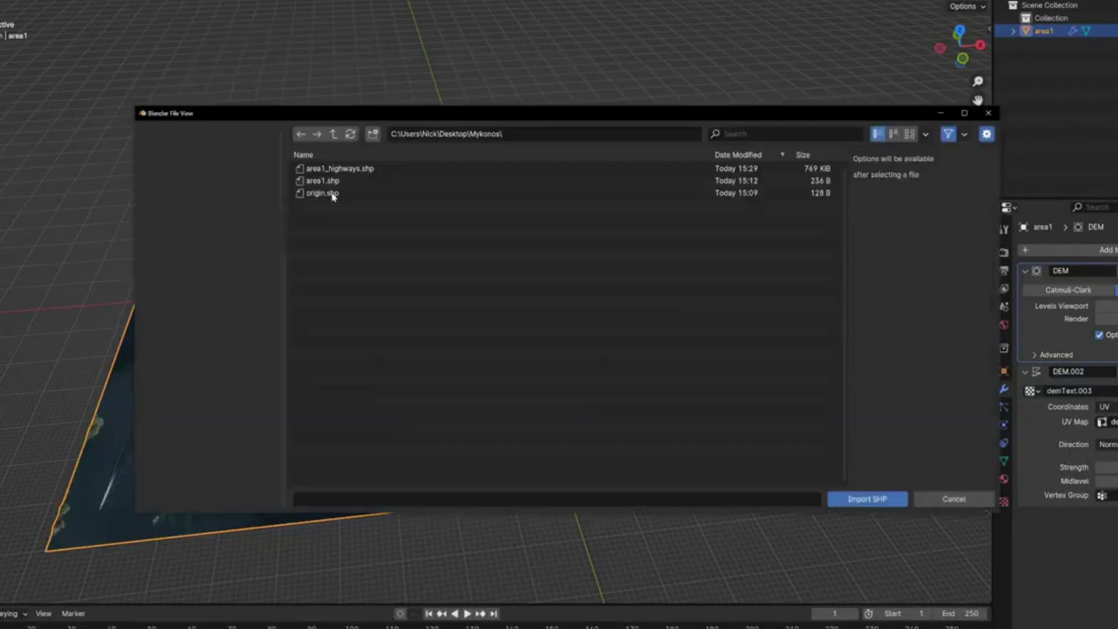
{"action": "left_click", "coordinate": [338, 169]}
{"action": "left_click", "coordinate": [867, 499]}
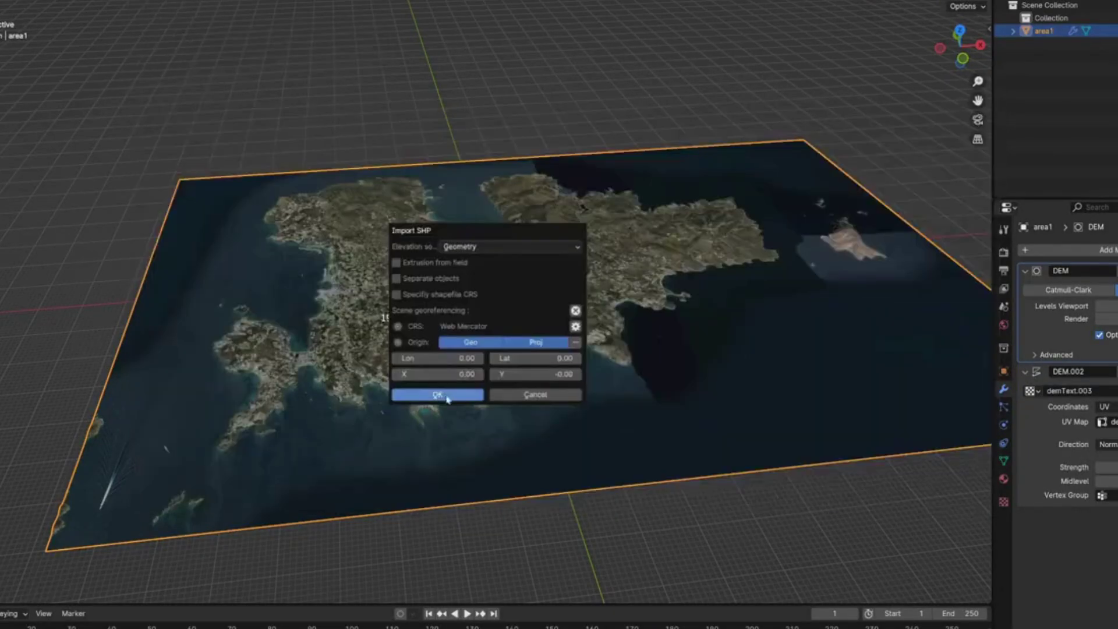
{"action": "left_click", "coordinate": [437, 395]}
Move the imported highways straight up so that they lie entirely above the terrain
{"action": "scroll", "coordinate": [402, 357], "scroll_direction": "up", "scroll_amount": 5}
{"action": "middle_click_drag", "start_coordinate": [401, 356], "coordinate": [277, 279]}
{"action": "key", "text": "shift+space"}
{"action": "key", "text": "g"}
{"action": "left_click_drag", "start_coordinate": [513, 248], "coordinate": [515, 195]}
{"action": "middle_click_drag", "start_coordinate": [523, 241], "coordinate": [522, 197]}
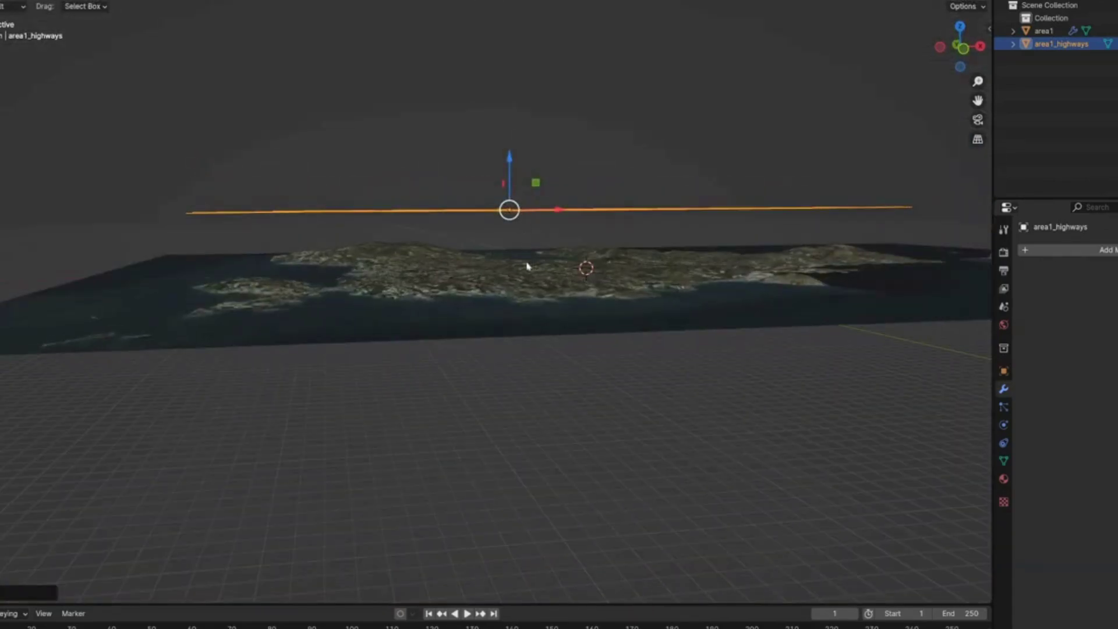
{"action": "middle_click_drag", "start_coordinate": [530, 290], "coordinate": [615, 312]}
Add a Shrinkwrap modifier to the highways using Project with Negative and Positive directions, targeting area1
{"action": "left_click", "coordinate": [1070, 252]}
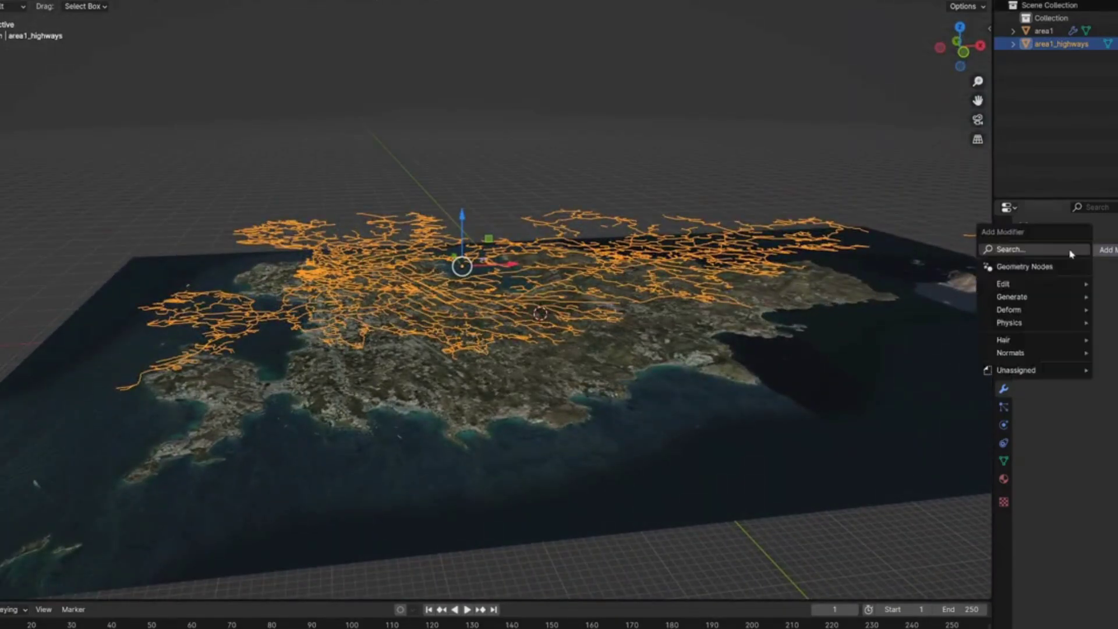
{"action": "type", "text": "shrink"}
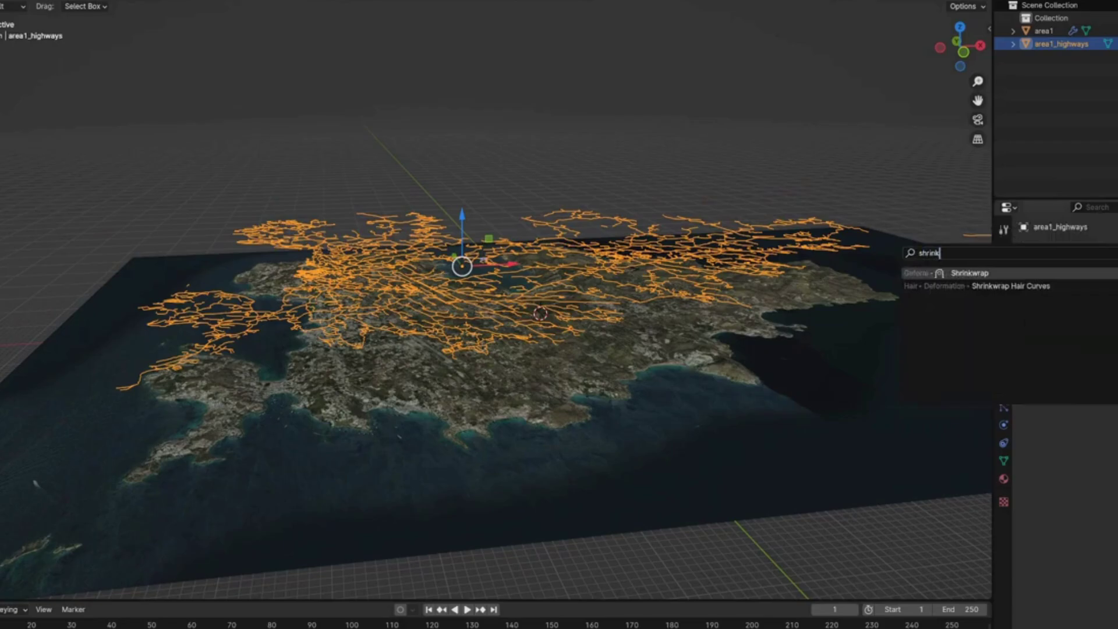
{"action": "key", "text": "Return"}
{"action": "left_click", "coordinate": [1106, 290]}
{"action": "left_click", "coordinate": [1106, 320]}
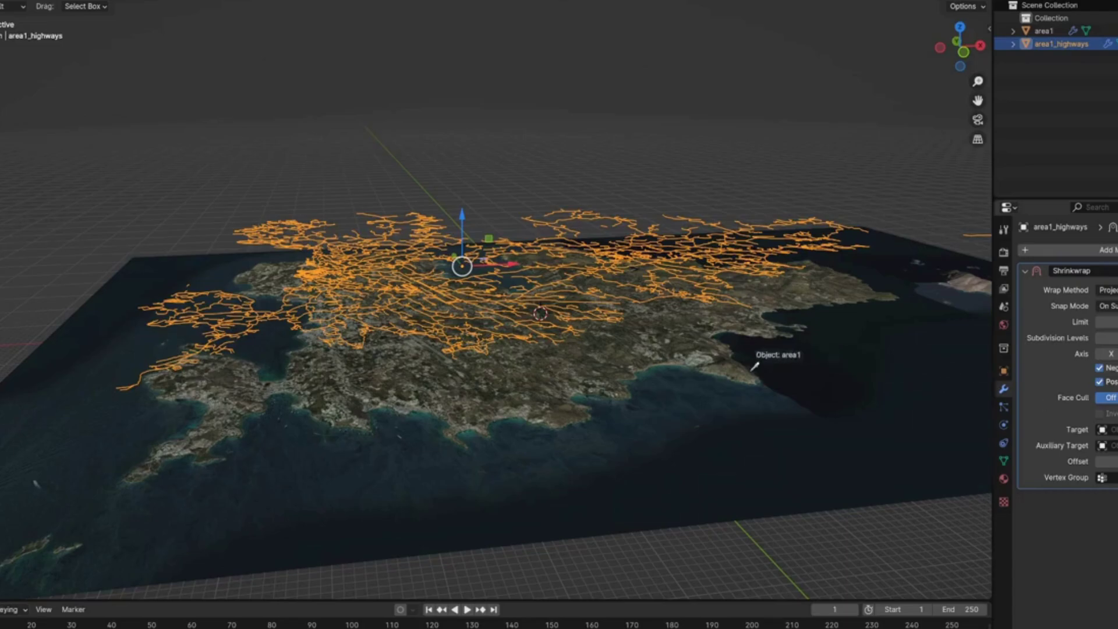
{"action": "left_click", "coordinate": [739, 368]}
Enlarge the timeline area, turn it into a Geometry Node Editor and create a new node tree for the highways
{"action": "scroll", "coordinate": [576, 351], "scroll_direction": "up", "scroll_amount": 3}
{"action": "mouse_move", "coordinate": [575, 352]}
{"action": "middle_mouse_down"}
{"action": "mouse_move", "coordinate": [571, 467]}
{"action": "mouse_move", "coordinate": [575, 337]}
{"action": "middle_mouse_up"}
{"action": "scroll", "coordinate": [506, 419], "scroll_direction": "up", "scroll_amount": 6}
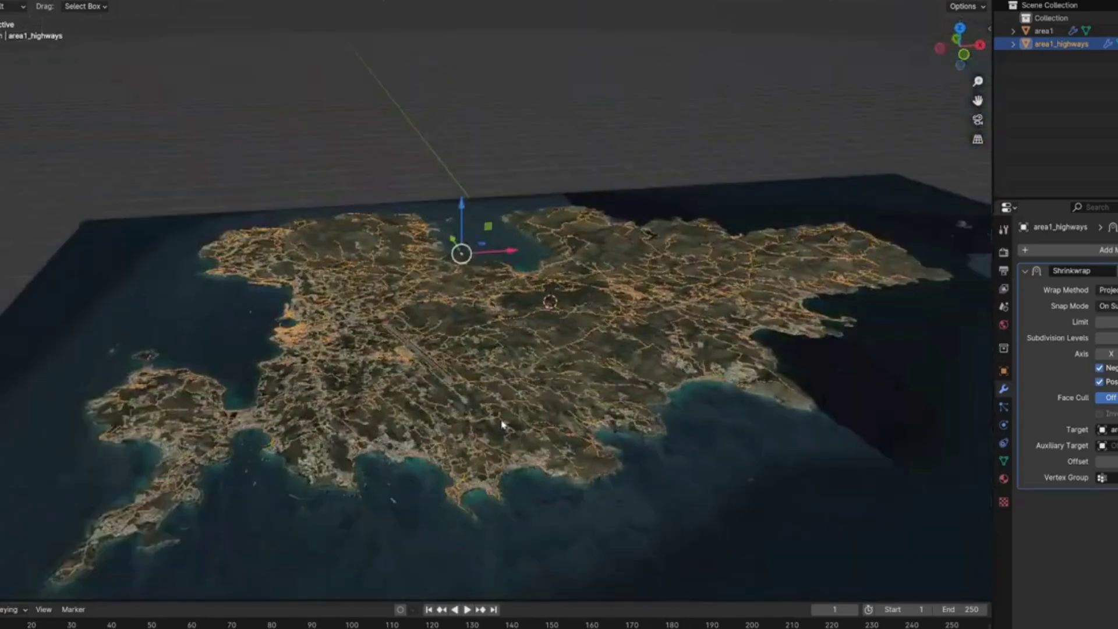
{"action": "scroll", "coordinate": [506, 419], "scroll_direction": "down", "scroll_amount": 1}
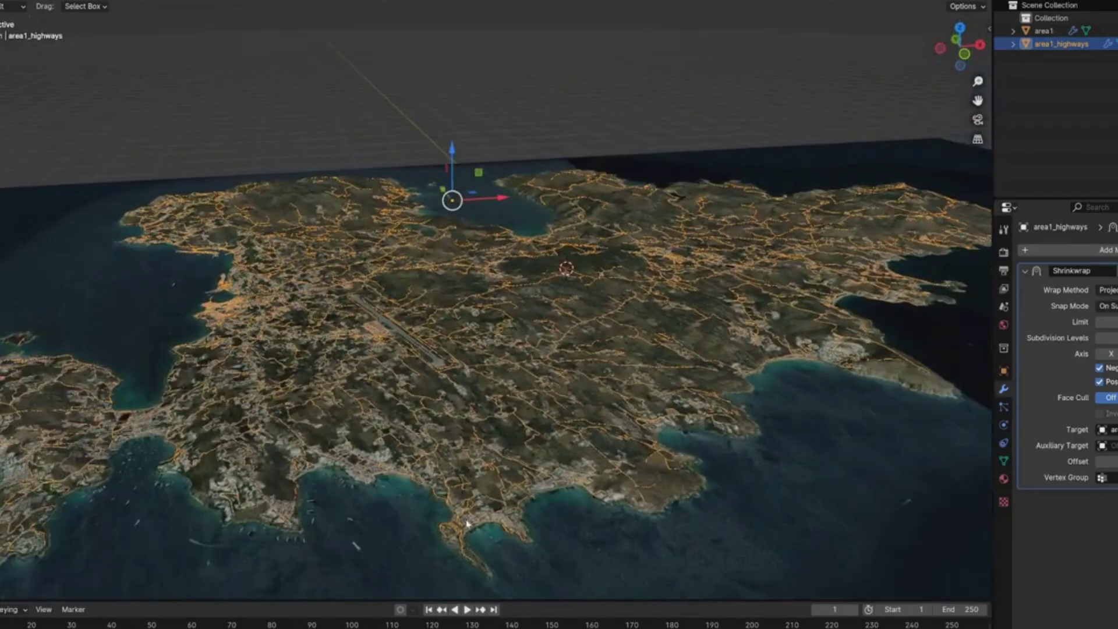
{"action": "left_click_drag", "start_coordinate": [380, 600], "coordinate": [419, 382]}
{"action": "left_click", "coordinate": [1, 392]}
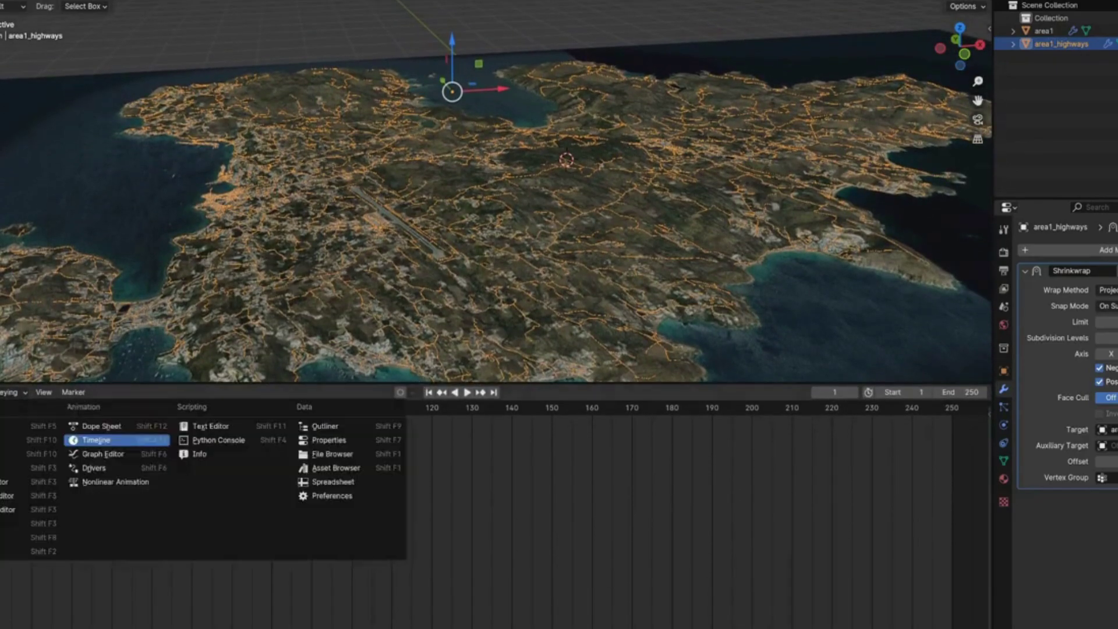
{"action": "left_click", "coordinate": [12, 510]}
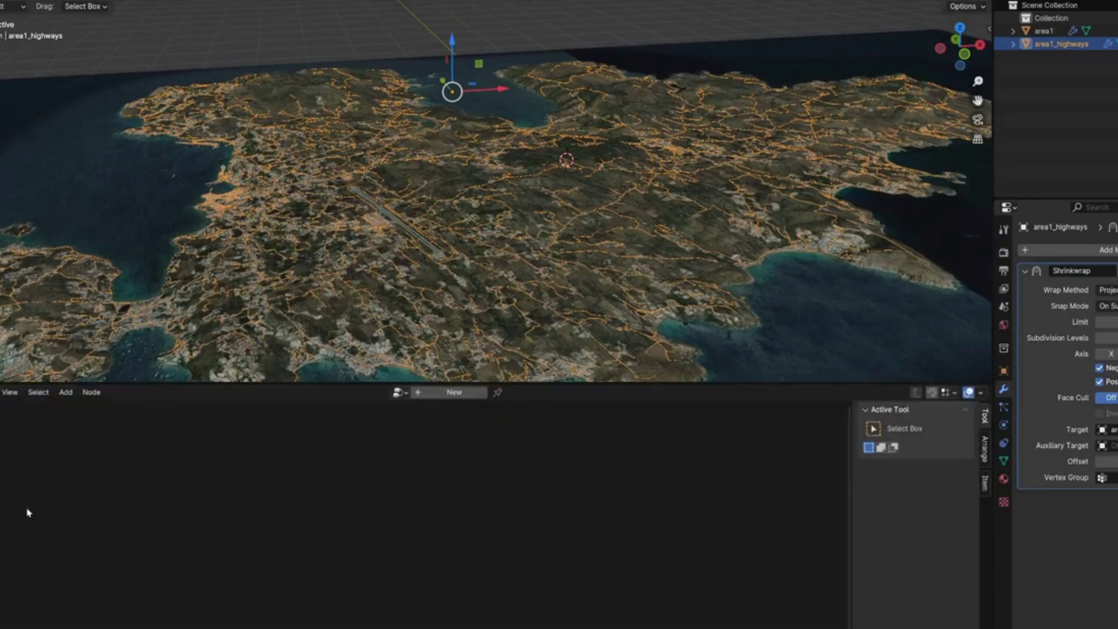
{"action": "left_click", "coordinate": [454, 392]}
{"action": "scroll", "coordinate": [482, 466], "scroll_direction": "up", "scroll_amount": 6}
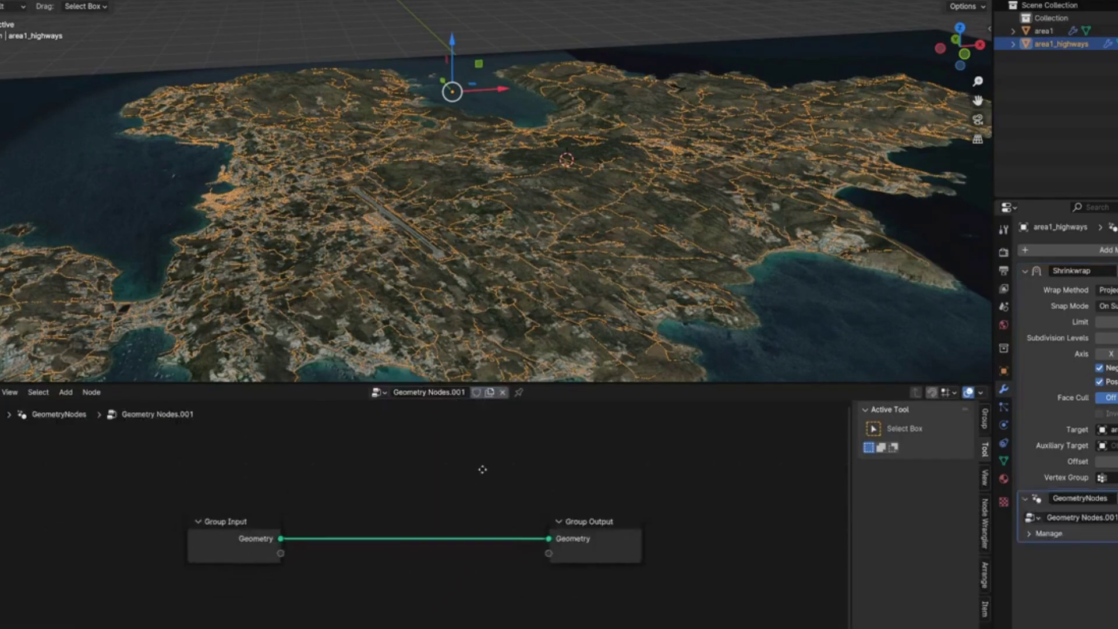
Chain a Mesh to Curve and a Curve to Mesh node between the group input and the group output
{"action": "left_click_drag", "start_coordinate": [115, 594], "coordinate": [197, 501]}
{"action": "type", "text": "mesh to c"}
{"action": "key", "text": "Return"}
{"action": "left_click_drag", "start_coordinate": [291, 498], "coordinate": [345, 500]}
{"action": "type", "text": "curve to me"}
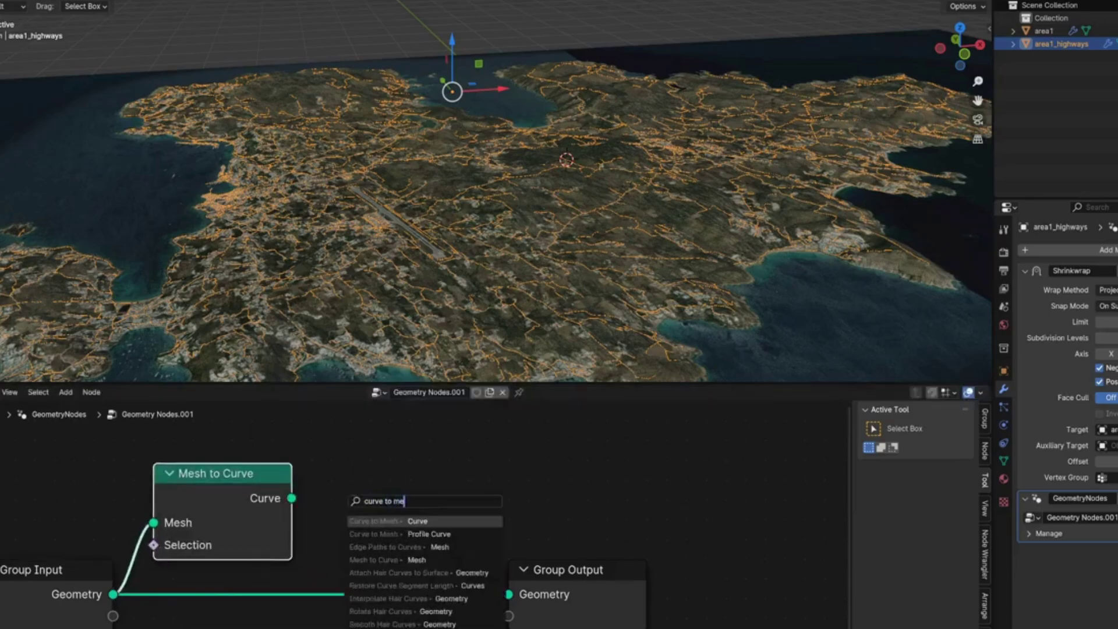
{"action": "key", "text": "Return"}
{"action": "left_click", "coordinate": [345, 501]}
{"action": "left_click_drag", "start_coordinate": [482, 513], "coordinate": [509, 594]}
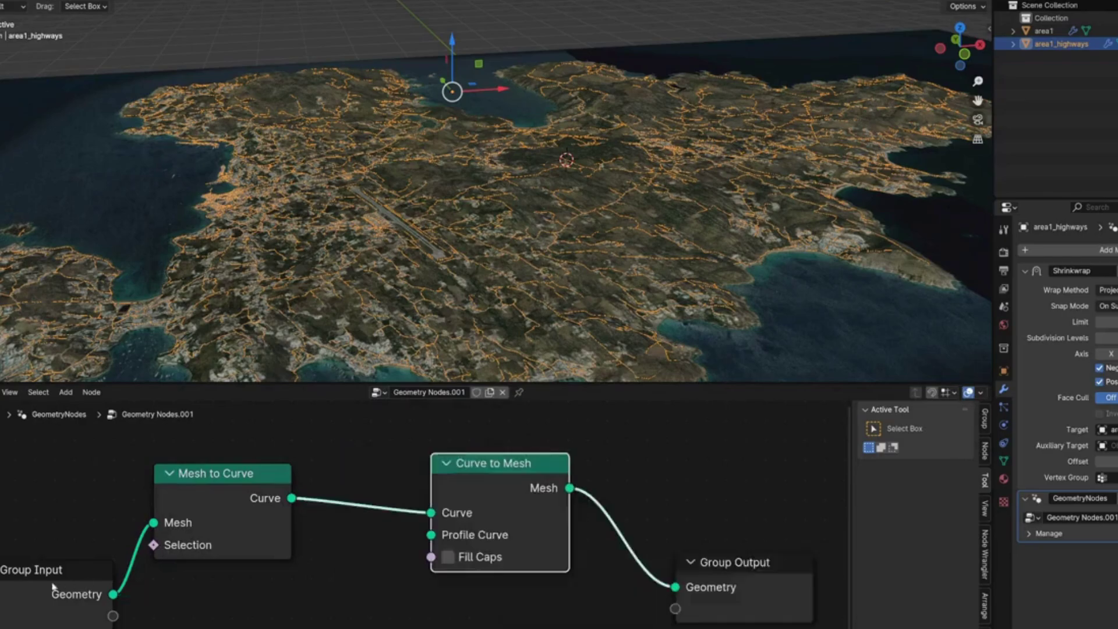
Arrange the nodes and connect a Quadrilateral curve to the Profile Curve of Curve to Mesh
{"action": "left_click_drag", "start_coordinate": [52, 584], "coordinate": [16, 588]}
{"action": "left_click_drag", "start_coordinate": [209, 500], "coordinate": [255, 493]}
{"action": "left_click_drag", "start_coordinate": [431, 534], "coordinate": [347, 585]}
{"action": "type", "text": "qua"}
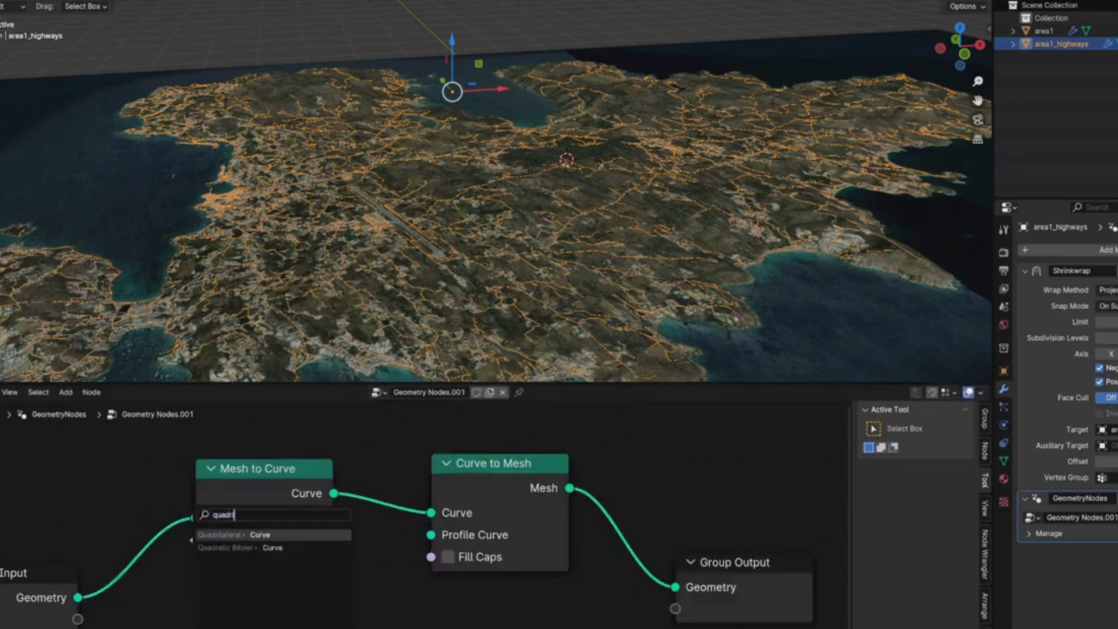
{"action": "type", "text": "dr"}
{"action": "key", "text": "Return"}
{"action": "scroll", "coordinate": [249, 293], "scroll_direction": "up", "scroll_amount": 10}
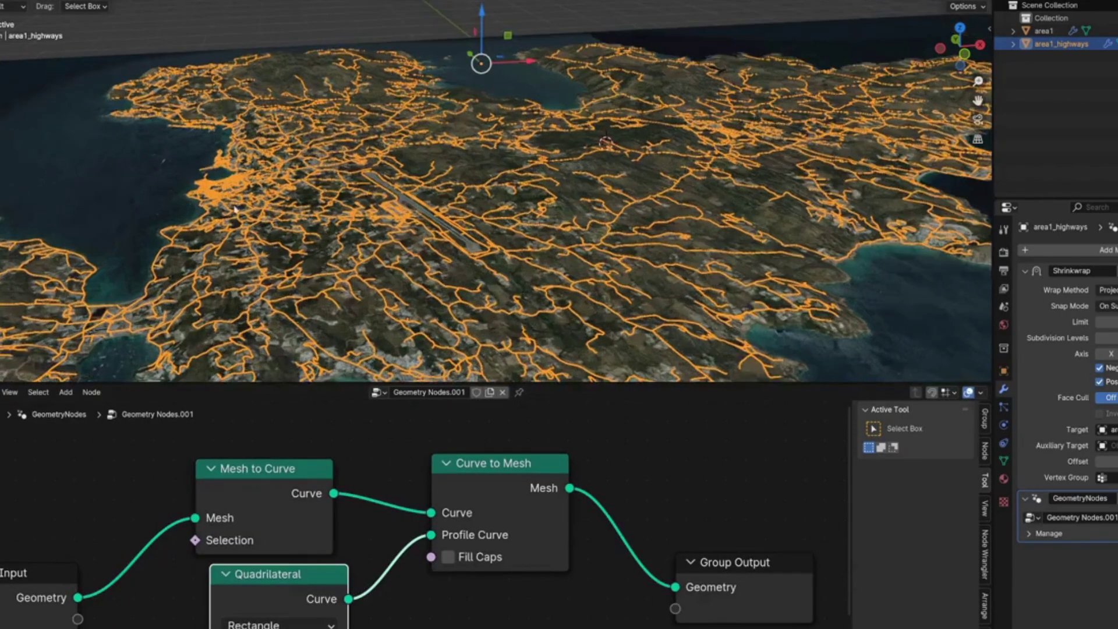
Set the Quadrilateral road profile to 5 m wide and 1 m high
{"action": "scroll", "coordinate": [326, 236], "scroll_direction": "up", "scroll_amount": 5}
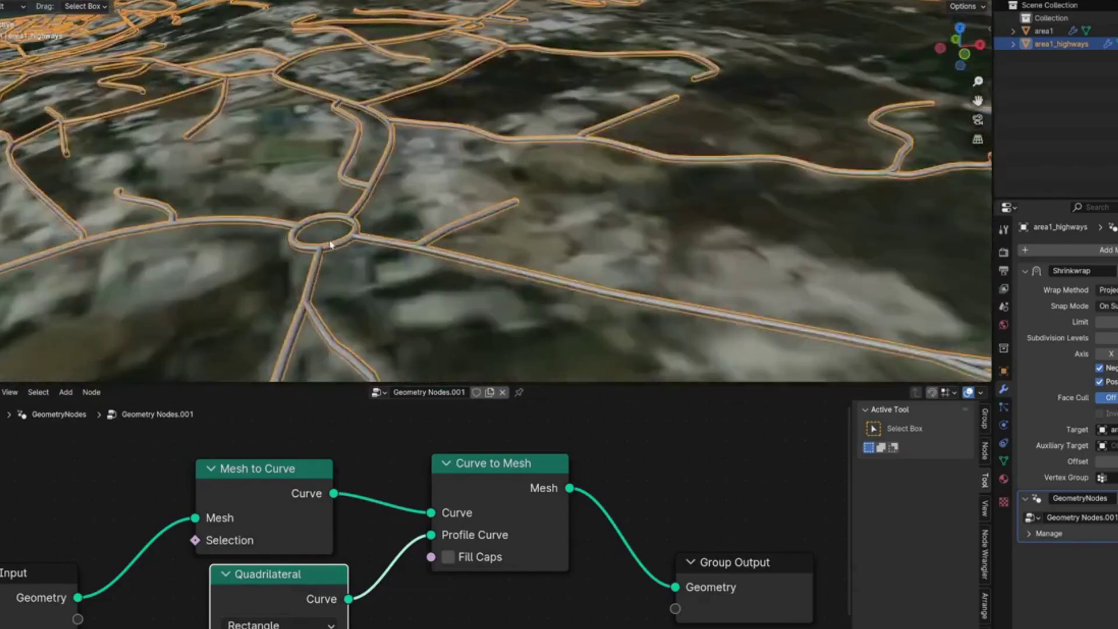
{"action": "key", "text": "Home"}
{"action": "double_click", "coordinate": [349, 577]}
{"action": "type", "text": "5"}
{"action": "key", "text": "Return"}
{"action": "double_click", "coordinate": [347, 596]}
{"action": "type", "text": "1"}
{"action": "key", "text": "Return"}
Insert a Set Shade Smooth node between Curve to Mesh and the group output, with Shade Smooth turned off
{"action": "middle_click_drag", "start_coordinate": [609, 468], "coordinate": [504, 502]}
{"action": "left_click_drag", "start_coordinate": [635, 540], "coordinate": [740, 543]}
{"action": "key", "text": "shift+a"}
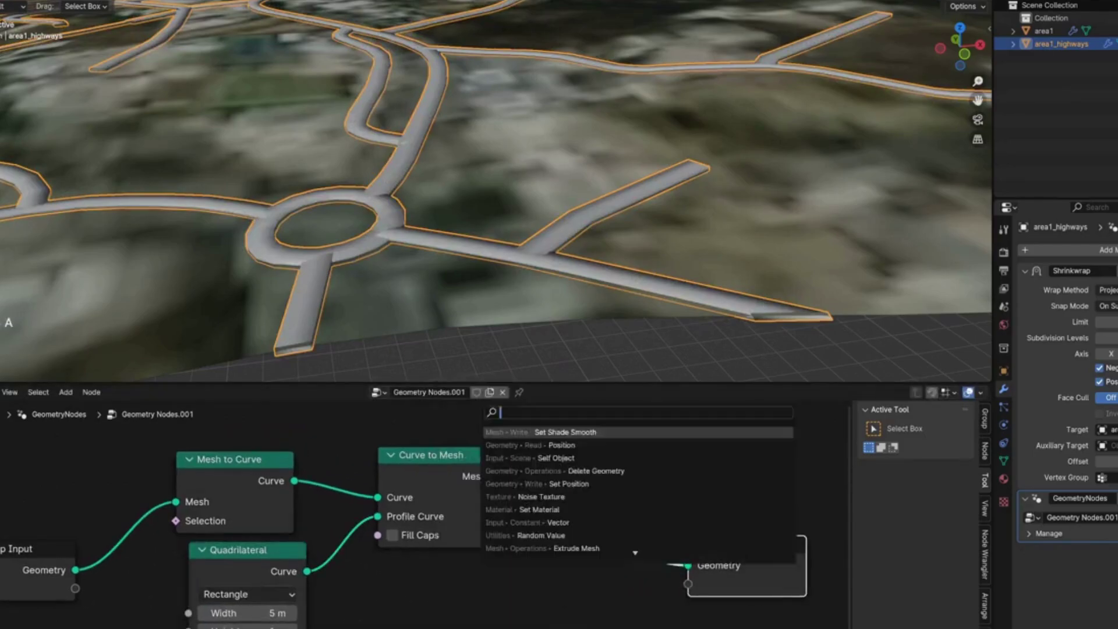
{"action": "type", "text": "set shade"}
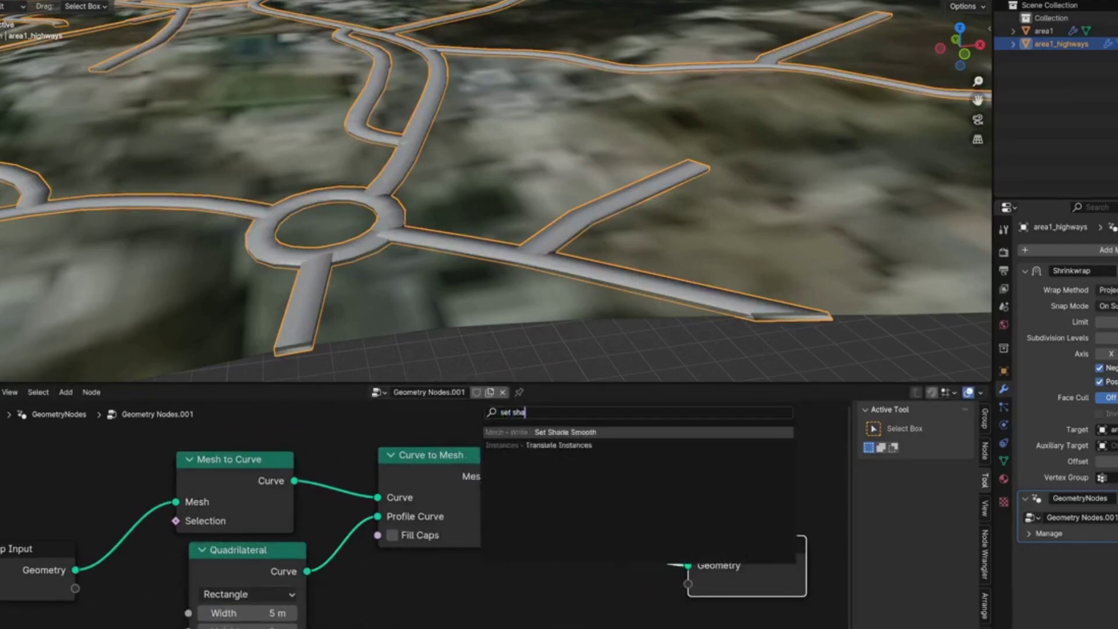
{"action": "key", "text": "Return"}
{"action": "left_click", "coordinate": [562, 447]}
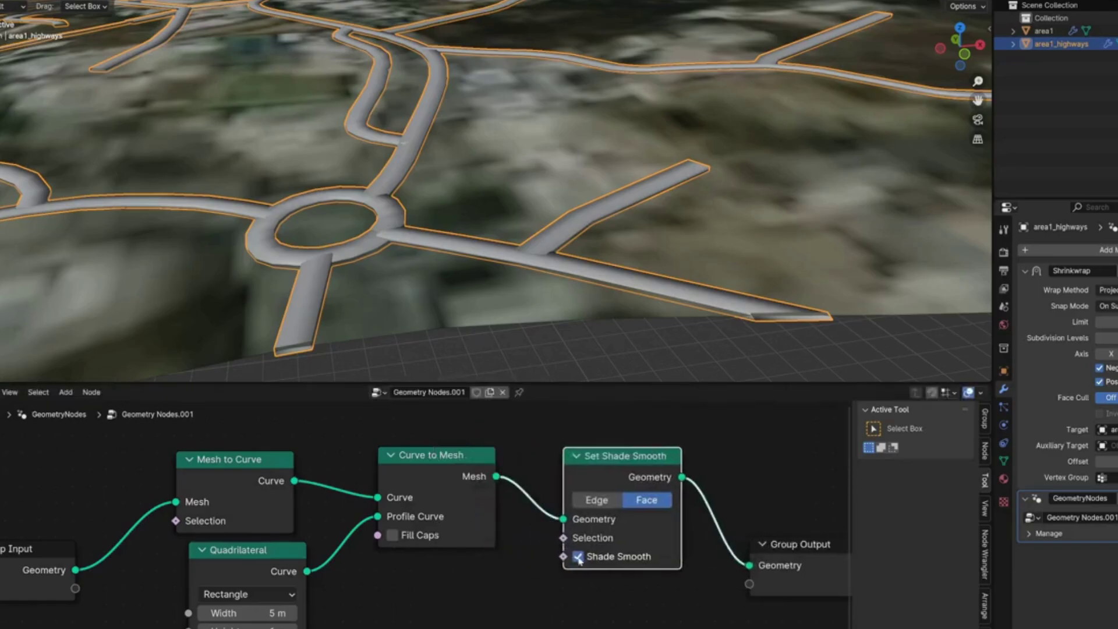
{"action": "left_click", "coordinate": [578, 558]}
Deselect the highways and examine the road meshes against the terrain imagery, close up and across the whole island
{"action": "scroll", "coordinate": [432, 216], "scroll_direction": "down", "scroll_amount": 8}
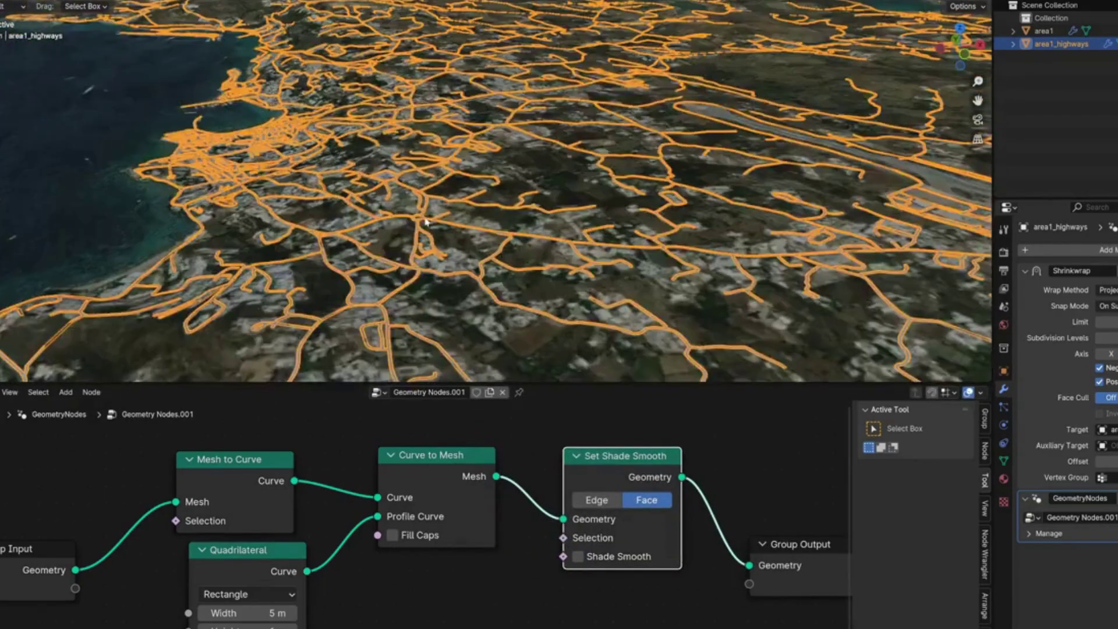
{"action": "key", "text": "alt+a"}
{"action": "middle_click_drag", "start_coordinate": [454, 206], "coordinate": [363, 273]}
{"action": "left_click", "coordinate": [451, 208]}
{"action": "scroll", "coordinate": [454, 207], "scroll_direction": "down", "scroll_amount": 6}
{"action": "middle_click_drag", "start_coordinate": [372, 266], "coordinate": [456, 219]}
{"action": "key", "text": "alt+a"}
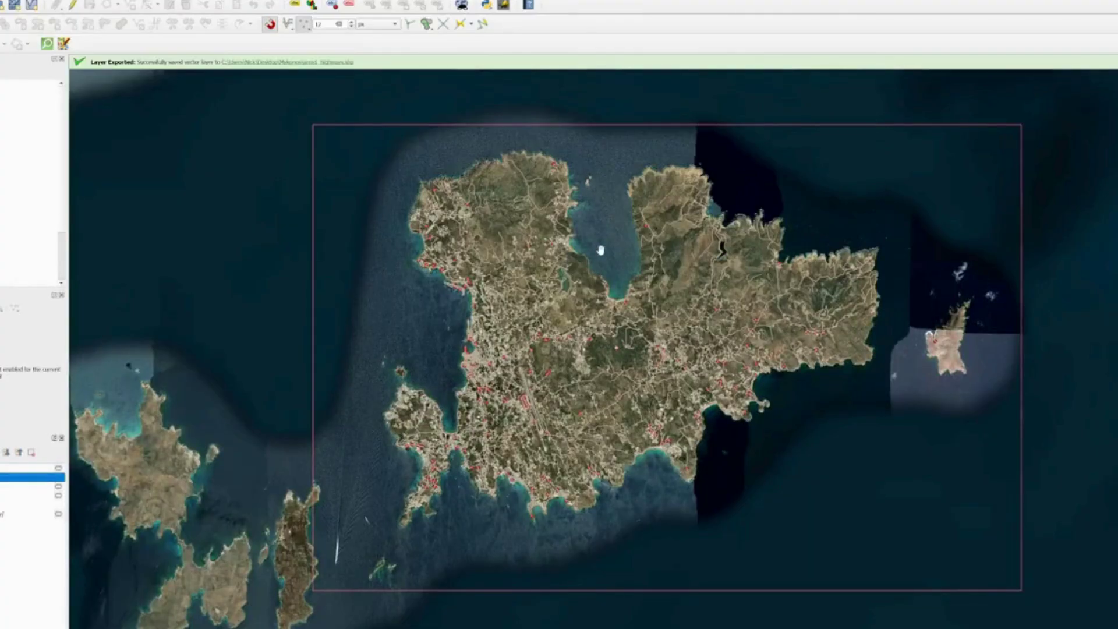
Switch to QGIS and run a QuickOSM query for the key building, limited to the layer extent of area1
{"action": "left_click", "coordinate": [47, 44]}
{"action": "type", "text": "b"}
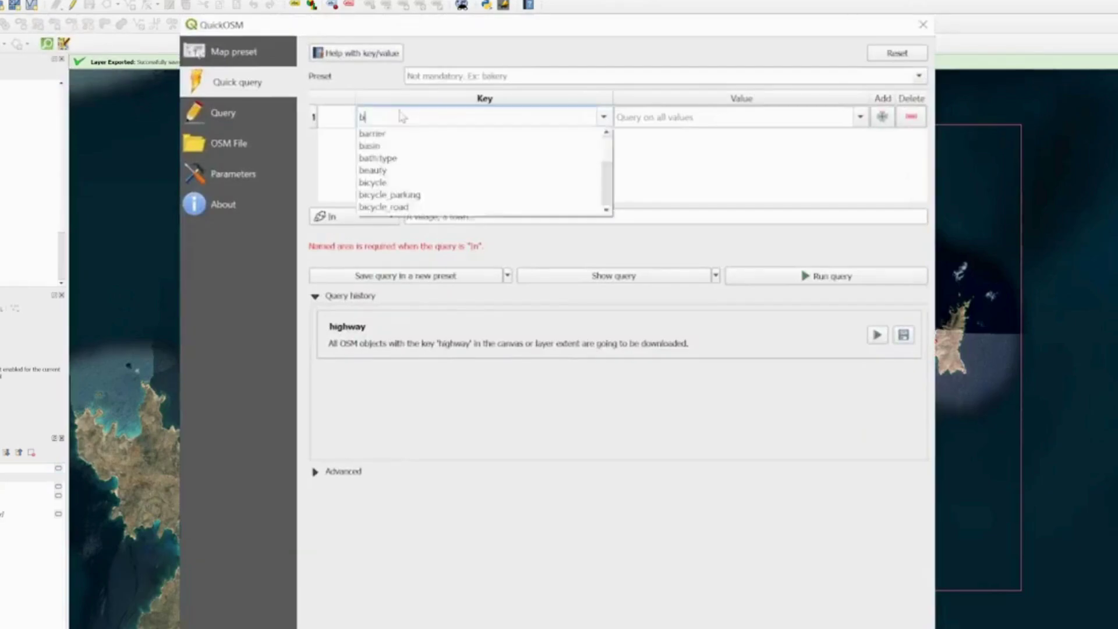
{"action": "type", "text": "uilding"}
{"action": "left_click", "coordinate": [388, 217]}
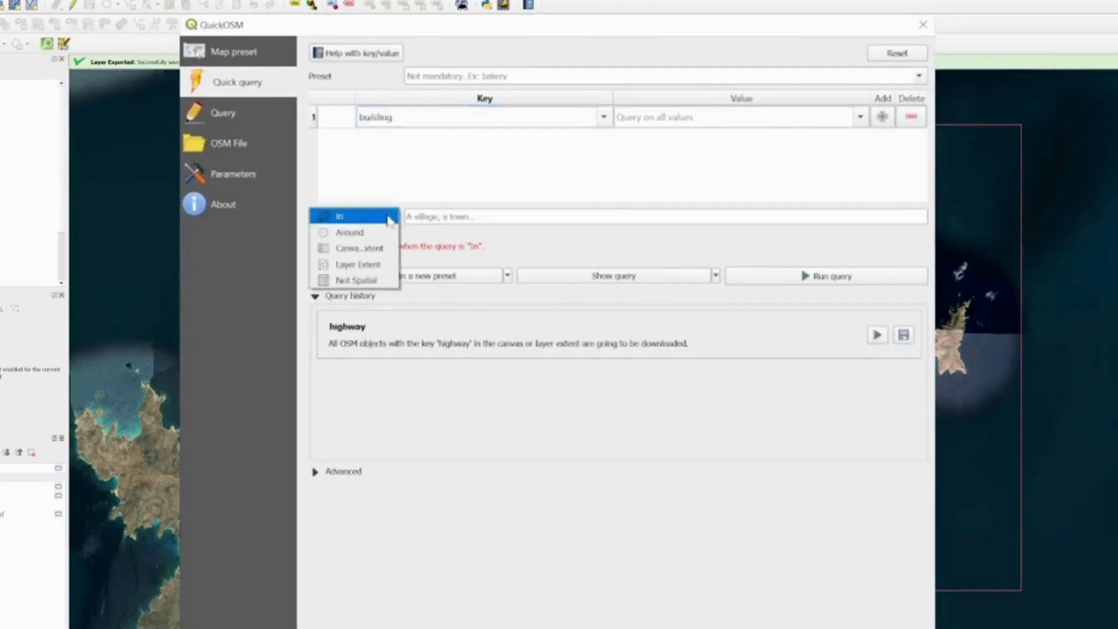
{"action": "left_click", "coordinate": [379, 264]}
{"action": "left_click", "coordinate": [433, 217]}
{"action": "left_click", "coordinate": [455, 225]}
{"action": "left_click", "coordinate": [835, 277]}
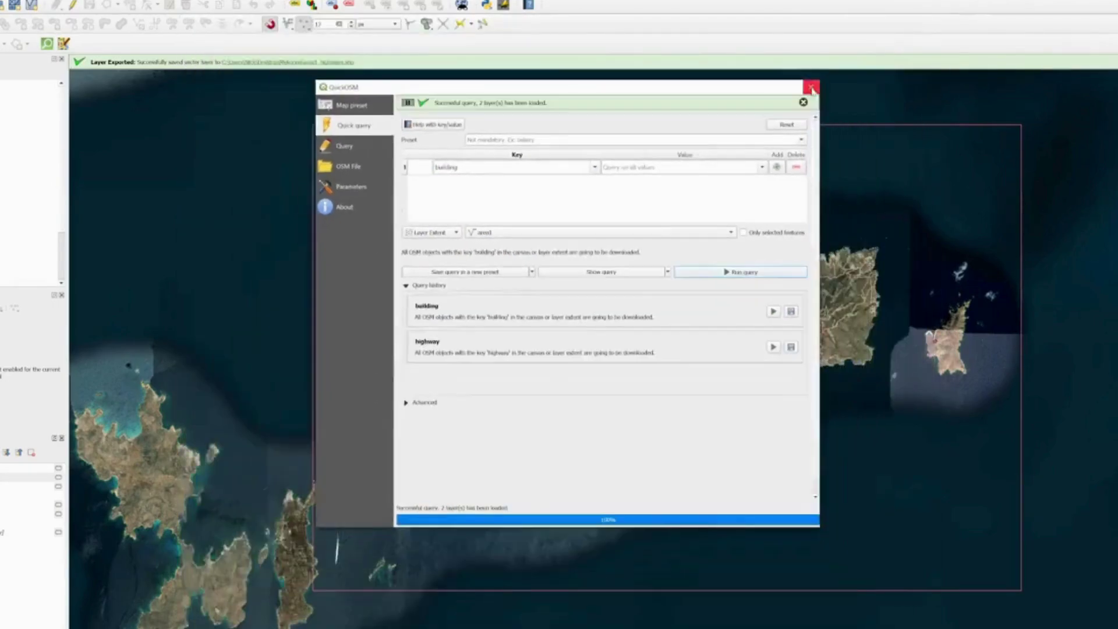
{"action": "left_click", "coordinate": [811, 88]}
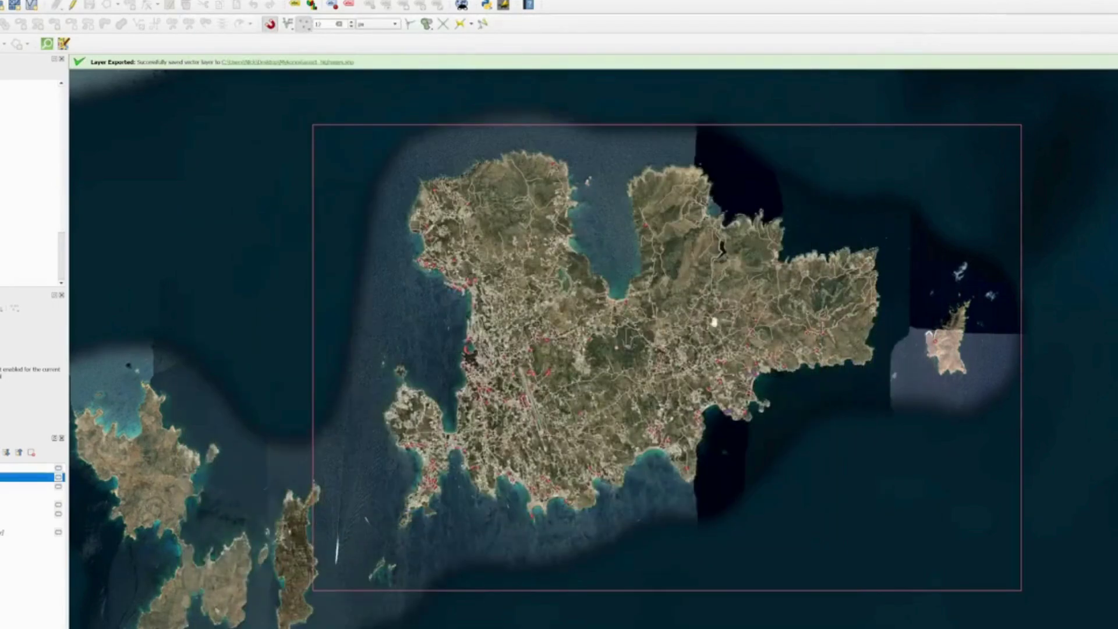
Examine the building footprints around the town and airport, toggling the building polygon layer's visibility to identify it
{"action": "scroll", "coordinate": [505, 350], "scroll_direction": "up", "scroll_amount": 3}
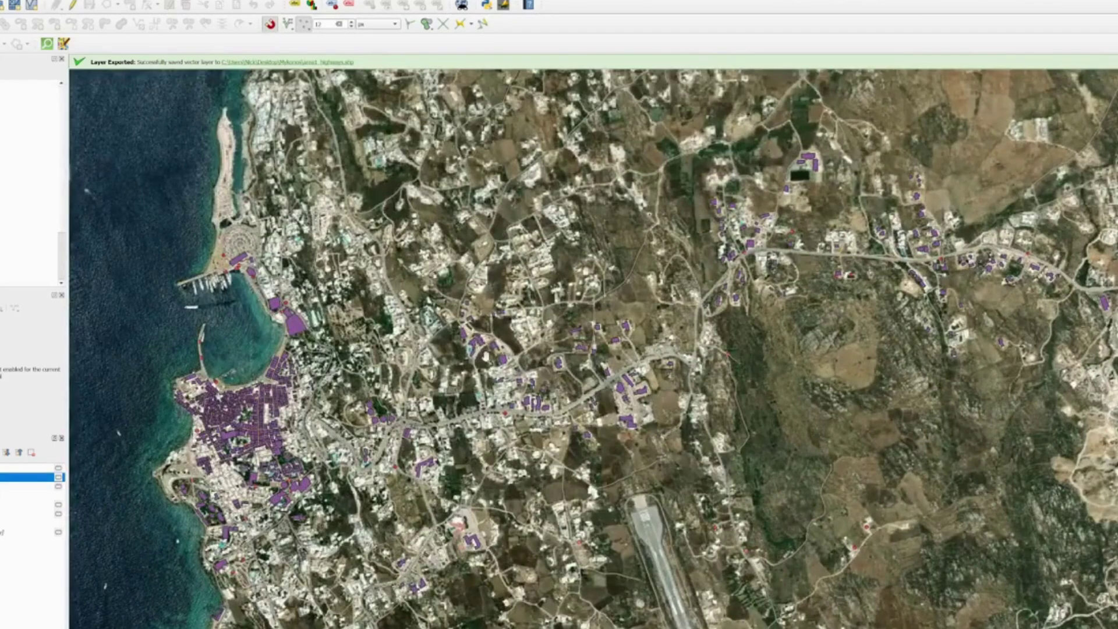
{"action": "scroll", "coordinate": [367, 350], "scroll_direction": "down", "scroll_amount": 5}
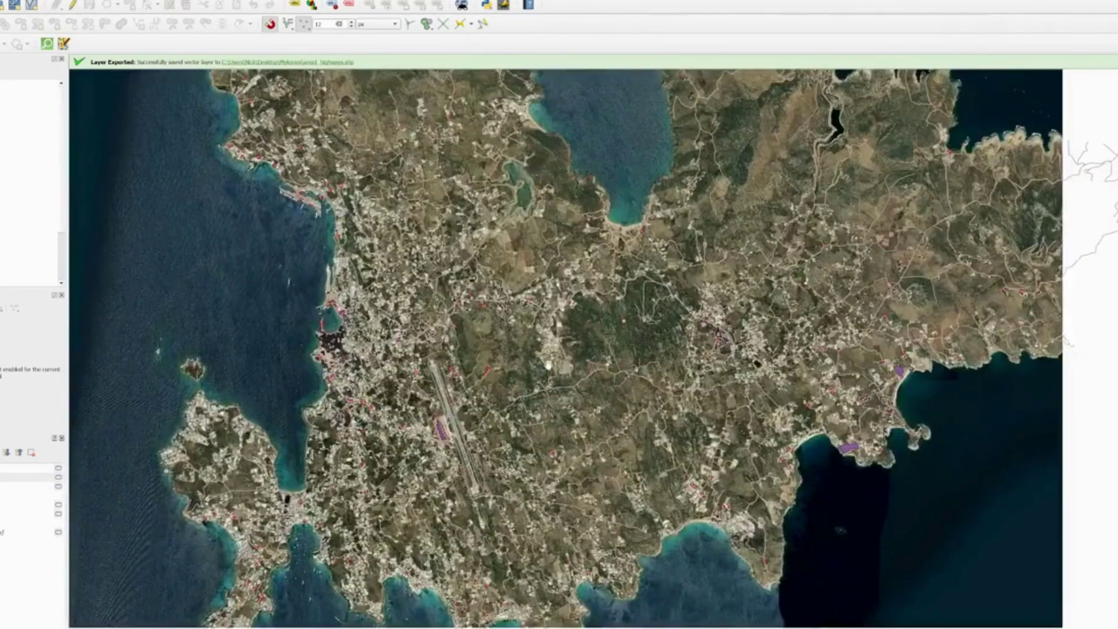
{"action": "scroll", "coordinate": [548, 367], "scroll_direction": "up", "scroll_amount": 1}
{"action": "scroll", "coordinate": [357, 400], "scroll_direction": "up", "scroll_amount": 3}
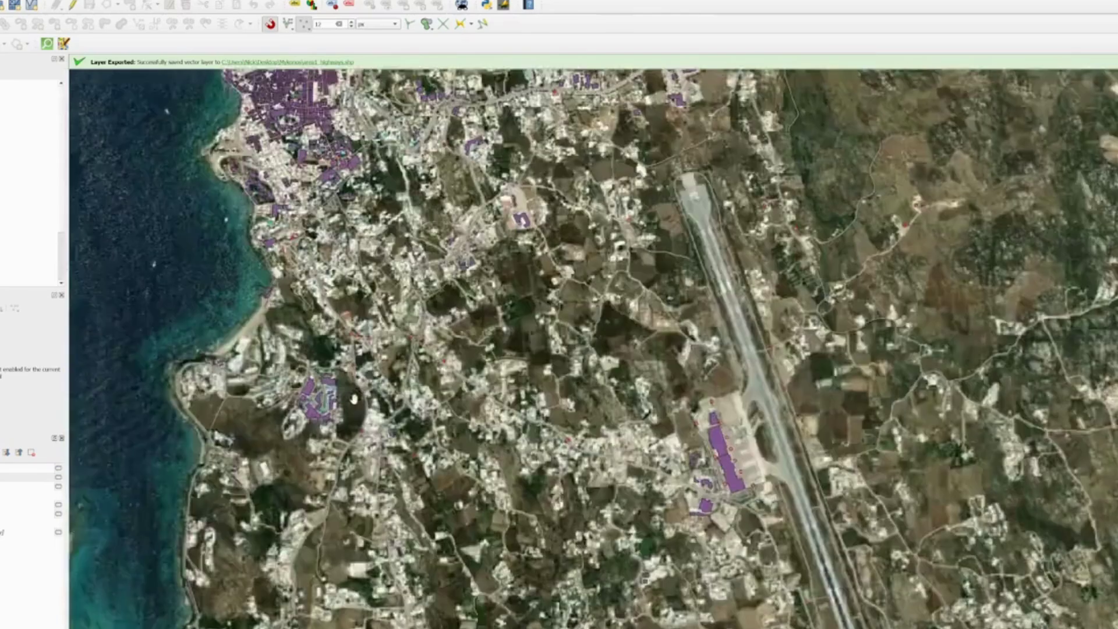
{"action": "left_click", "coordinate": [3, 468]}
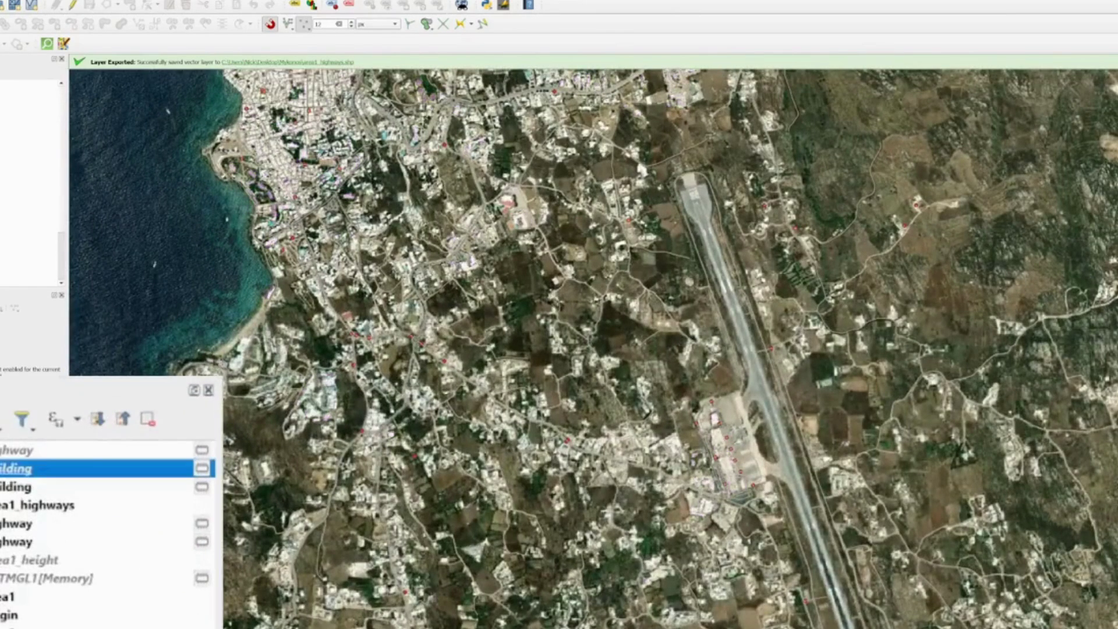
Export the building polygon layer as an ESRI Shapefile named area1_buildings.shp, using the project CRS USER:100000 - Mykonos
{"action": "right_click", "coordinate": [29, 478]}
{"action": "mouse_move", "coordinate": [226, 386]}
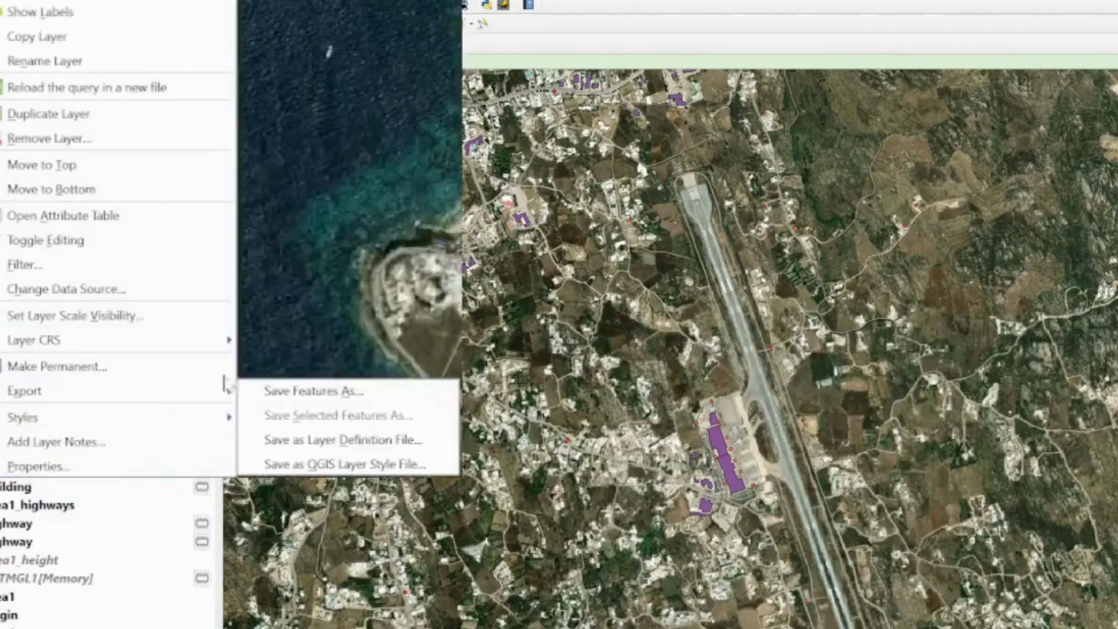
{"action": "left_click", "coordinate": [314, 391]}
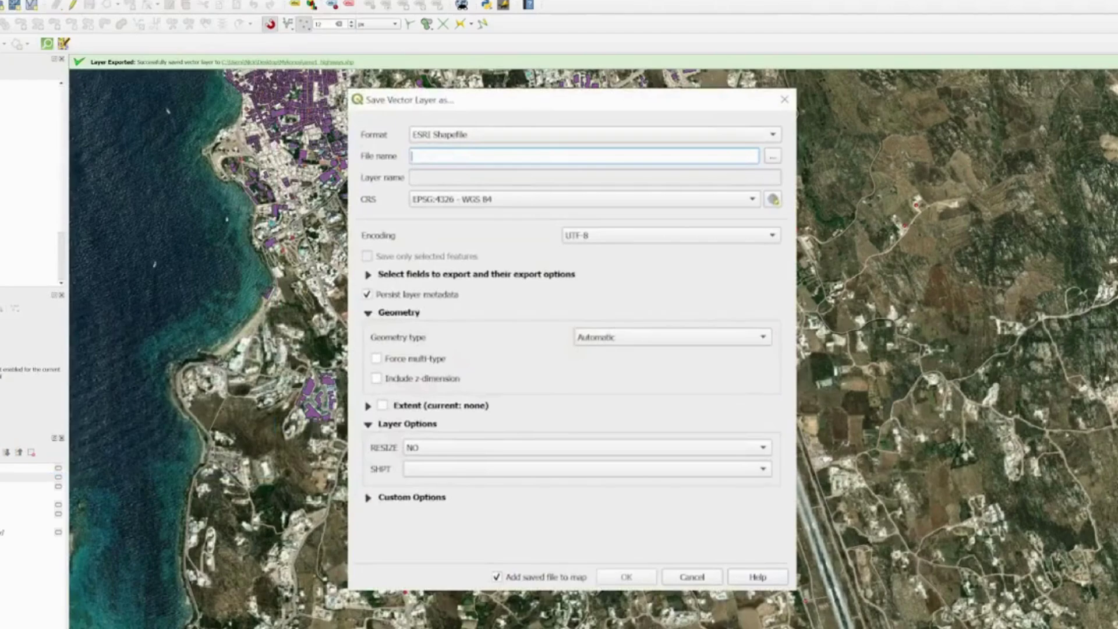
{"action": "left_click", "coordinate": [772, 156]}
{"action": "left_click", "coordinate": [608, 181]}
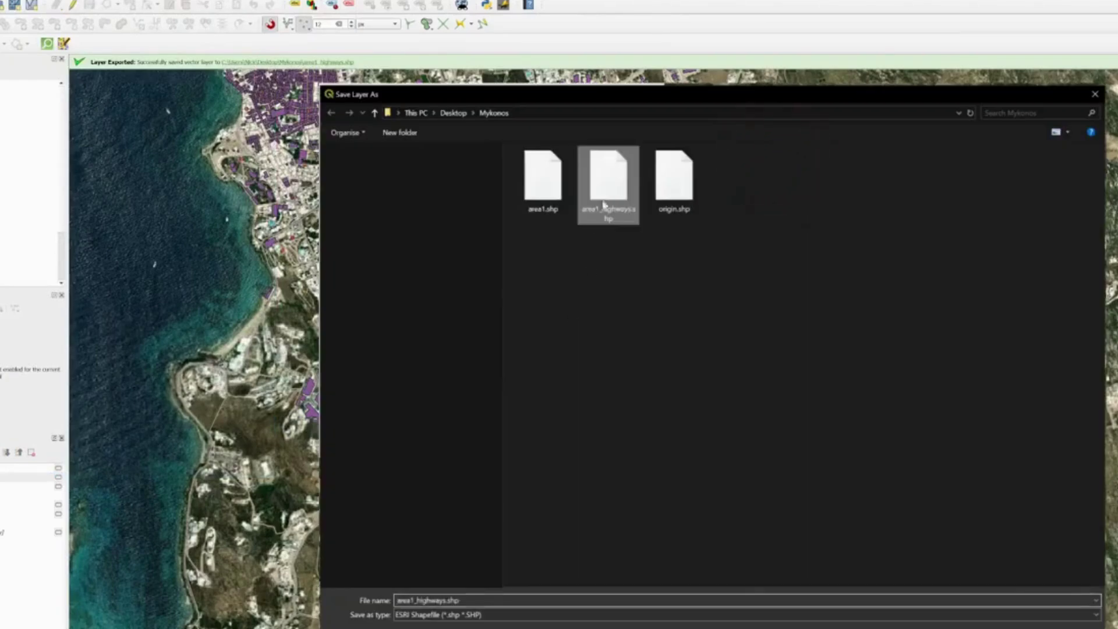
{"action": "double_click", "coordinate": [430, 600]}
{"action": "type", "text": "bu"}
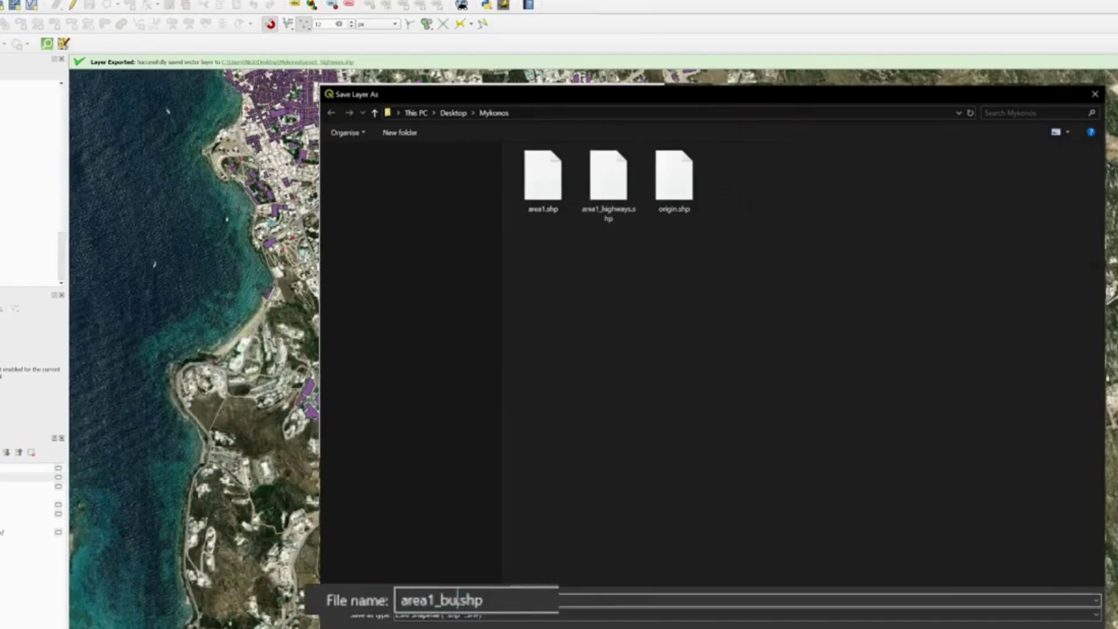
{"action": "type", "text": "ildings"}
{"action": "key", "text": "Return"}
{"action": "left_click", "coordinate": [501, 199]}
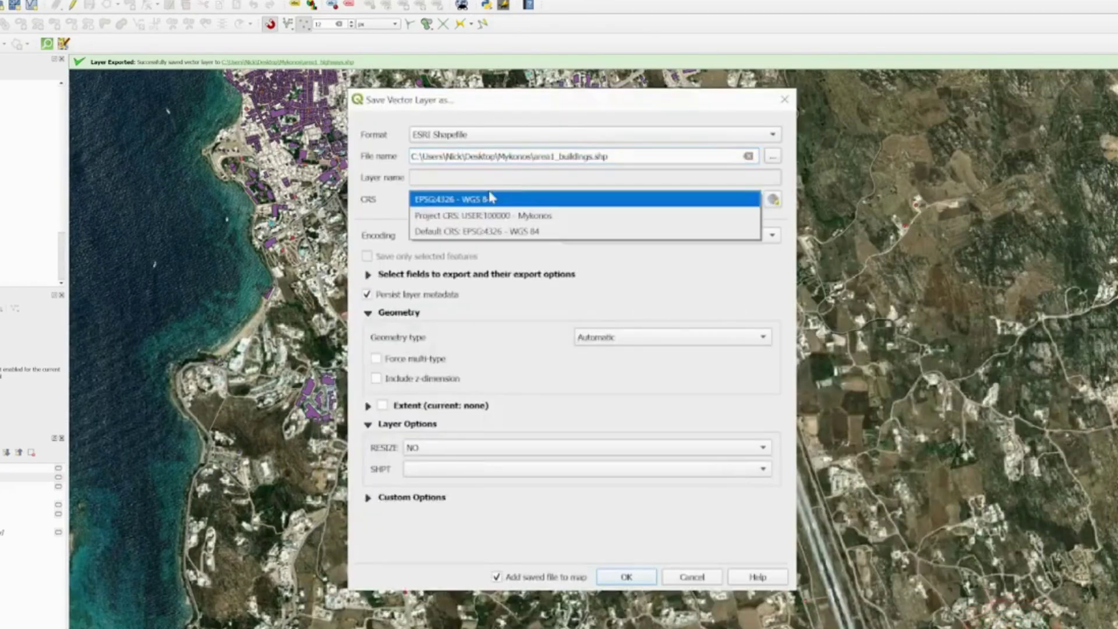
{"action": "left_click", "coordinate": [508, 216]}
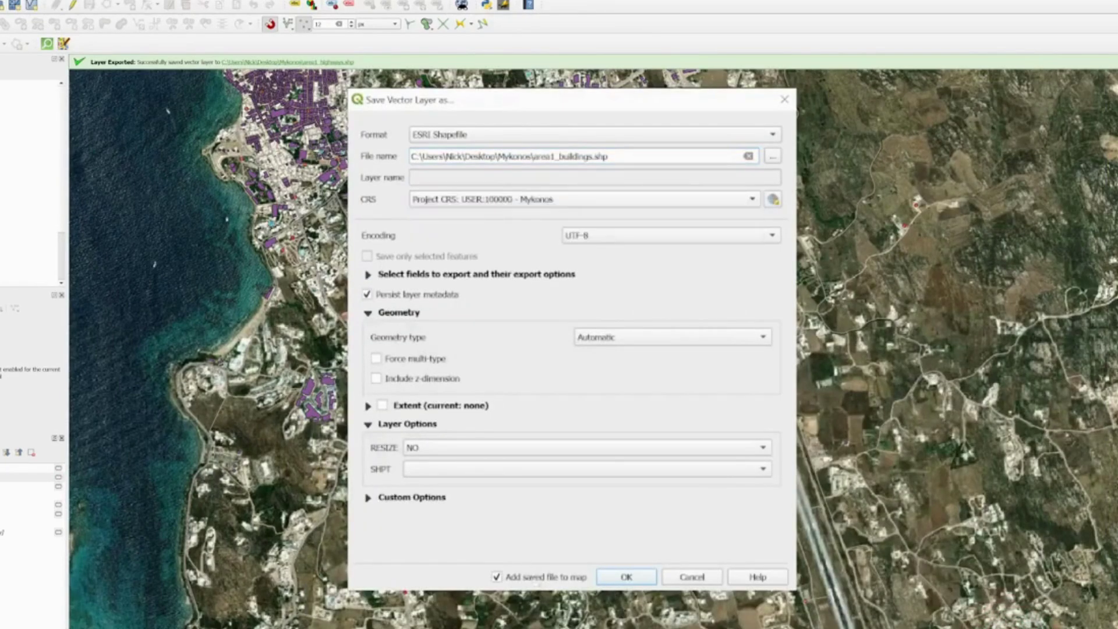
{"action": "left_click", "coordinate": [649, 579]}
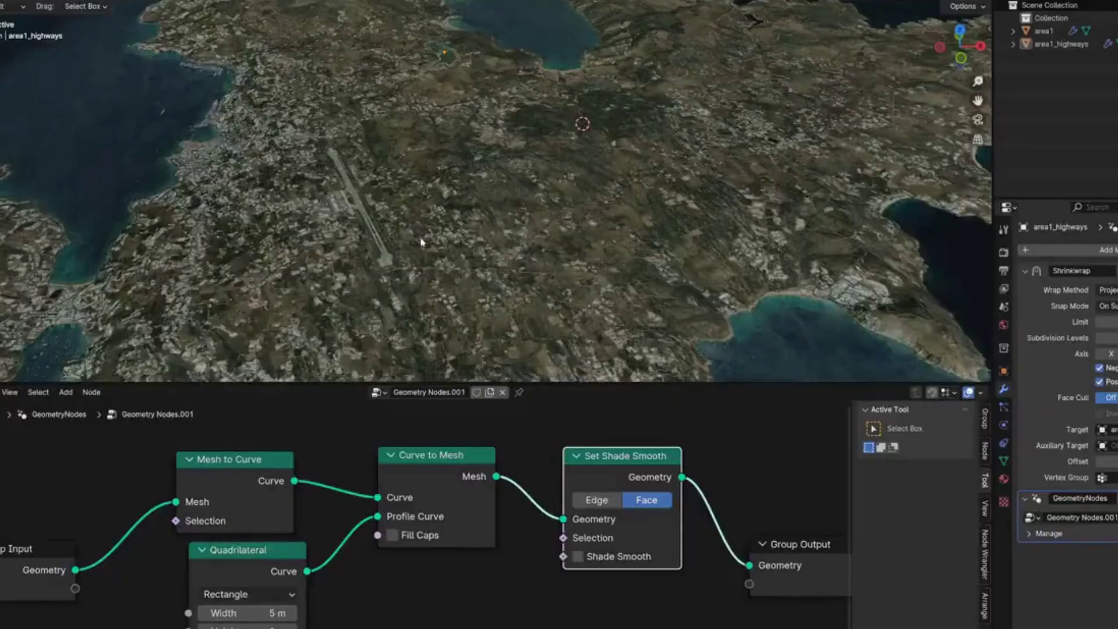
Switch to Blender and import the shapefile area1_buildings.shp with Geometry as elevation source and the Web Mercator scene CRS
{"action": "middle_click_drag", "start_coordinate": [421, 239], "coordinate": [426, 215]}
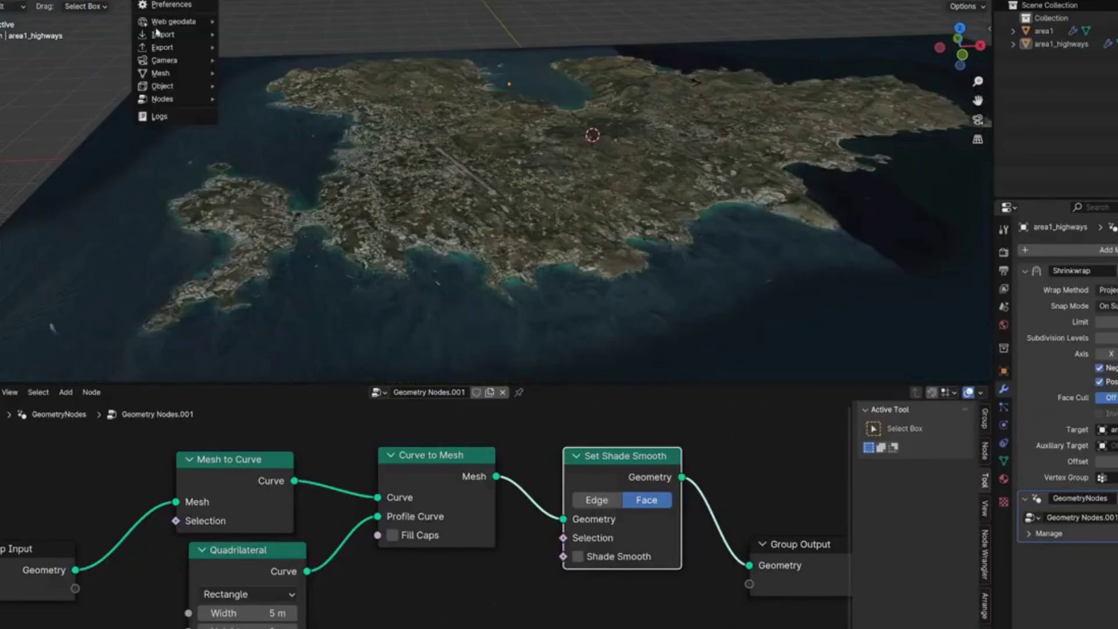
{"action": "mouse_move", "coordinate": [156, 34]}
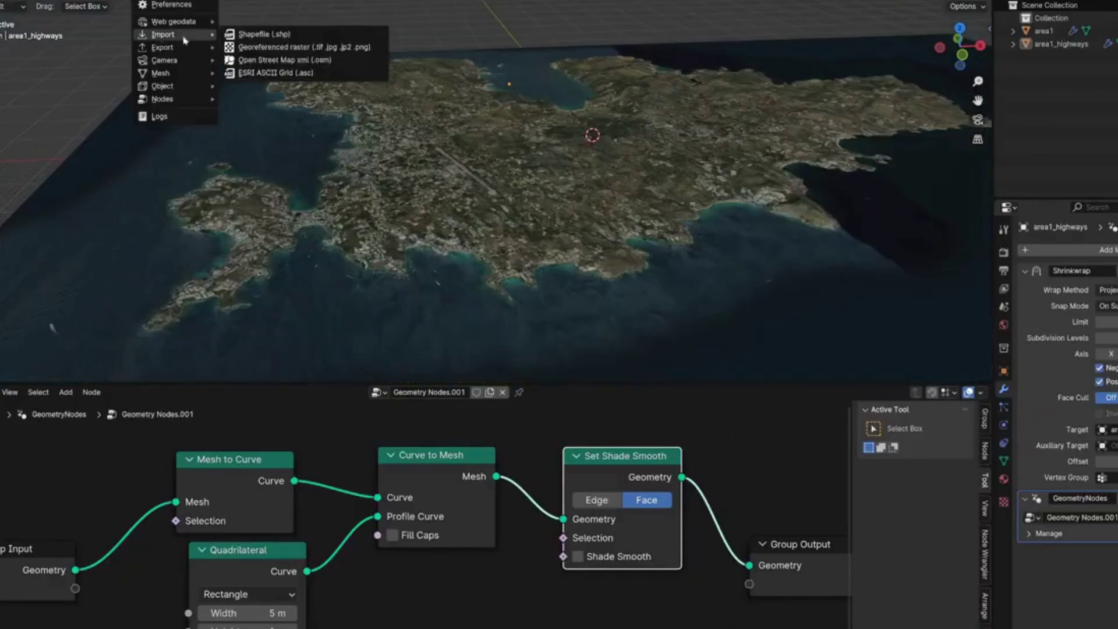
{"action": "left_click", "coordinate": [298, 35]}
{"action": "left_click", "coordinate": [344, 168]}
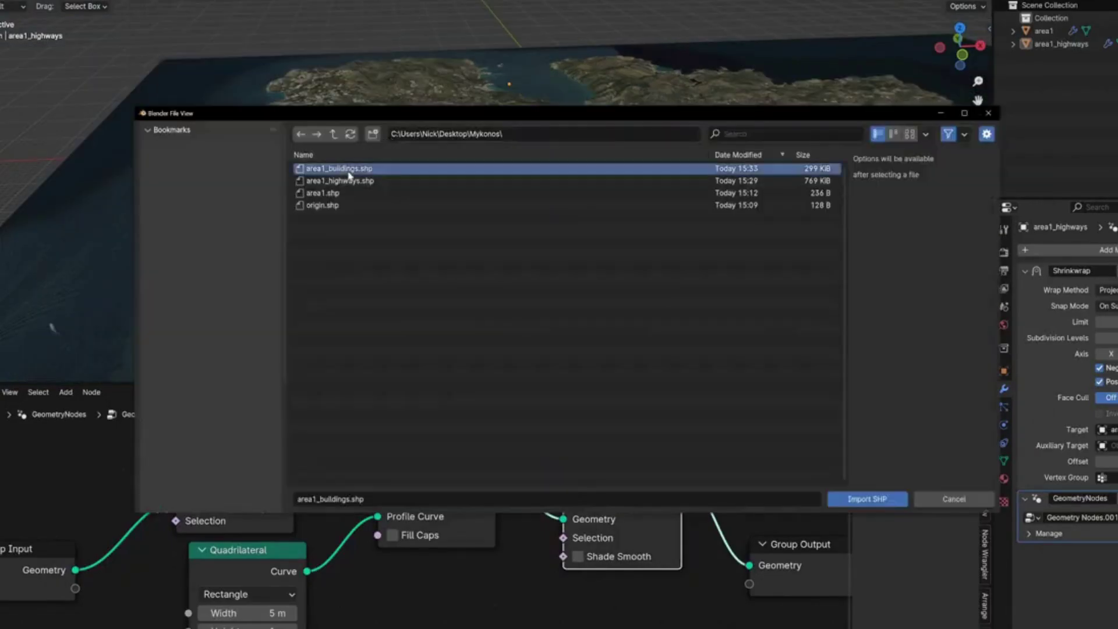
{"action": "left_click", "coordinate": [879, 499]}
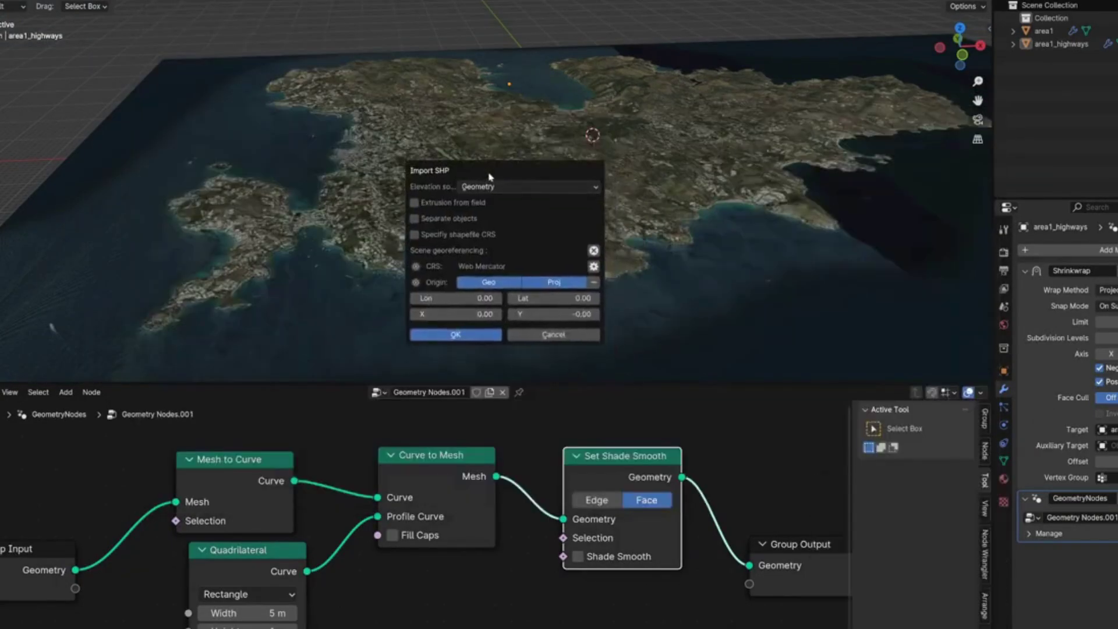
{"action": "left_click", "coordinate": [456, 337]}
Add a Shrinkwrap modifier to the buildings using Project with Negative and Positive directions, targeting area1
{"action": "scroll", "coordinate": [387, 192], "scroll_direction": "up", "scroll_amount": 4}
{"action": "middle_click_drag", "start_coordinate": [422, 216], "coordinate": [457, 140]}
{"action": "left_click_drag", "start_coordinate": [457, 141], "coordinate": [481, 127]}
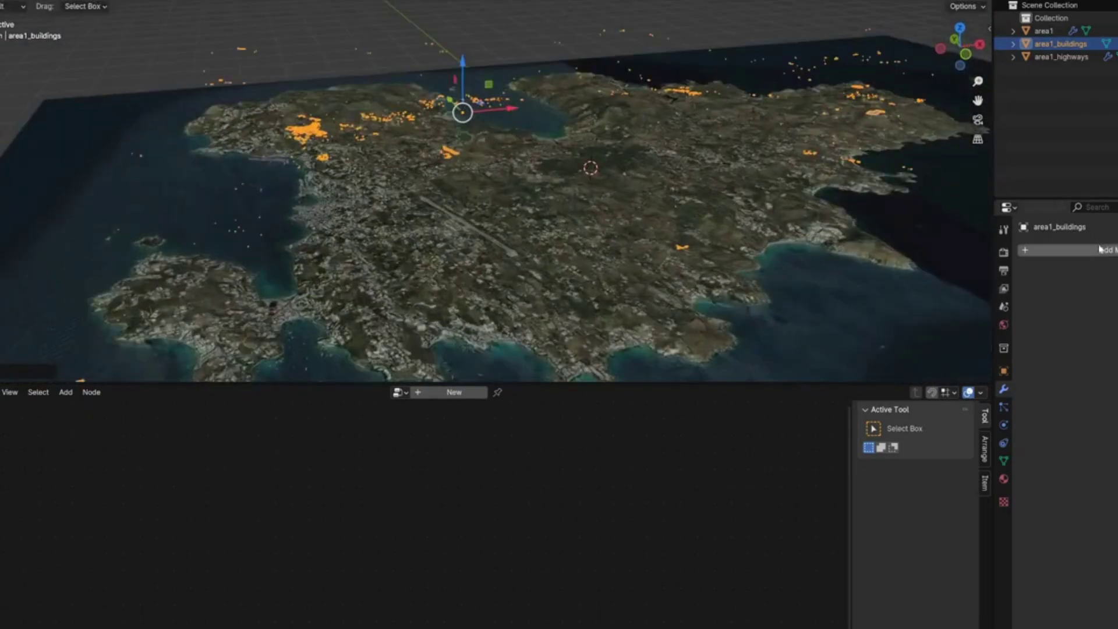
{"action": "left_click", "coordinate": [1075, 251]}
{"action": "type", "text": "shr"}
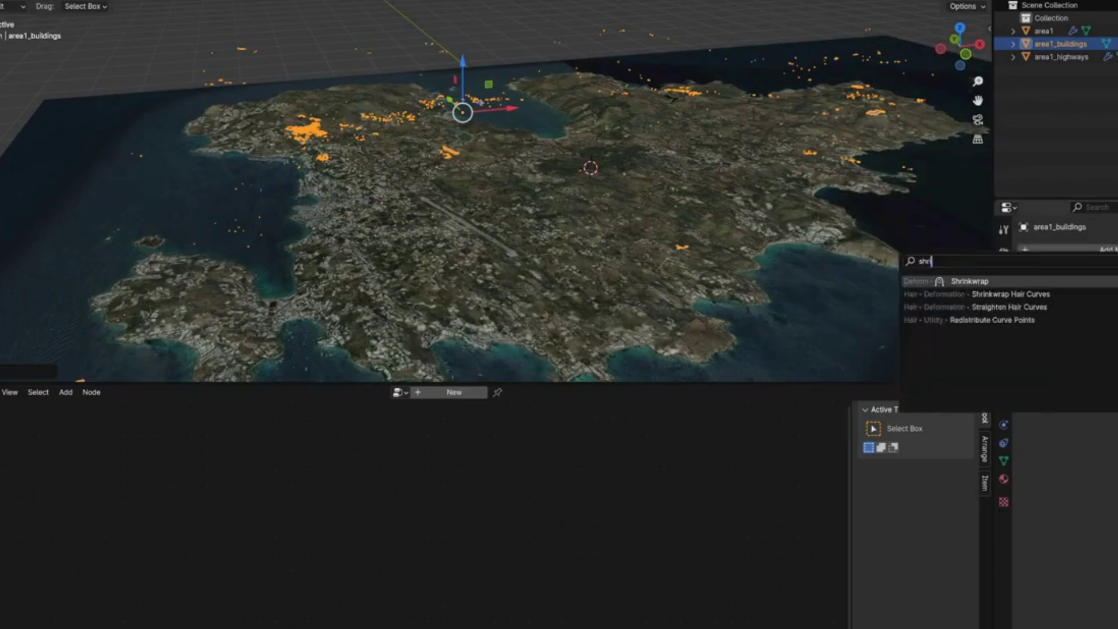
{"action": "key", "text": "Return"}
{"action": "left_click", "coordinate": [1107, 290]}
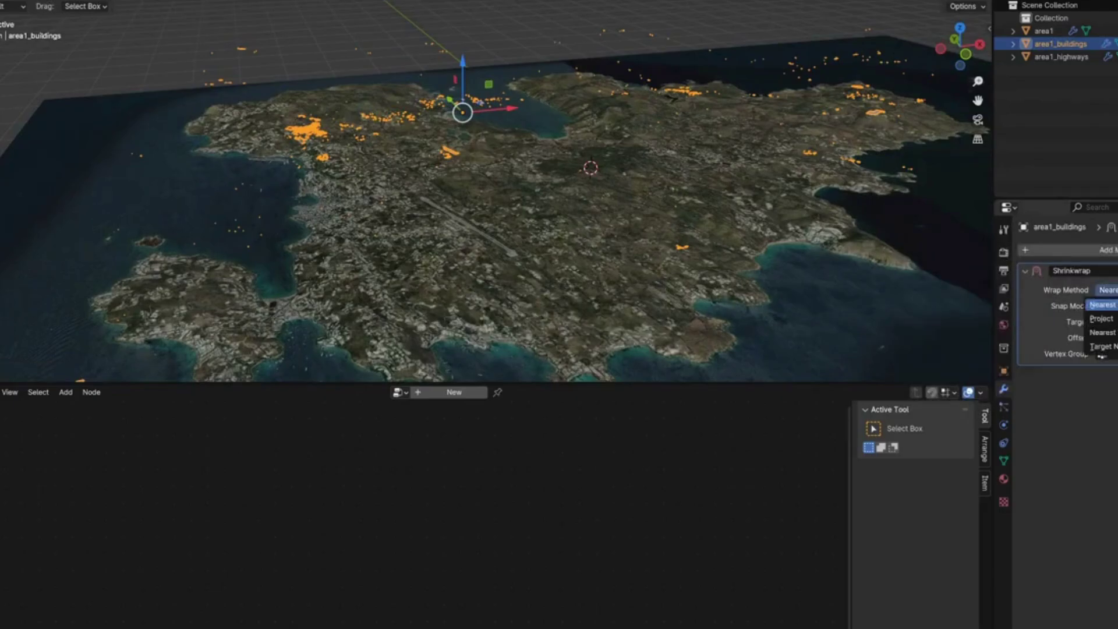
{"action": "left_click", "coordinate": [1105, 319]}
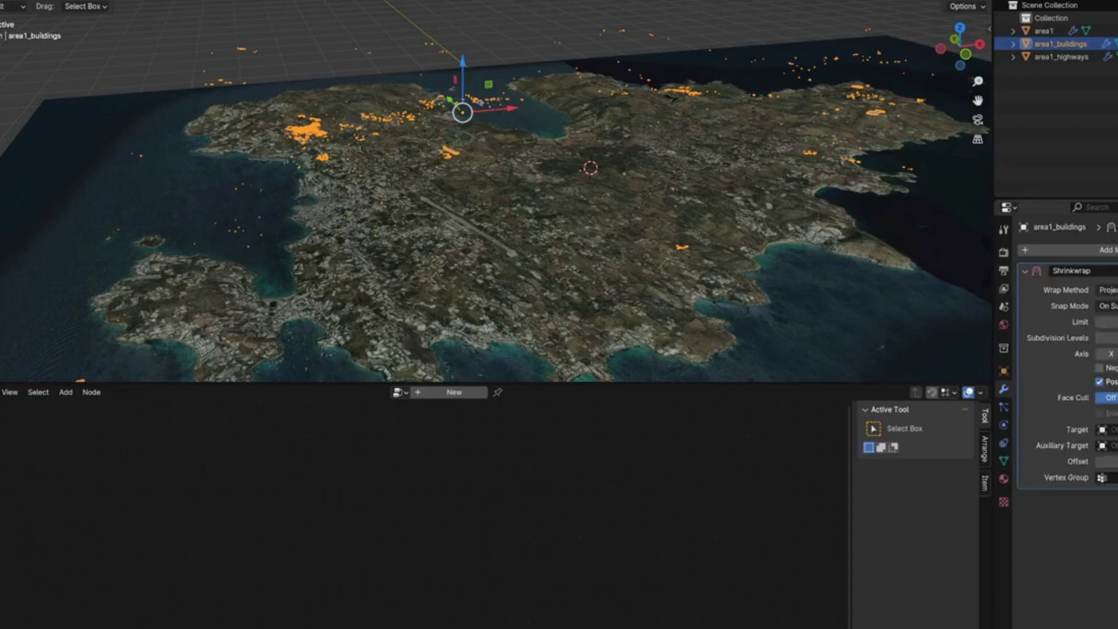
{"action": "left_click", "coordinate": [816, 303]}
Check the projected footprints on the terrain and create a new geometry node tree for the buildings
{"action": "scroll", "coordinate": [316, 228], "scroll_direction": "up", "scroll_amount": 8}
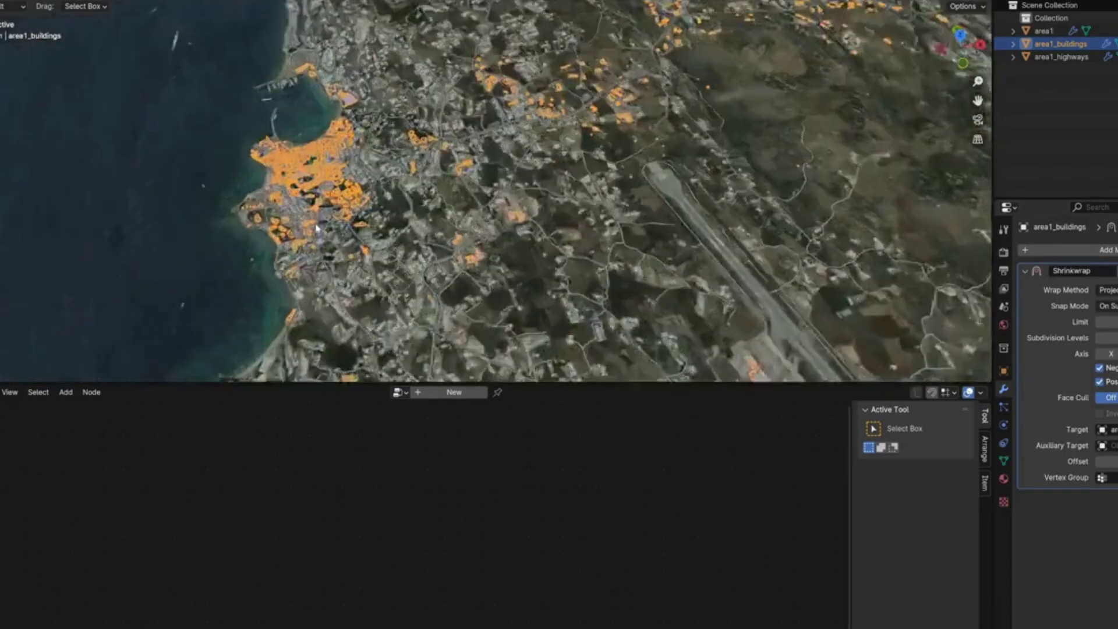
{"action": "scroll", "coordinate": [321, 227], "scroll_direction": "up", "scroll_amount": 3}
{"action": "scroll", "coordinate": [408, 230], "scroll_direction": "down", "scroll_amount": 10}
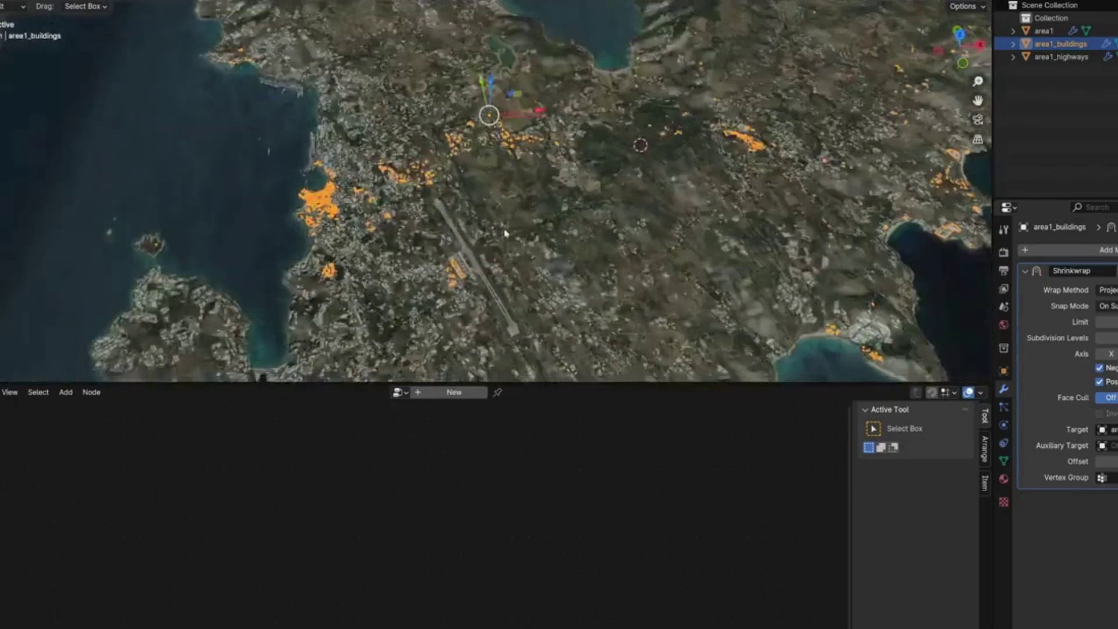
{"action": "middle_click_drag", "start_coordinate": [505, 233], "coordinate": [522, 193]}
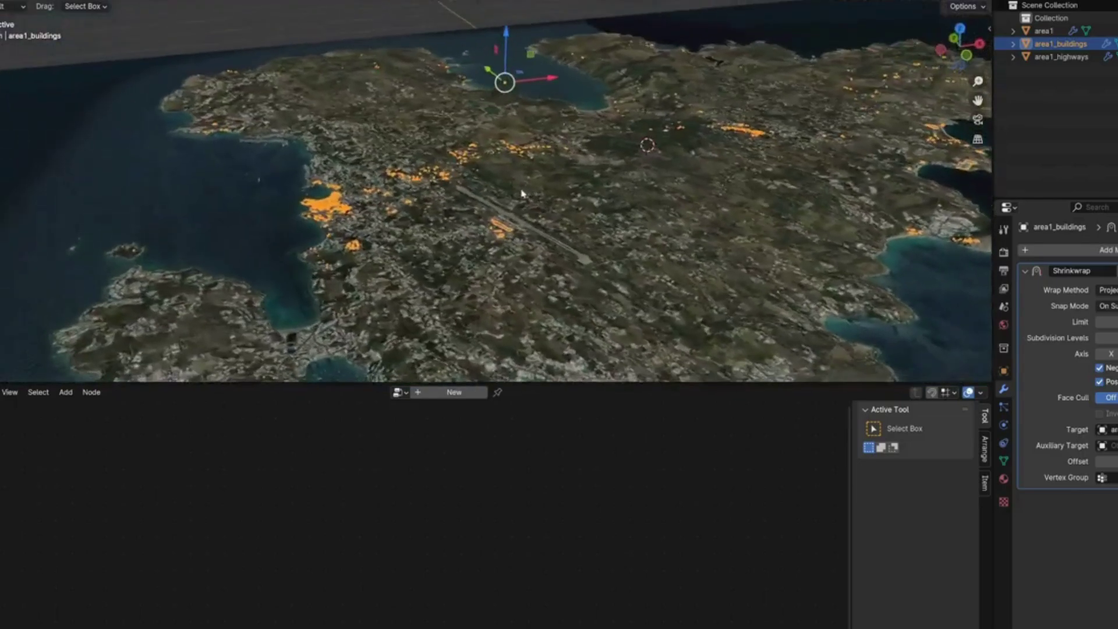
{"action": "left_click", "coordinate": [449, 392]}
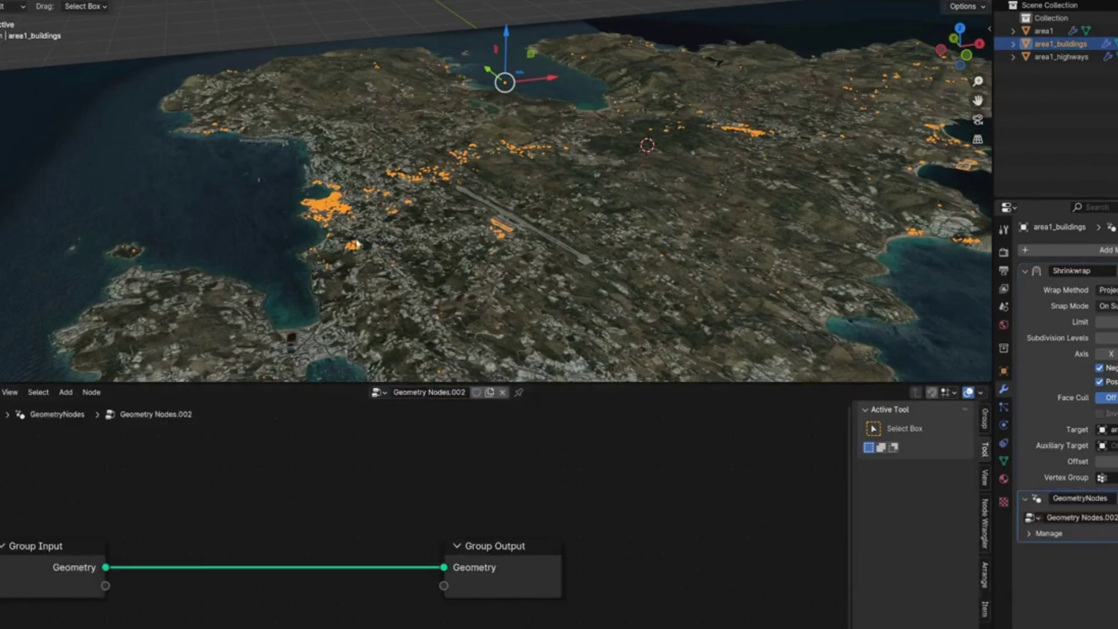
{"action": "scroll", "coordinate": [507, 162], "scroll_direction": "up", "scroll_amount": 10}
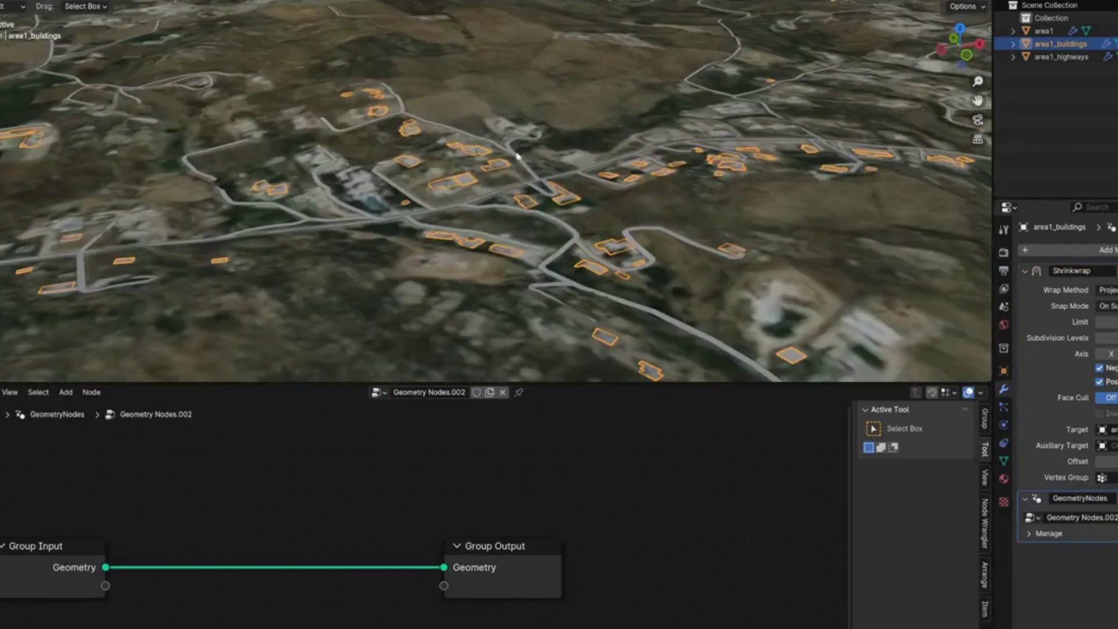
Insert an Extrude Mesh node between Group Input and Group Output and set its offset scale to 10
{"action": "left_click_drag", "start_coordinate": [516, 559], "coordinate": [761, 558]}
{"action": "left_click_drag", "start_coordinate": [106, 567], "coordinate": [274, 501]}
{"action": "type", "text": "extrude"}
{"action": "key", "text": "Return"}
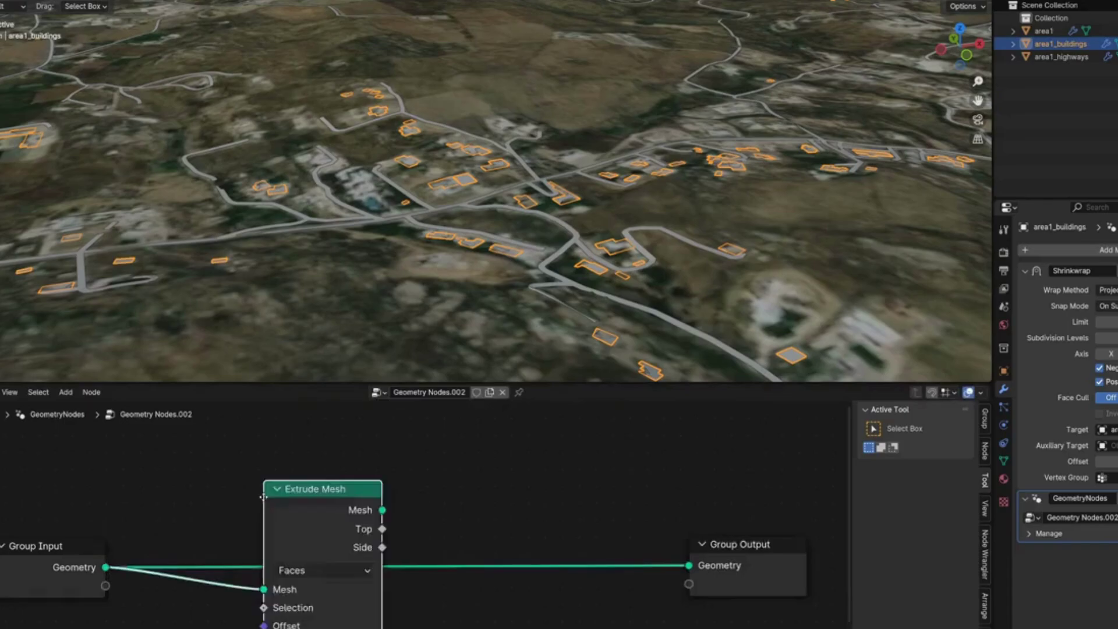
{"action": "left_click", "coordinate": [300, 598]}
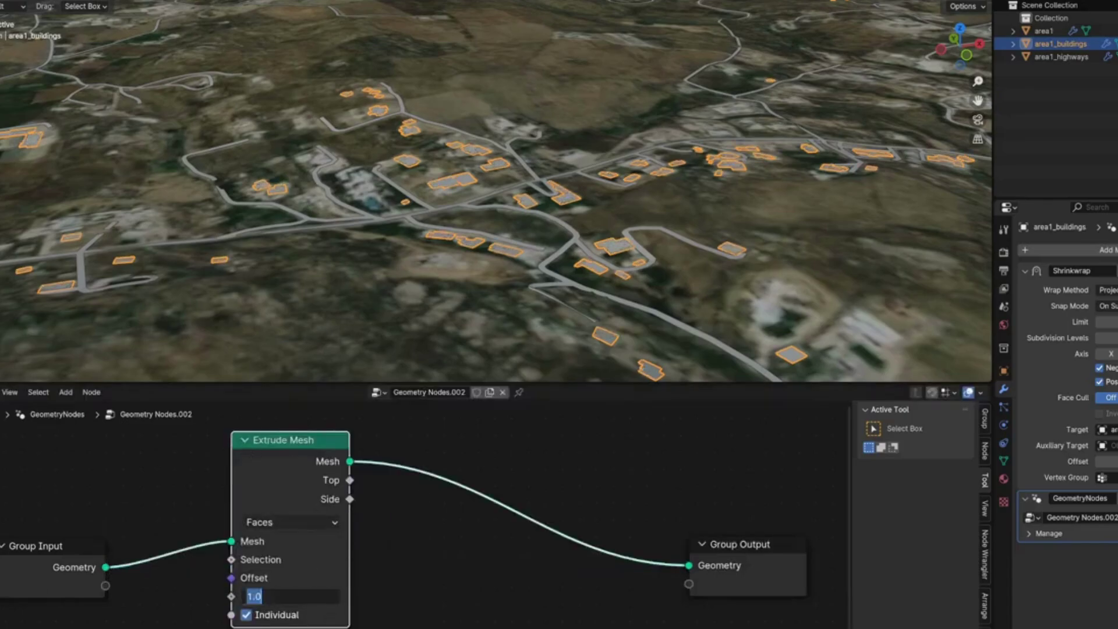
{"action": "key", "text": "Return"}
{"action": "scroll", "coordinate": [426, 260], "scroll_direction": "down", "scroll_amount": 5}
{"action": "middle_click_drag", "start_coordinate": [368, 208], "coordinate": [440, 199]}
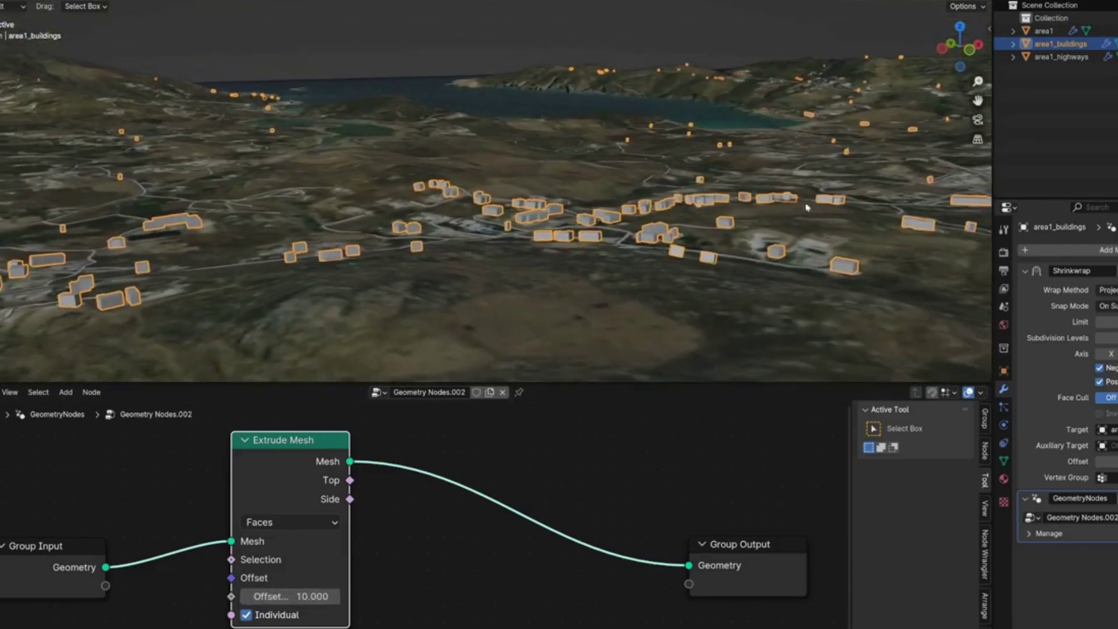
{"action": "scroll", "coordinate": [728, 230], "scroll_direction": "up", "scroll_amount": 4}
{"action": "scroll", "coordinate": [726, 215], "scroll_direction": "down", "scroll_amount": 3}
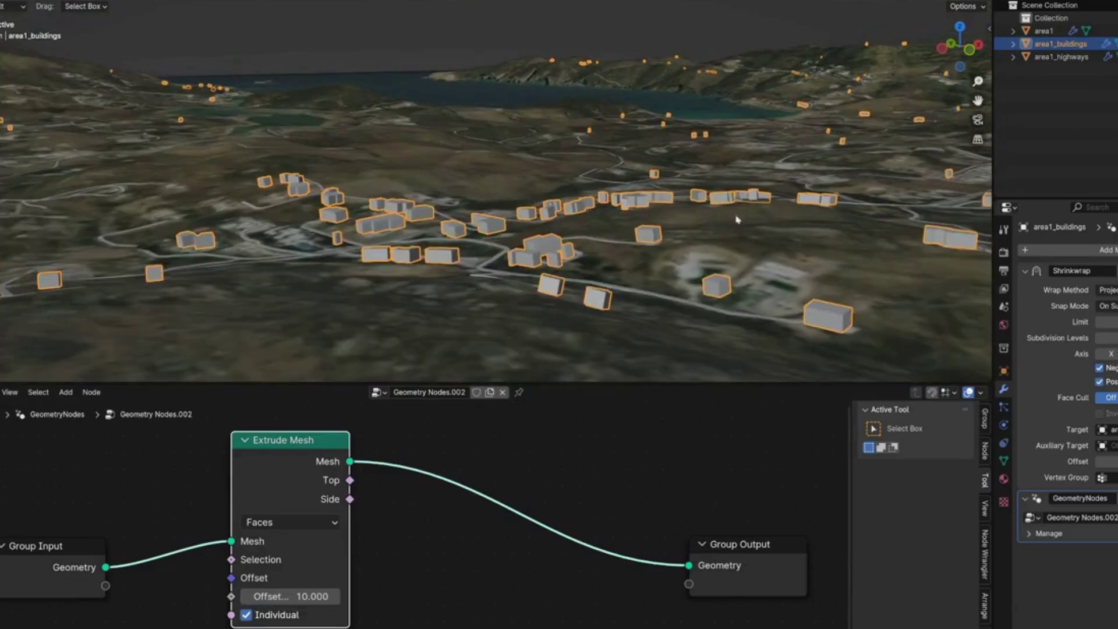
Add a Vector node with Z set to 1 and connect it to the Extrude Mesh Offset input
{"action": "middle_click_drag", "start_coordinate": [222, 578], "coordinate": [258, 566]}
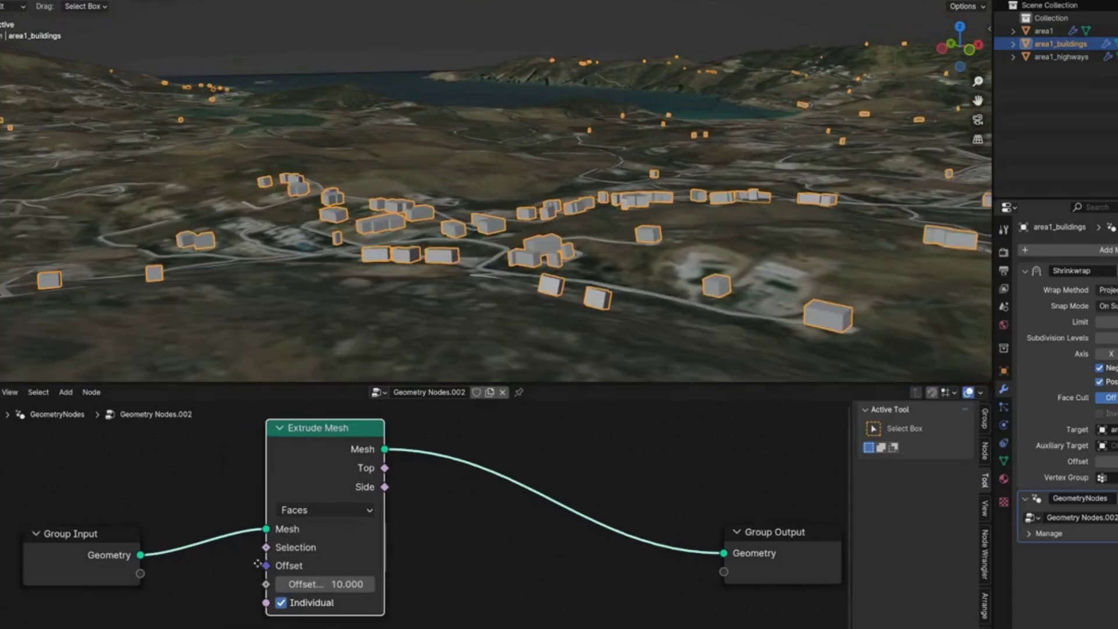
{"action": "scroll", "coordinate": [259, 563], "scroll_direction": "down", "scroll_amount": 6}
{"action": "left_click_drag", "start_coordinate": [156, 566], "coordinate": [123, 529]}
{"action": "scroll", "coordinate": [227, 553], "scroll_direction": "up", "scroll_amount": 4}
{"action": "left_click_drag", "start_coordinate": [269, 572], "coordinate": [24, 584]}
{"action": "type", "text": "vector"}
{"action": "key", "text": "Return"}
{"action": "left_click", "coordinate": [87, 624]}
{"action": "type", "text": "1"}
{"action": "key", "text": "Return"}
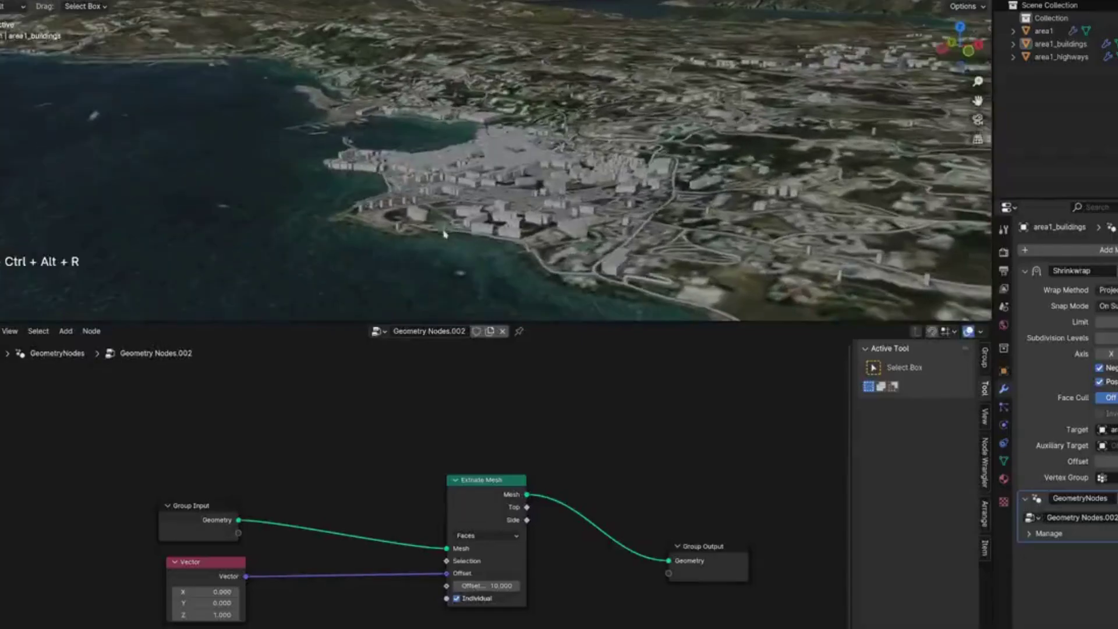
Add a Face Area node and connect its Area output to the Extrude Mesh Offset Scale
{"action": "scroll", "coordinate": [448, 237], "scroll_direction": "up", "scroll_amount": 8}
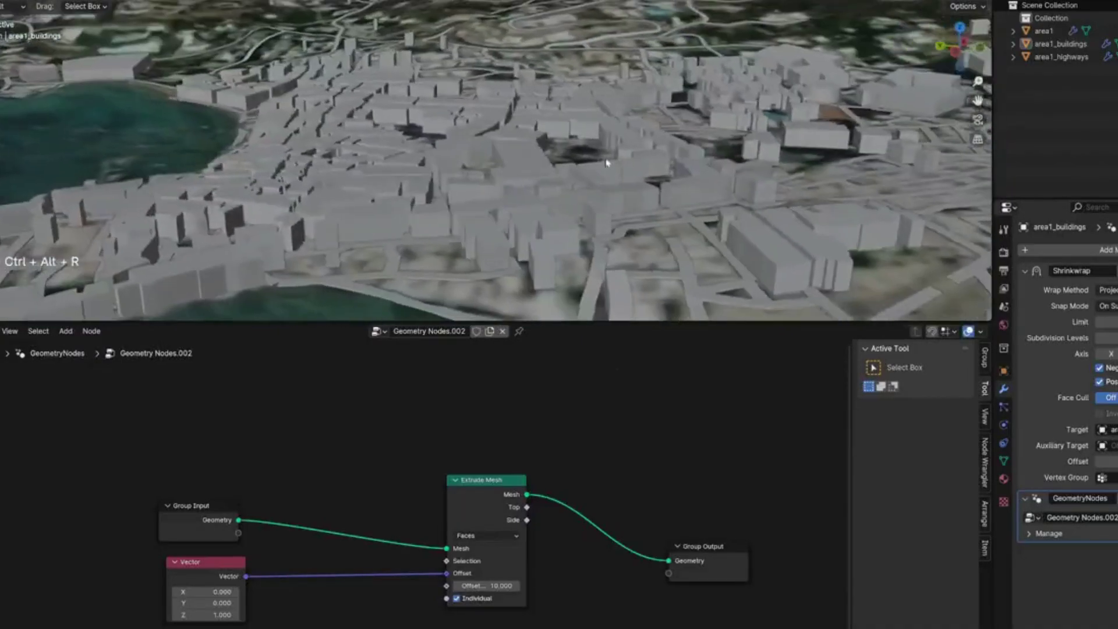
{"action": "middle_click_drag", "start_coordinate": [606, 163], "coordinate": [507, 227]}
{"action": "key", "text": "shift+a"}
{"action": "type", "text": "face a"}
{"action": "key", "text": "Return"}
{"action": "left_click_drag", "start_coordinate": [379, 547], "coordinate": [441, 591]}
Insert a Map Range node between Face Area and the Extrude Mesh Offset Scale
{"action": "middle_click_drag", "start_coordinate": [508, 190], "coordinate": [431, 253]}
{"action": "left_click_drag", "start_coordinate": [284, 450], "coordinate": [326, 471]}
{"action": "type", "text": "map"}
{"action": "key", "text": "Return"}
{"action": "left_click_drag", "start_coordinate": [409, 483], "coordinate": [446, 585]}
Set the Map Range node's To Max to 15 and From Max to about 121.1 to vary the building heights
{"action": "double_click", "coordinate": [367, 591]}
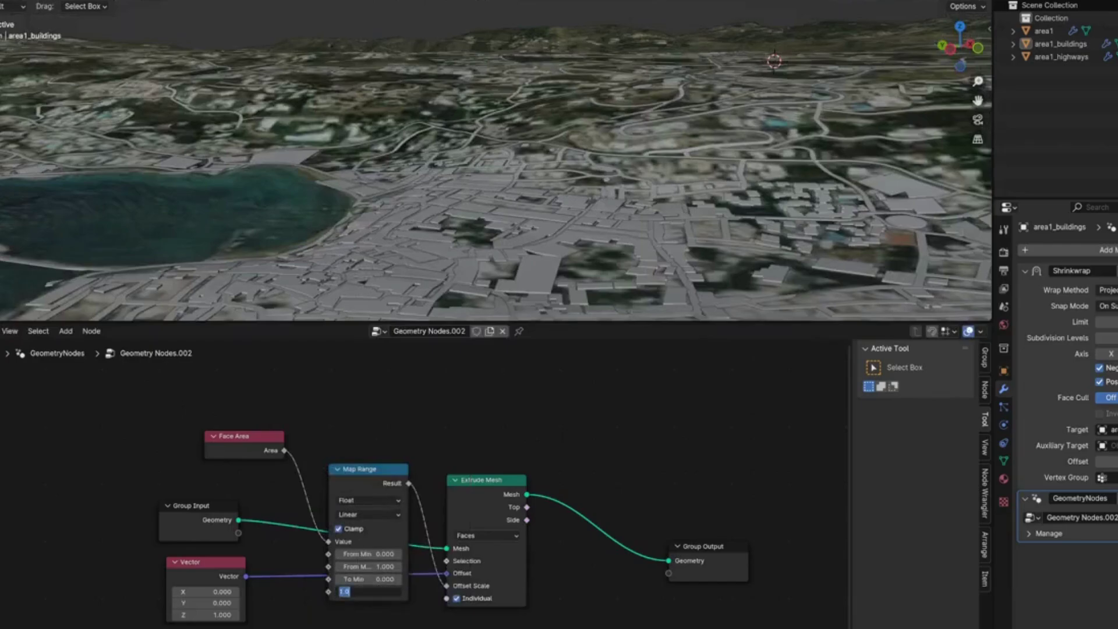
{"action": "key", "text": "Return"}
{"action": "left_click_drag", "start_coordinate": [372, 568], "coordinate": [454, 567]}
{"action": "left_click_drag", "start_coordinate": [372, 567], "coordinate": [373, 567]}
{"action": "middle_click_drag", "start_coordinate": [396, 254], "coordinate": [501, 223]}
{"action": "middle_click_drag", "start_coordinate": [500, 223], "coordinate": [506, 220]}
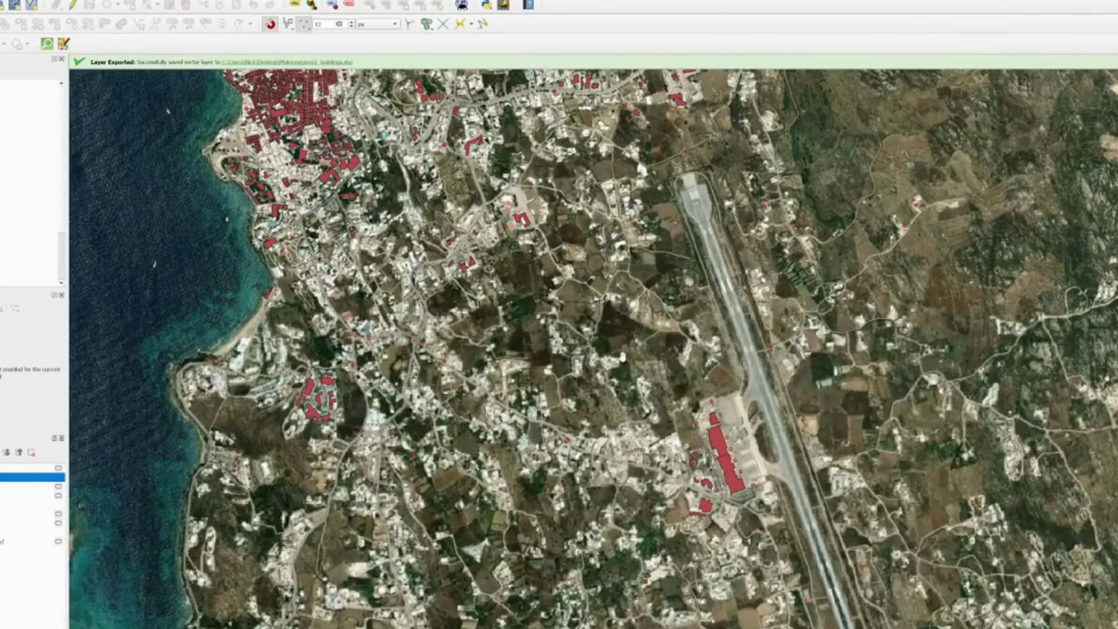
Switch to QGIS, zoom the map out to the islands and mainland around Mykonos, and open raster export for the satellite layer
{"action": "scroll", "coordinate": [622, 357], "scroll_direction": "down", "scroll_amount": 3}
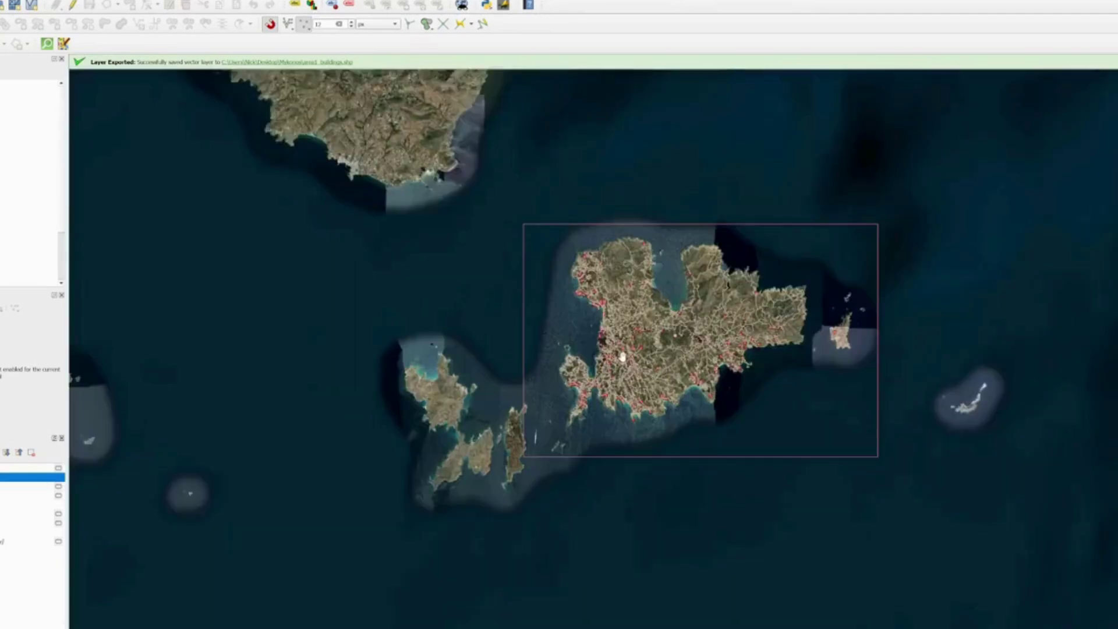
{"action": "scroll", "coordinate": [622, 356], "scroll_direction": "down", "scroll_amount": 5}
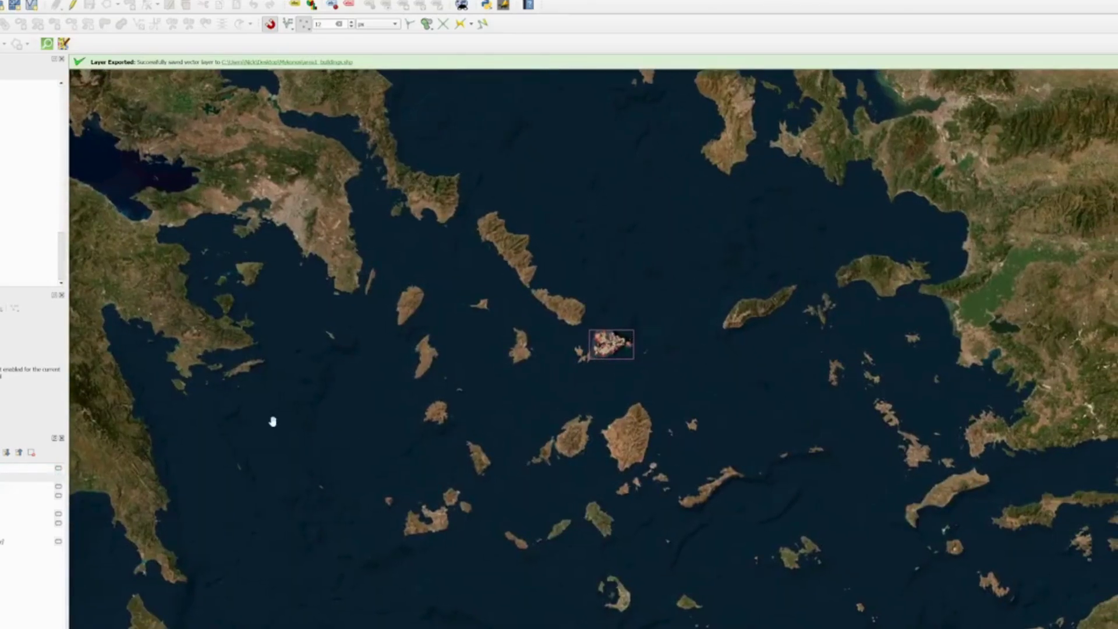
{"action": "right_click", "coordinate": [32, 605]}
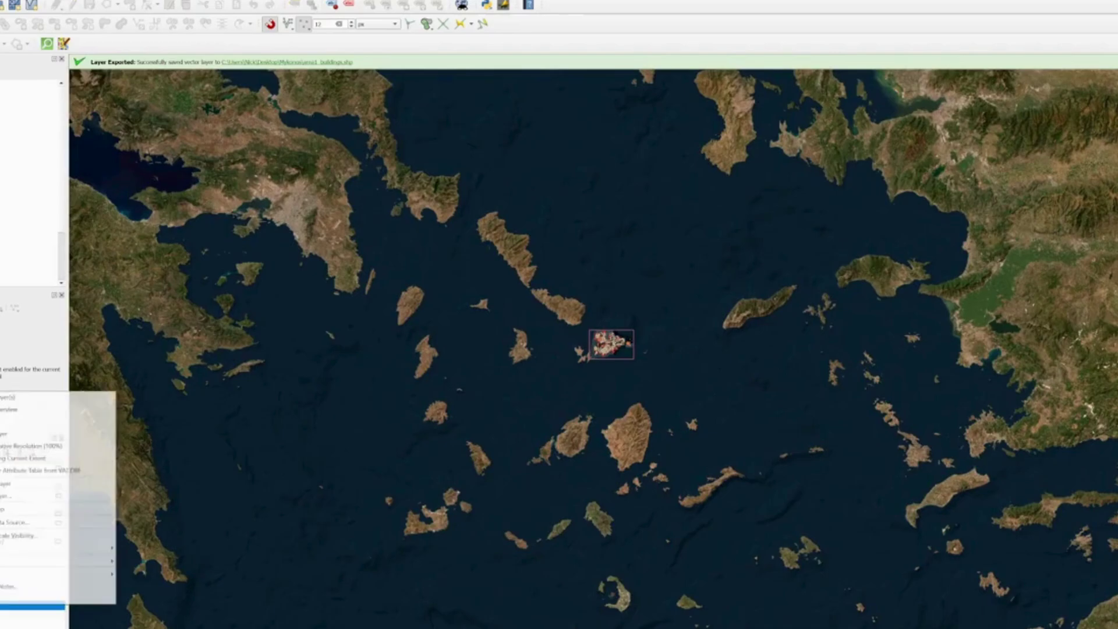
{"action": "mouse_move", "coordinate": [99, 561]}
{"action": "left_click", "coordinate": [168, 562]}
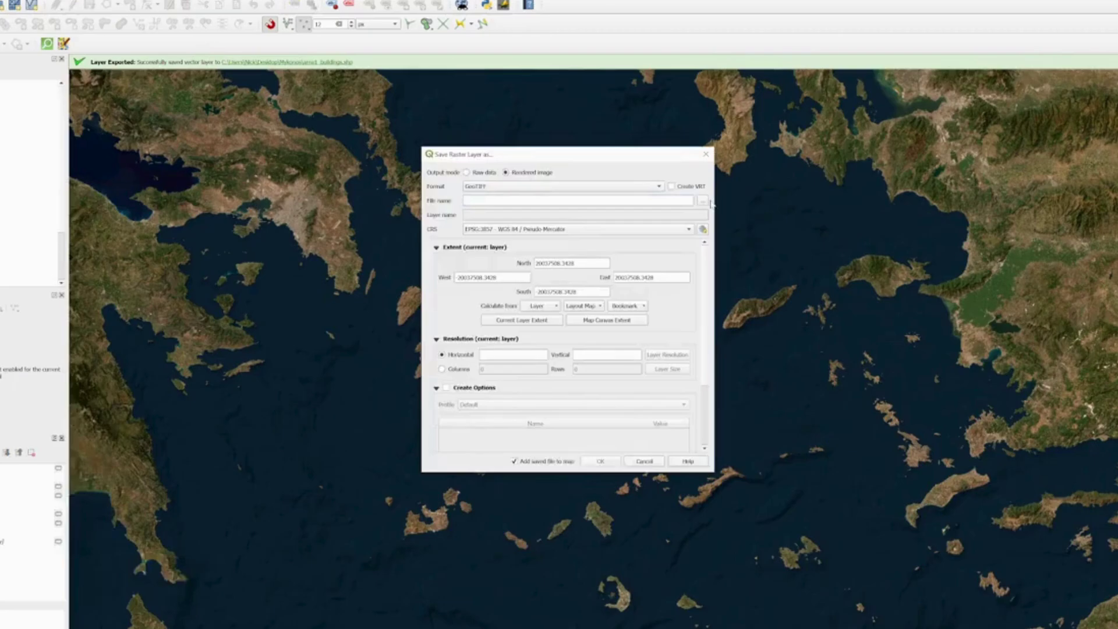
Set the exported raster's output file to area2.tif in the Mykonos folder
{"action": "left_click", "coordinate": [703, 201]}
{"action": "left_click", "coordinate": [506, 606]}
{"action": "left_click", "coordinate": [506, 606]}
{"action": "key", "text": "BackSpace"}
{"action": "type", "text": "2"}
{"action": "key", "text": "Return"}
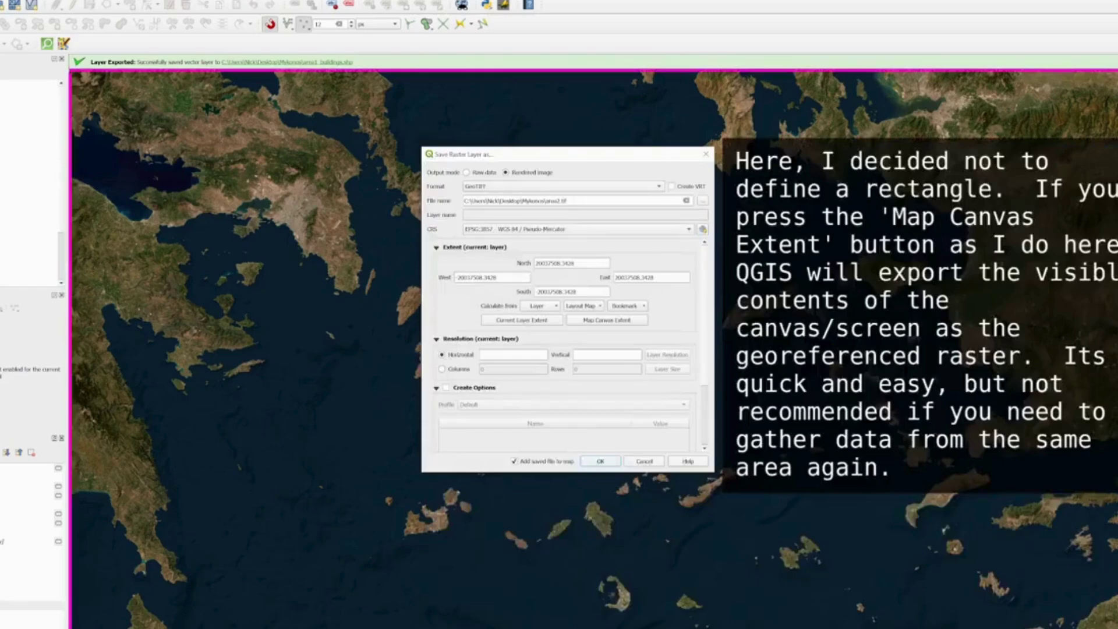
Export the raster with project CRS USER:100000 - Mykonos, the map canvas extent, and 100 horizontal and vertical resolution
{"action": "left_click", "coordinate": [536, 229]}
{"action": "left_click", "coordinate": [538, 240]}
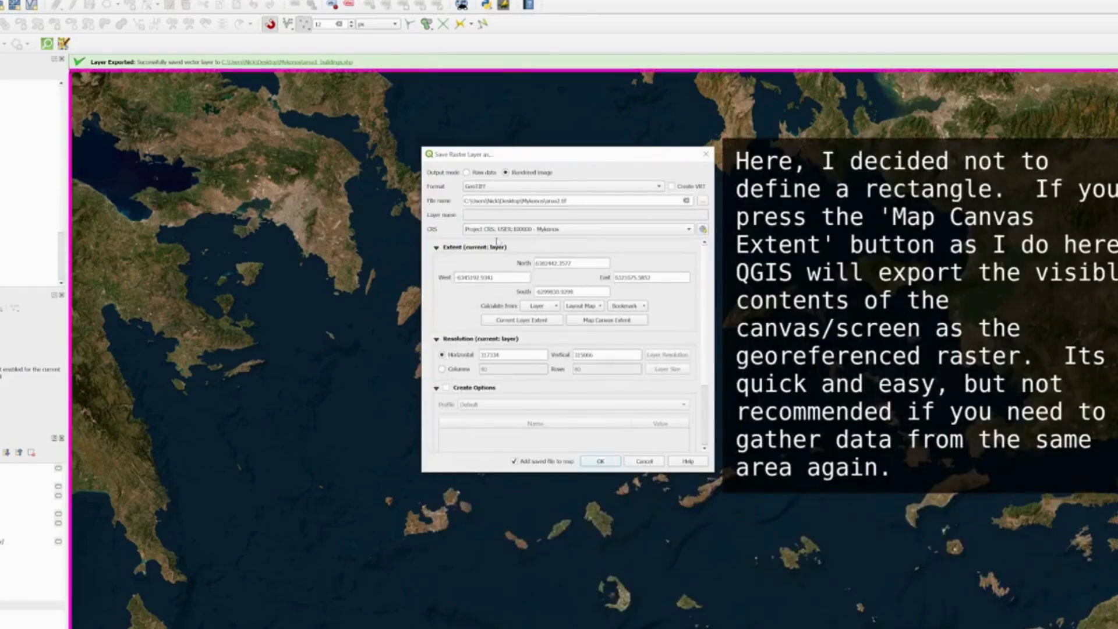
{"action": "left_click", "coordinate": [600, 321]}
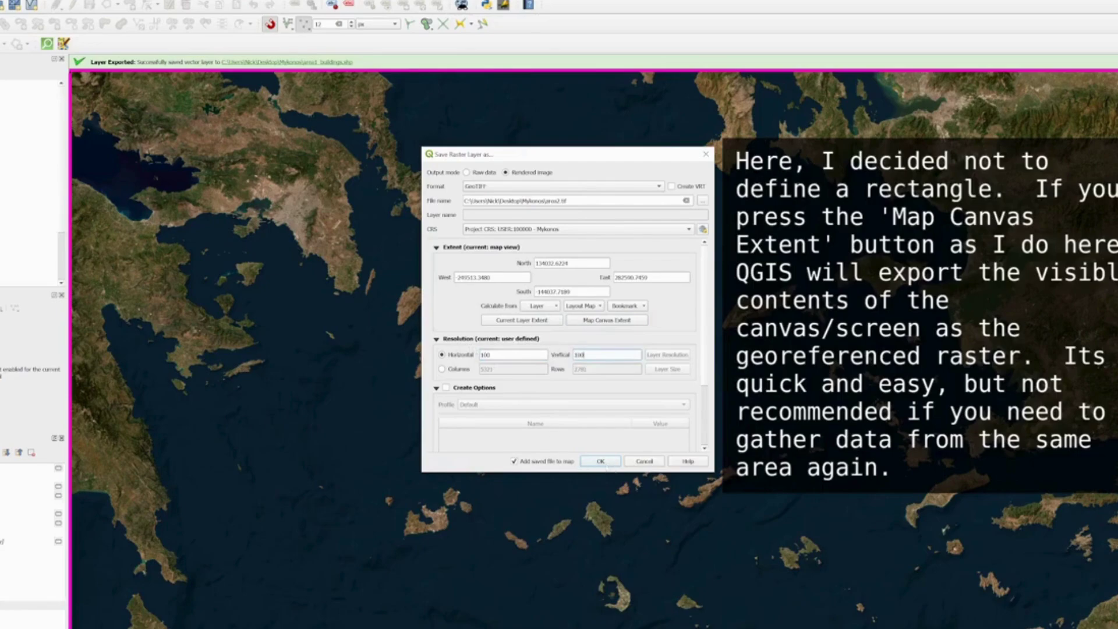
{"action": "left_click", "coordinate": [603, 462]}
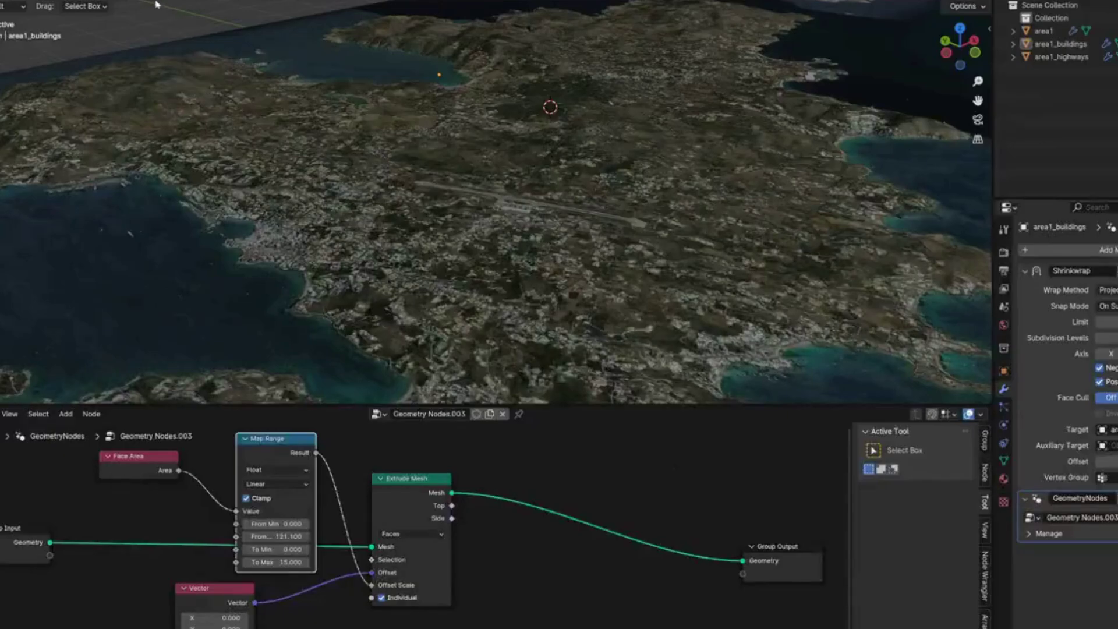
Switch to Blender and import the georaster area2.tif as a basemap on a new plane
{"action": "left_click", "coordinate": [158, 3]}
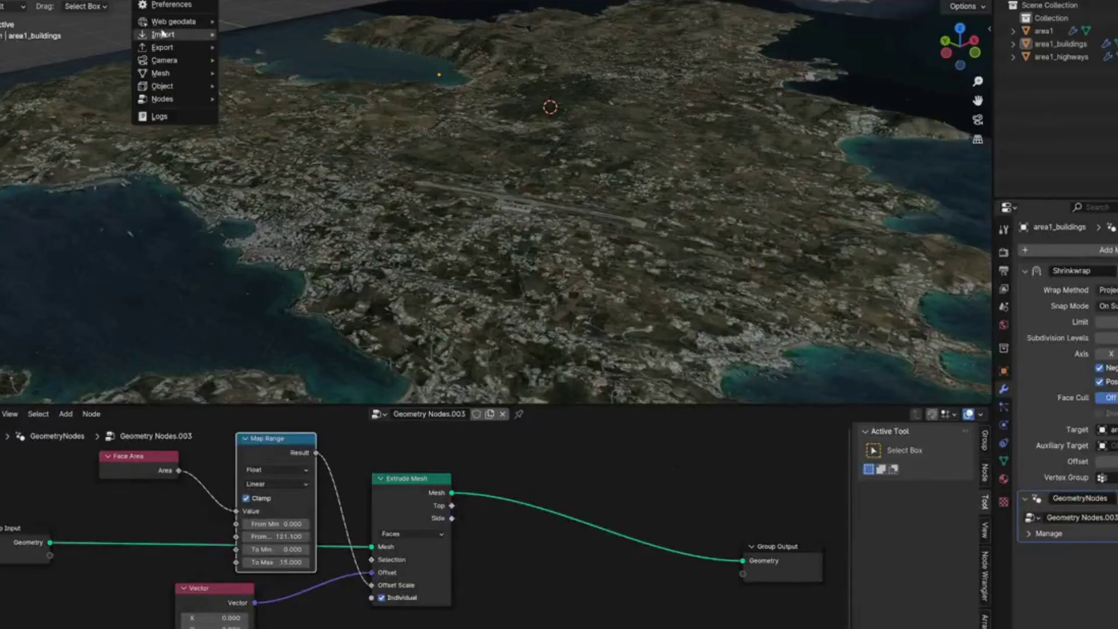
{"action": "mouse_move", "coordinate": [169, 35]}
{"action": "left_click", "coordinate": [254, 48]}
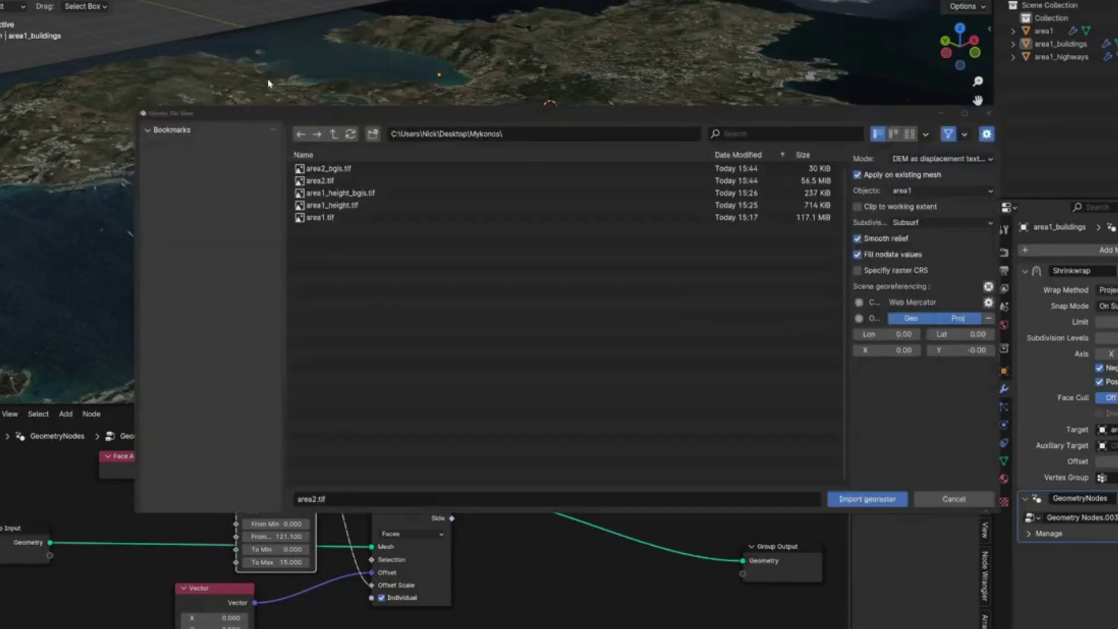
{"action": "left_click", "coordinate": [335, 182]}
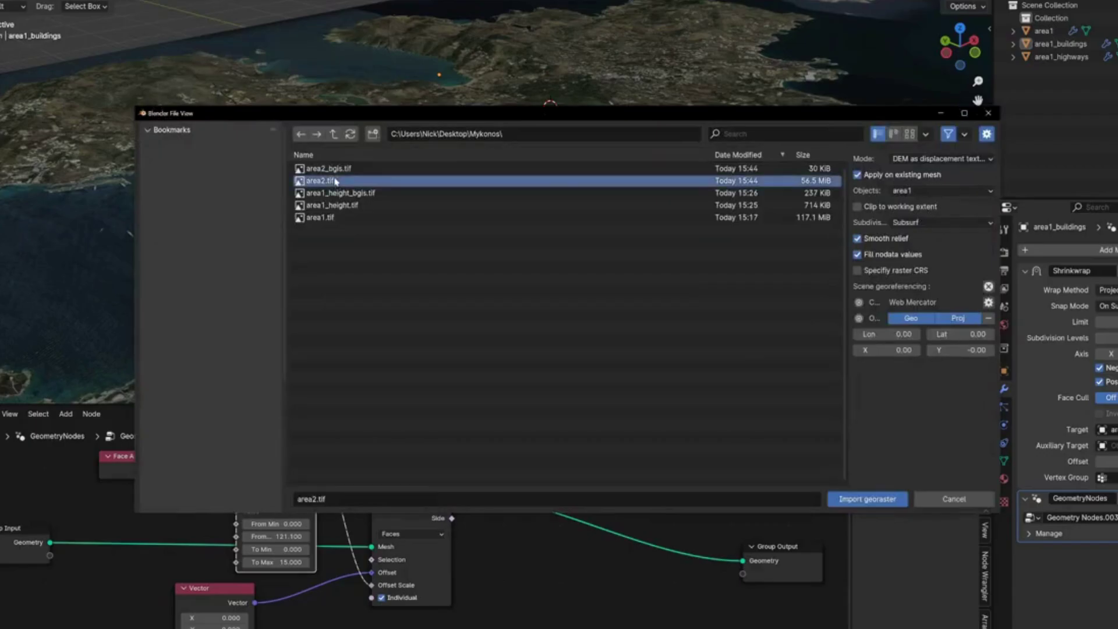
{"action": "left_click", "coordinate": [912, 161]}
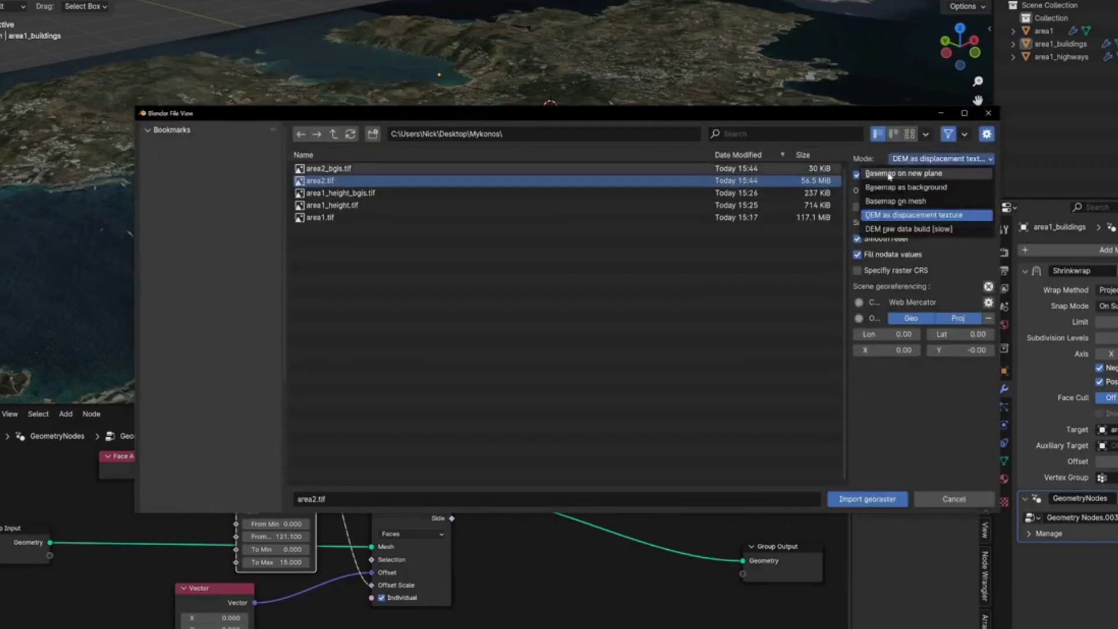
{"action": "left_click", "coordinate": [913, 173]}
{"action": "left_click", "coordinate": [867, 499]}
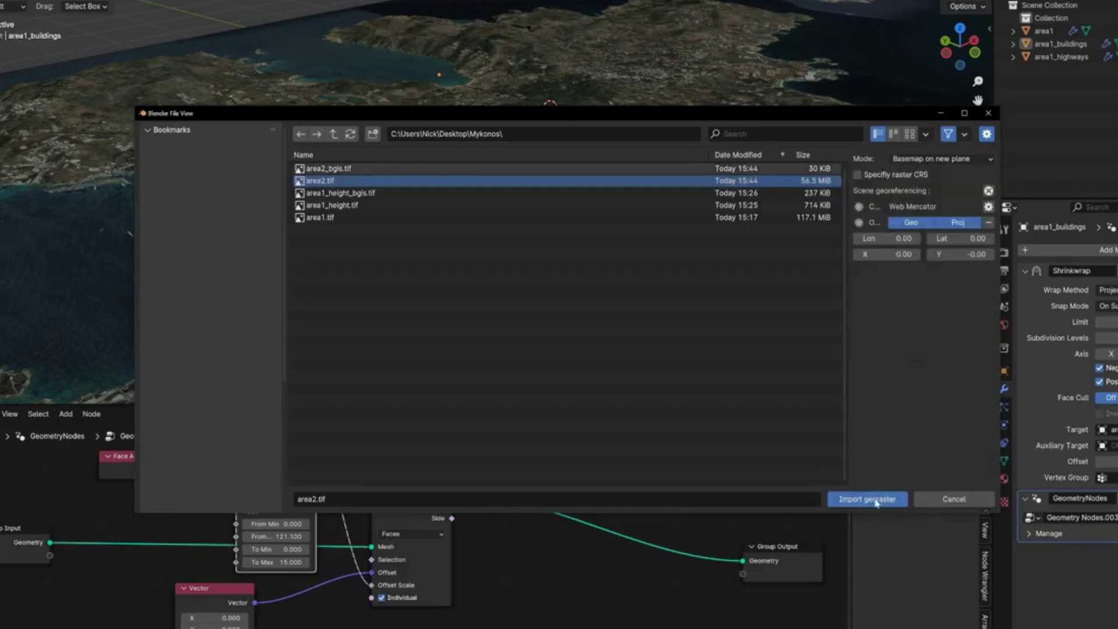
Try to lower the area2 plane along Z beneath the Mykonos terrain
{"action": "scroll", "coordinate": [440, 196], "scroll_direction": "up", "scroll_amount": 8}
{"action": "middle_click_drag", "start_coordinate": [456, 218], "coordinate": [412, 222]}
{"action": "scroll", "coordinate": [425, 174], "scroll_direction": "up", "scroll_amount": 12}
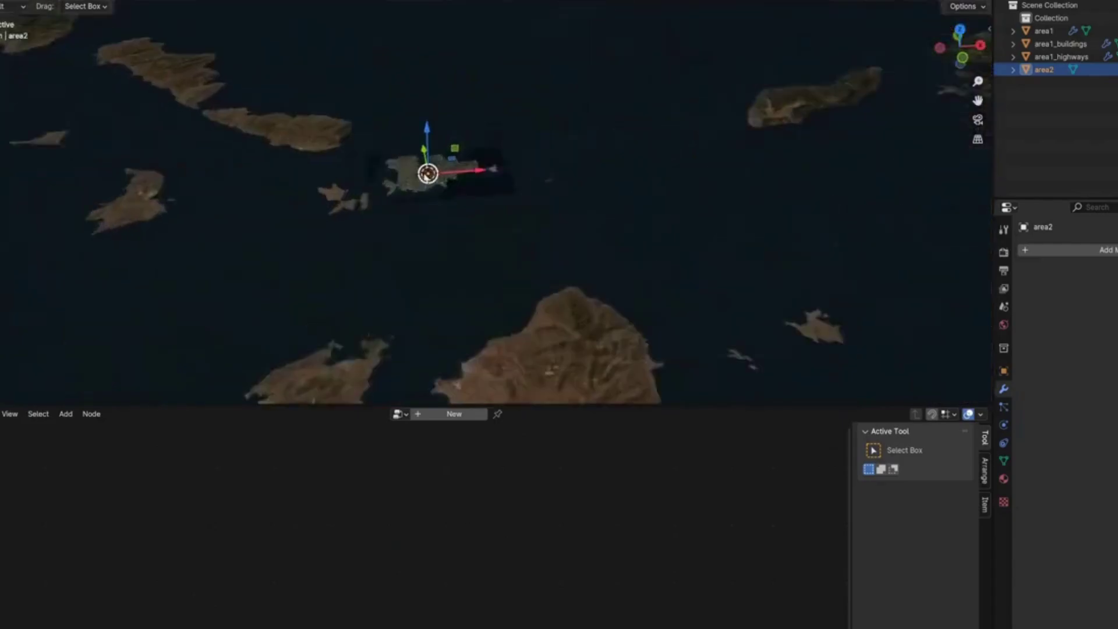
{"action": "scroll", "coordinate": [428, 176], "scroll_direction": "up", "scroll_amount": 3}
{"action": "middle_click_drag", "start_coordinate": [428, 175], "coordinate": [429, 206]}
{"action": "key", "text": "g"}
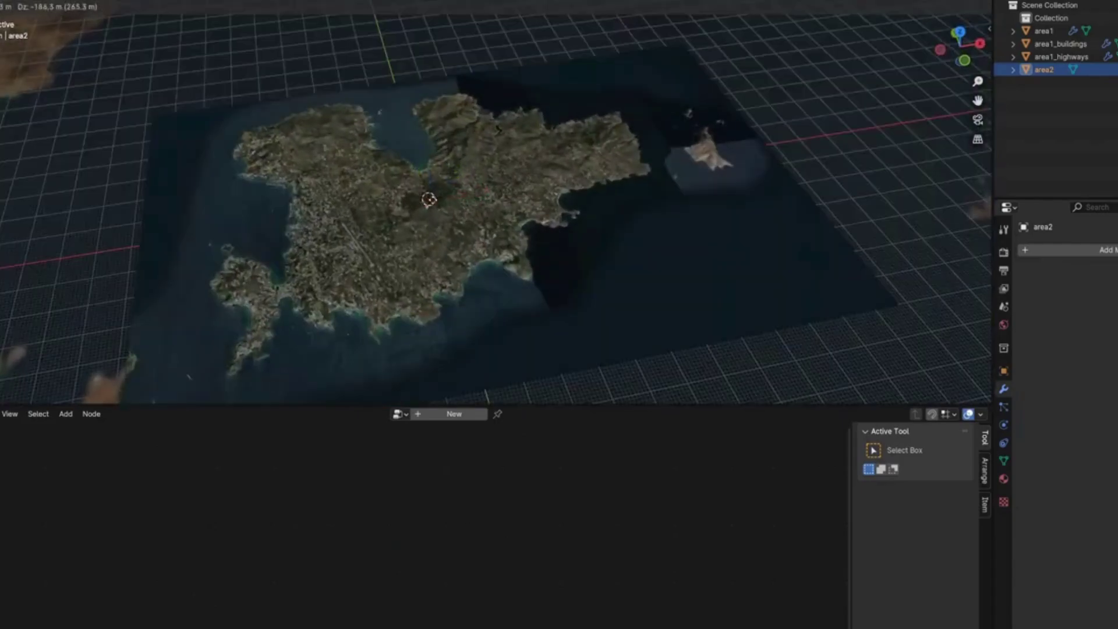
{"action": "right_click", "coordinate": [438, 196]}
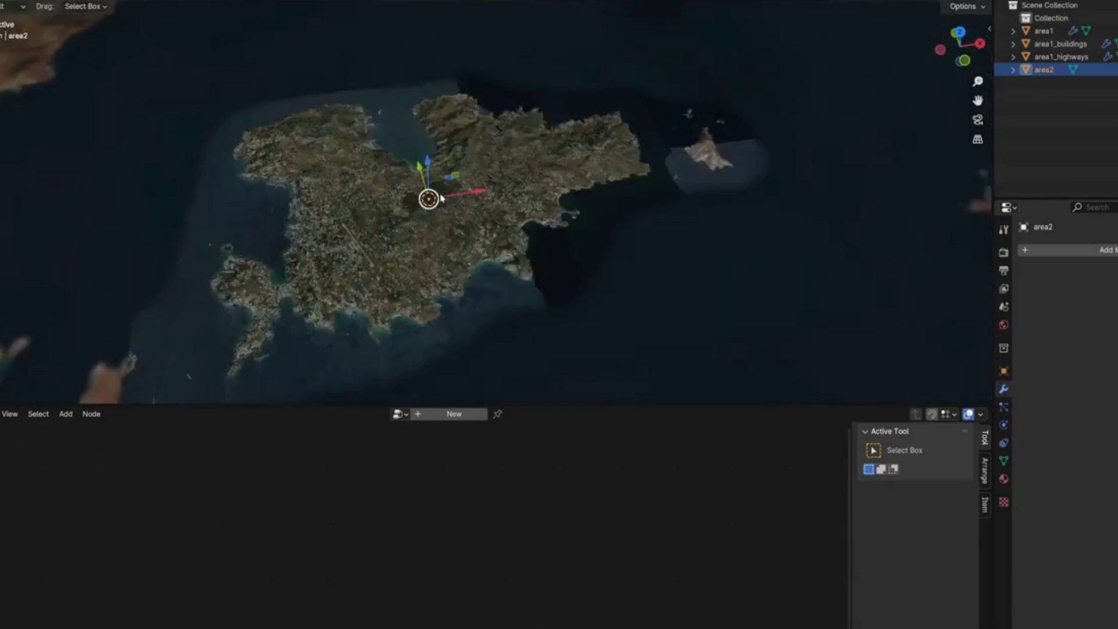
Edit the area2 plane's mesh and add one loop cut across its middle
{"action": "scroll", "coordinate": [440, 197], "scroll_direction": "down", "scroll_amount": 8}
{"action": "scroll", "coordinate": [438, 197], "scroll_direction": "down", "scroll_amount": 10}
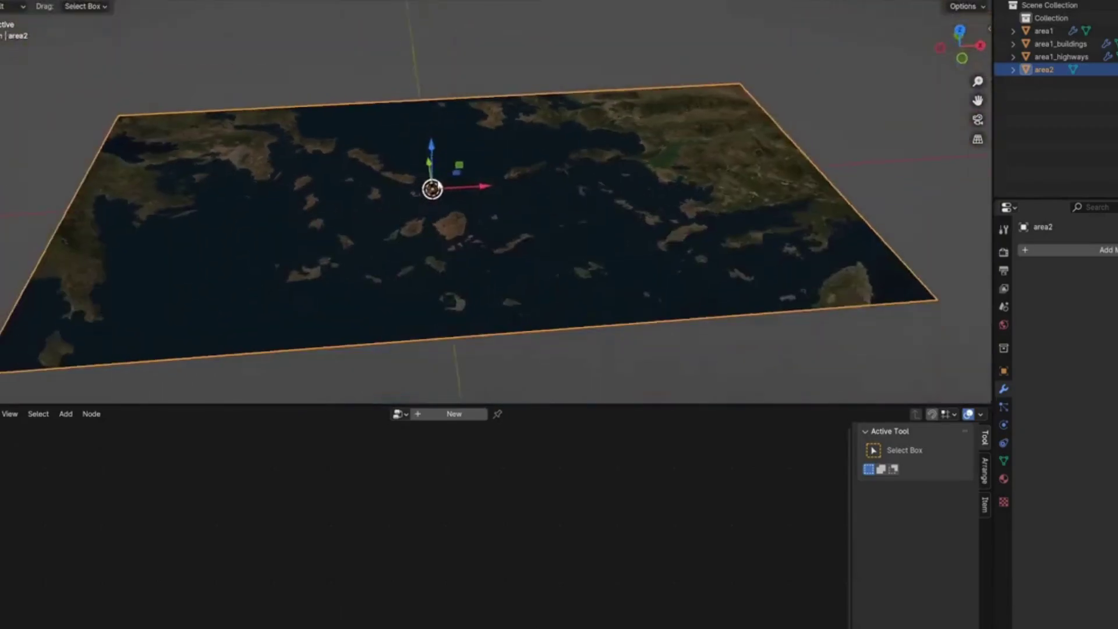
{"action": "middle_click_drag", "start_coordinate": [511, 181], "coordinate": [492, 150]}
{"action": "key", "text": "Tab"}
{"action": "left_click", "coordinate": [462, 143]}
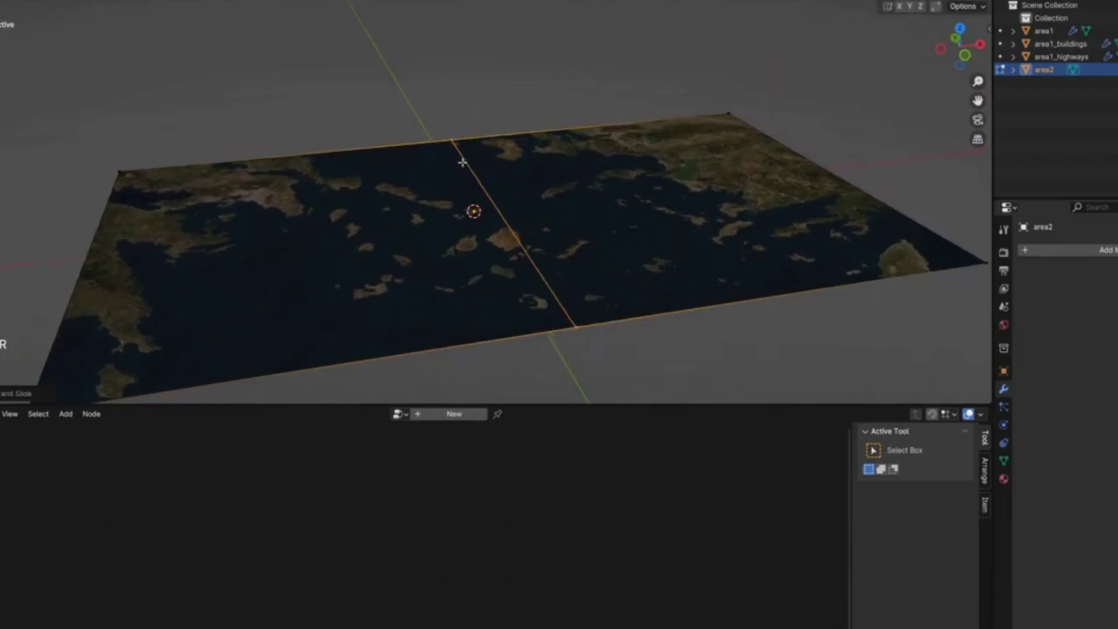
Subdivide the entire area2 mesh, repeat the subdivision three more times, and return to Object Mode
{"action": "key", "text": "a"}
{"action": "right_click", "coordinate": [464, 168]}
{"action": "left_click", "coordinate": [425, 180]}
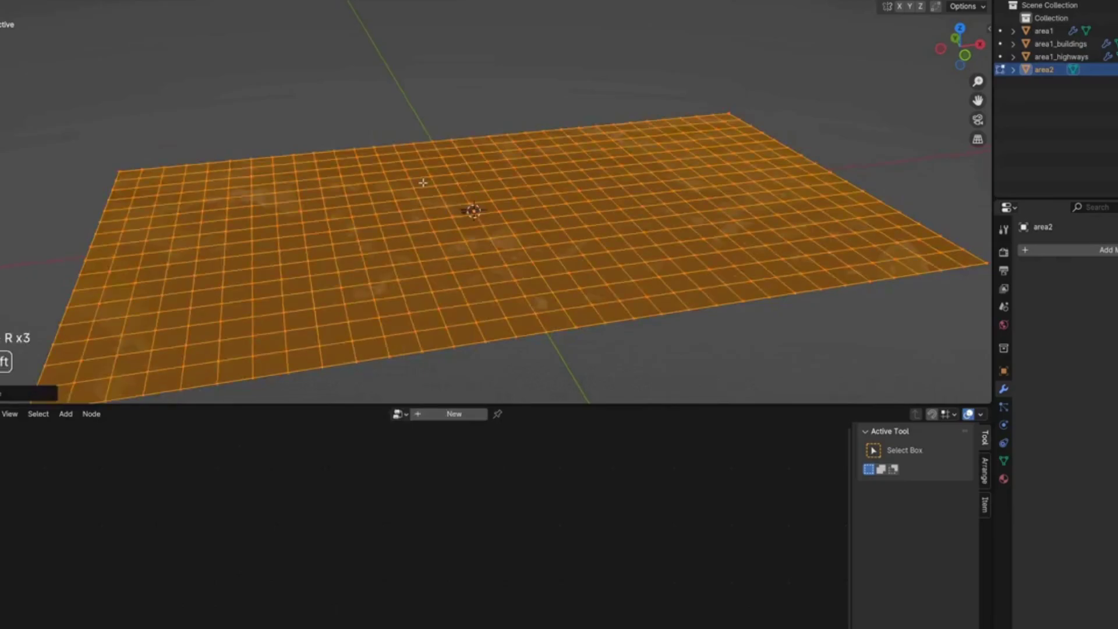
{"action": "middle_click_drag", "start_coordinate": [542, 207], "coordinate": [527, 204]}
{"action": "key", "text": "Tab"}
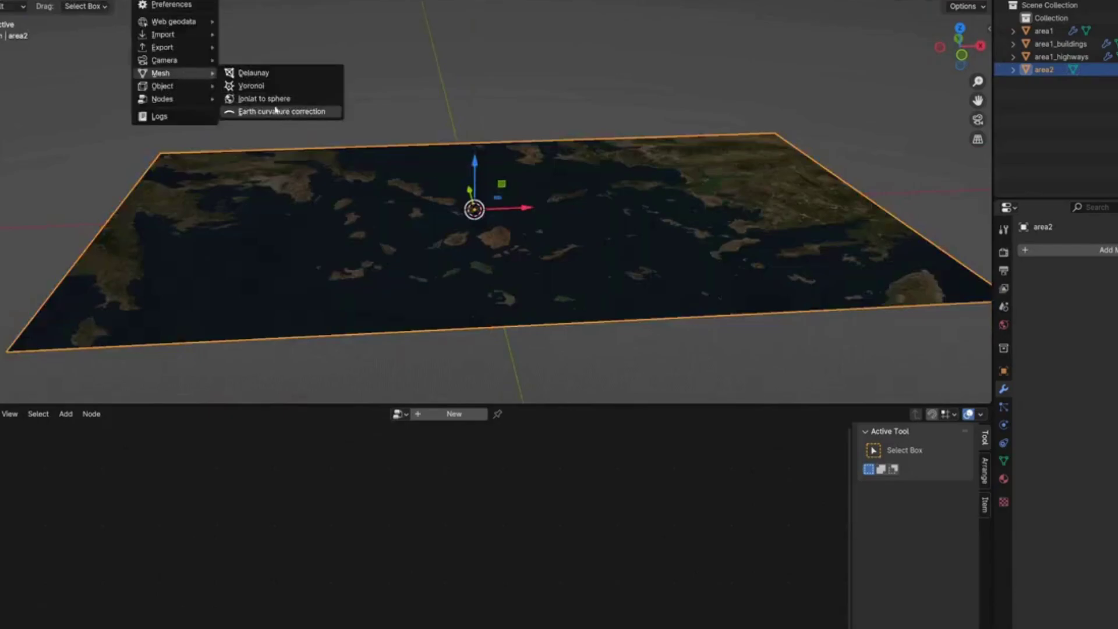
Apply Earth curvature correction to the area2 plane and examine its curve and horizon around the Mykonos terrain
{"action": "left_click", "coordinate": [296, 112]}
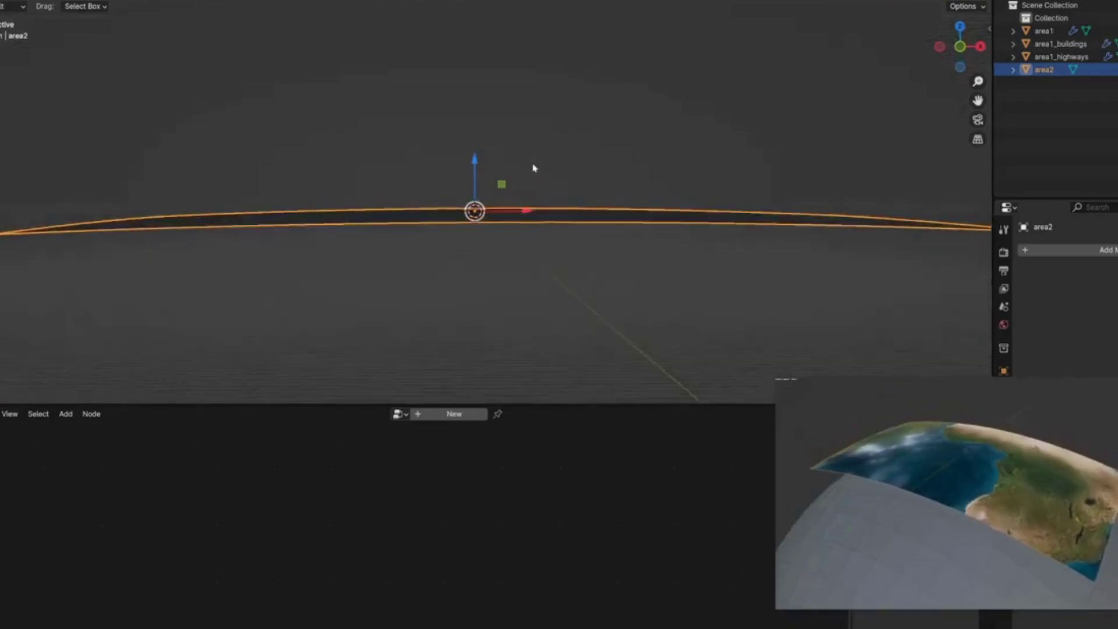
{"action": "middle_click_drag", "start_coordinate": [533, 168], "coordinate": [460, 230]}
{"action": "scroll", "coordinate": [462, 237], "scroll_direction": "up", "scroll_amount": 3}
{"action": "scroll", "coordinate": [460, 221], "scroll_direction": "up", "scroll_amount": 4}
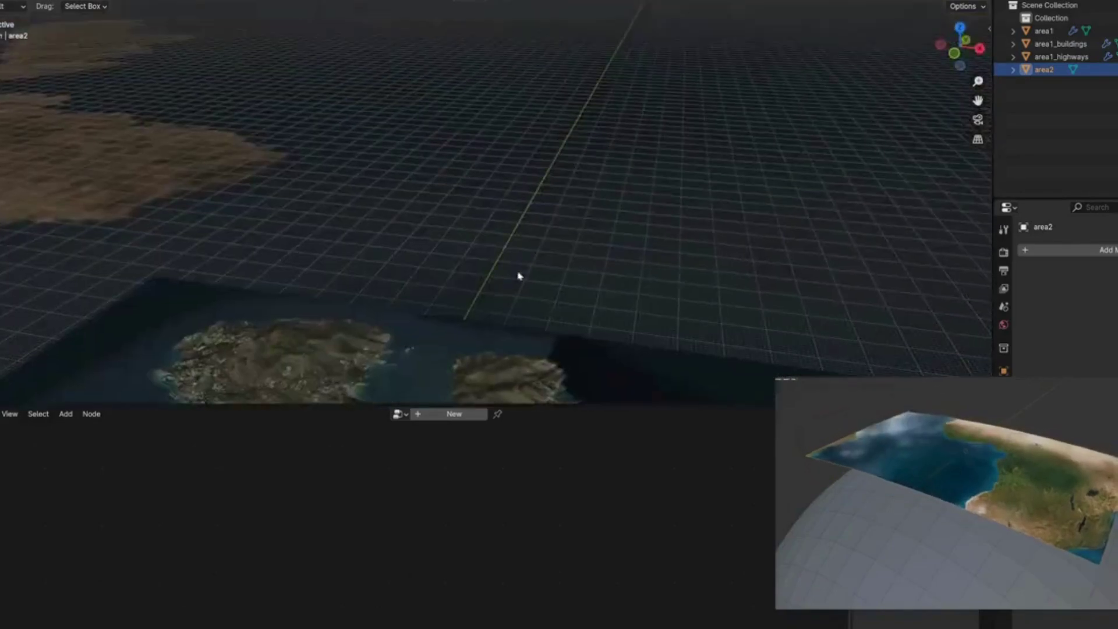
{"action": "middle_click_drag", "start_coordinate": [519, 274], "coordinate": [622, 140], "text": "shift"}
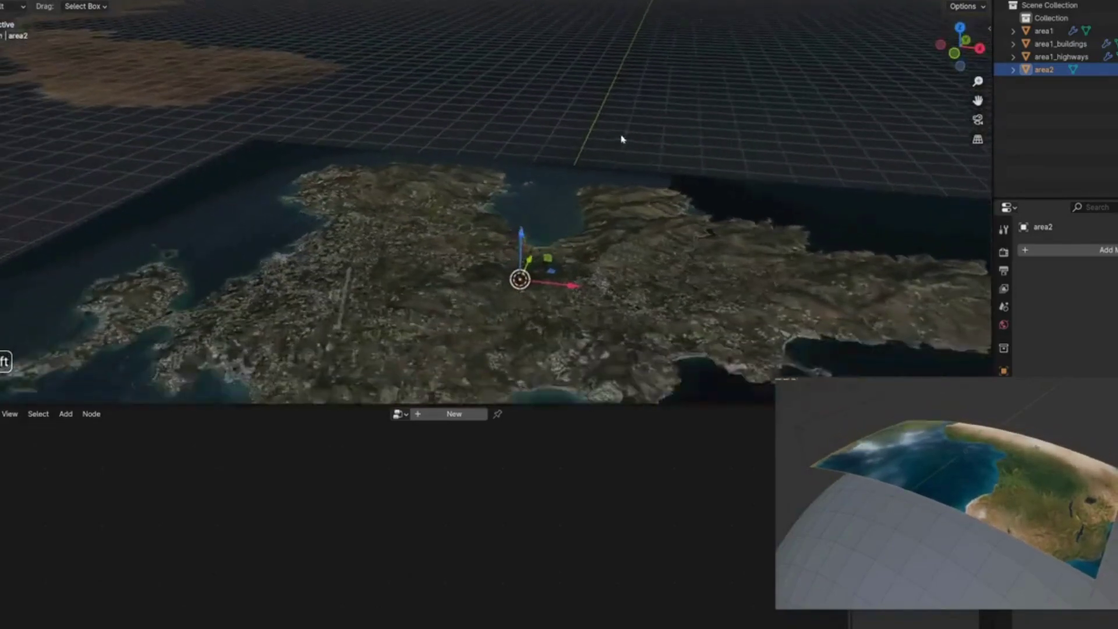
{"action": "scroll", "coordinate": [600, 183], "scroll_direction": "up", "scroll_amount": 7}
{"action": "middle_click_drag", "start_coordinate": [600, 183], "coordinate": [577, 199], "text": "shift"}
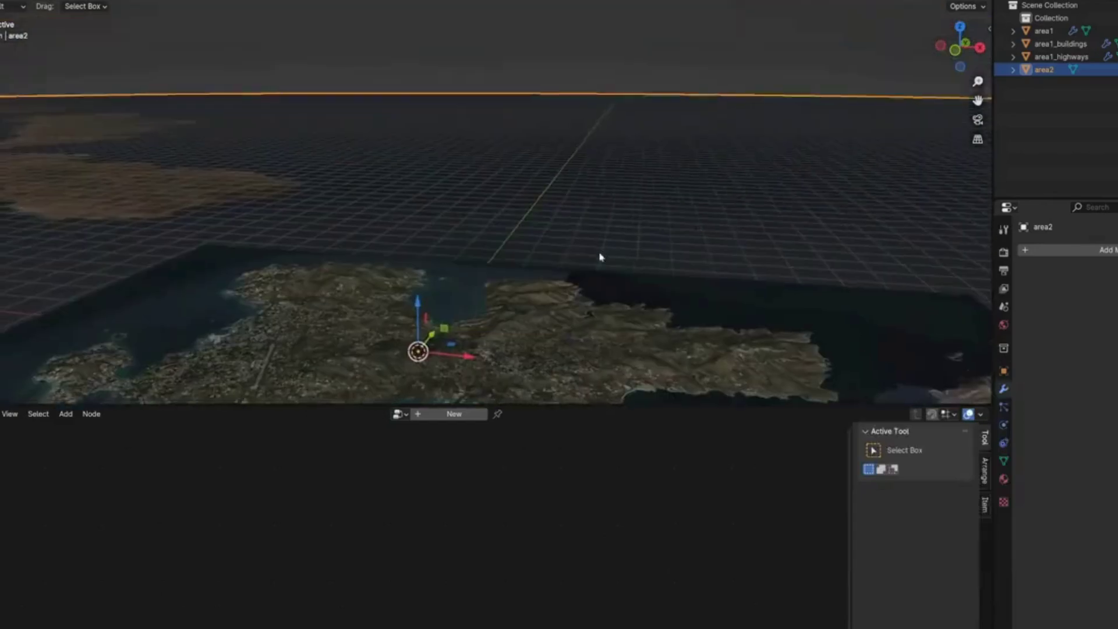
{"action": "middle_click_drag", "start_coordinate": [530, 249], "coordinate": [569, 122], "text": "shift"}
{"action": "scroll", "coordinate": [569, 121], "scroll_direction": "up", "scroll_amount": 8}
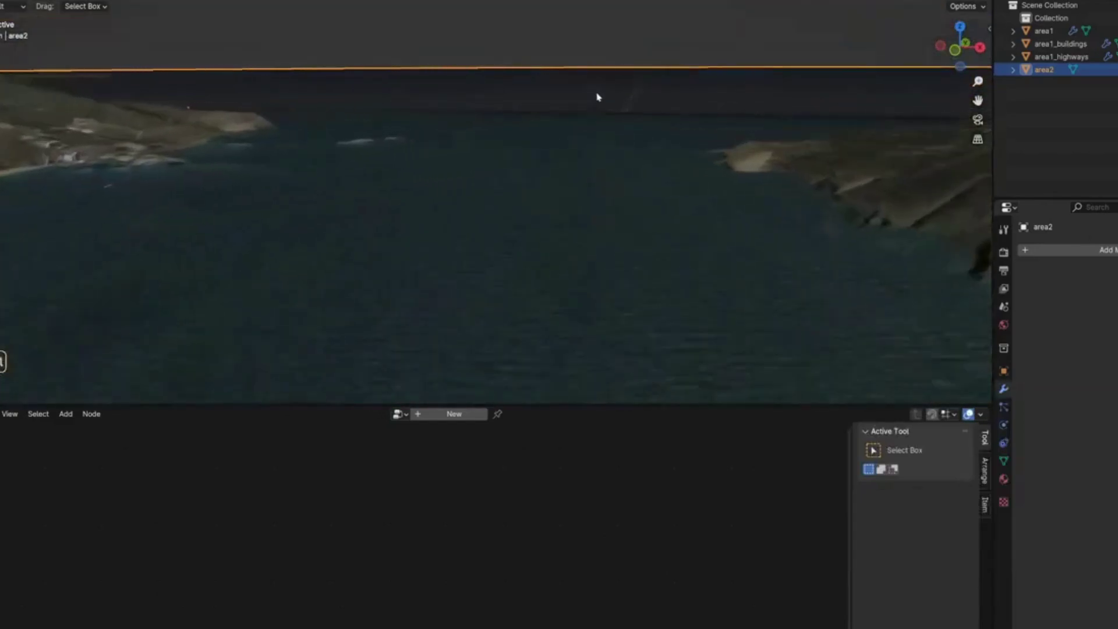
{"action": "scroll", "coordinate": [595, 86], "scroll_direction": "up", "scroll_amount": 5}
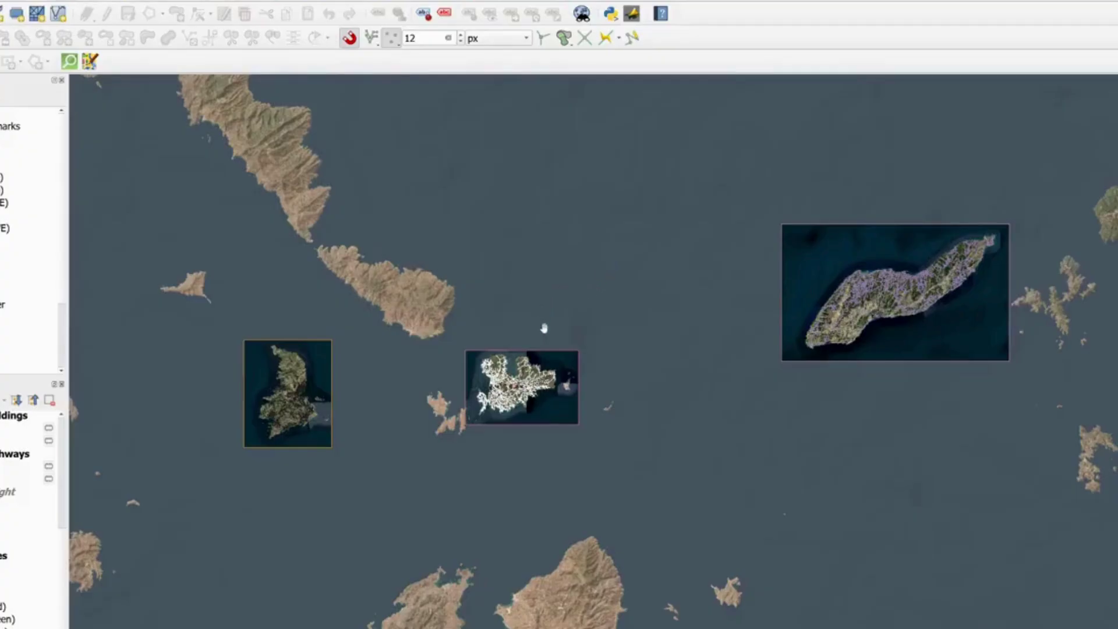
Switch to QGIS and examine the island imagery area west of Mykonos, including its detail and surroundings
{"action": "scroll", "coordinate": [291, 402], "scroll_direction": "up", "scroll_amount": 3}
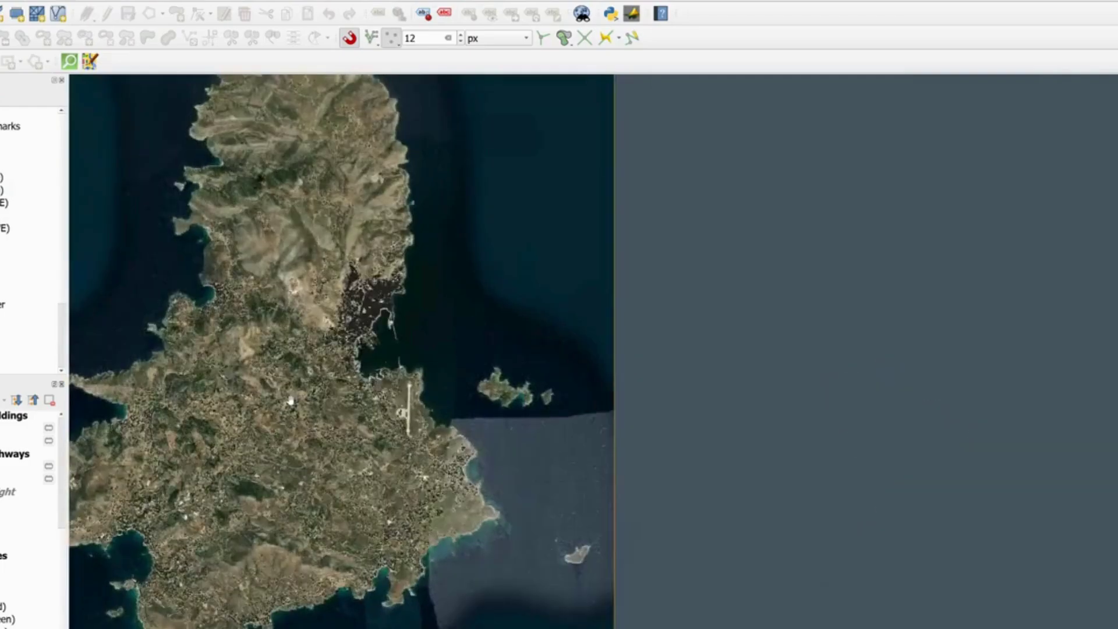
{"action": "scroll", "coordinate": [290, 402], "scroll_direction": "down", "scroll_amount": 1}
{"action": "scroll", "coordinate": [290, 401], "scroll_direction": "down", "scroll_amount": 1}
{"action": "scroll", "coordinate": [518, 417], "scroll_direction": "down", "scroll_amount": 1}
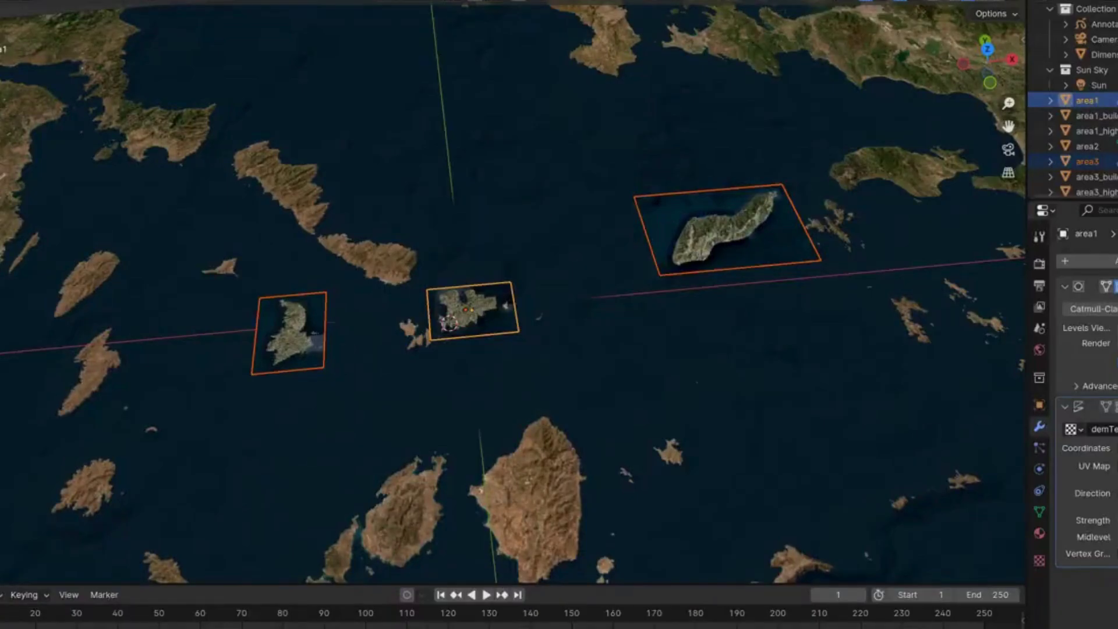
Switch to Blender and examine the terrain, harbour town and coastline of the island west of Mykonos
{"action": "middle_click_drag", "start_coordinate": [498, 350], "coordinate": [484, 389]}
{"action": "middle_click_drag", "start_coordinate": [532, 331], "coordinate": [641, 324], "text": "shift"}
{"action": "scroll", "coordinate": [408, 316], "scroll_direction": "up", "scroll_amount": 10}
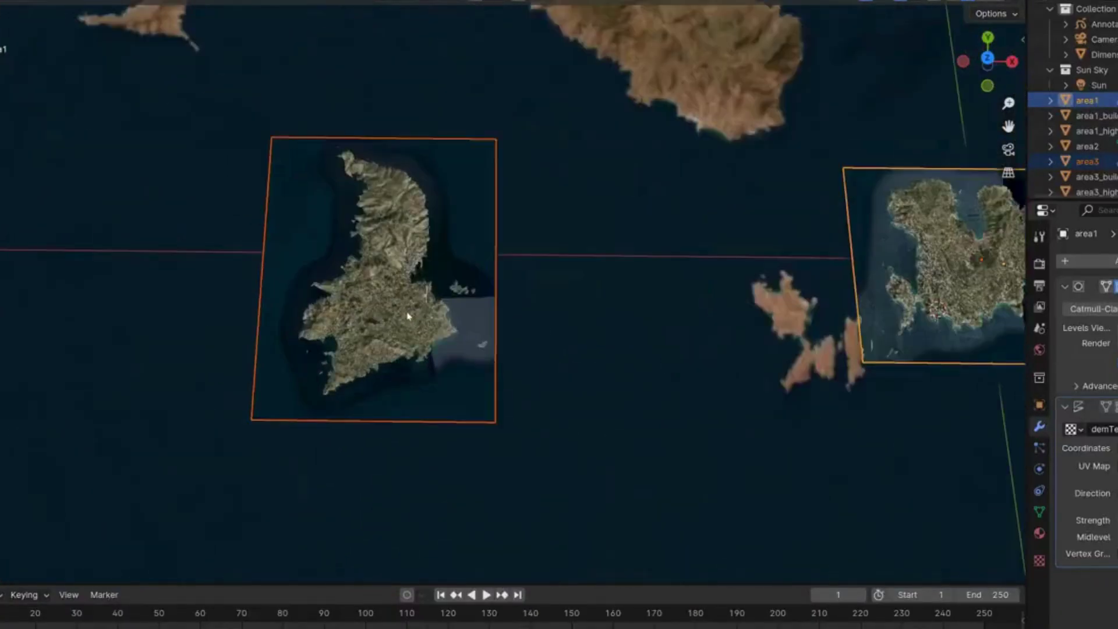
{"action": "scroll", "coordinate": [463, 330], "scroll_direction": "up", "scroll_amount": 8}
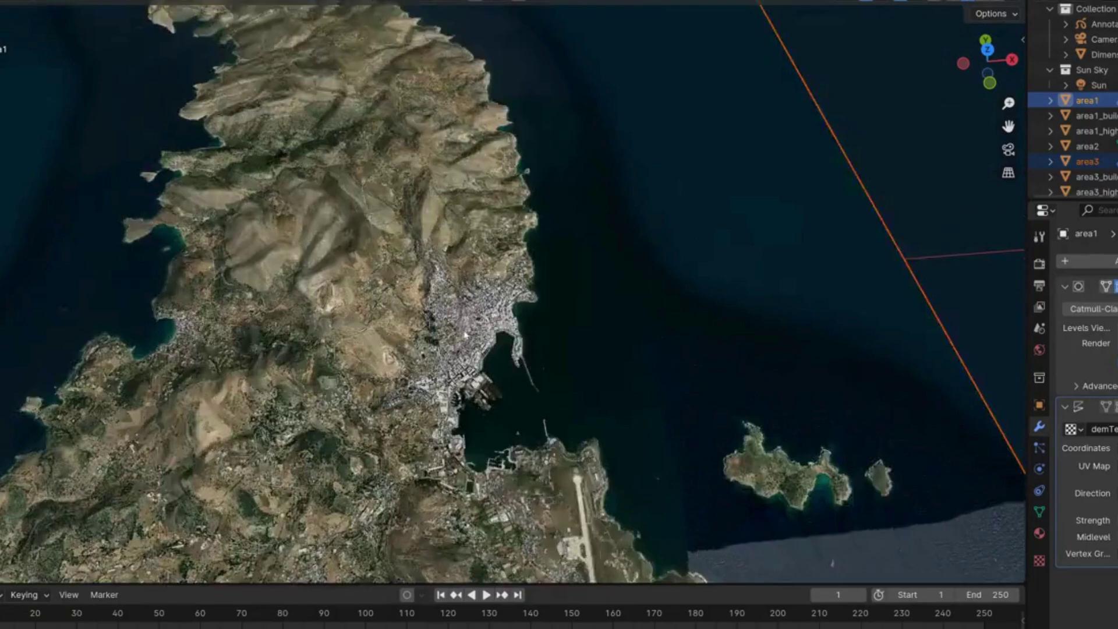
{"action": "scroll", "coordinate": [464, 334], "scroll_direction": "down", "scroll_amount": 15}
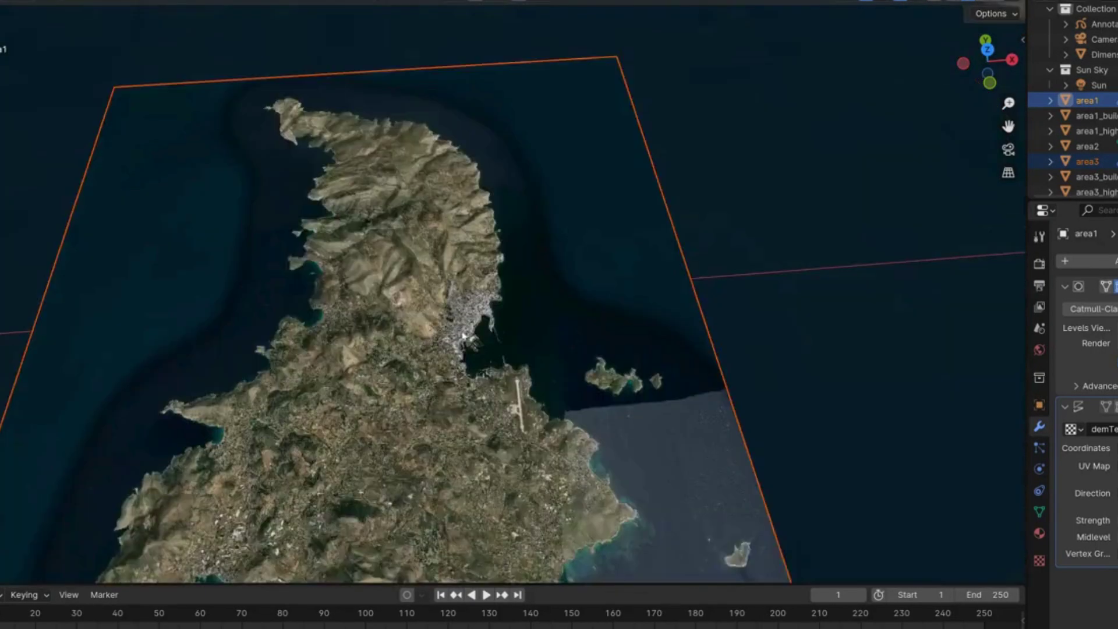
Select the area3 terrain east of Mykonos and examine its mountain relief up close
{"action": "middle_click_drag", "start_coordinate": [789, 255], "coordinate": [536, 287], "text": "shift"}
{"action": "left_click", "coordinate": [775, 268]}
{"action": "scroll", "coordinate": [603, 321], "scroll_direction": "up", "scroll_amount": 6}
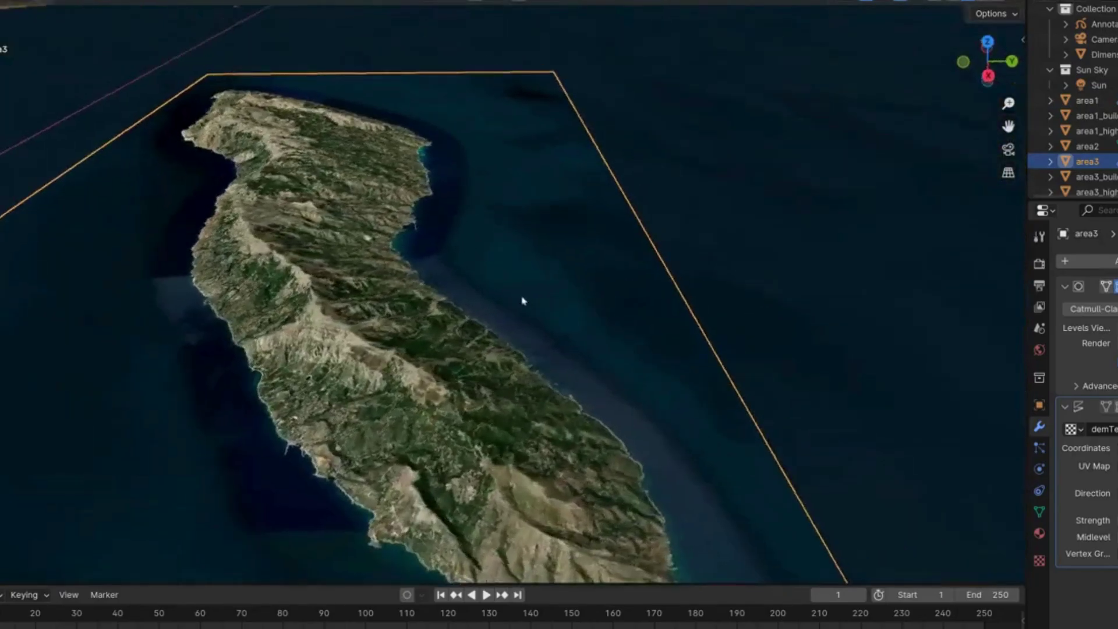